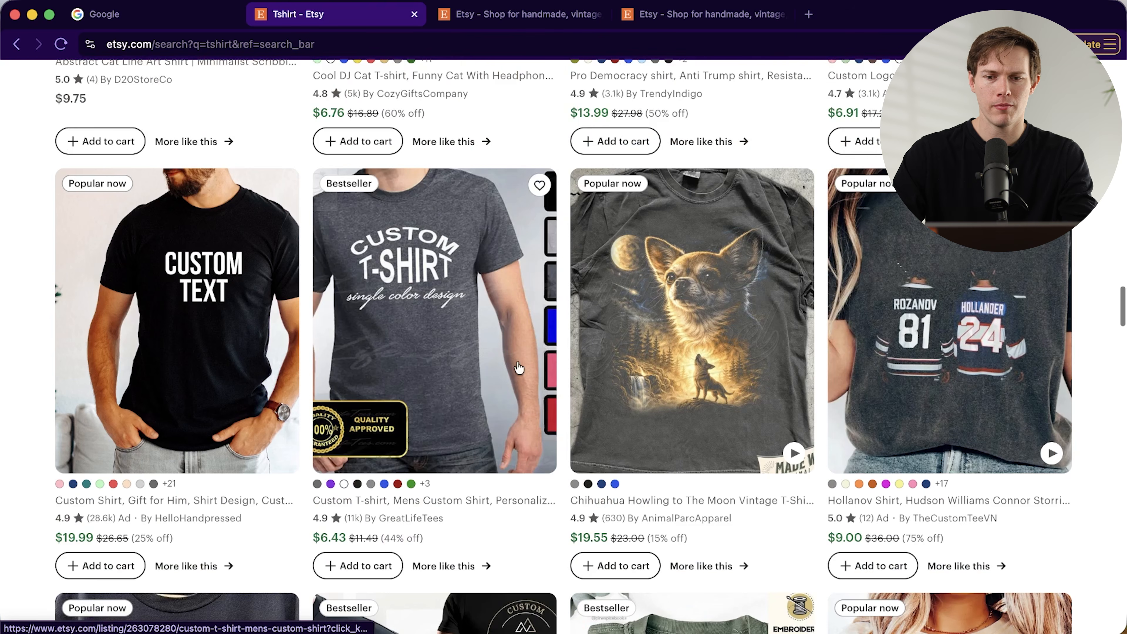
Browse the Etsy search results for "tshirt", examining the designs, prices and bestseller labels of the listings
scroll(528, 352, down, 10)
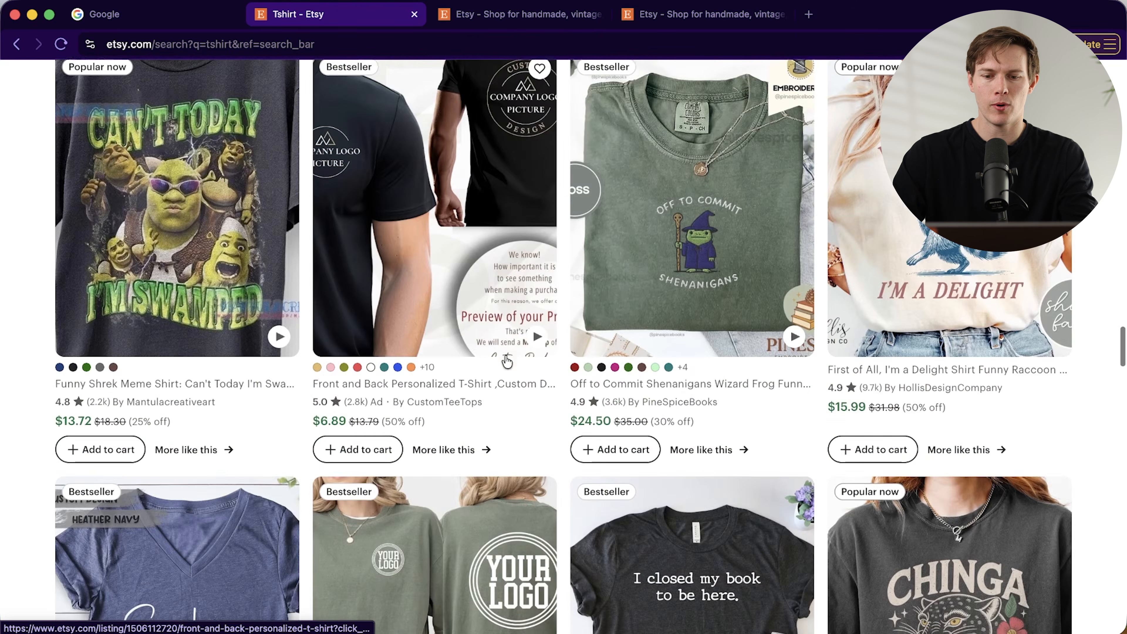
scroll(507, 360, down, 15)
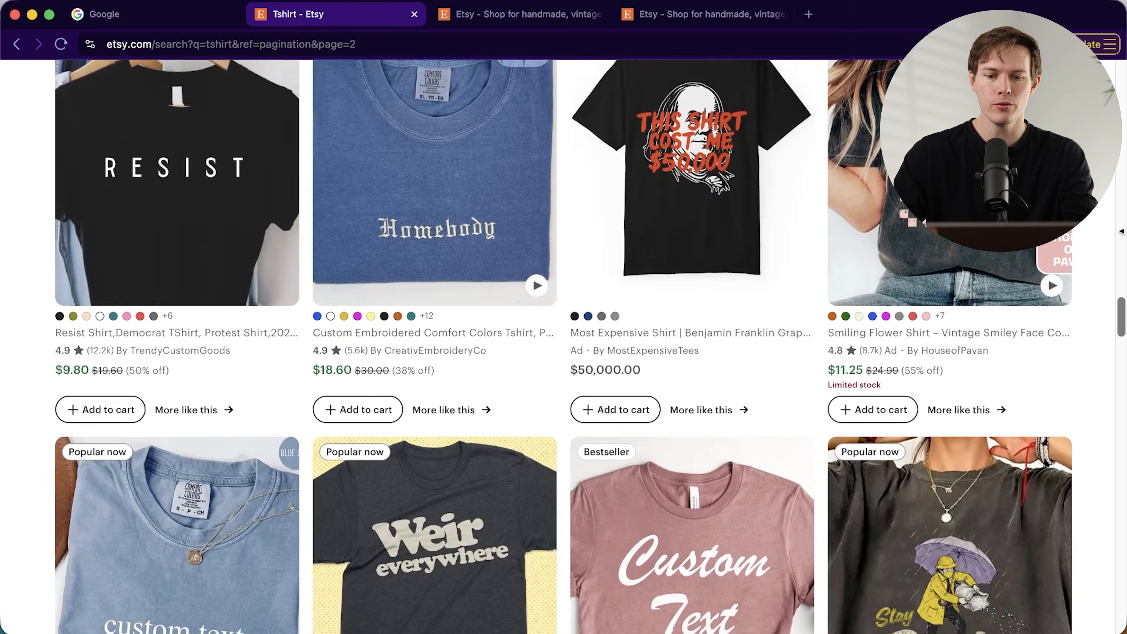
scroll(460, 350, up, 2)
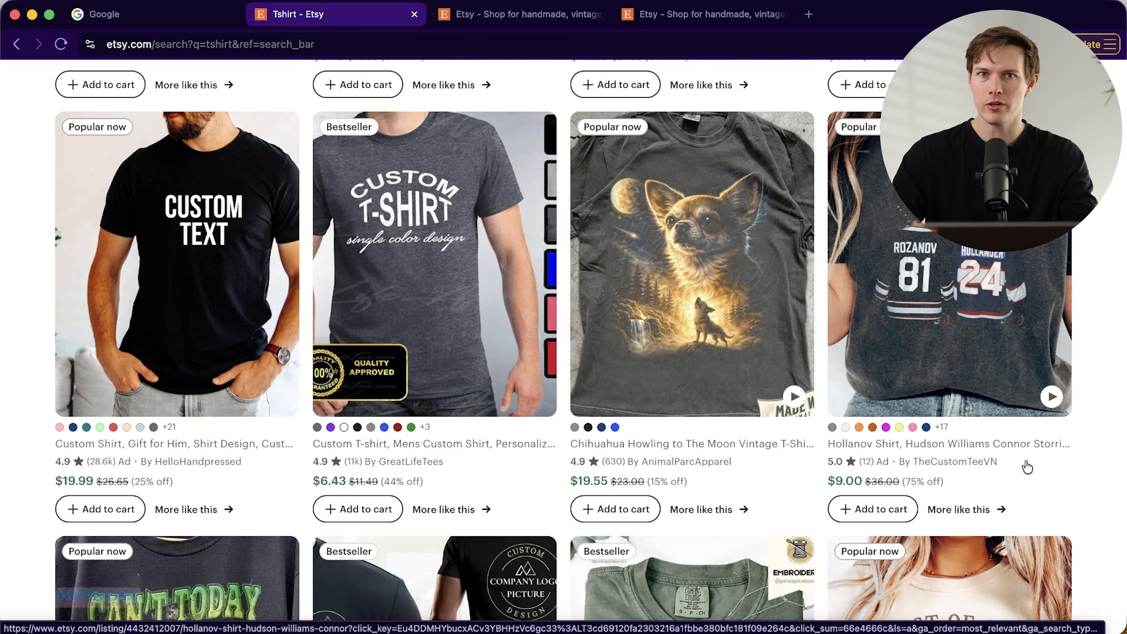
scroll(1115, 484, down, 1)
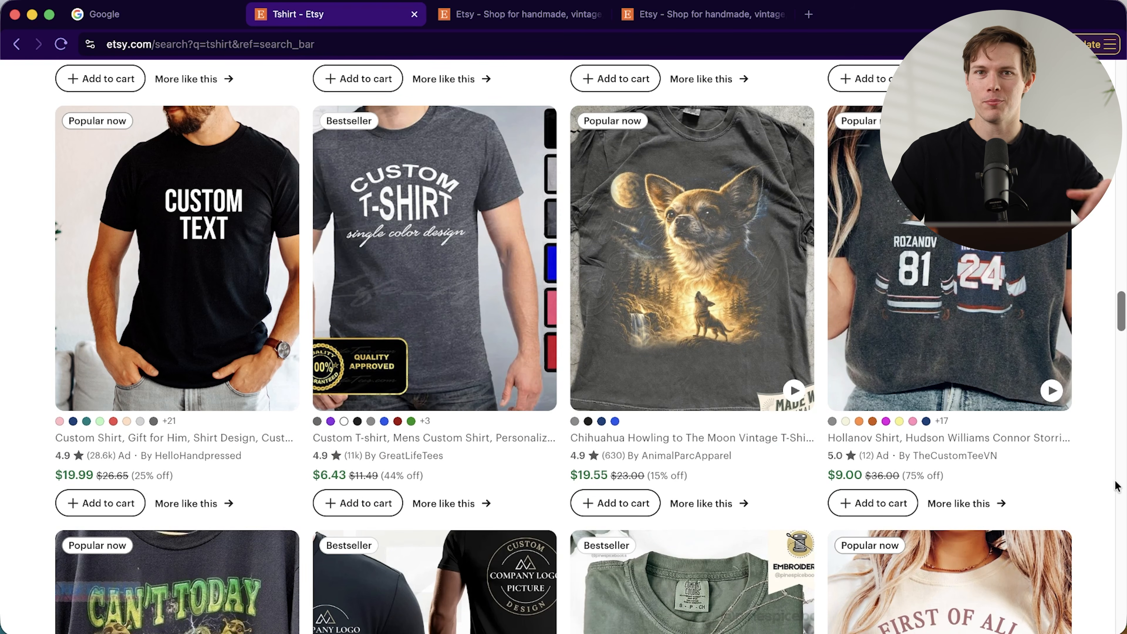
scroll(1092, 445, down, 5)
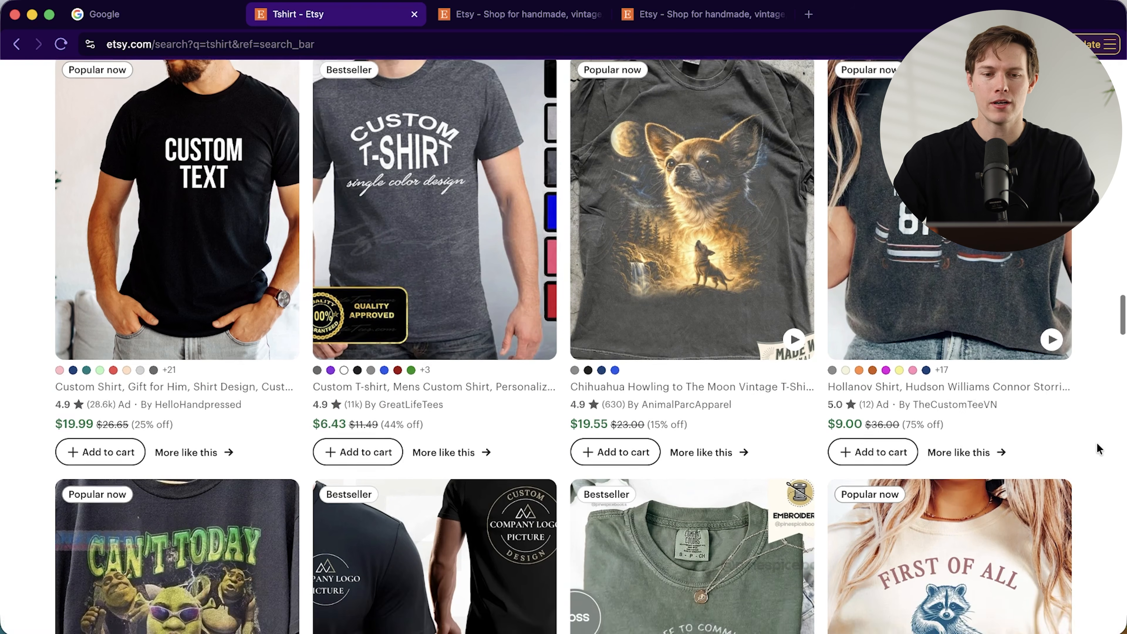
scroll(1098, 448, down, 8)
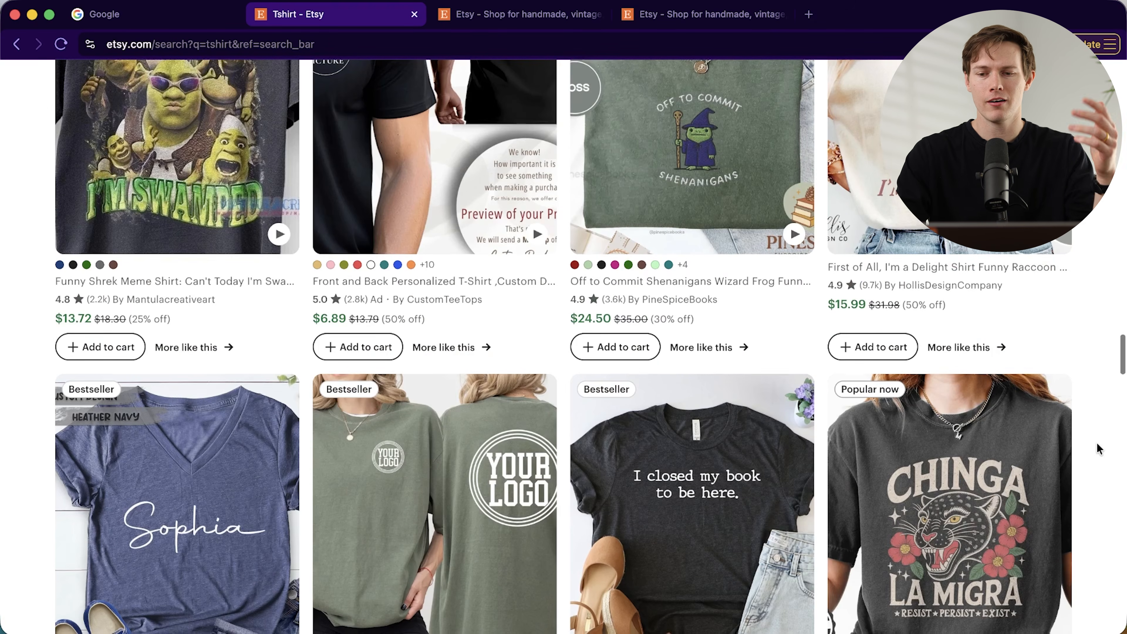
scroll(1097, 443, down, 12)
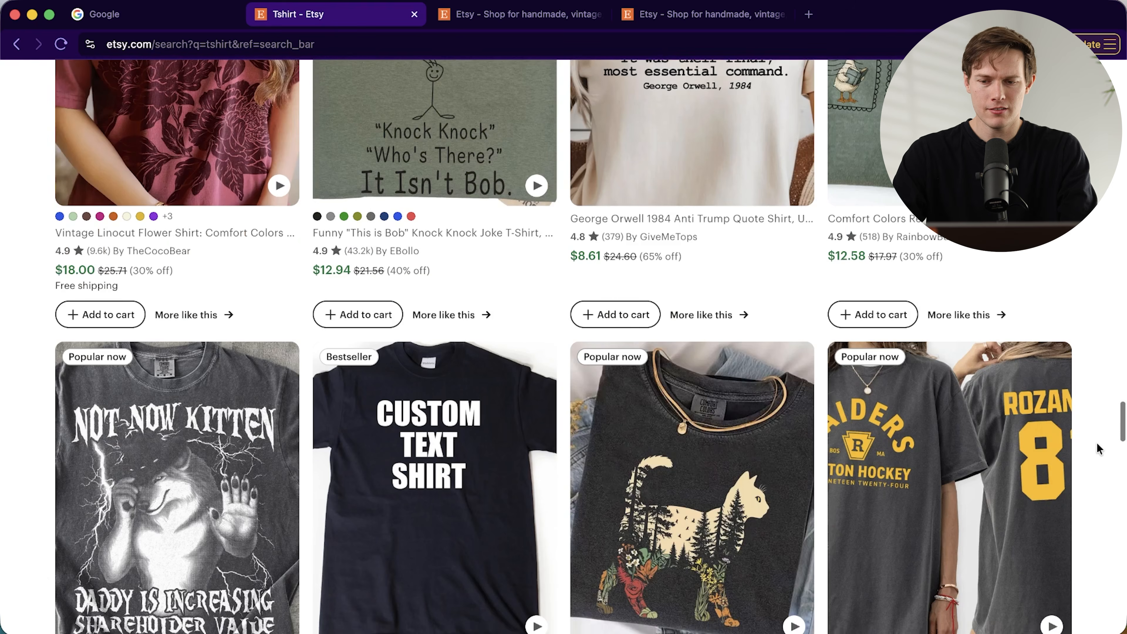
scroll(1097, 444, down, 15)
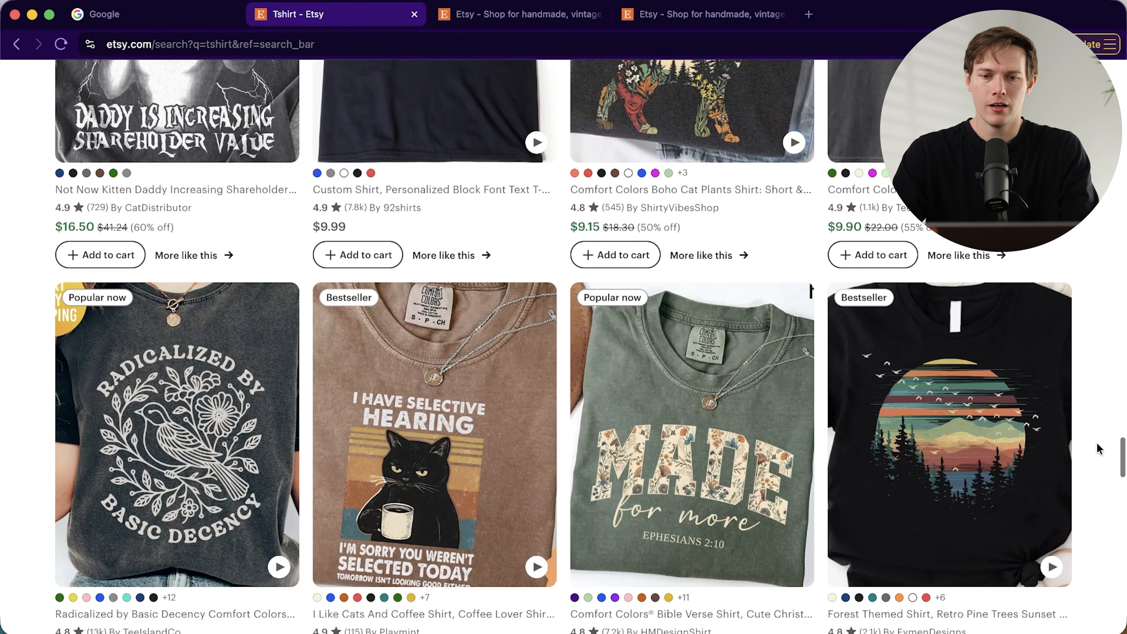
scroll(1097, 442, down, 4)
scroll(1097, 442, down, 7)
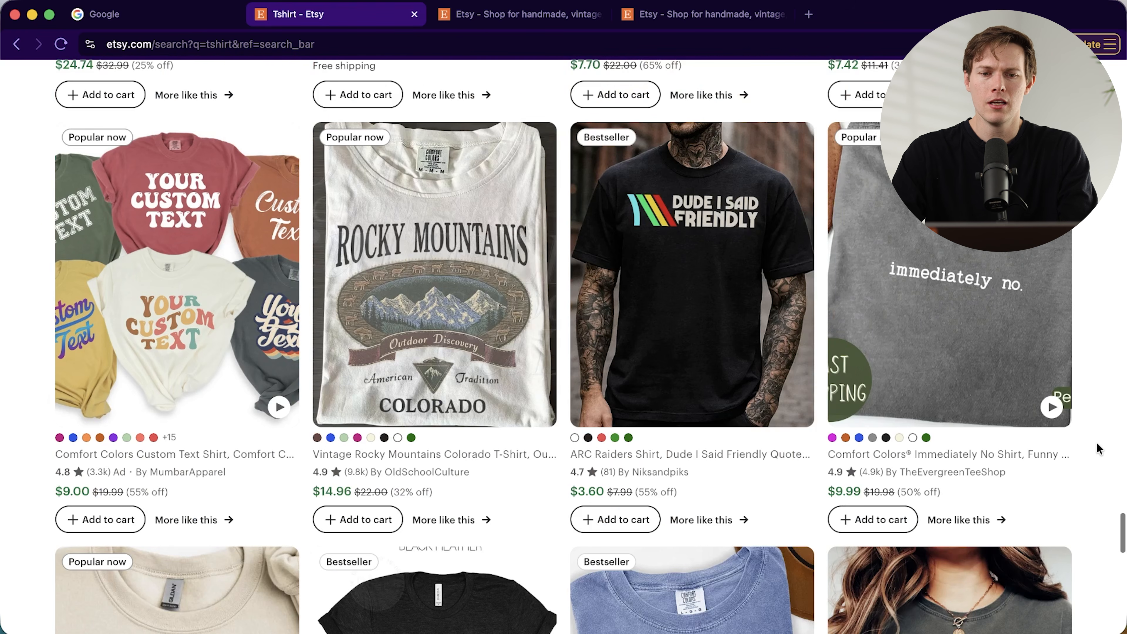
scroll(1108, 331, down, 7)
scroll(1108, 336, up, 20)
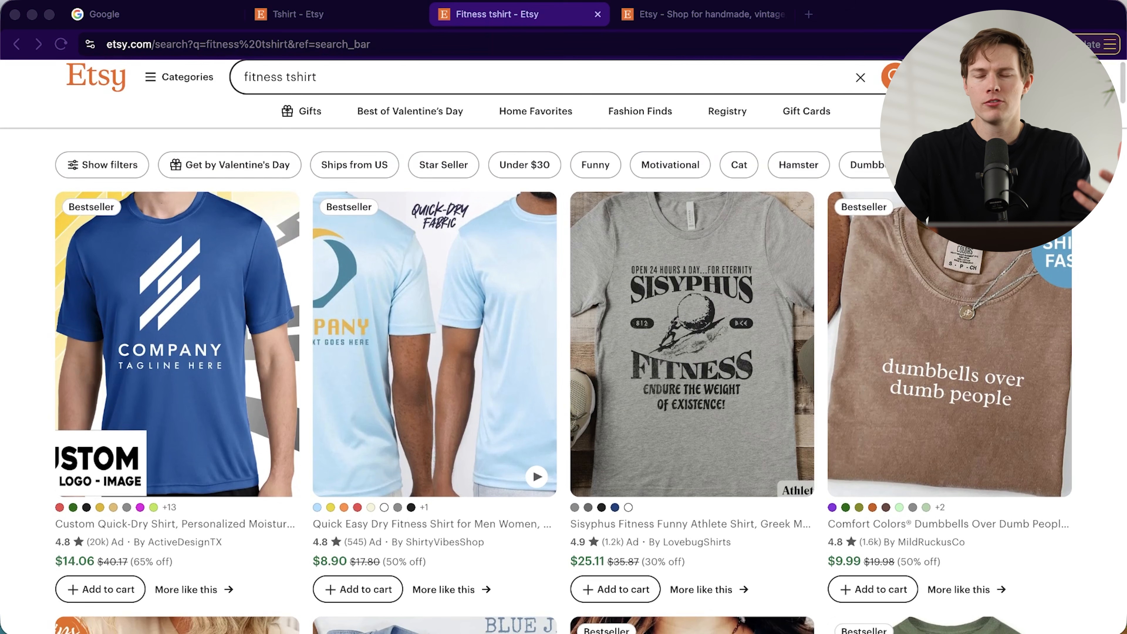
Examine the Etsy listings for "fitness tshirt", comparing the slogans, graphics and pricing used in this niche
scroll(1099, 198, down, 4)
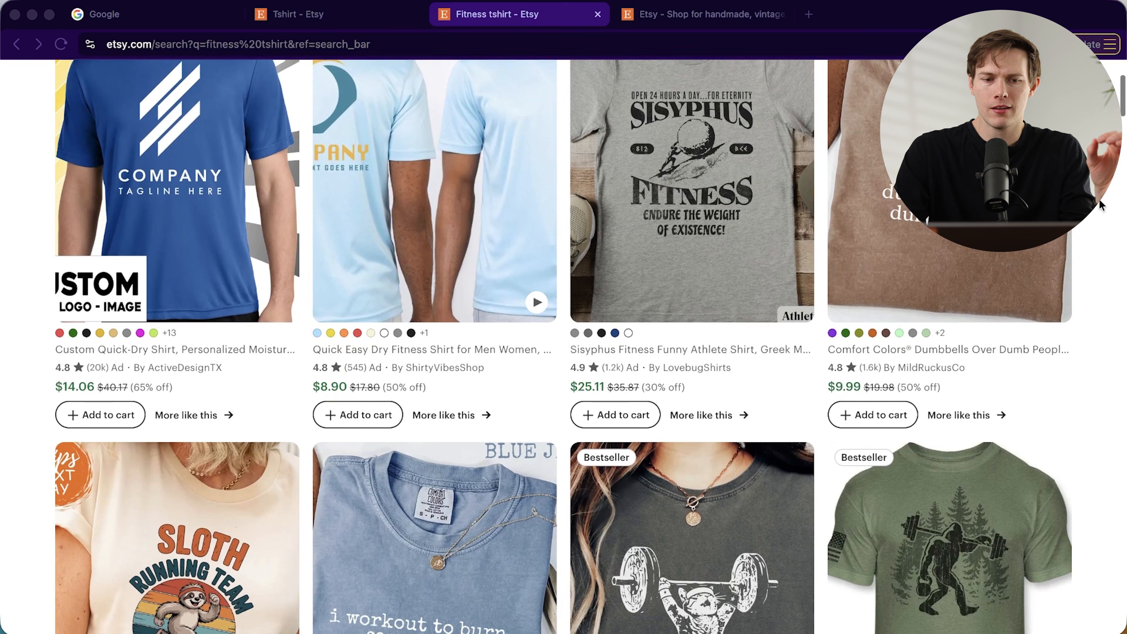
scroll(1101, 205, up, 4)
scroll(992, 364, down, 8)
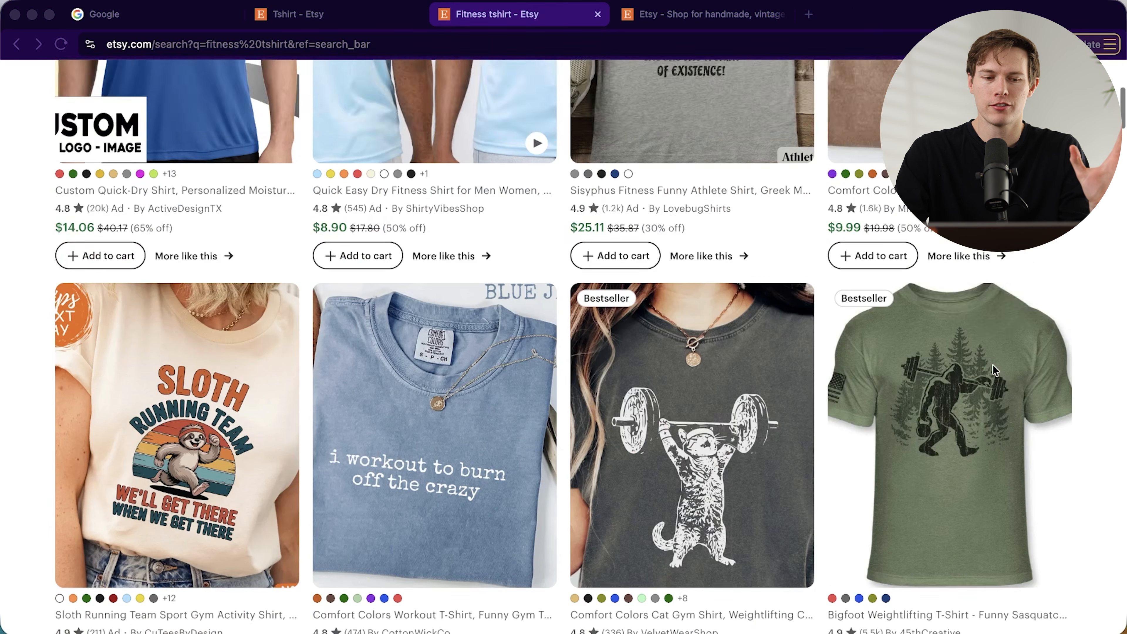
scroll(465, 417, down, 11)
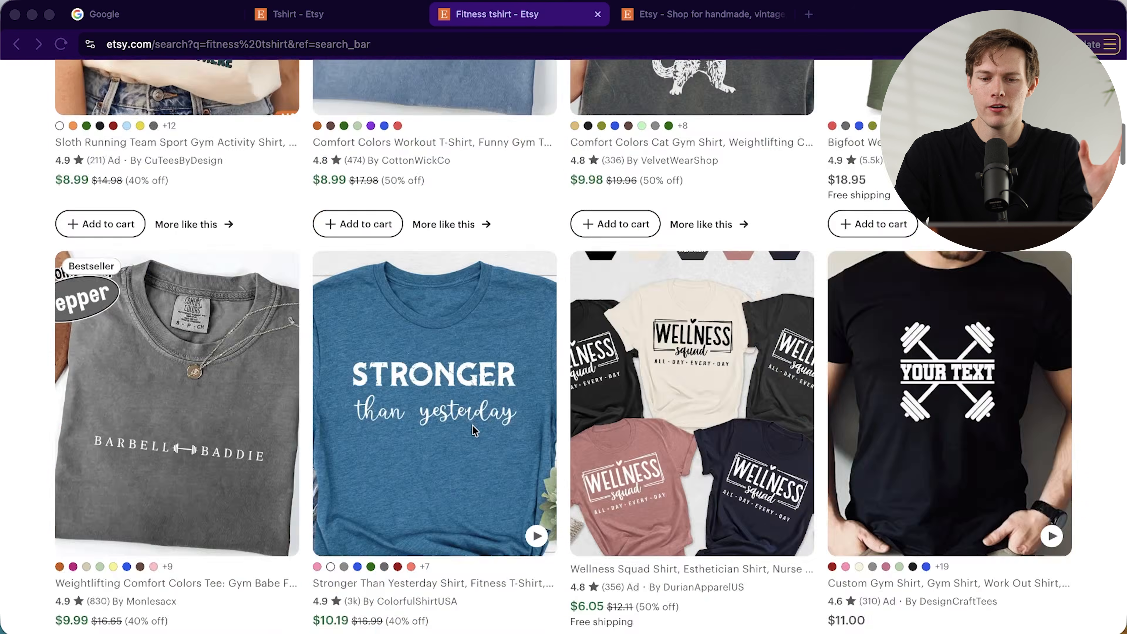
scroll(134, 381, up, 4)
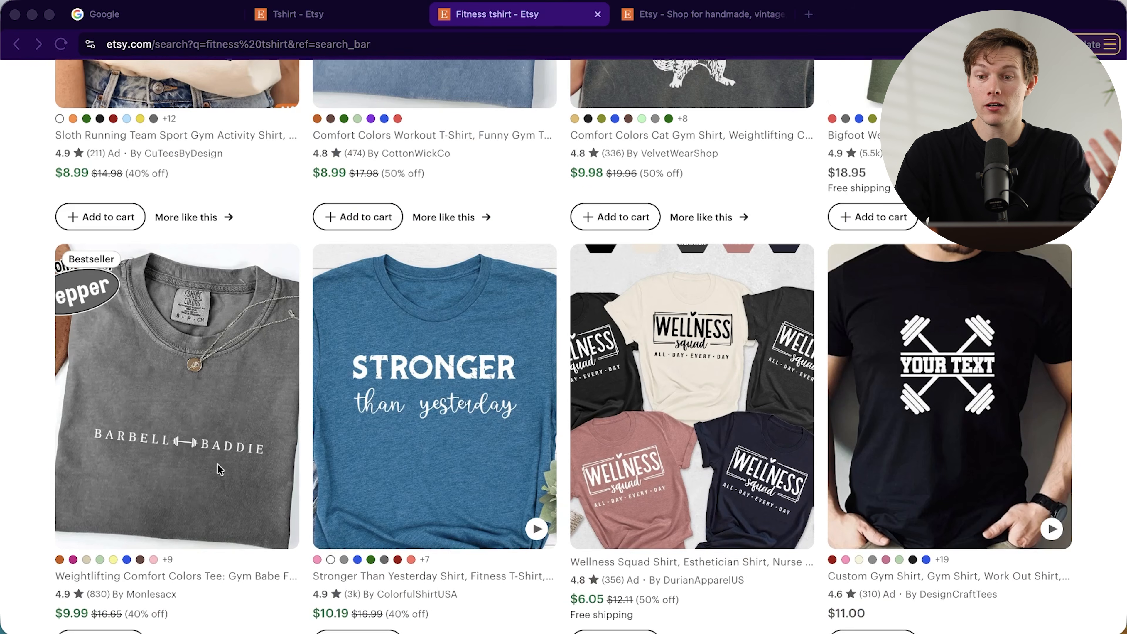
scroll(193, 466, down, 18)
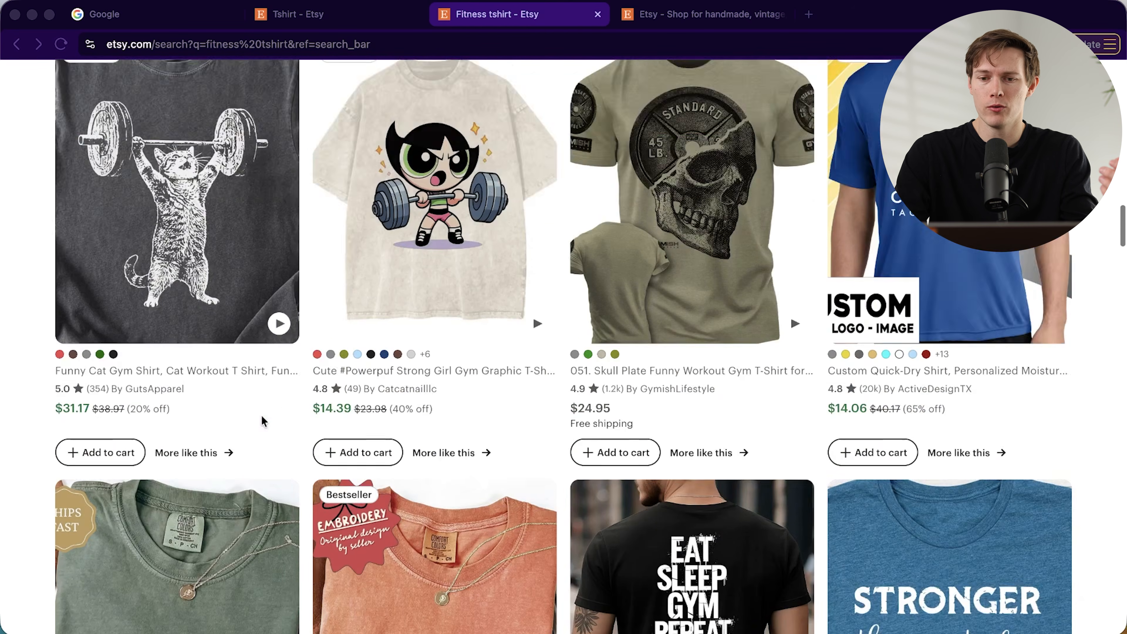
scroll(260, 416, down, 9)
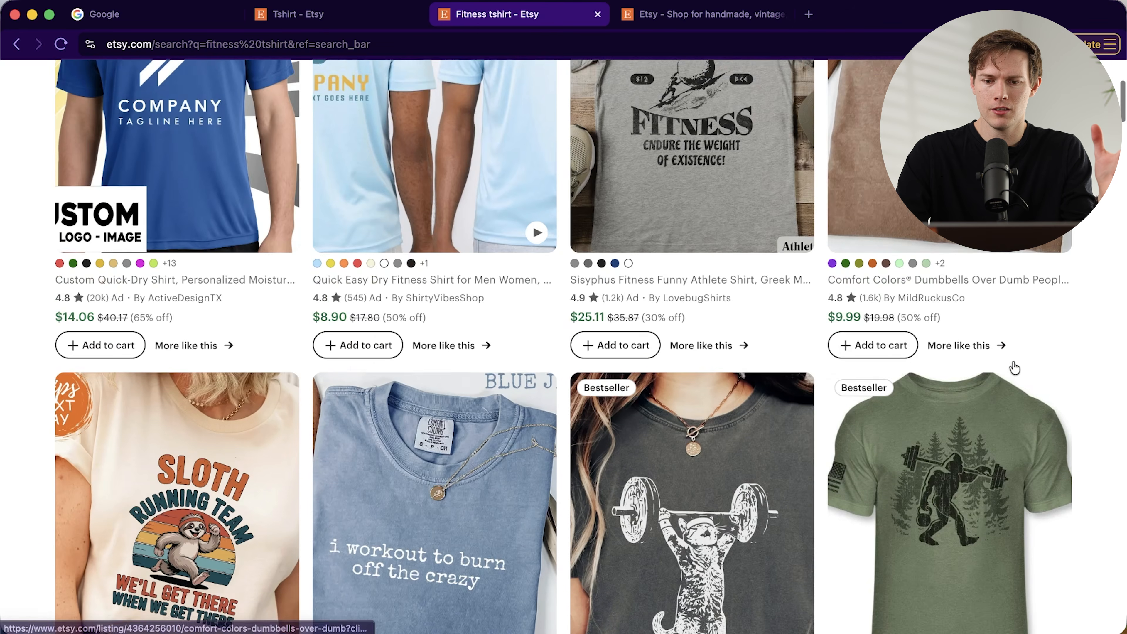
scroll(1016, 366, down, 4)
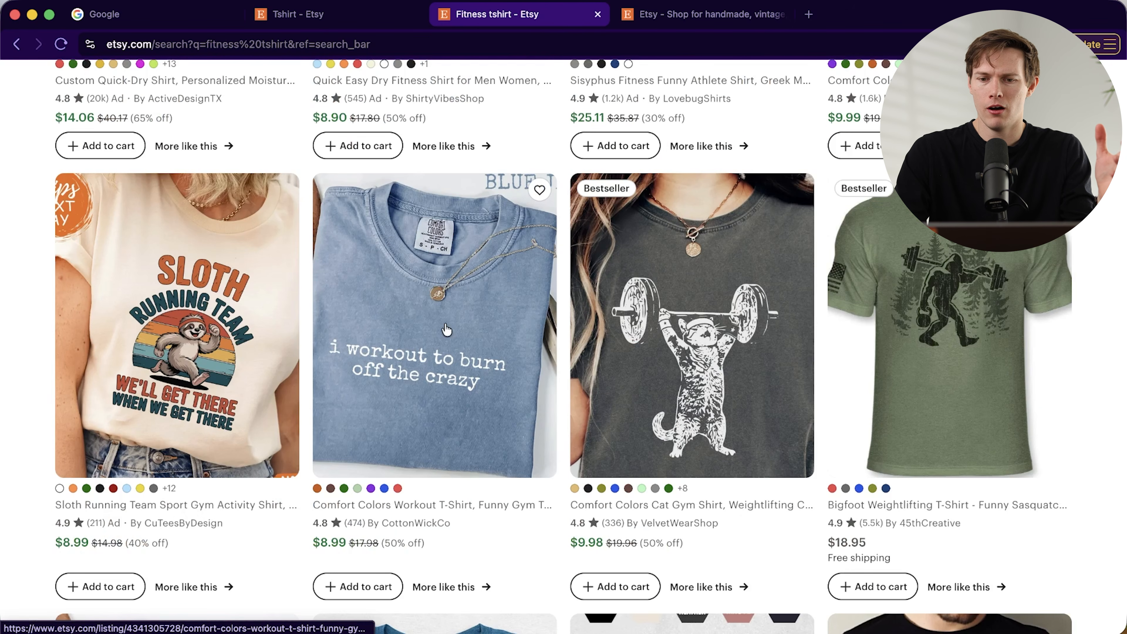
scroll(422, 342, down, 8)
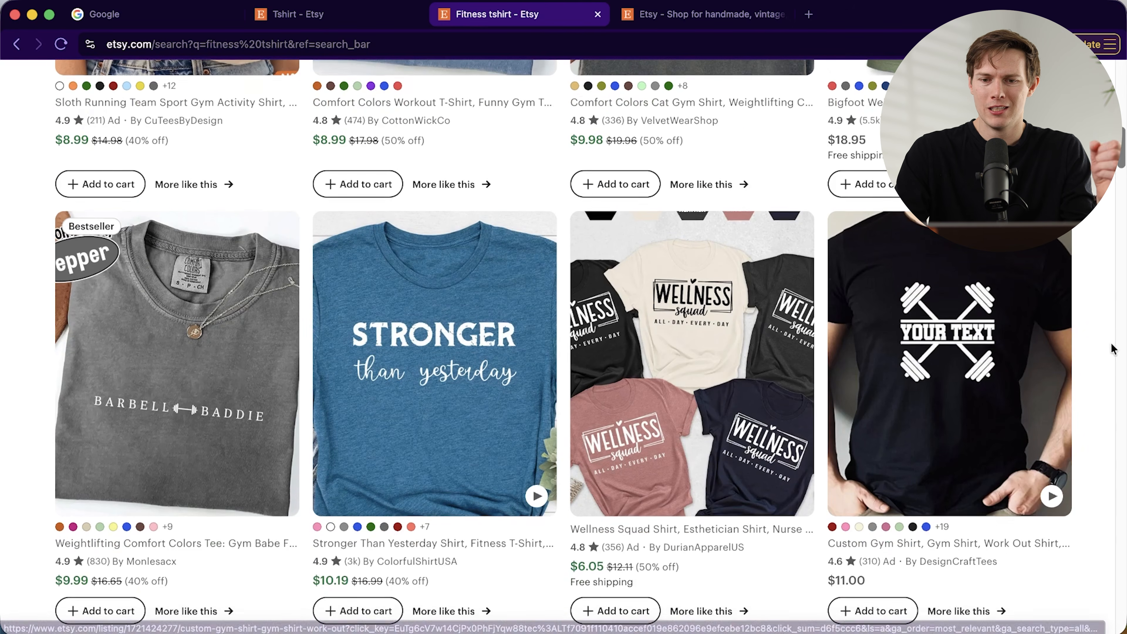
scroll(1112, 349, down, 14)
scroll(1096, 351, up, 5)
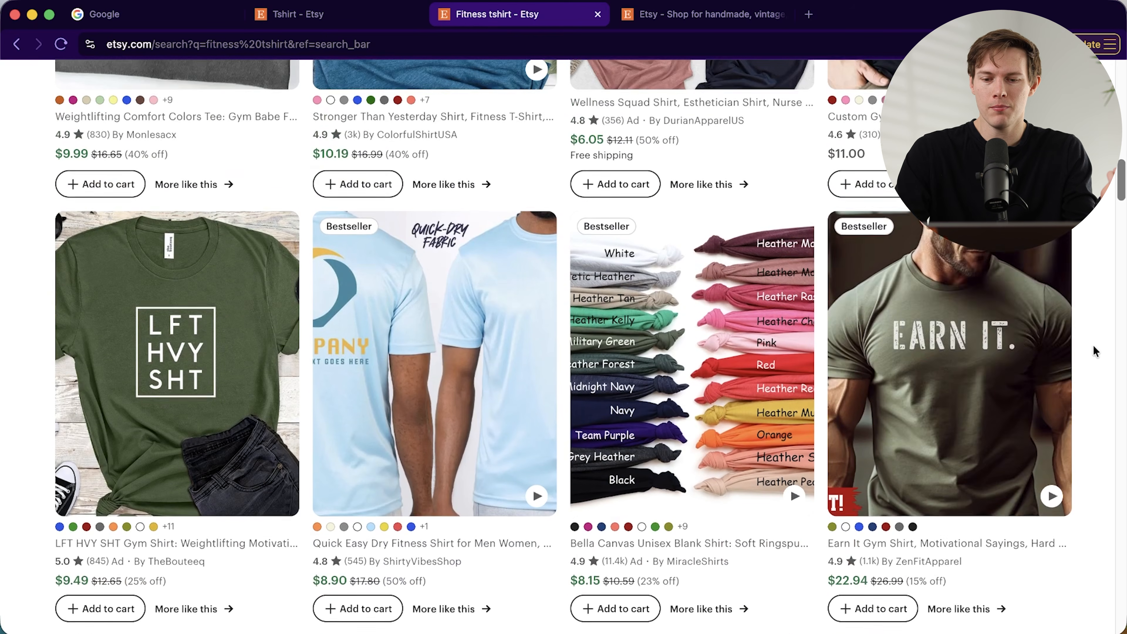
scroll(1094, 351, up, 1)
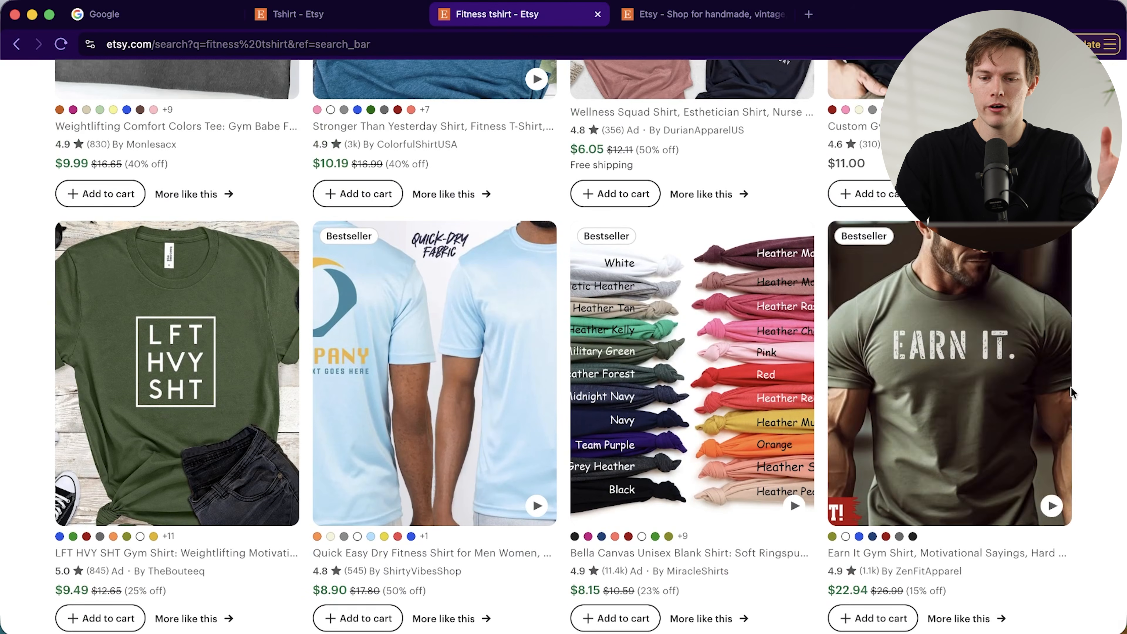
scroll(1081, 388, down, 2)
scroll(1072, 300, up, 19)
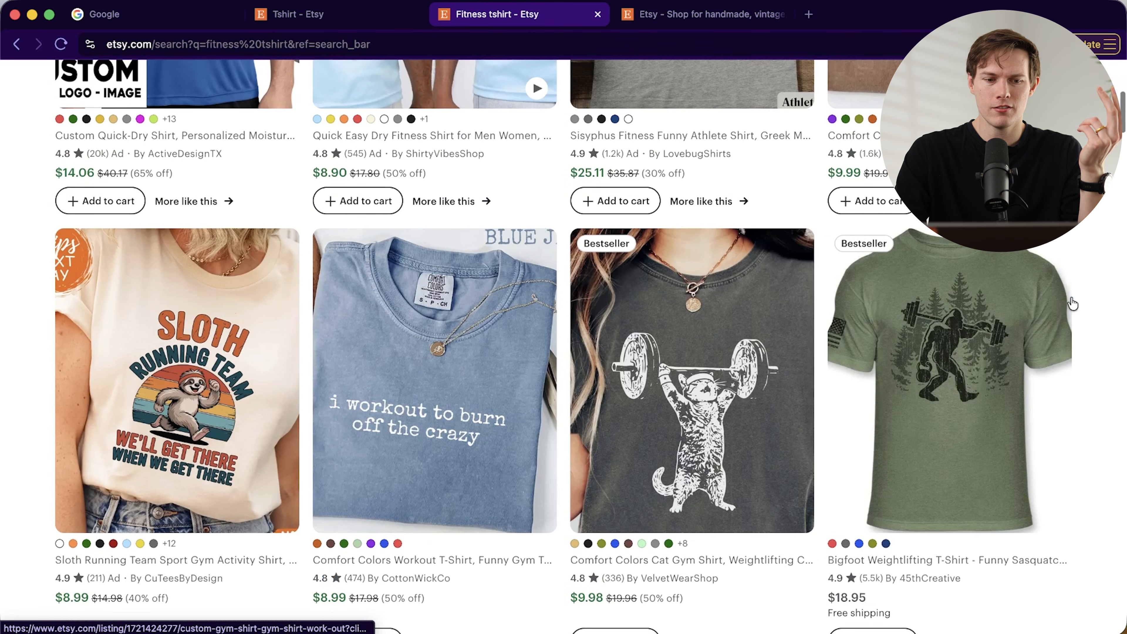
scroll(1100, 292, up, 7)
scroll(1096, 299, down, 8)
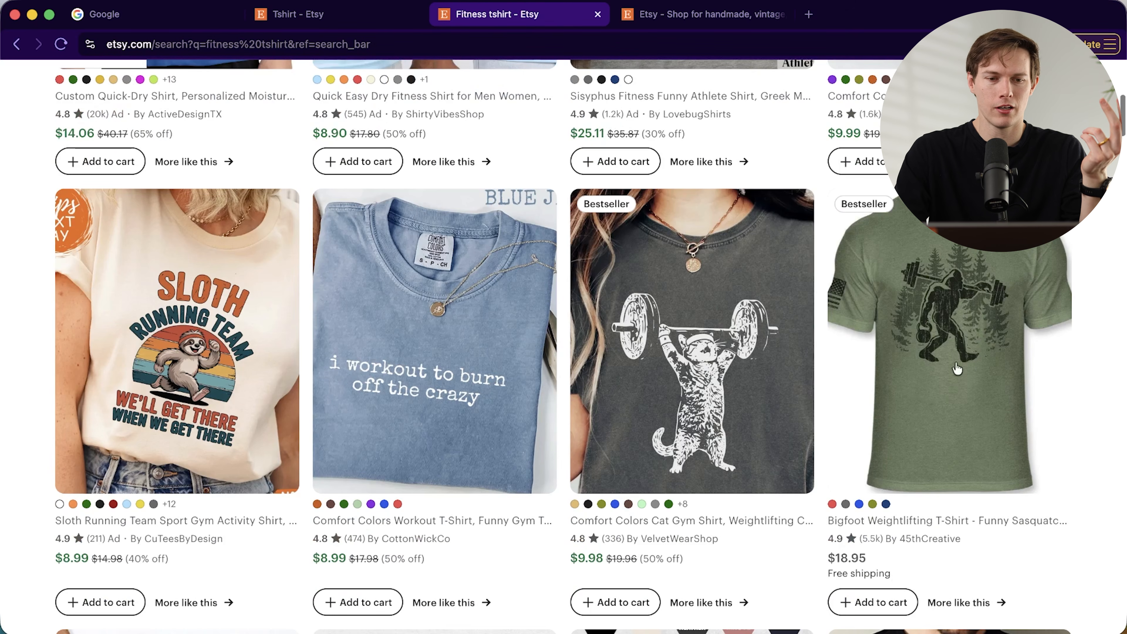
scroll(1068, 348, down, 15)
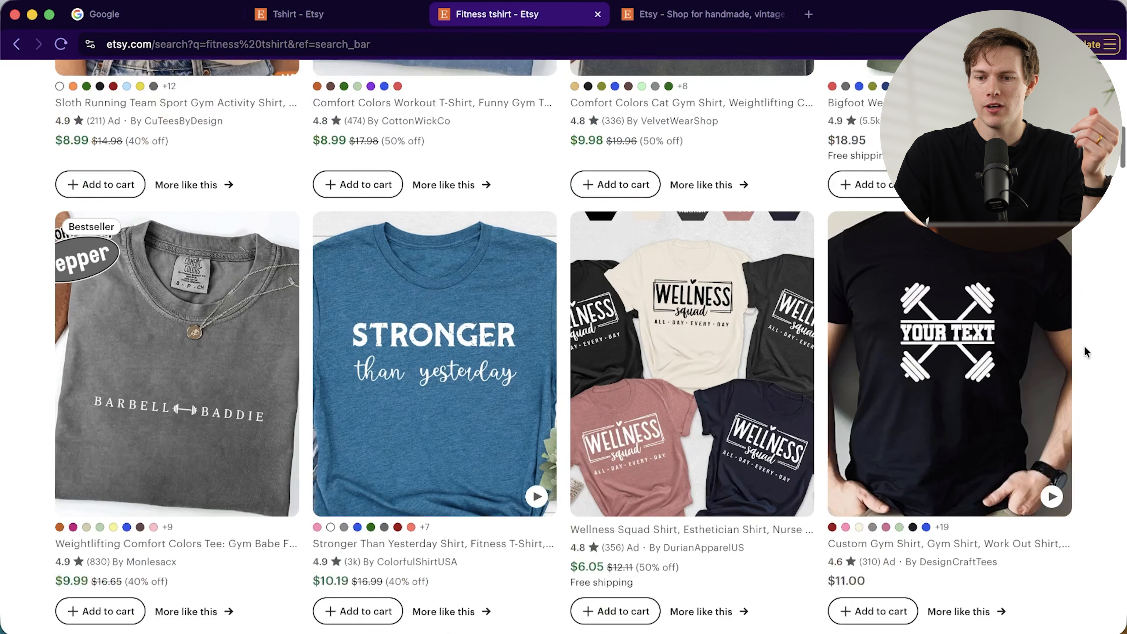
scroll(1078, 349, down, 9)
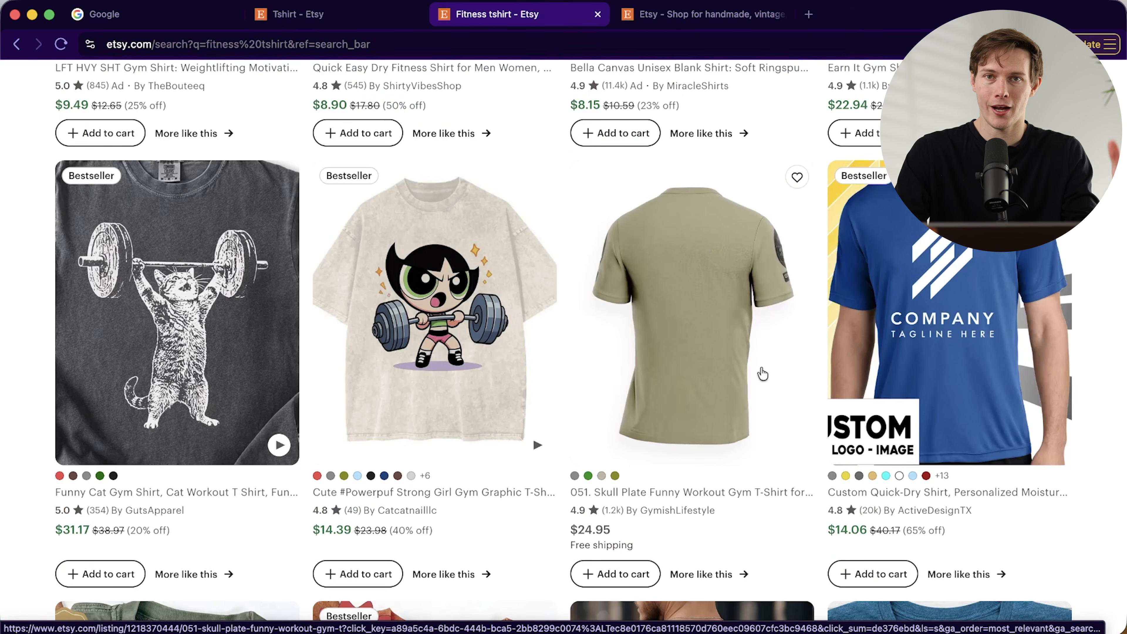
scroll(1092, 307, down, 7)
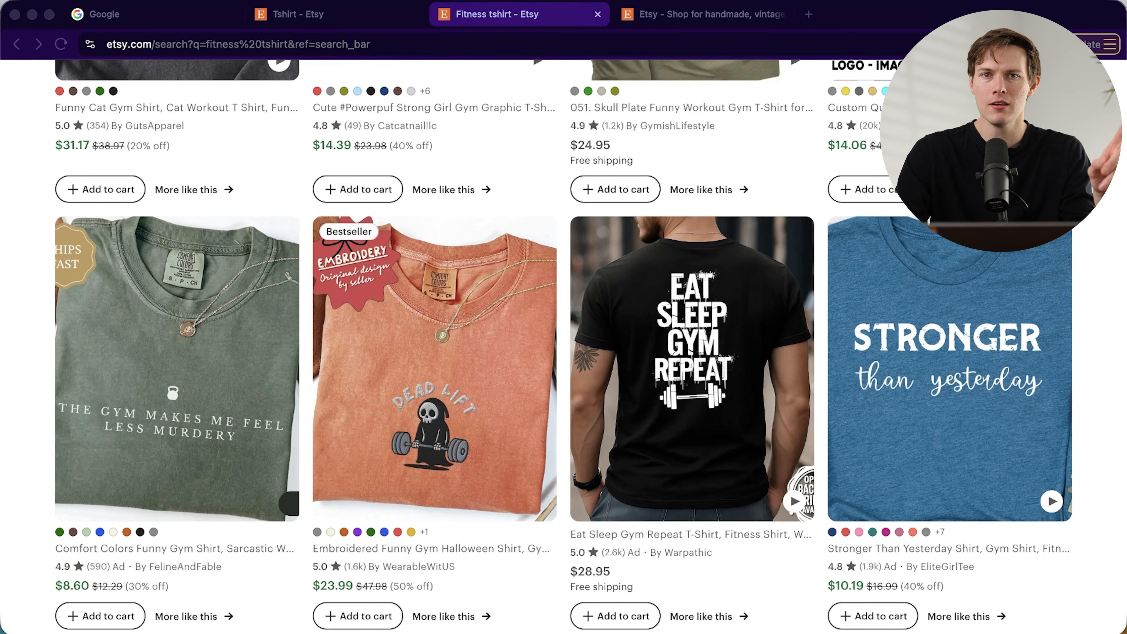
scroll(563, 357, up, 10)
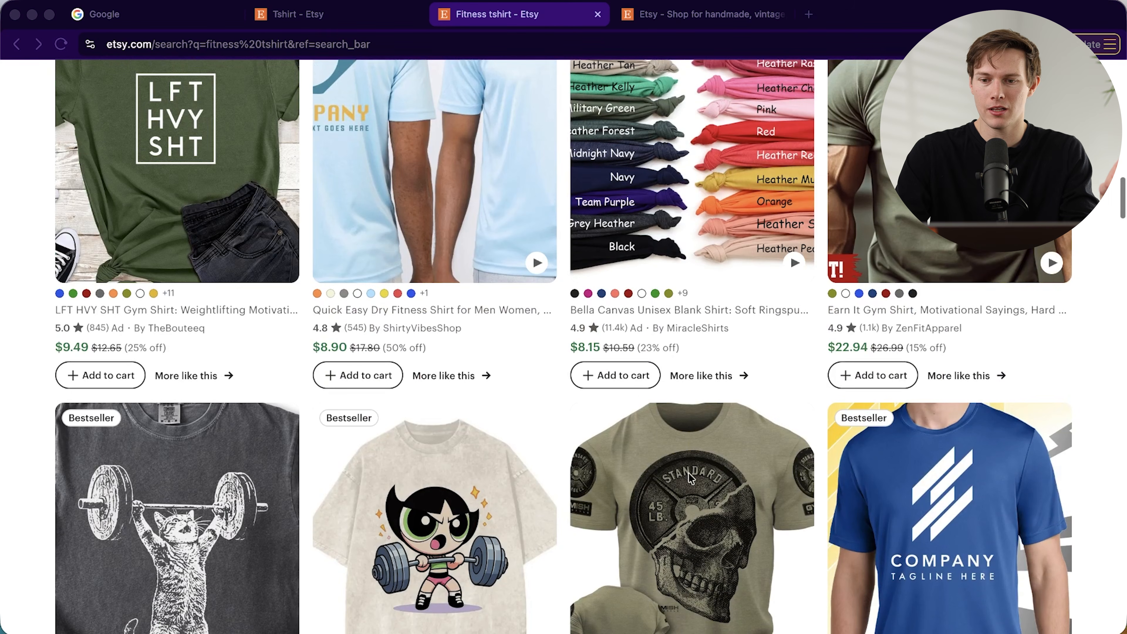
scroll(650, 454, down, 10)
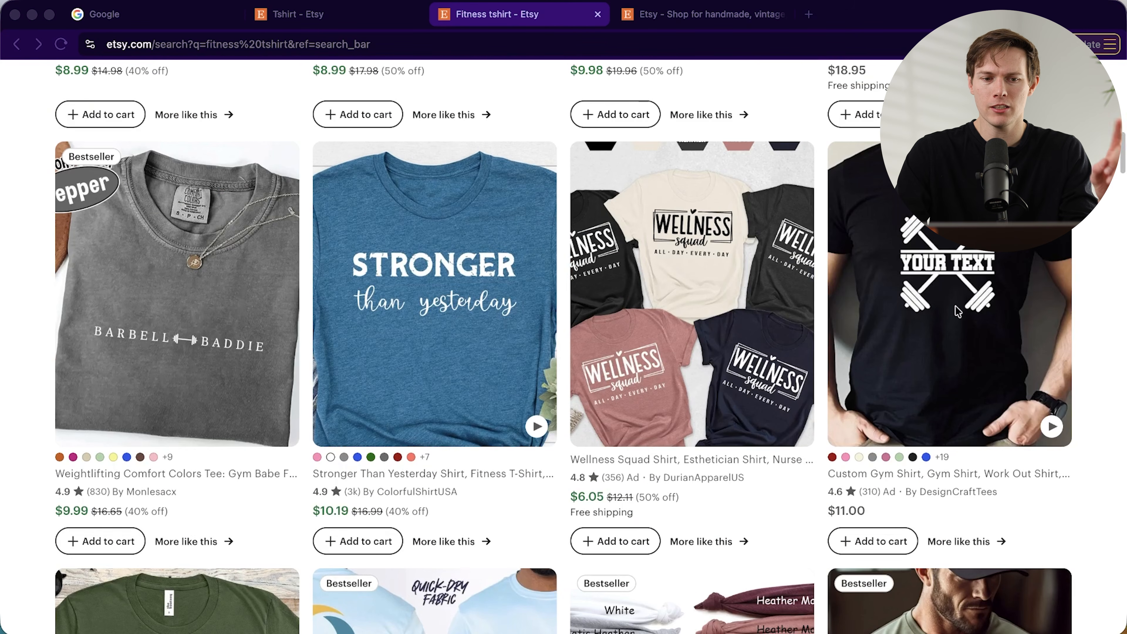
scroll(954, 313, up, 8)
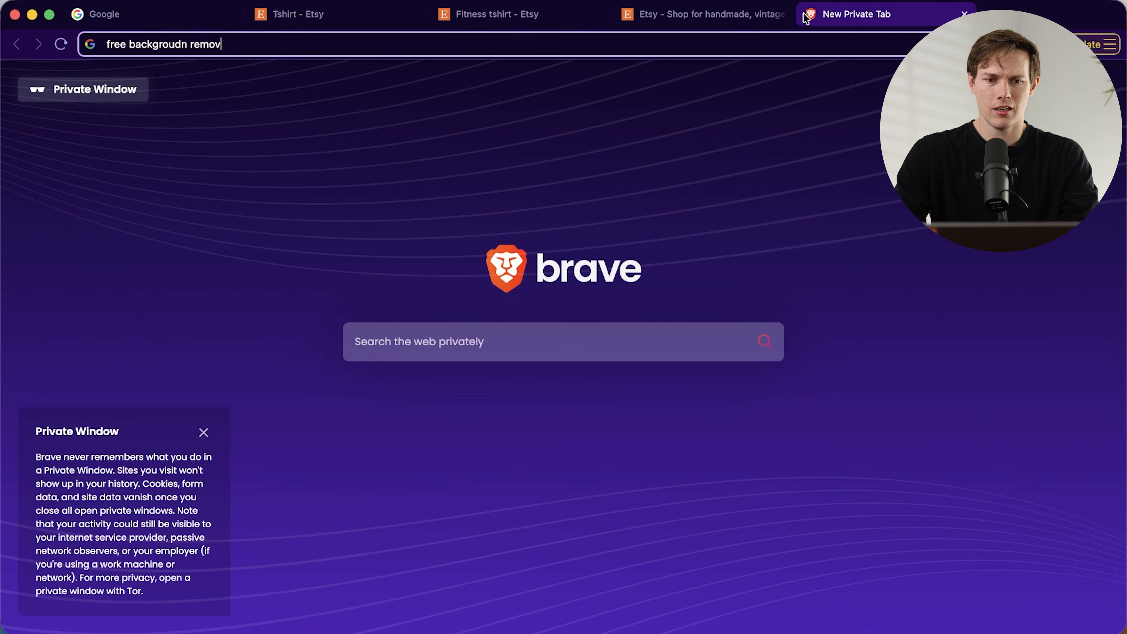
Search the web for a free background remover and review the remove.bg home page, closing it when done
key(Return)
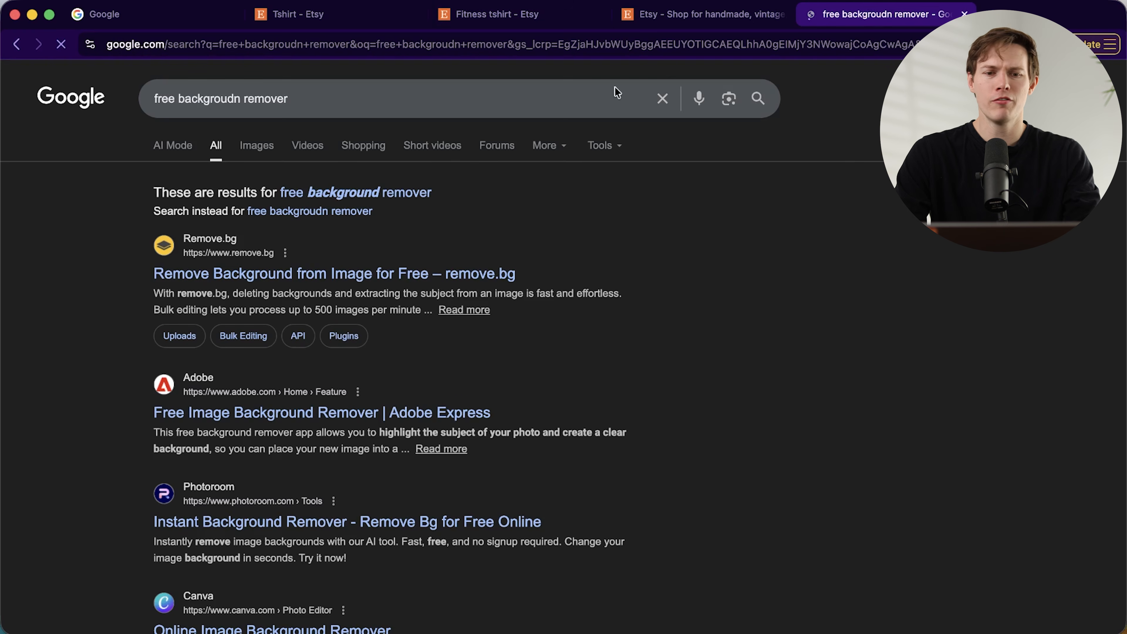
click(211, 280)
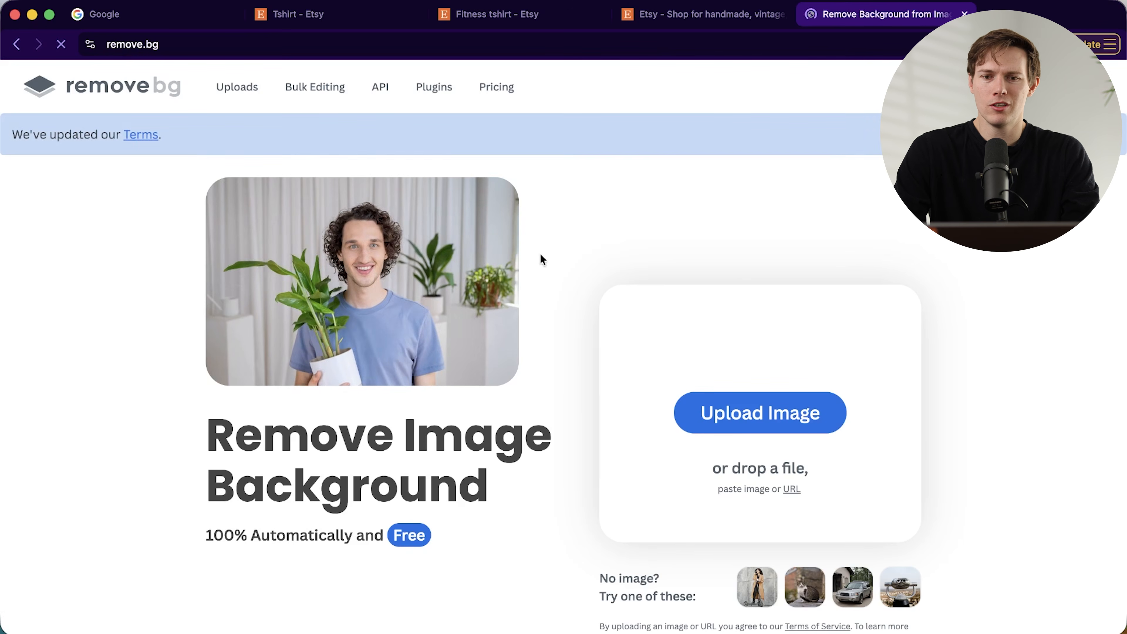
scroll(872, 384, down, 5)
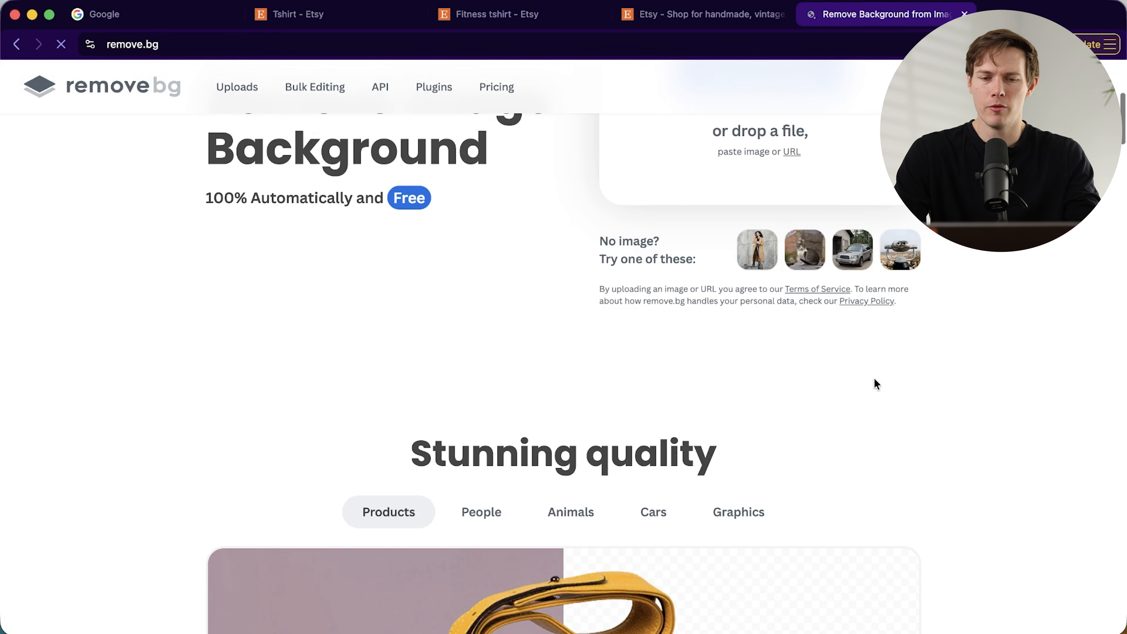
scroll(873, 378, down, 10)
scroll(888, 383, up, 15)
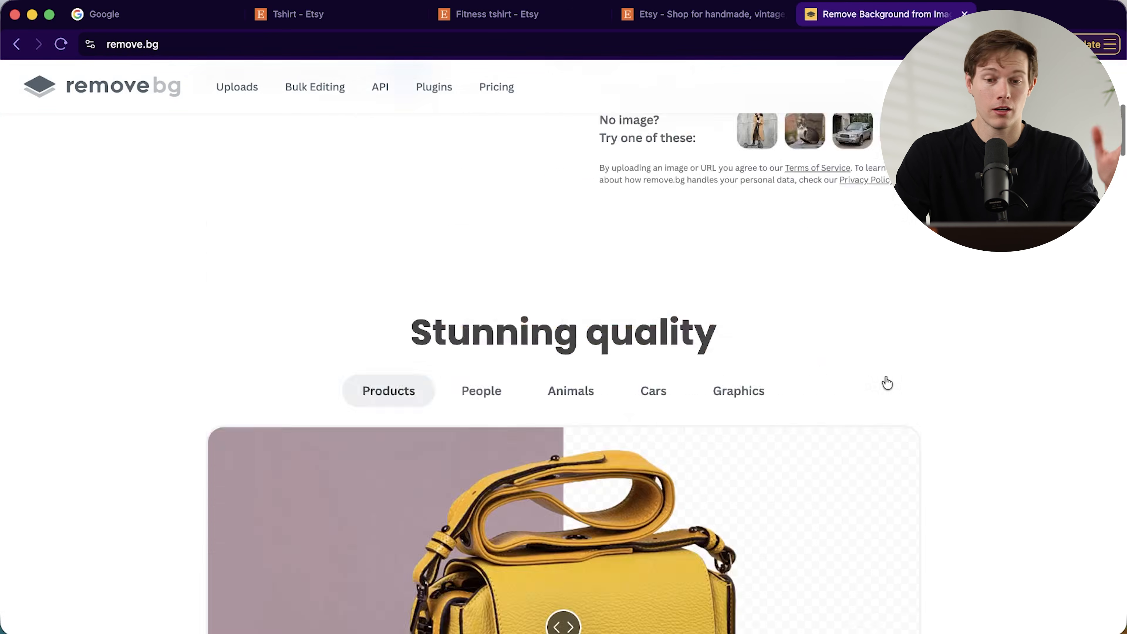
key(super+w)
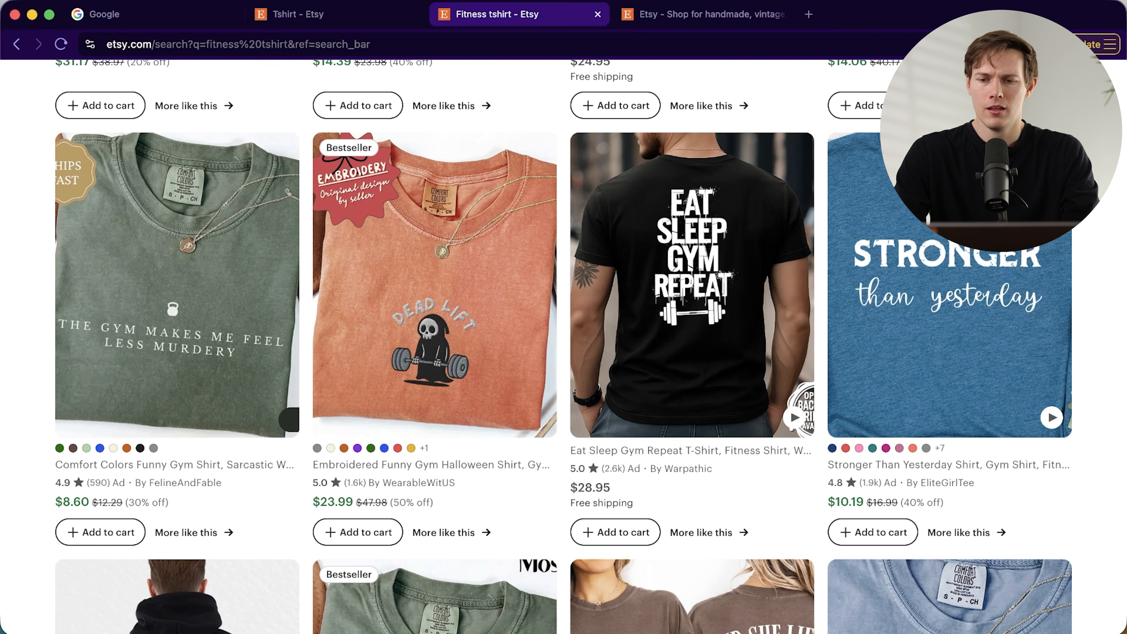
Open the canva.com home page in a new browser tab
click(804, 18)
text(canva.c)
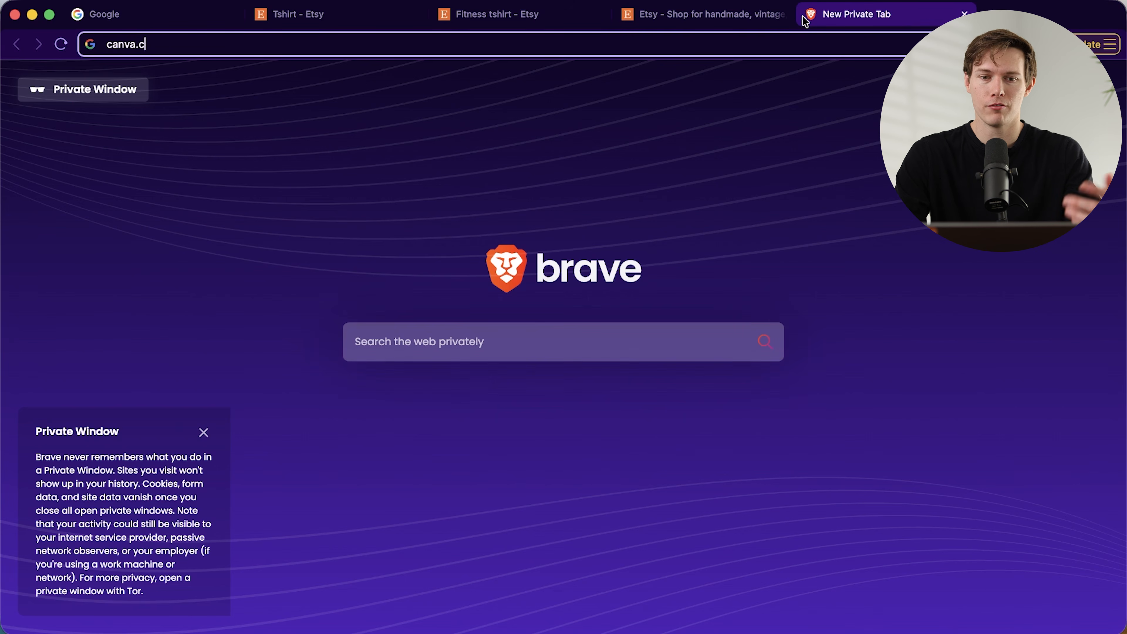
text(om)
key(Return)
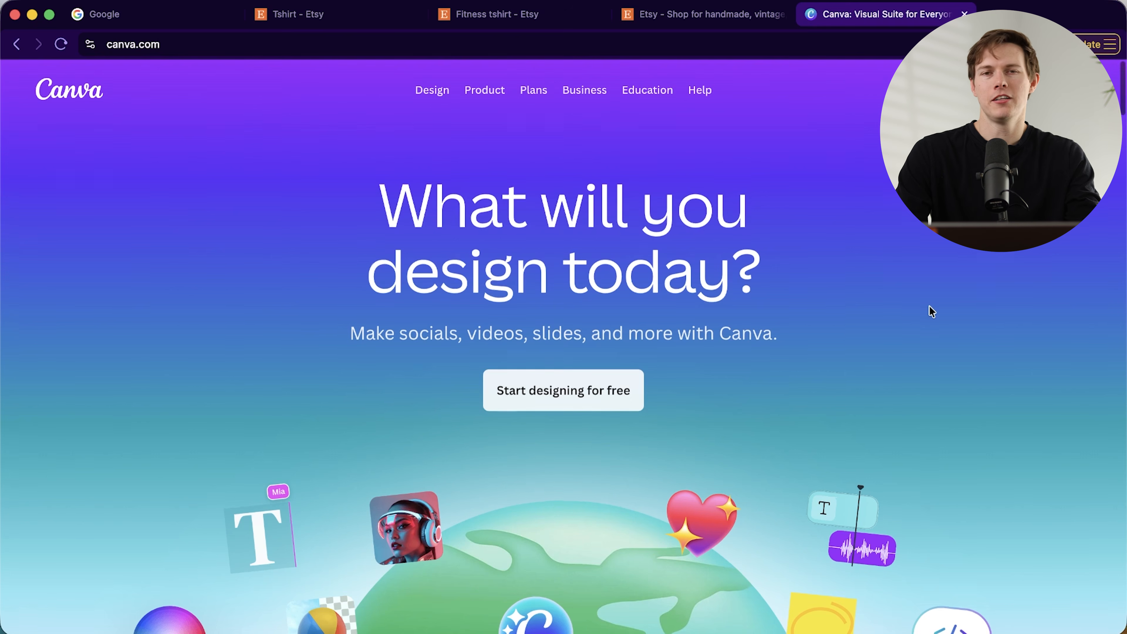
Look through the Canva home page to examine the design tools and features it offers
scroll(932, 311, down, 15)
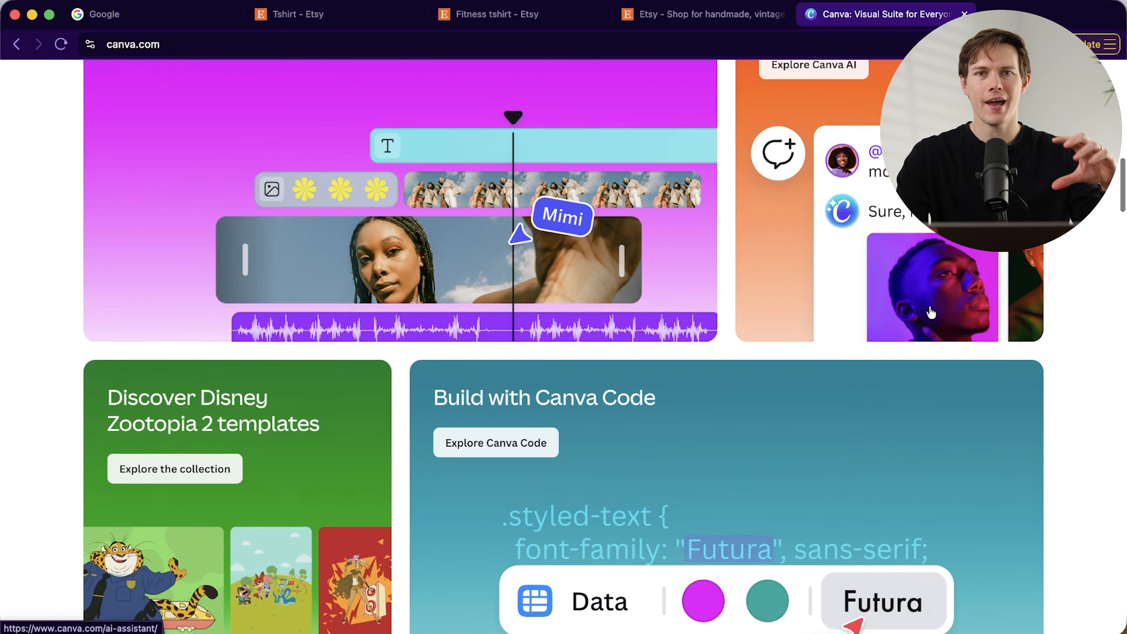
scroll(932, 312, down, 5)
scroll(929, 312, up, 17)
scroll(661, 391, down, 3)
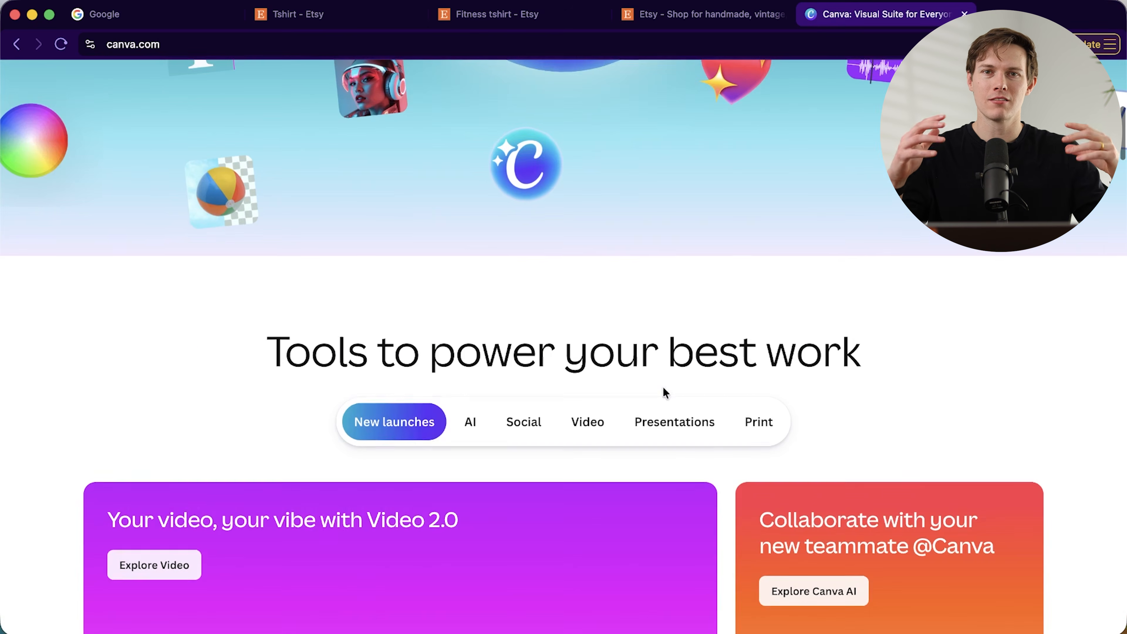
scroll(663, 388, up, 8)
scroll(763, 167, down, 20)
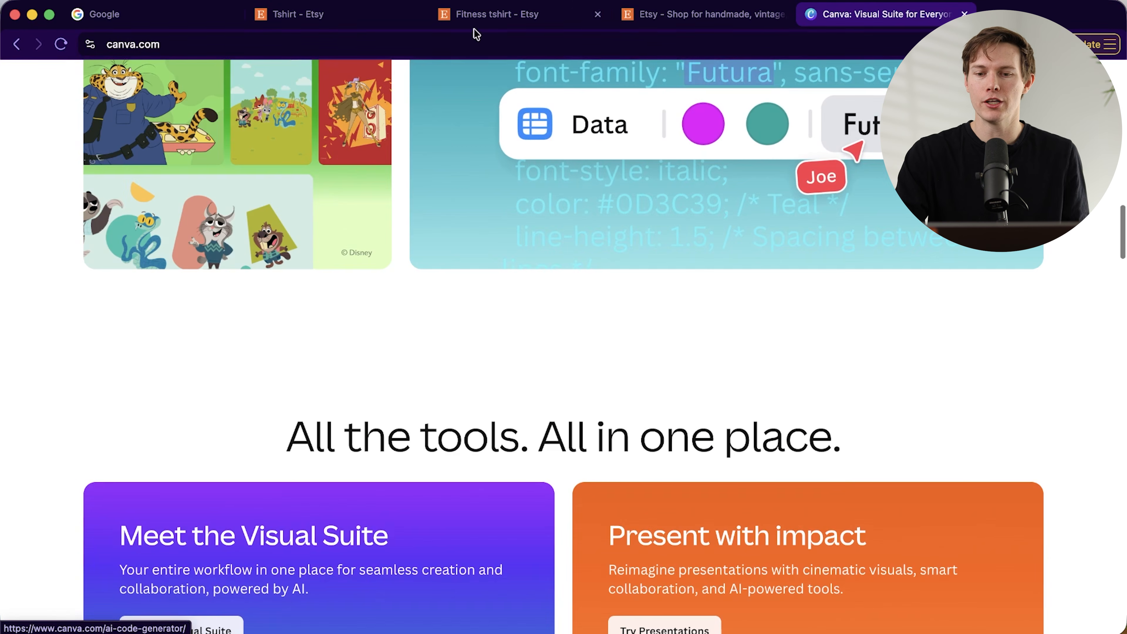
Return to the Etsy "fitness tshirt" results and view the "And She Lifted Heavily Ever After" women's gym shirt listing
click(511, 20)
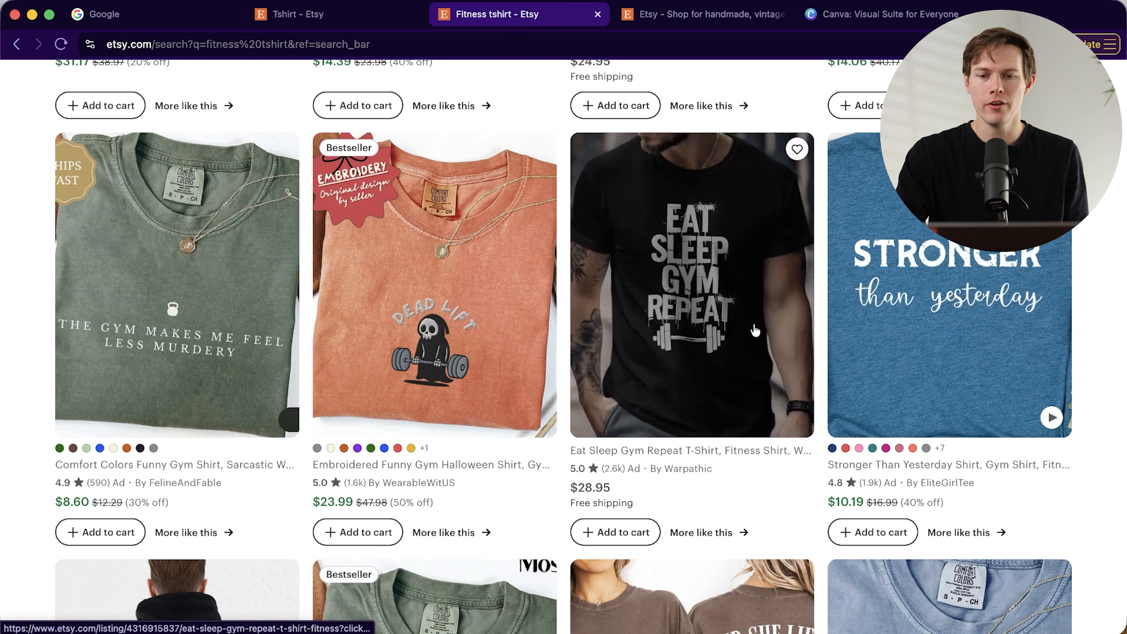
scroll(901, 340, down, 5)
scroll(901, 339, down, 2)
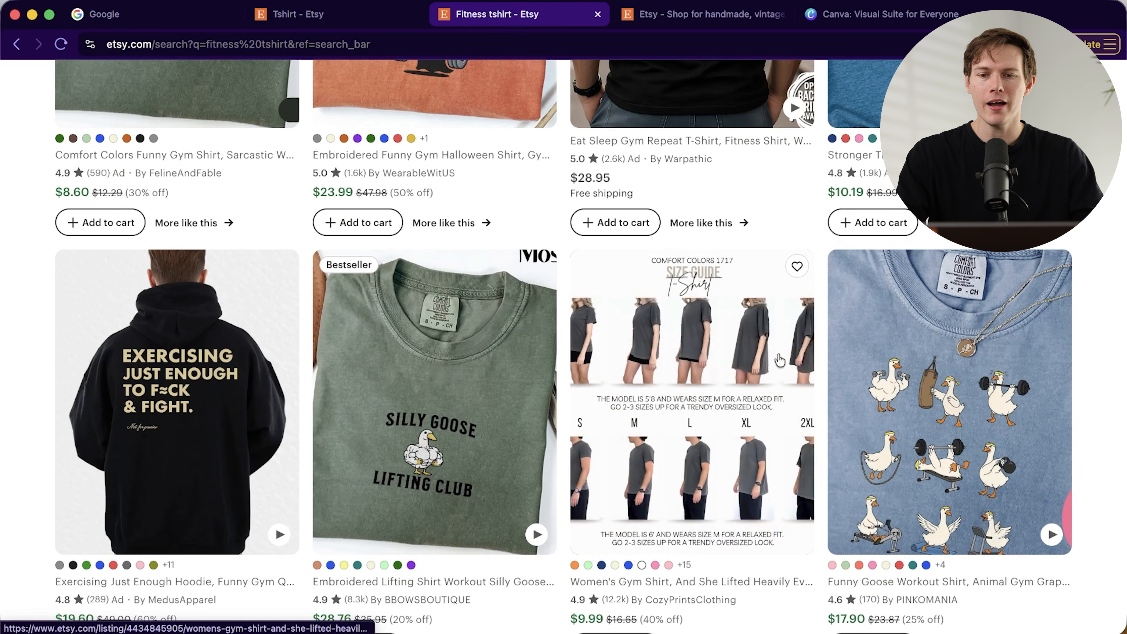
click(746, 413)
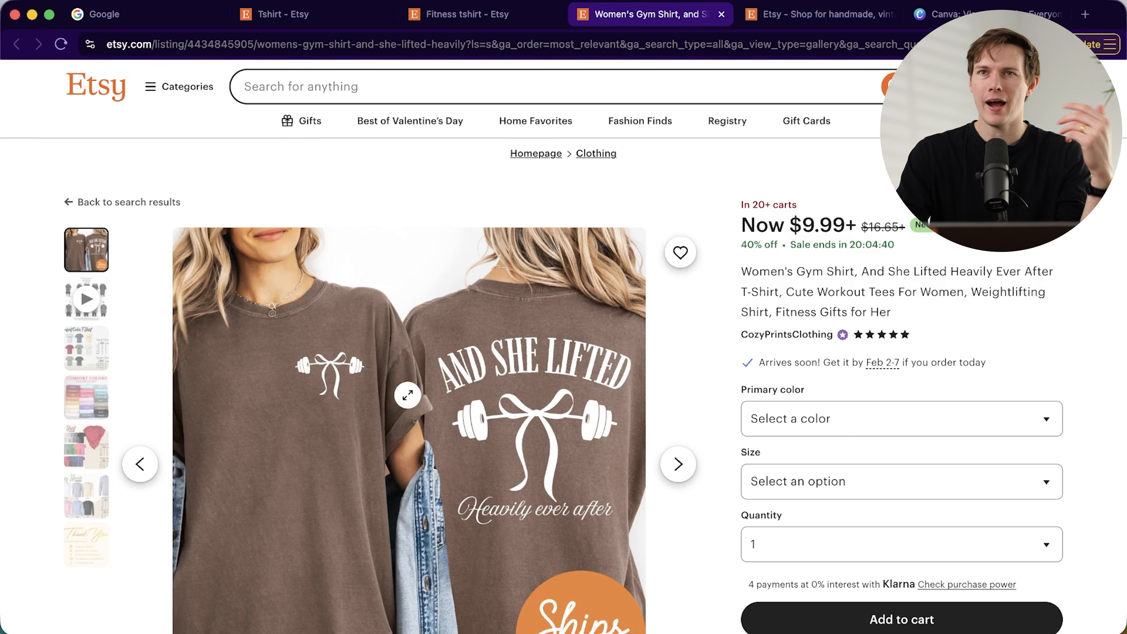
click(505, 10)
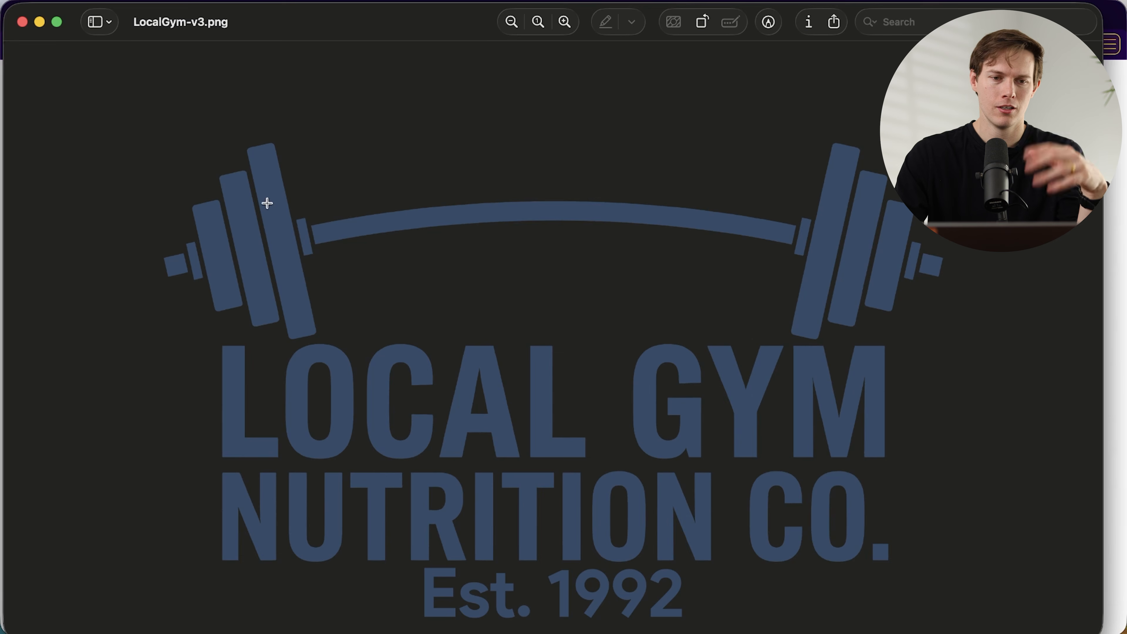
Close the LocalGym-v3.png design preview and examine further fitness T-shirt listings on Etsy
click(22, 21)
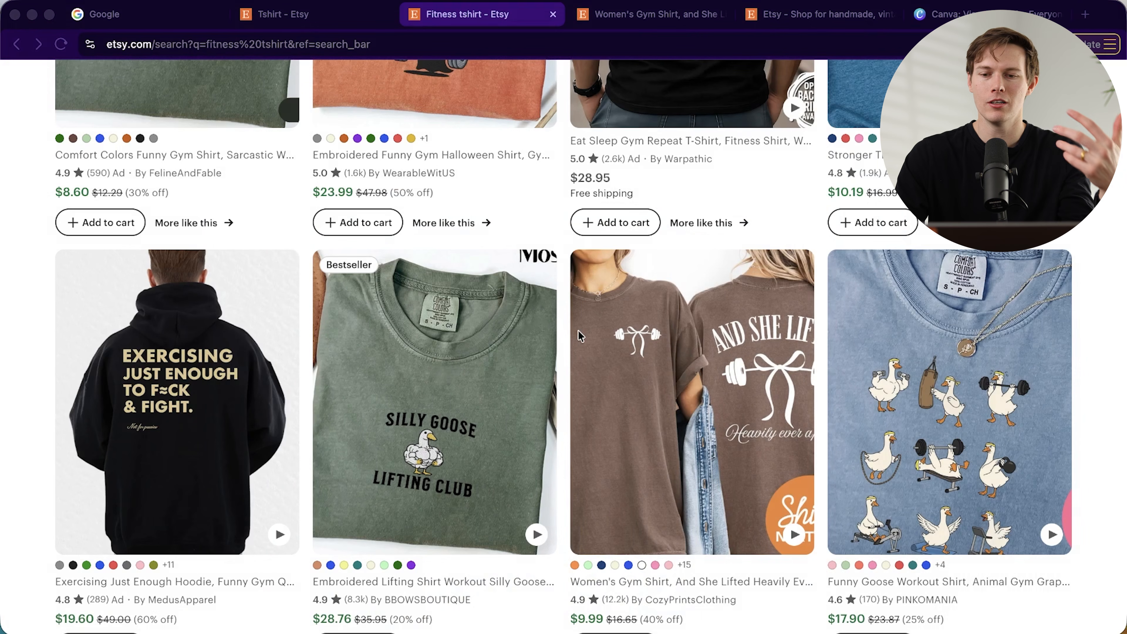
scroll(876, 451, down, 15)
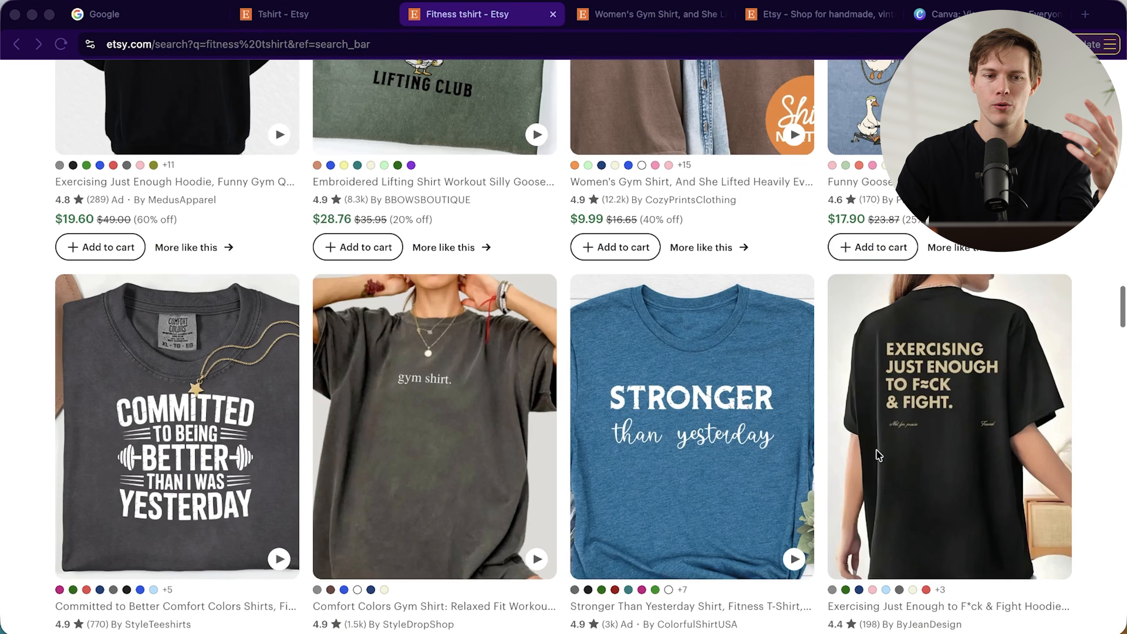
scroll(877, 452, down, 15)
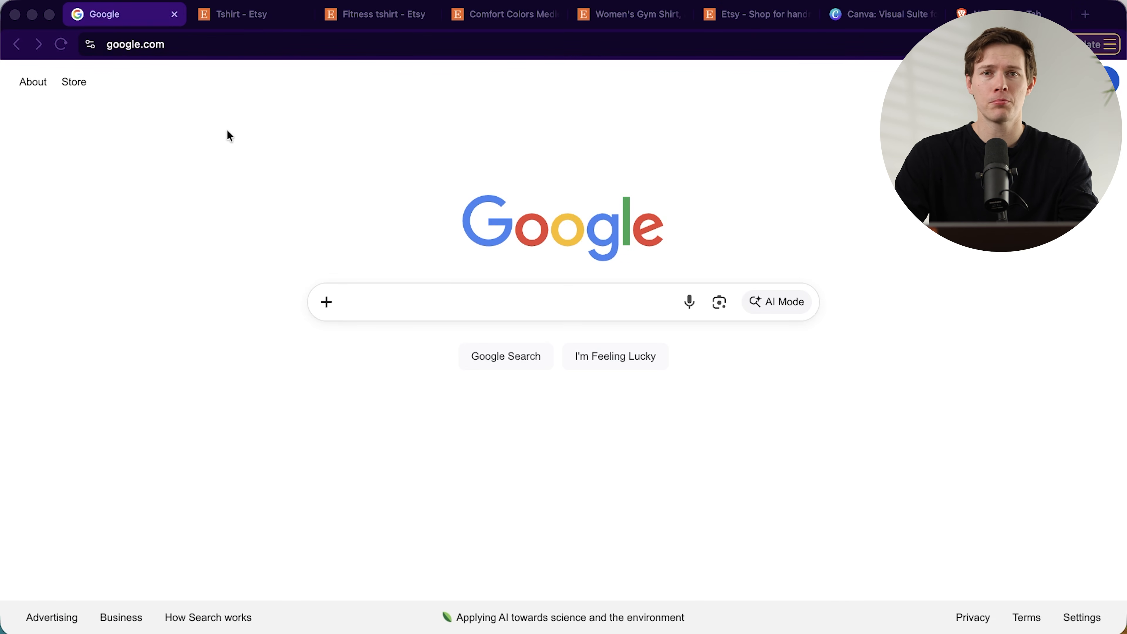
Go to santrelmedia.com/gelato in the Google browser tab
click(320, 185)
click(347, 44)
text(santrelmedia.com/gelato)
key(Return)
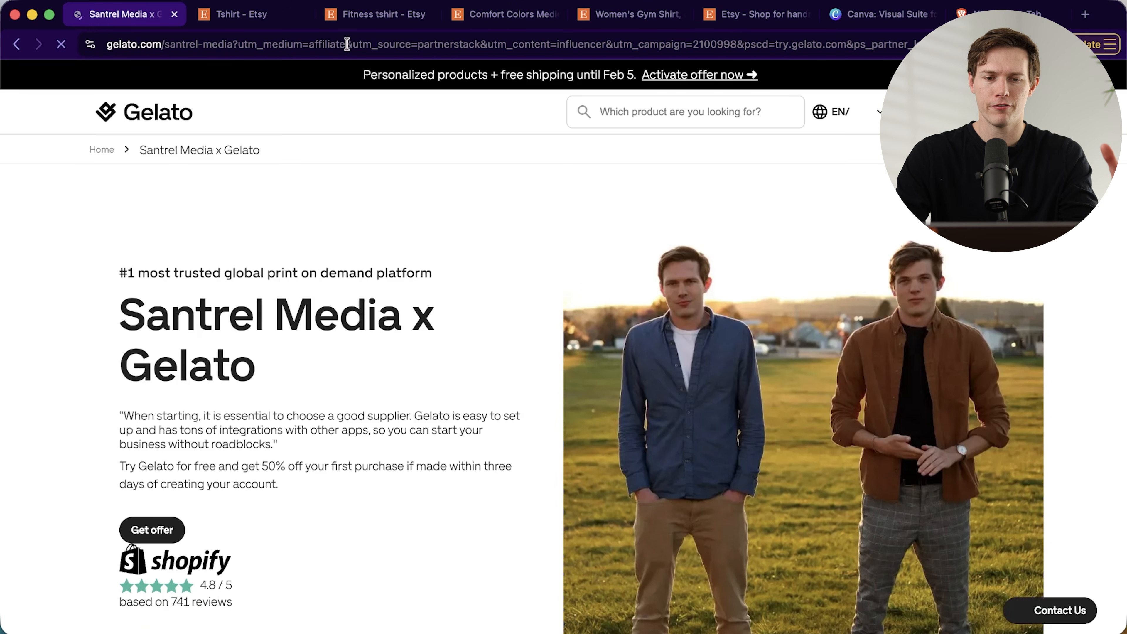
Review the Santrel Media x Gelato page, including the first-purchase offer and the potential earnings calculator
scroll(357, 266, down, 3)
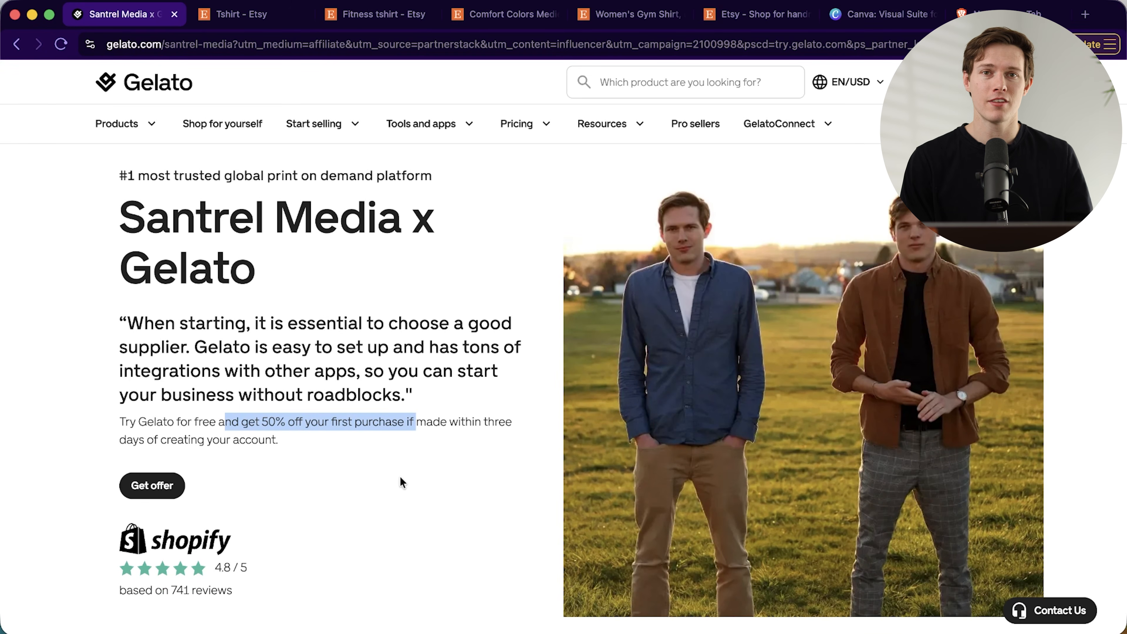
scroll(514, 462, down, 15)
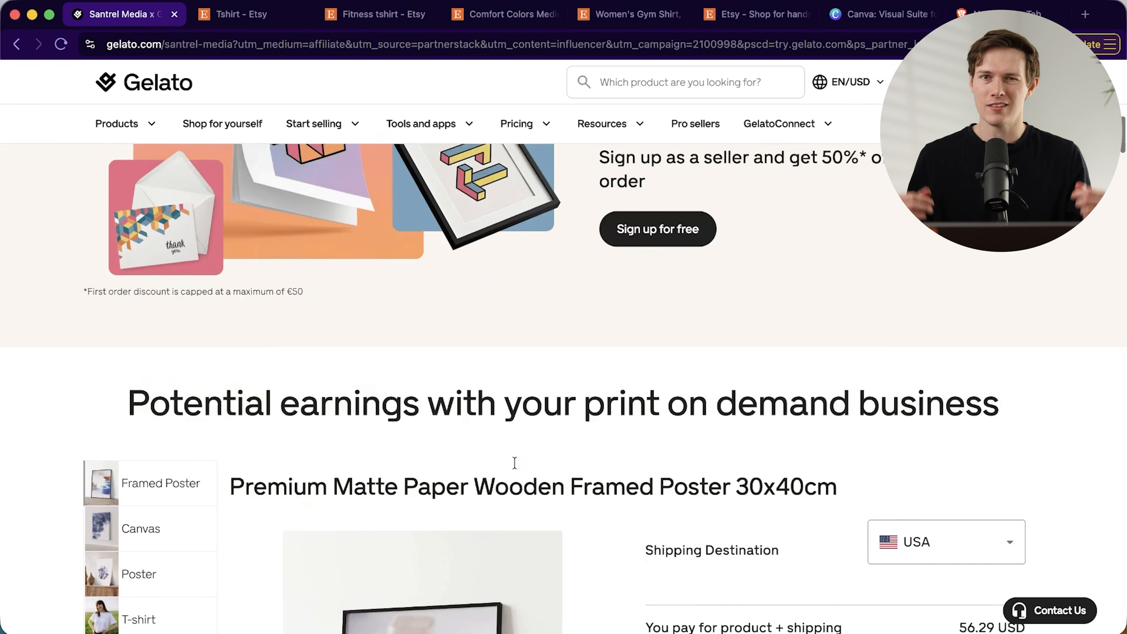
scroll(514, 462, up, 6)
scroll(514, 464, down, 15)
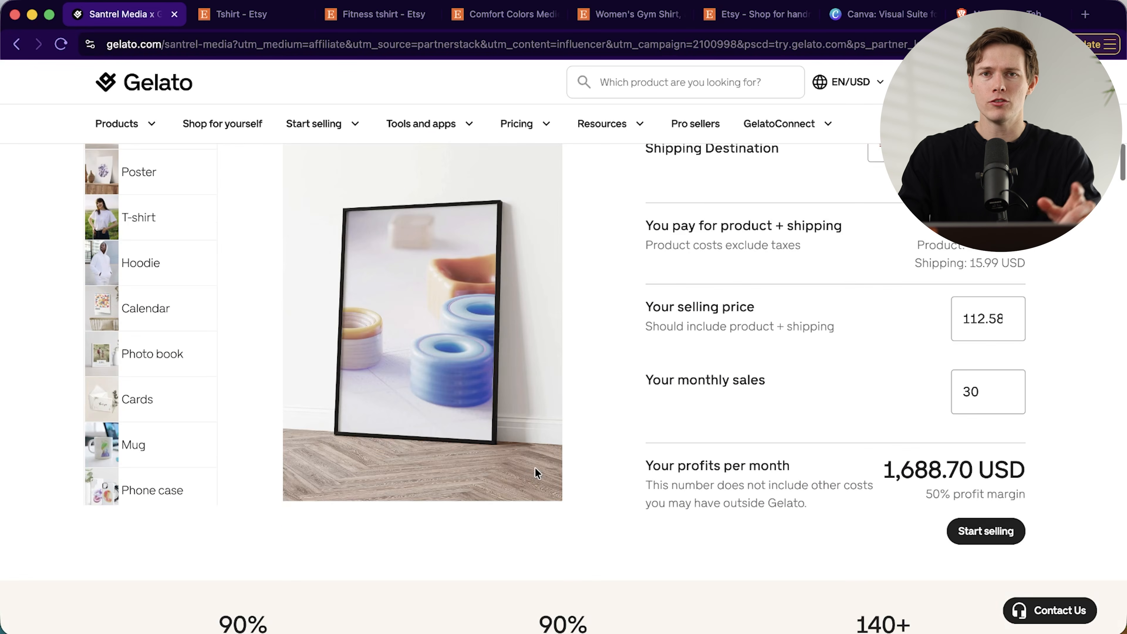
scroll(531, 468, down, 10)
scroll(533, 474, up, 20)
click(371, 452)
Accept the Gelato offer and choose to sign up with an email address
scroll(408, 442, down, 2)
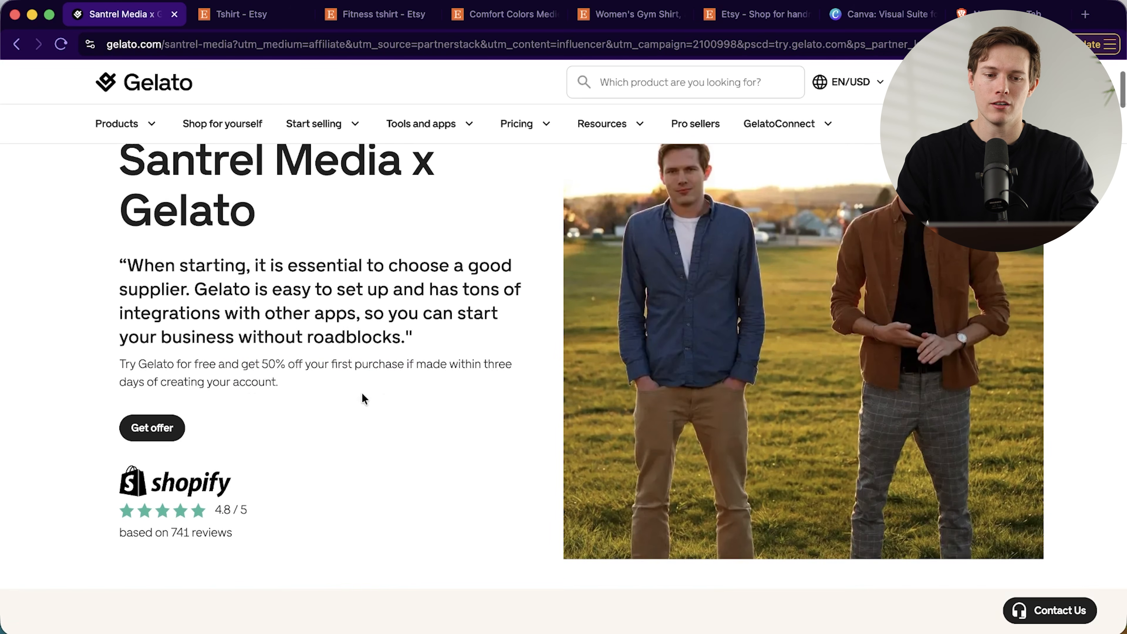
click(151, 428)
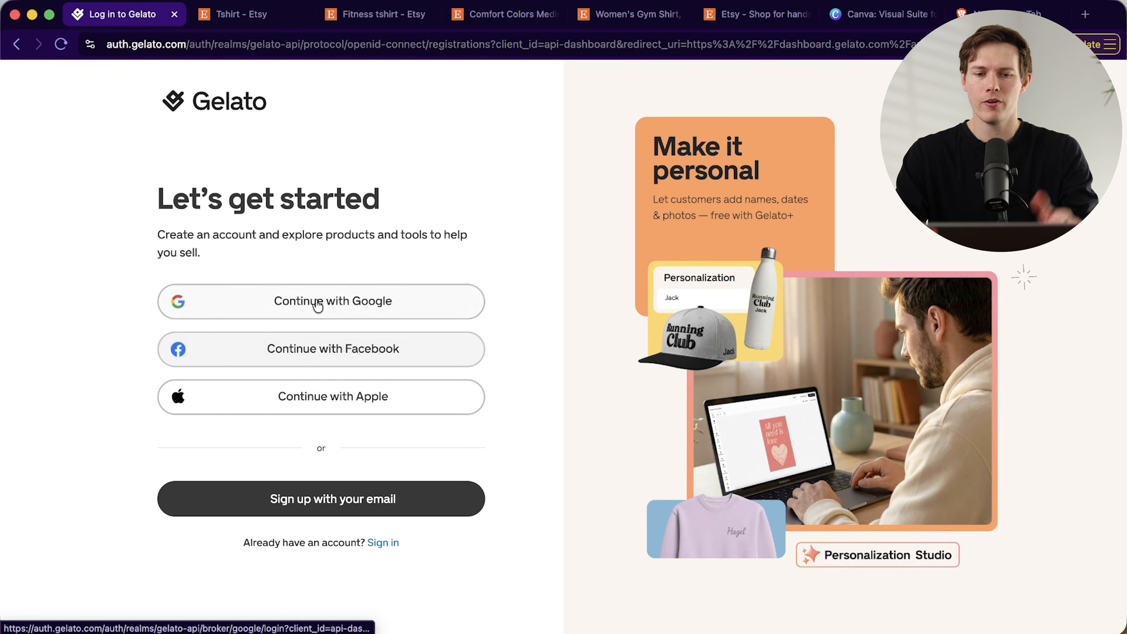
click(301, 502)
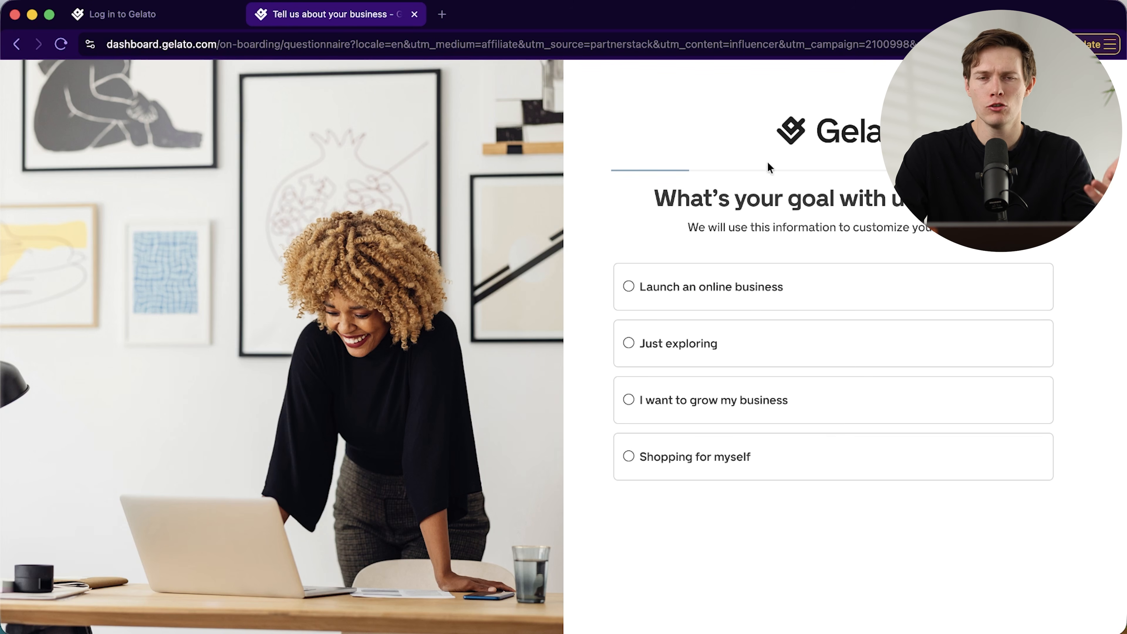
Answer the onboarding questions with Launch an online business, Clothing and a yearly revenue of 0, and pick a reason for joining Gelato
click(847, 291)
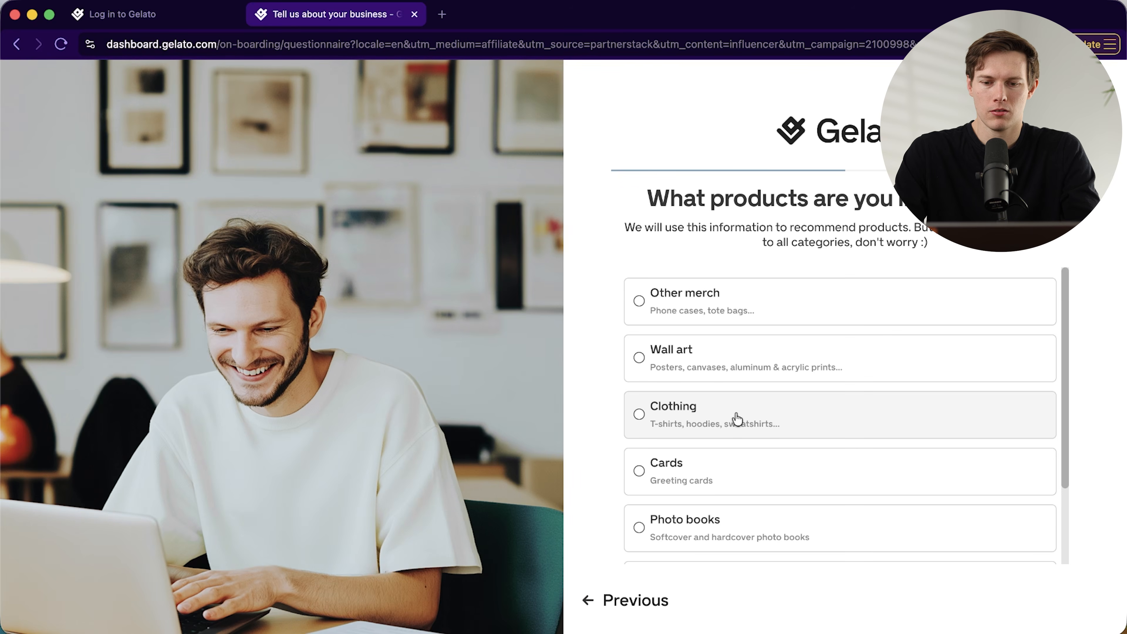
click(737, 419)
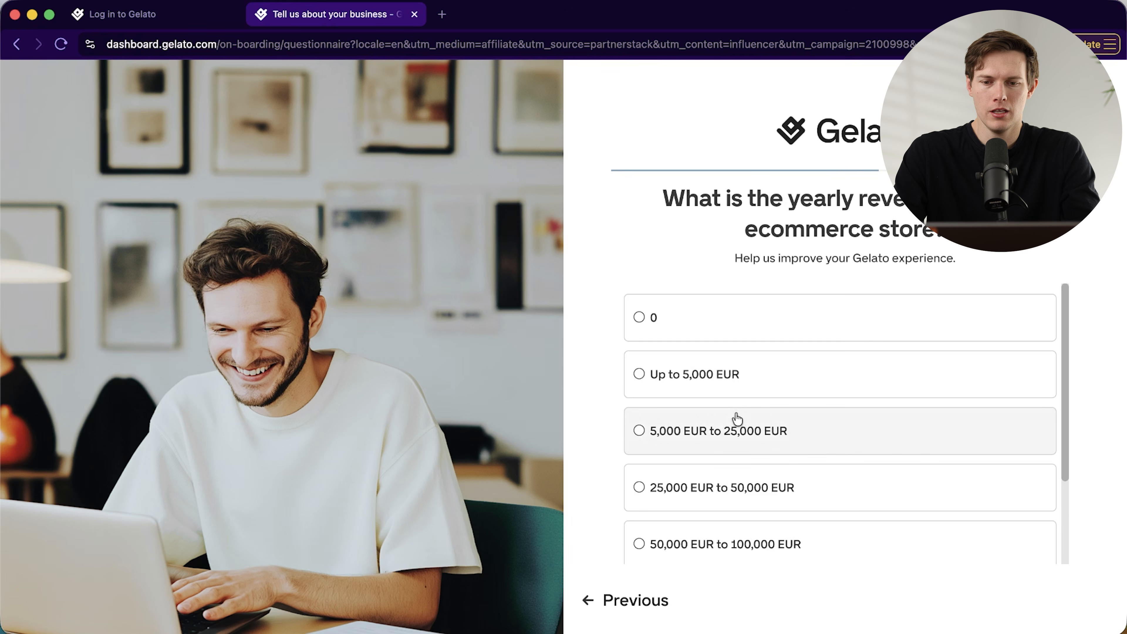
click(686, 328)
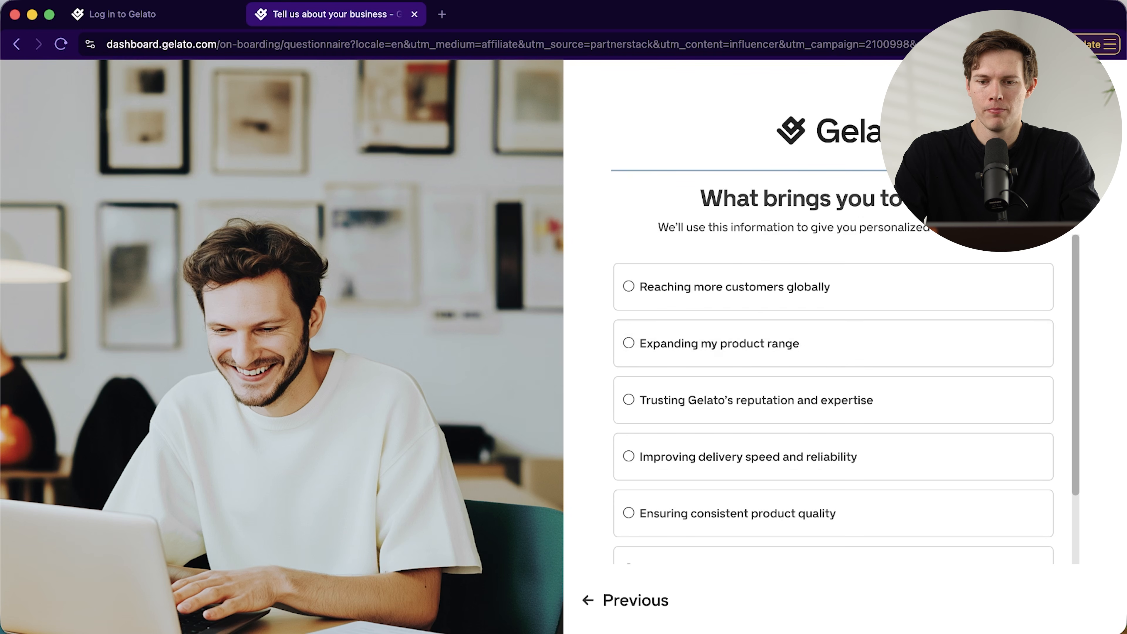
scroll(828, 474, down, 3)
click(781, 462)
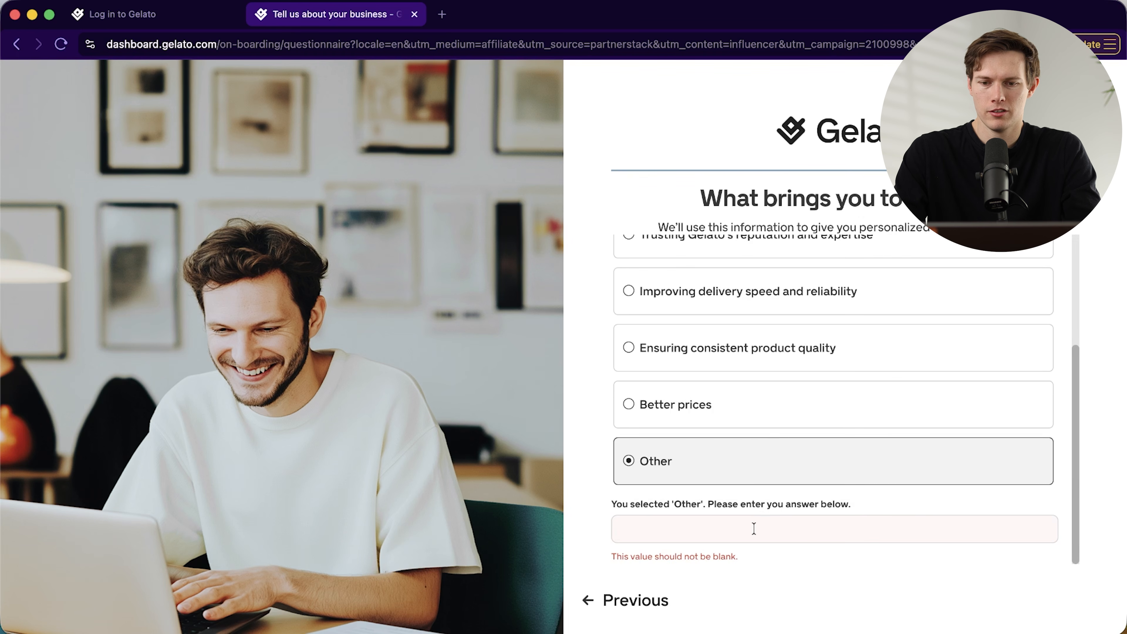
scroll(759, 444, up, 3)
click(757, 444)
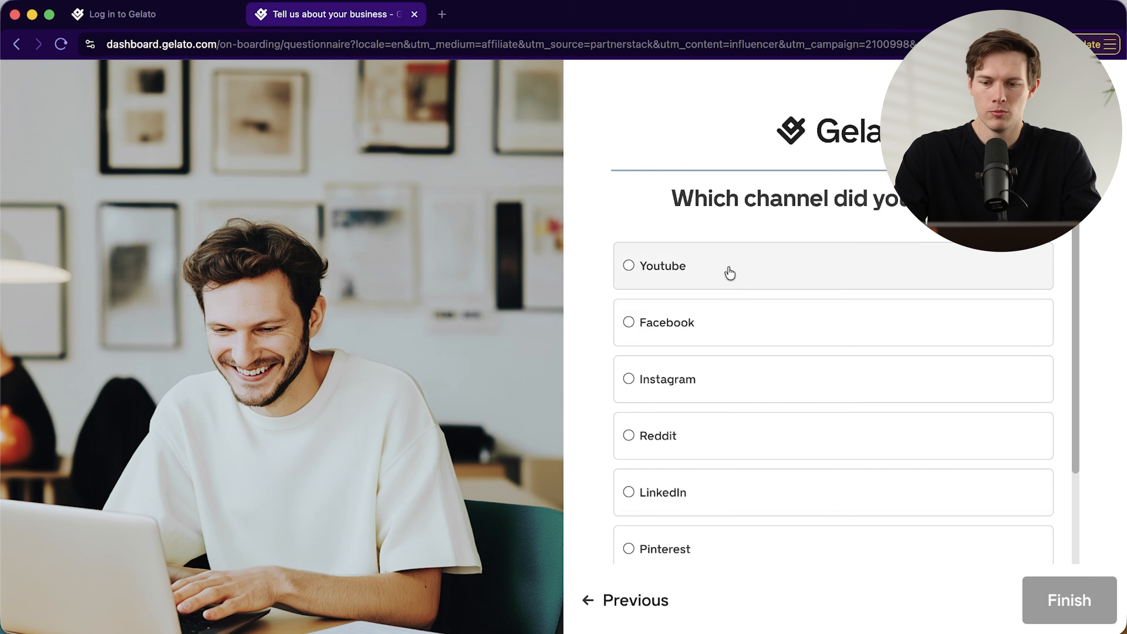
Choose Youtube as the referral channel, leave Gelato news and offers unticked, and finish the onboarding questionnaire
click(729, 269)
scroll(906, 514, down, 2)
click(681, 549)
scroll(712, 484, down, 2)
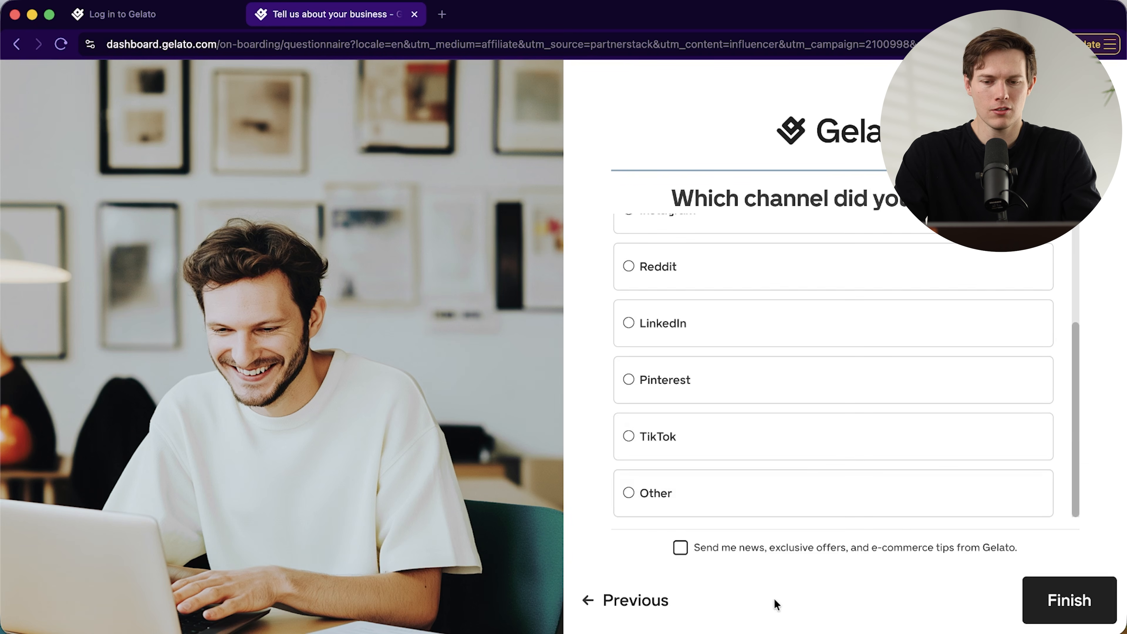
click(1067, 590)
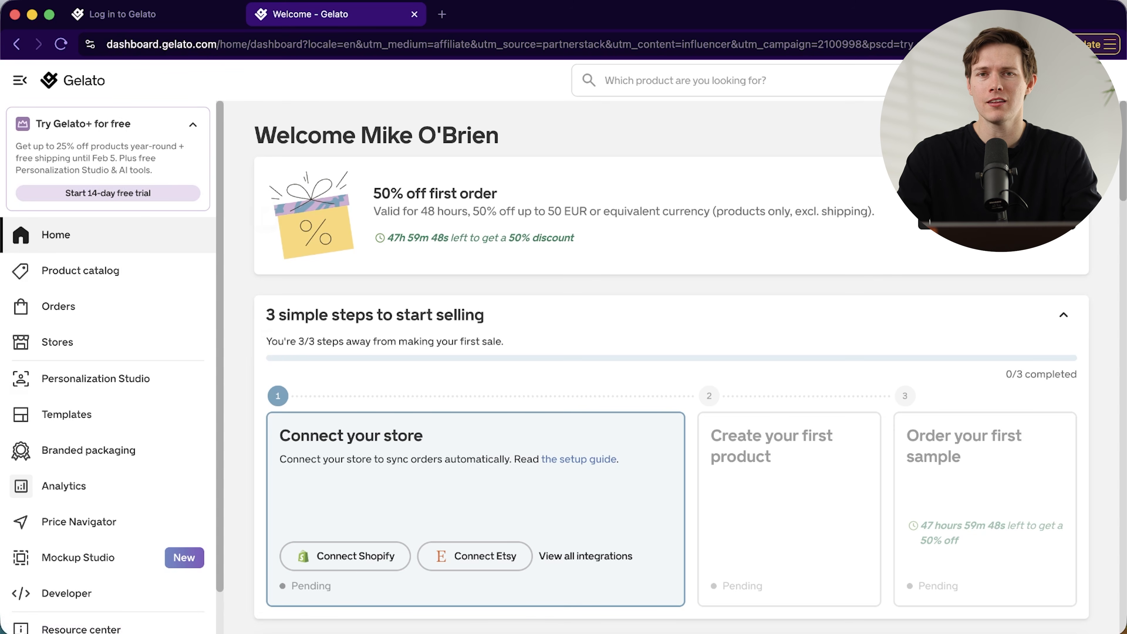
Open the account's subscriptions page and compare the Free, Gelato+ Monthly and annual plans, checking the Gelato+ product discount and Personalization Studio benefits
click(1091, 81)
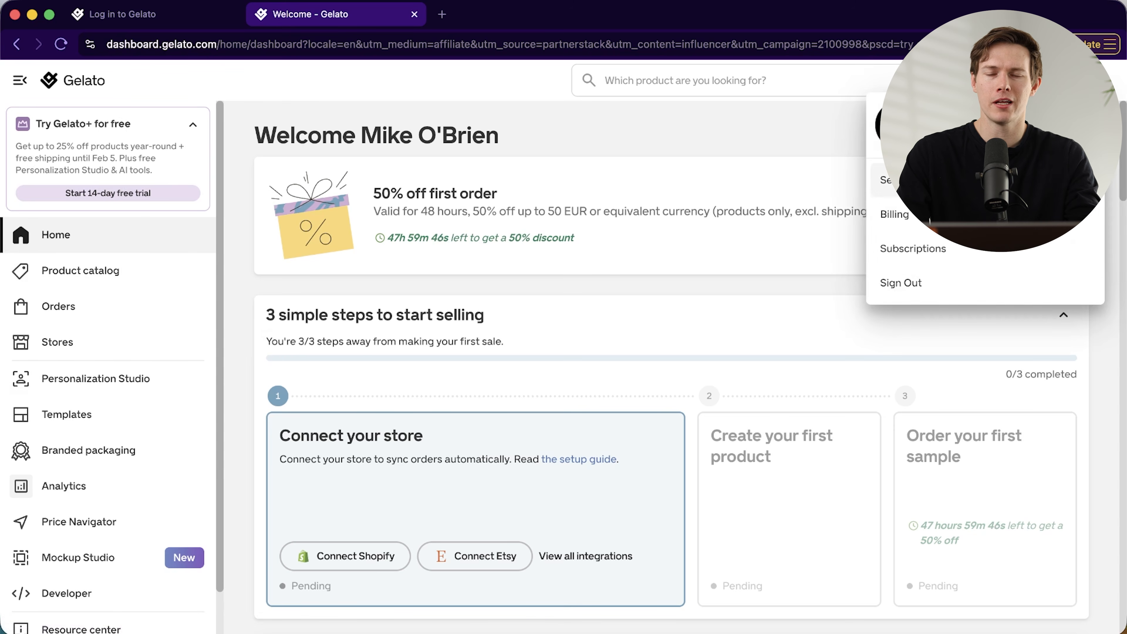
click(932, 247)
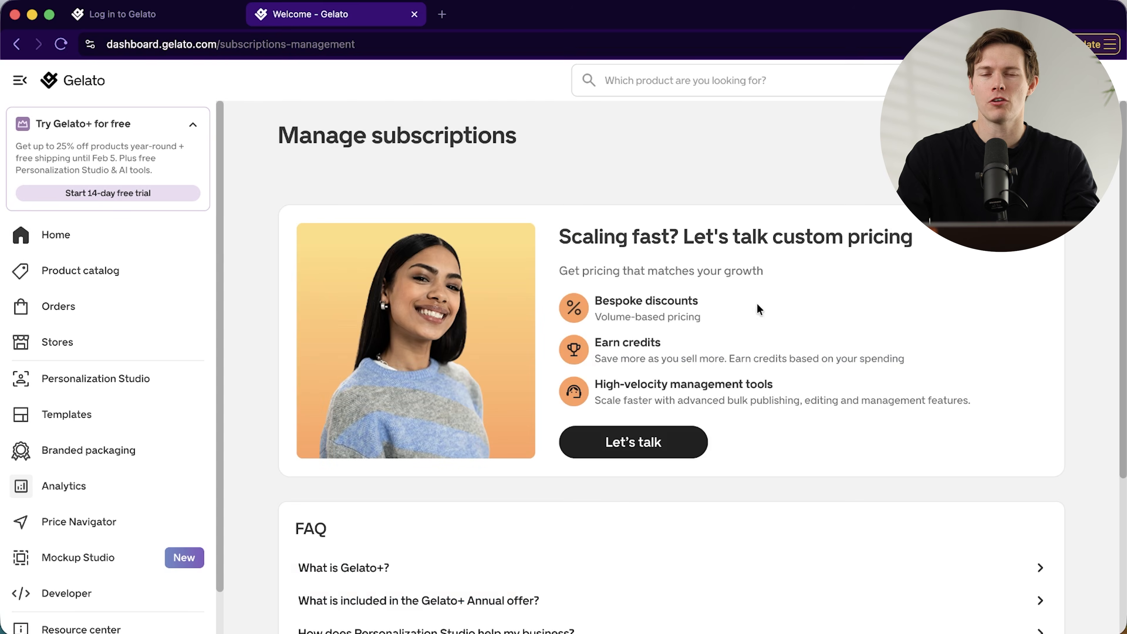
scroll(669, 387, down, 3)
drag(586, 422, 706, 429)
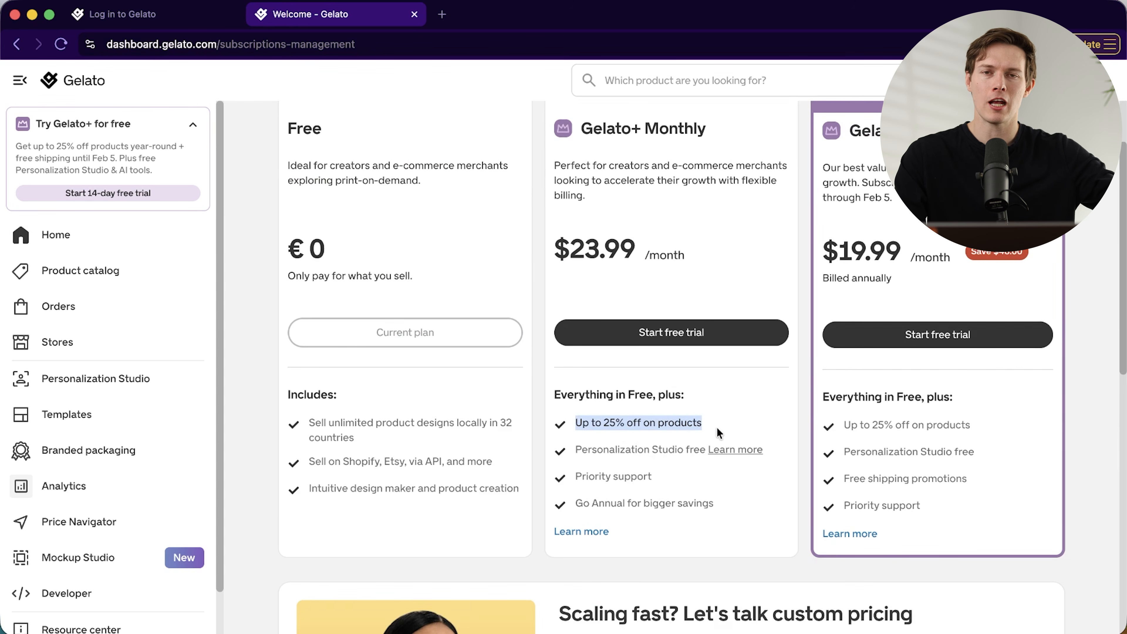
drag(574, 453, 693, 448)
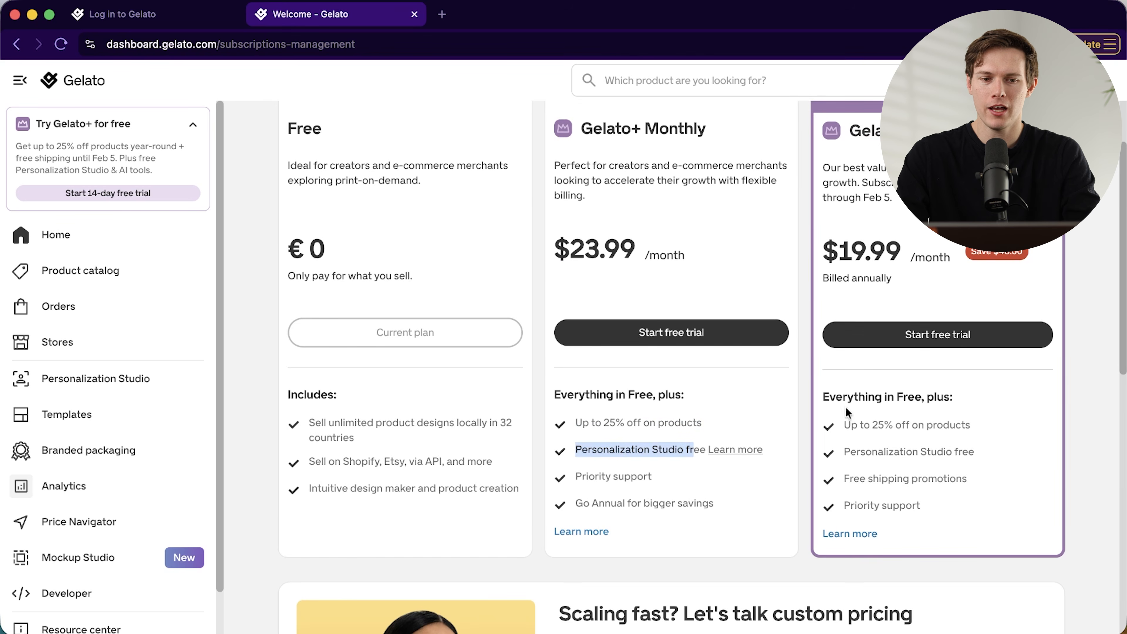
scroll(731, 455, up, 3)
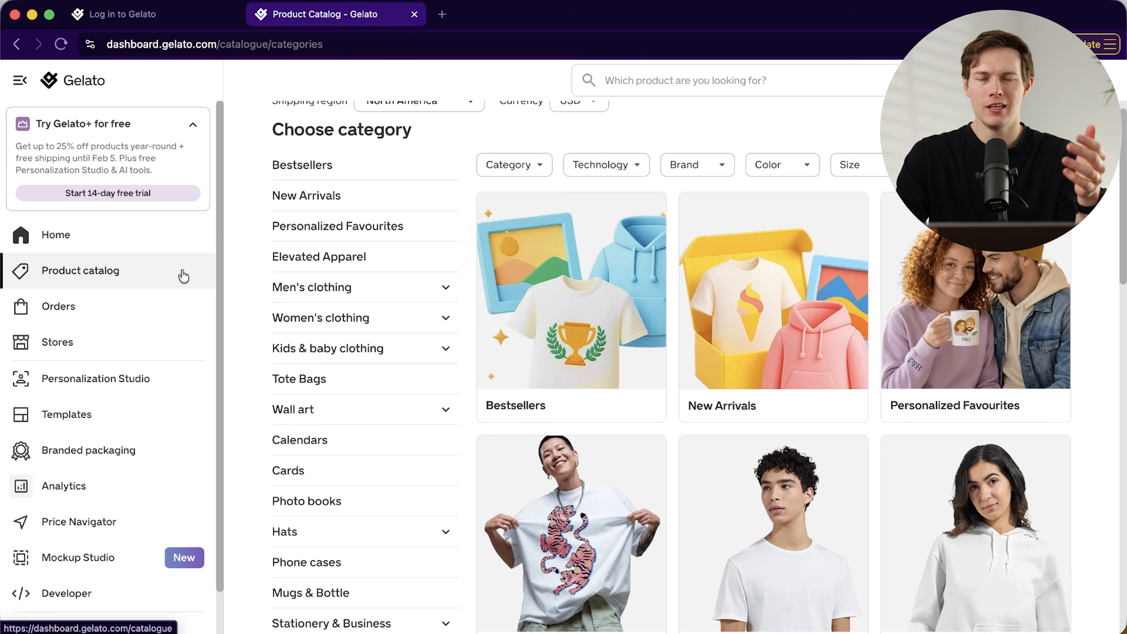
Browse the product catalog by brand and open the Comfort Colors C1717 Unisex Heavyweight Crewneck T-Shirt
scroll(294, 284, up, 1)
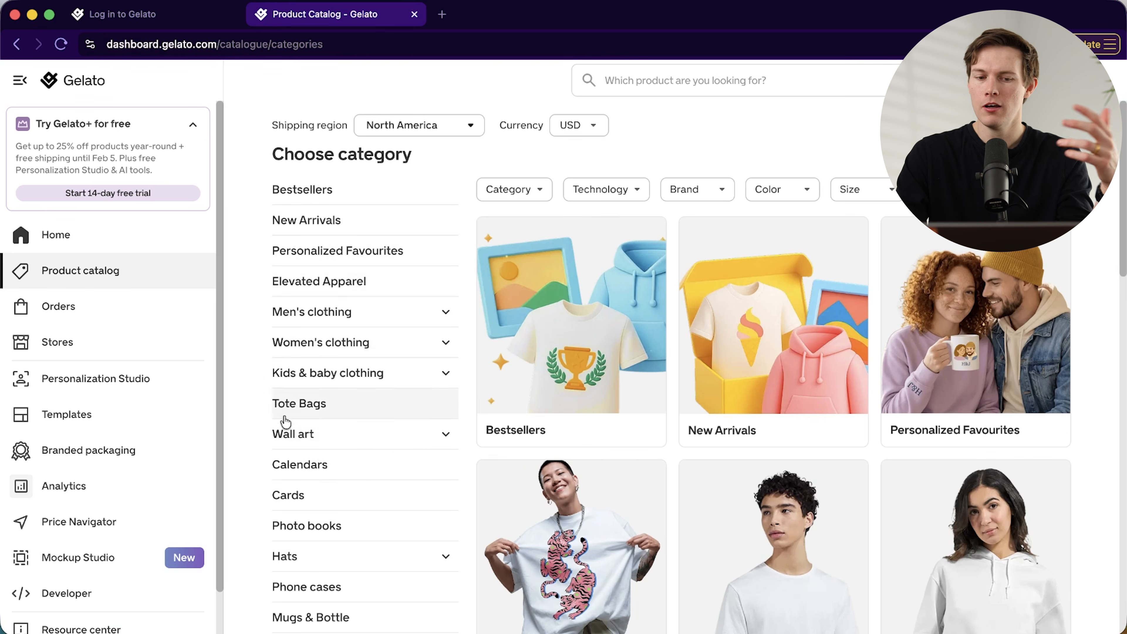
scroll(351, 429, down, 2)
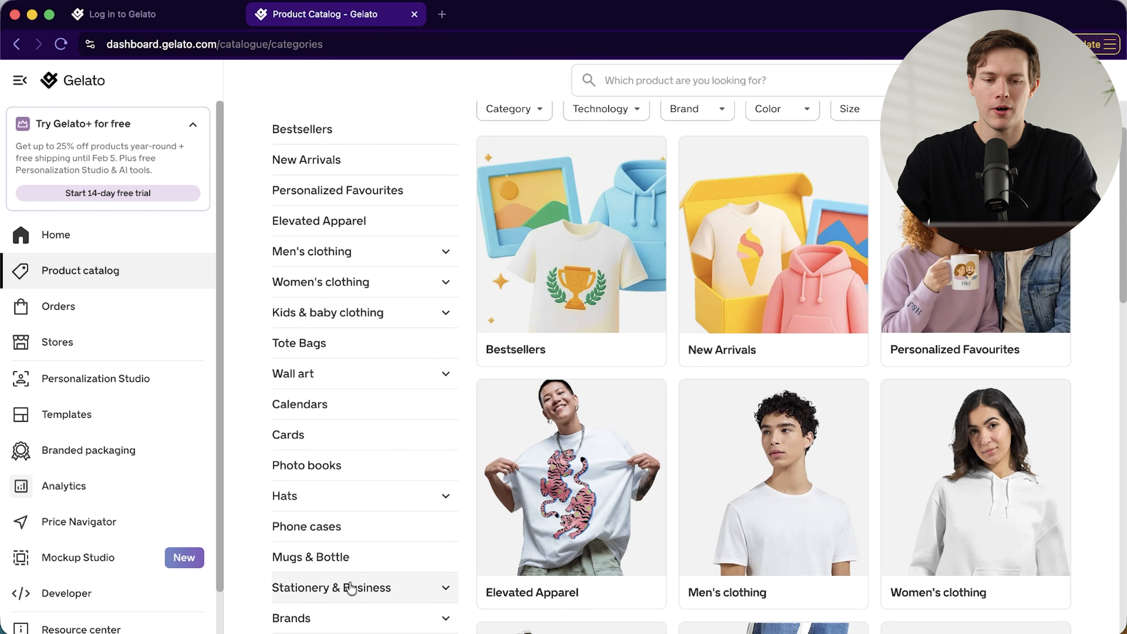
click(321, 618)
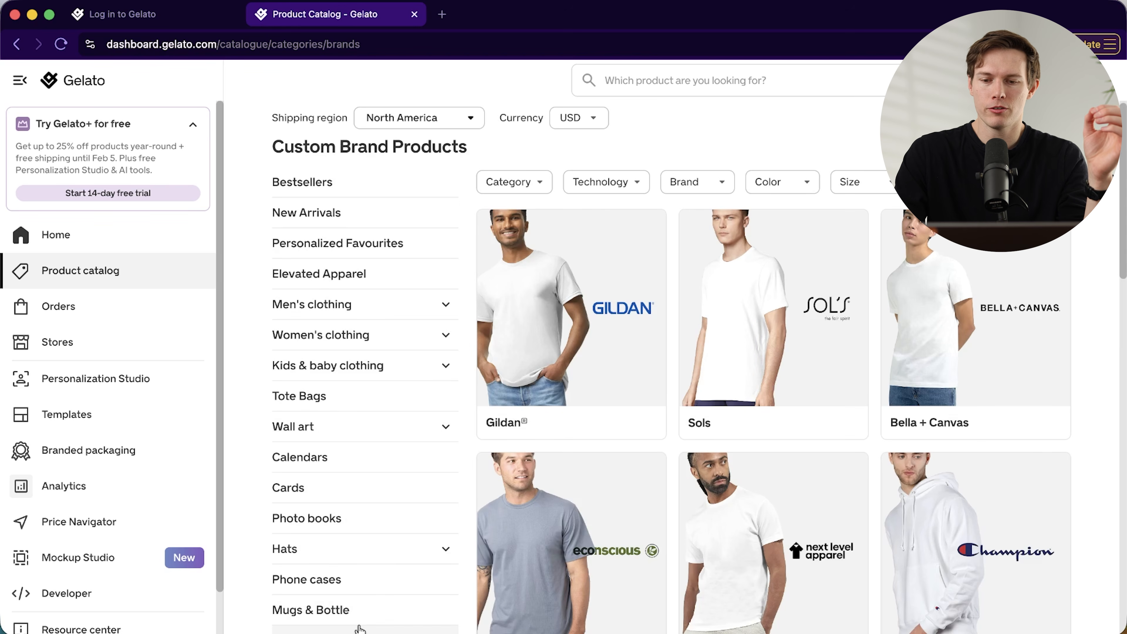
scroll(942, 475, down, 3)
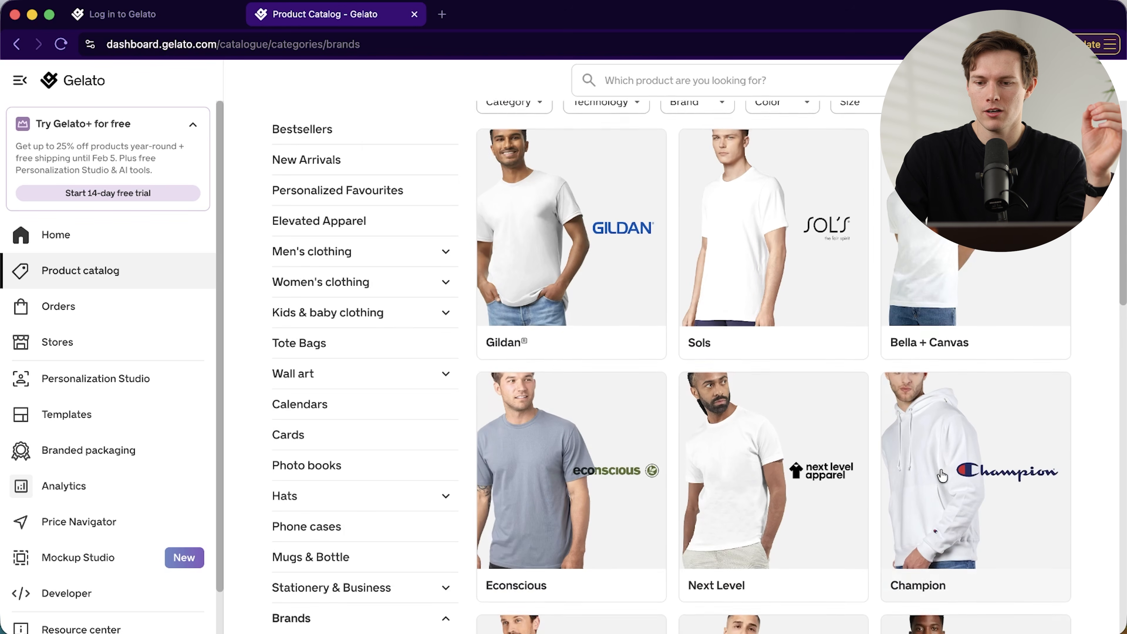
scroll(942, 475, down, 10)
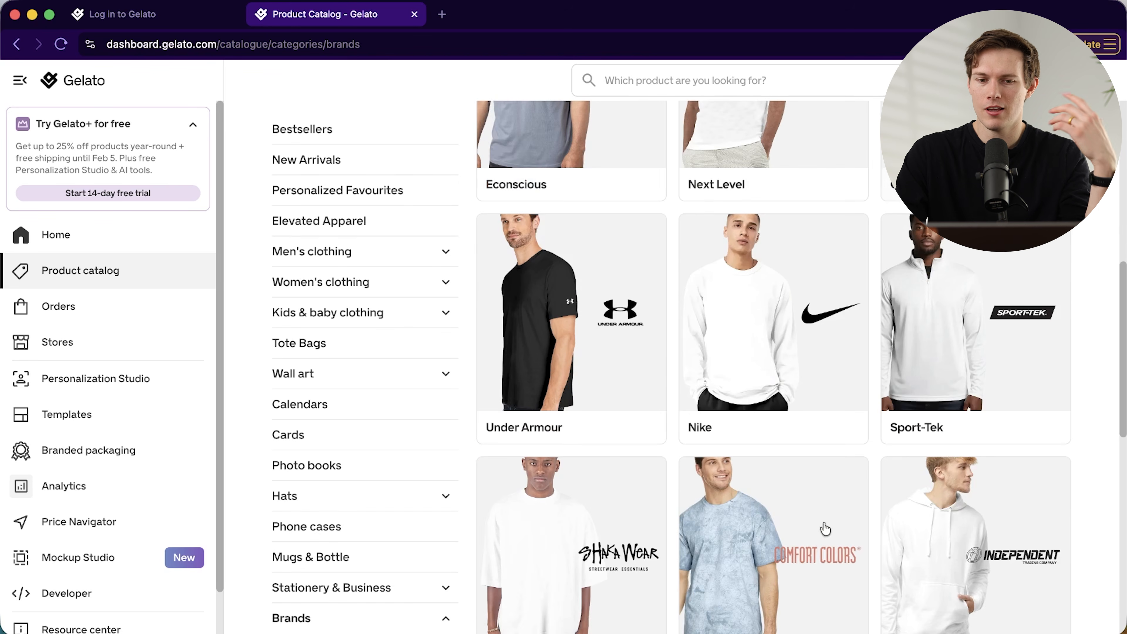
click(825, 529)
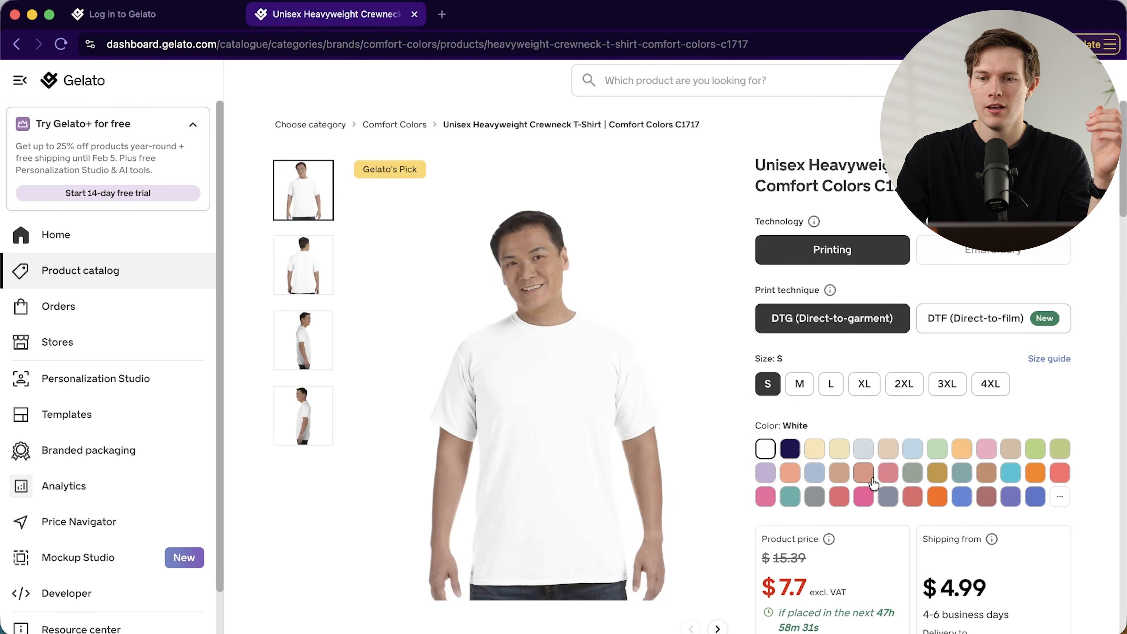
Preview the Comfort Colors T-shirt in Butter and compare its price with DTG (Direct-to-garment) and DTF (Direct-to-film) printing
click(814, 449)
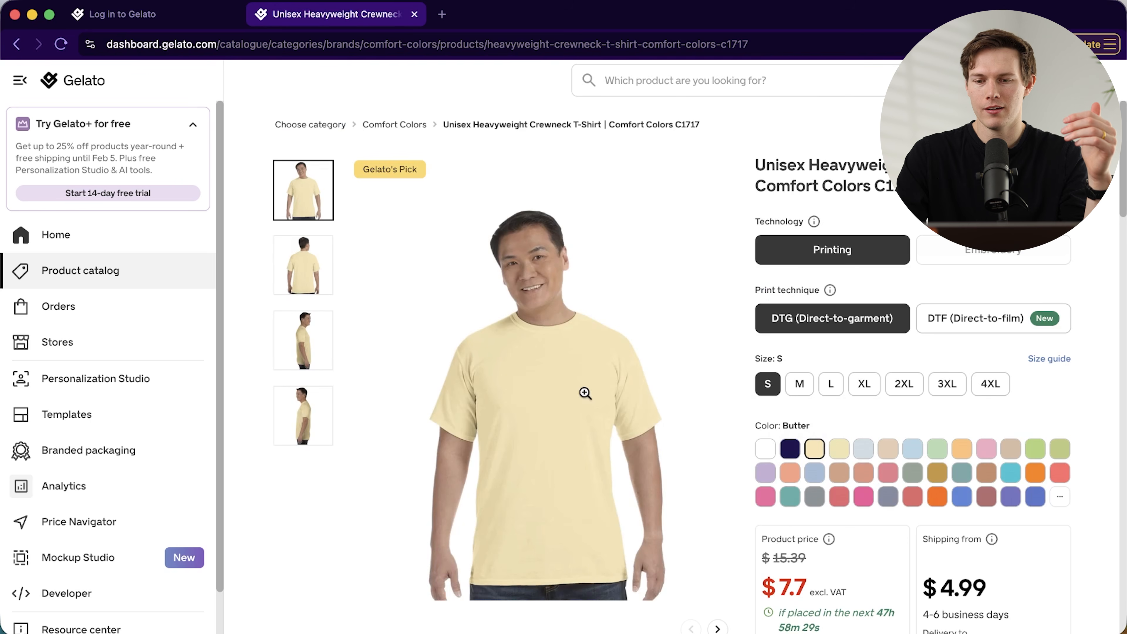
scroll(747, 398, down, 5)
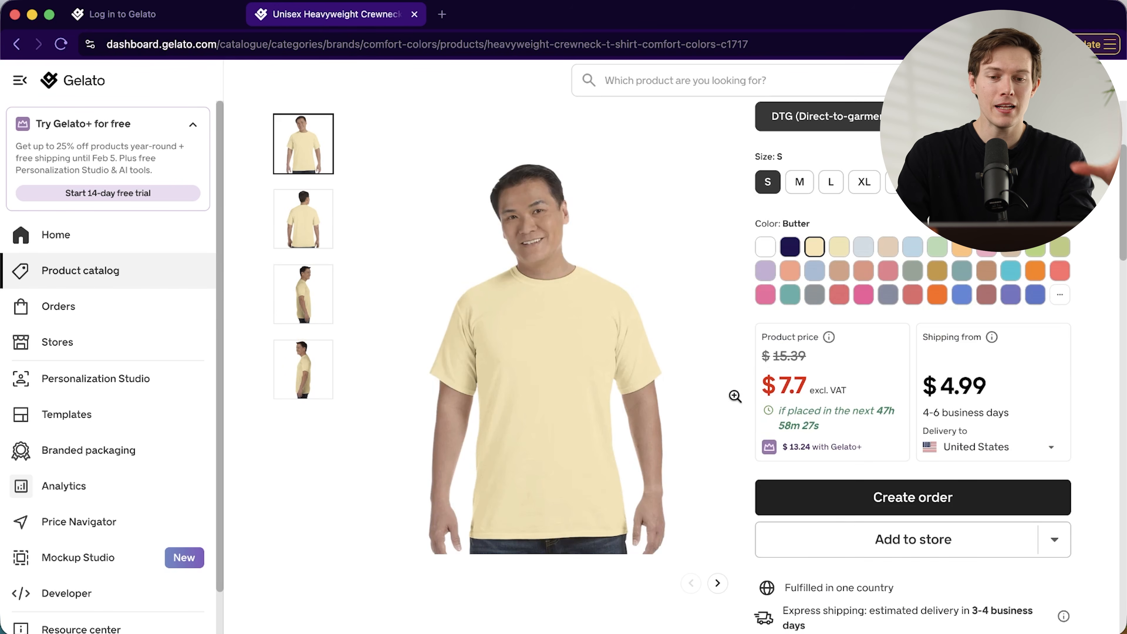
scroll(728, 395, up, 5)
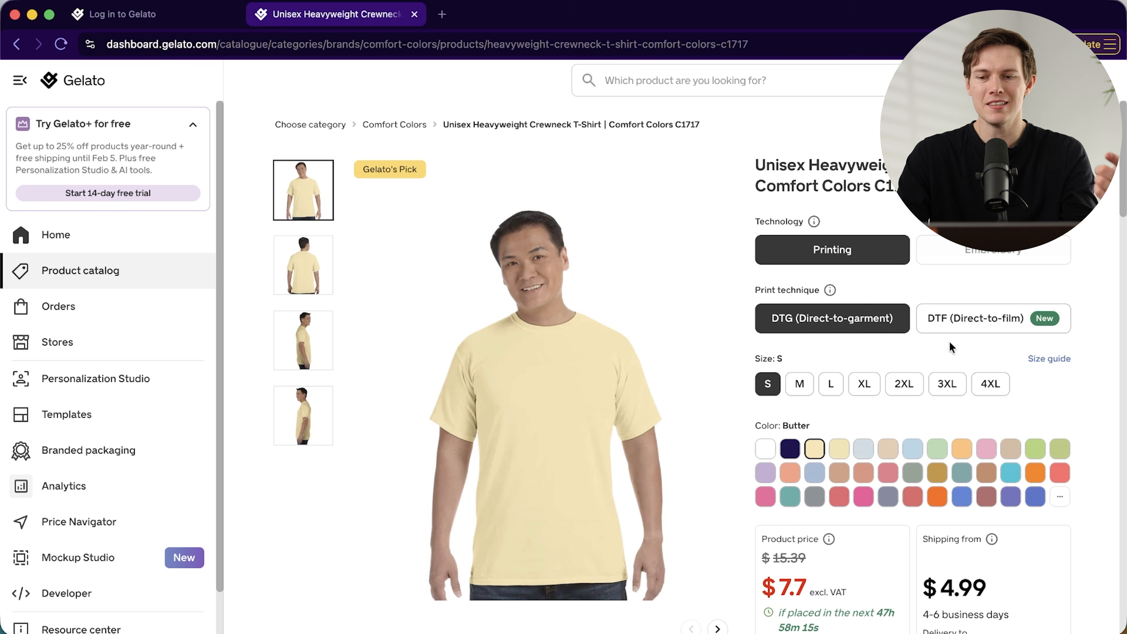
click(954, 318)
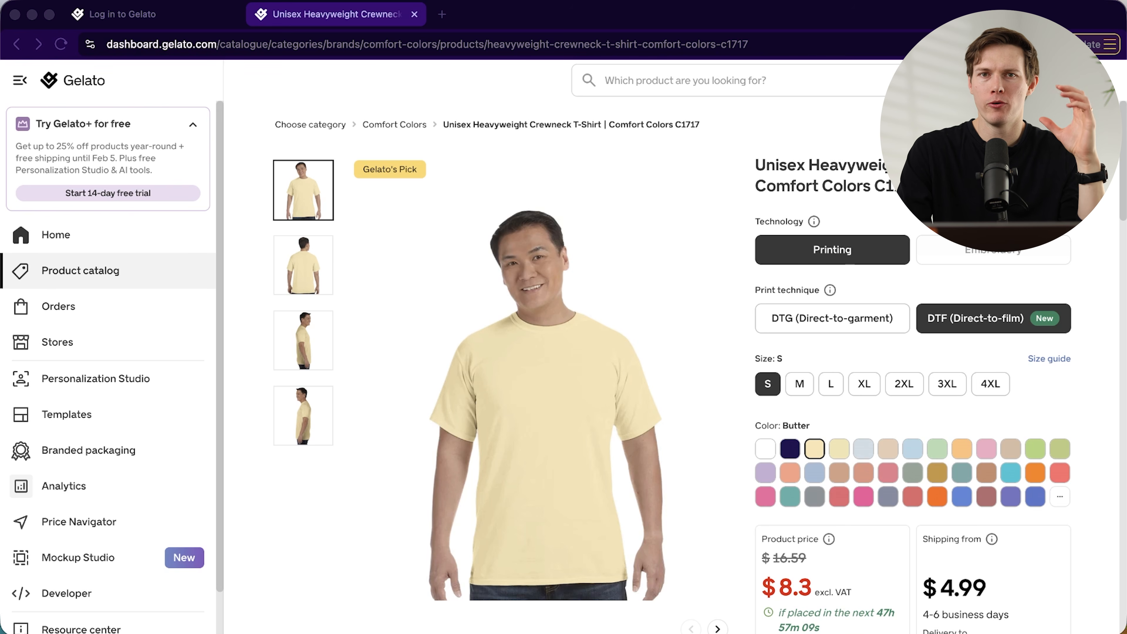
click(789, 321)
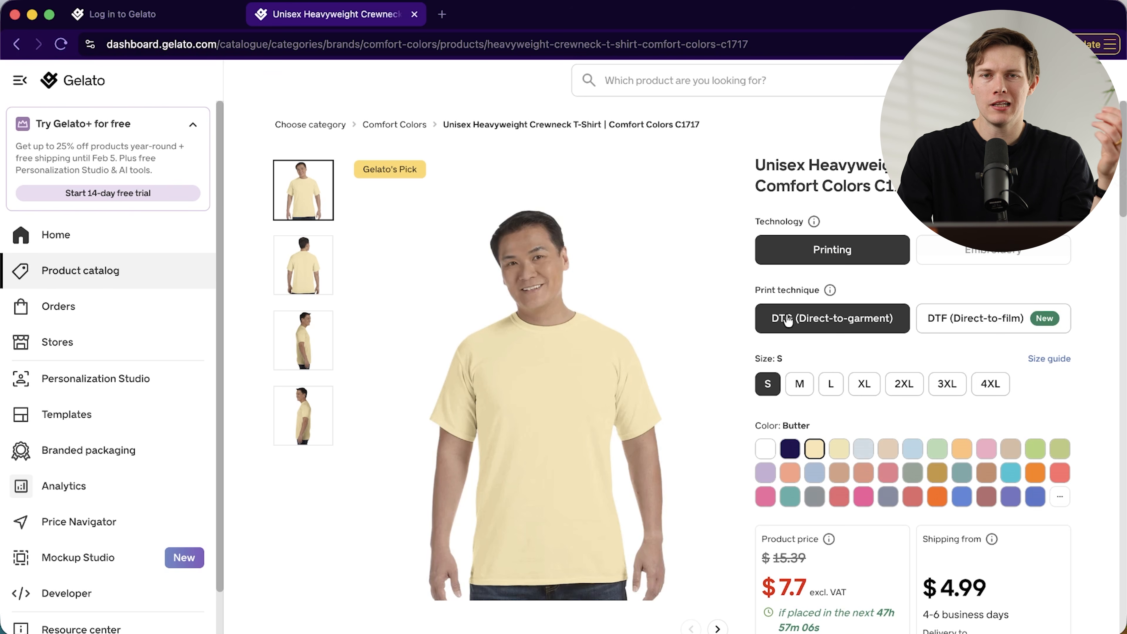
click(1014, 320)
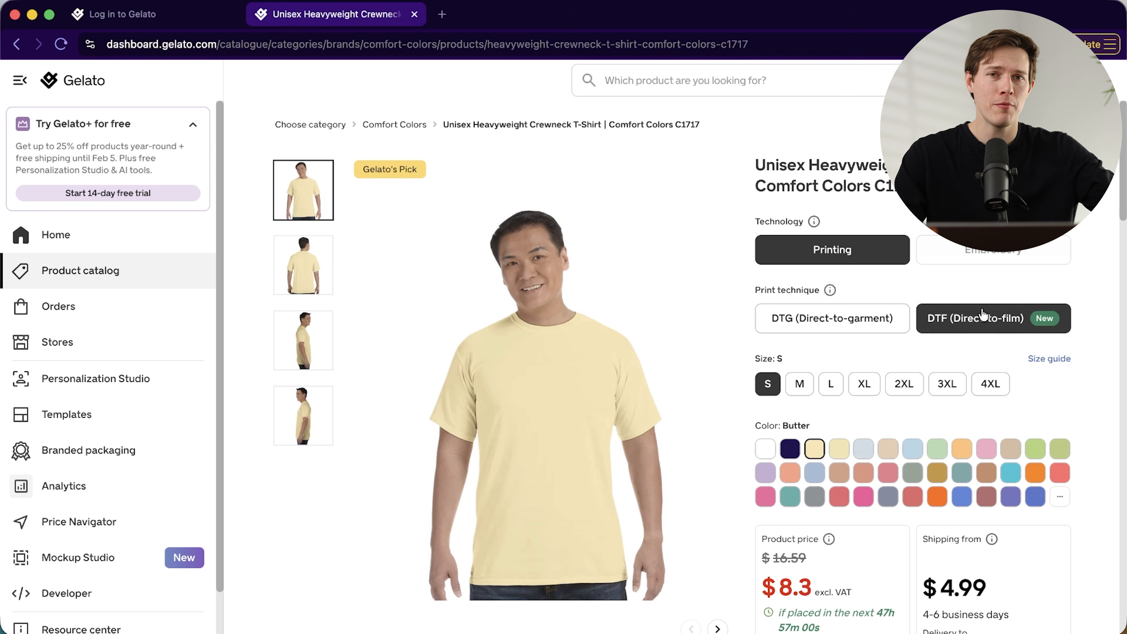
Review the T-shirt's description and delivery details, and check its regular and discounted product prices with DTF printing
scroll(844, 329, down, 4)
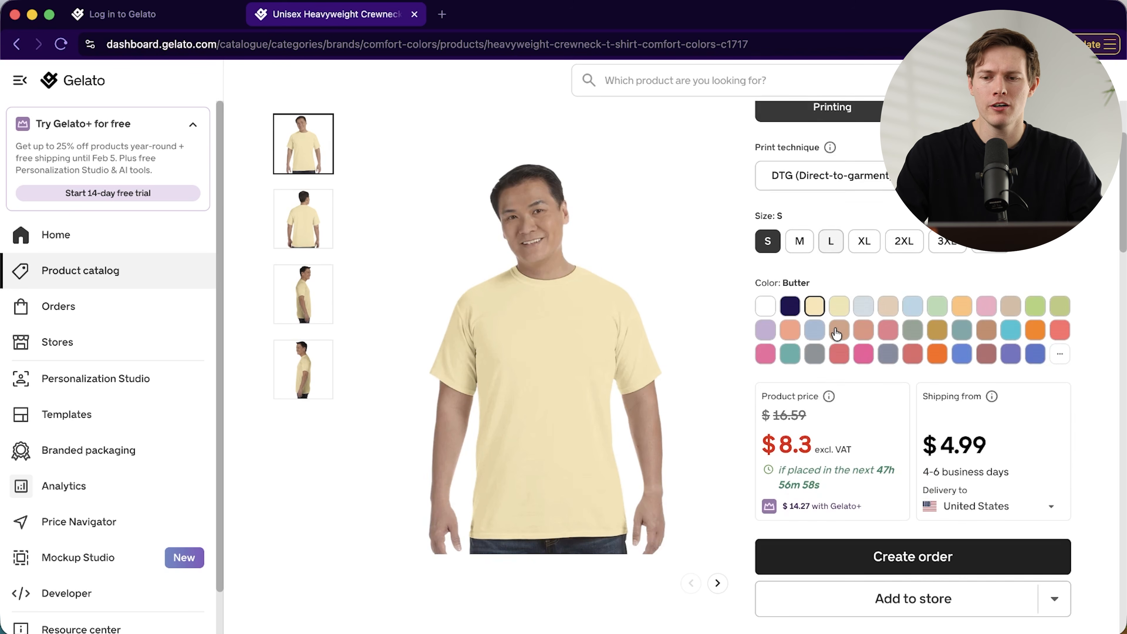
scroll(837, 333, down, 7)
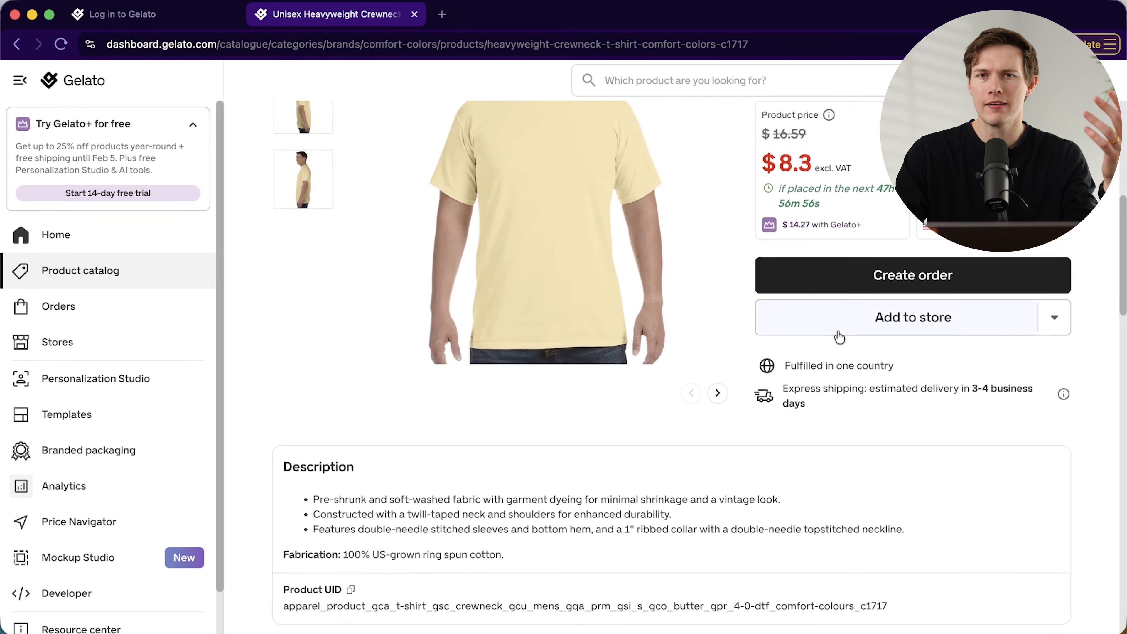
scroll(838, 333, down, 2)
scroll(839, 333, up, 5)
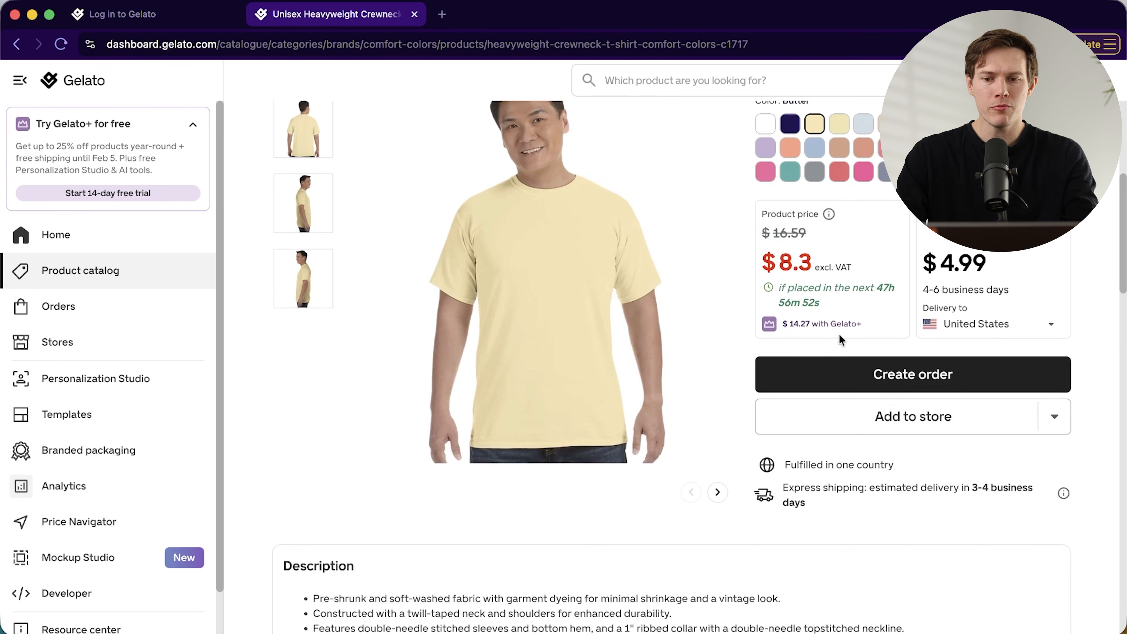
scroll(839, 335, up, 7)
click(833, 271)
click(922, 270)
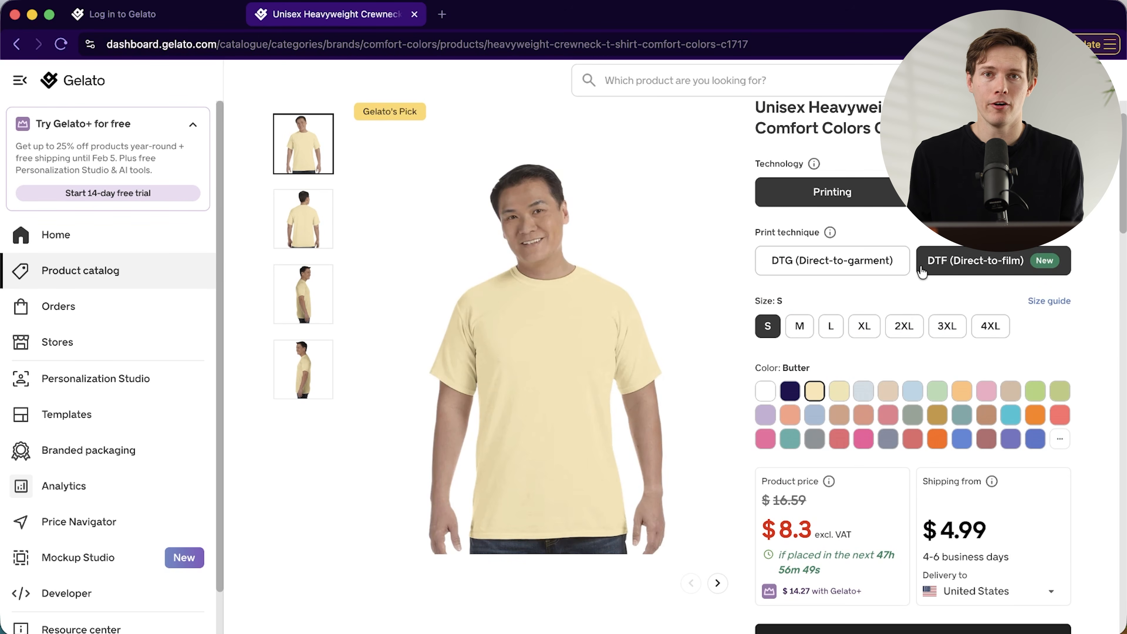
drag(824, 533, 754, 506)
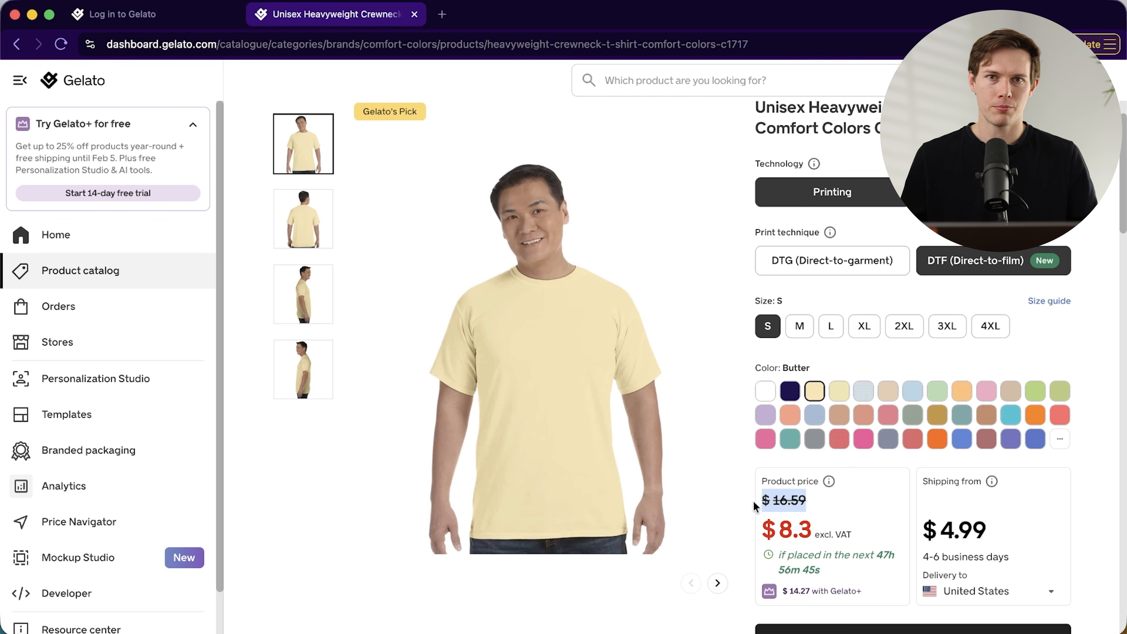
click(816, 504)
scroll(718, 460, up, 2)
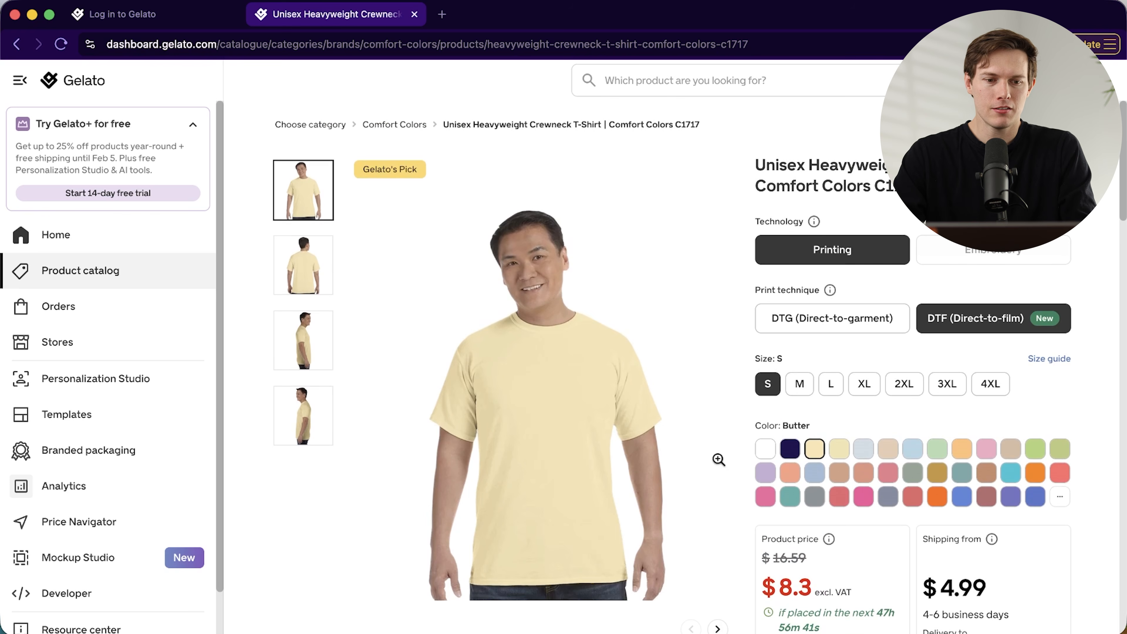
Return to the product catalog, browse the Champion brand and open the Champion S1051 Recycled polyester Unisex Pullover Hoodie
click(164, 284)
scroll(327, 435, down, 10)
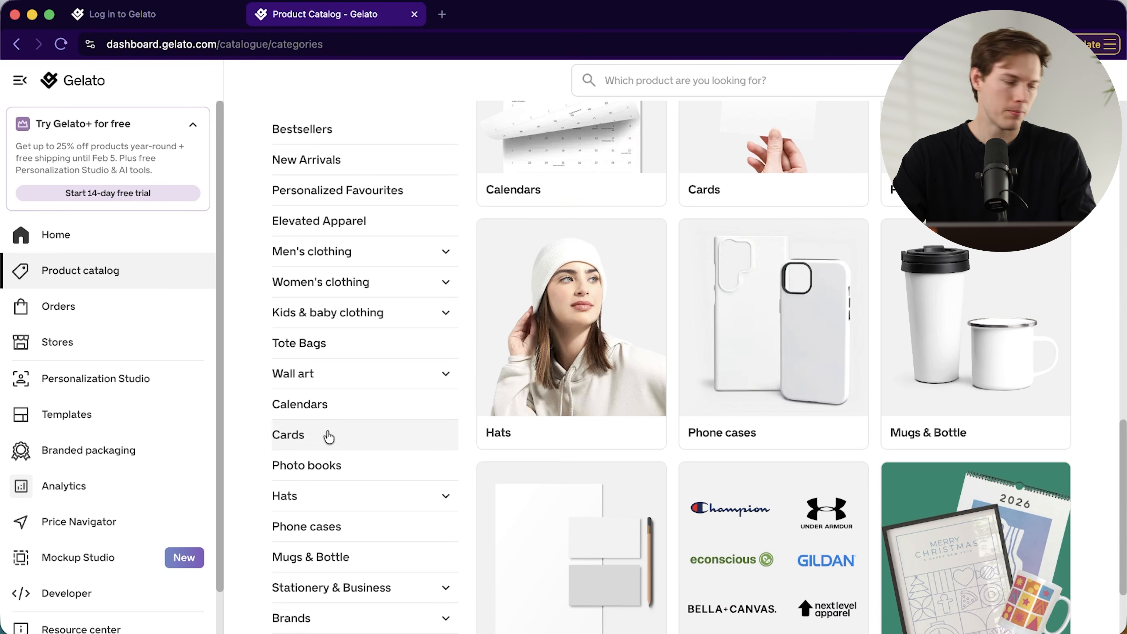
click(324, 611)
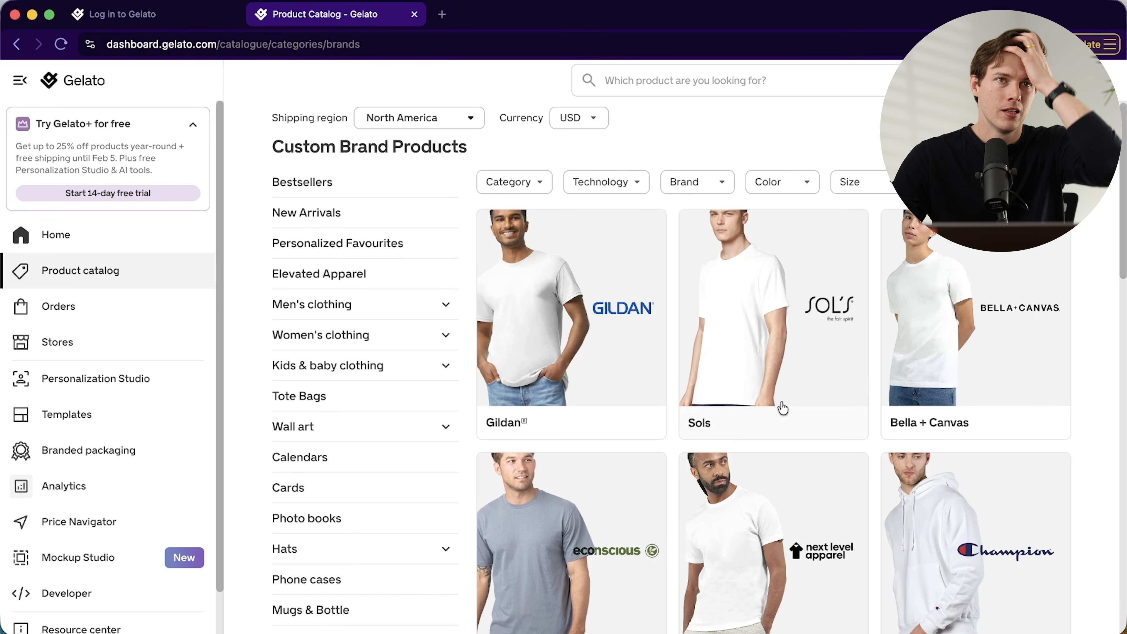
scroll(794, 410, down, 2)
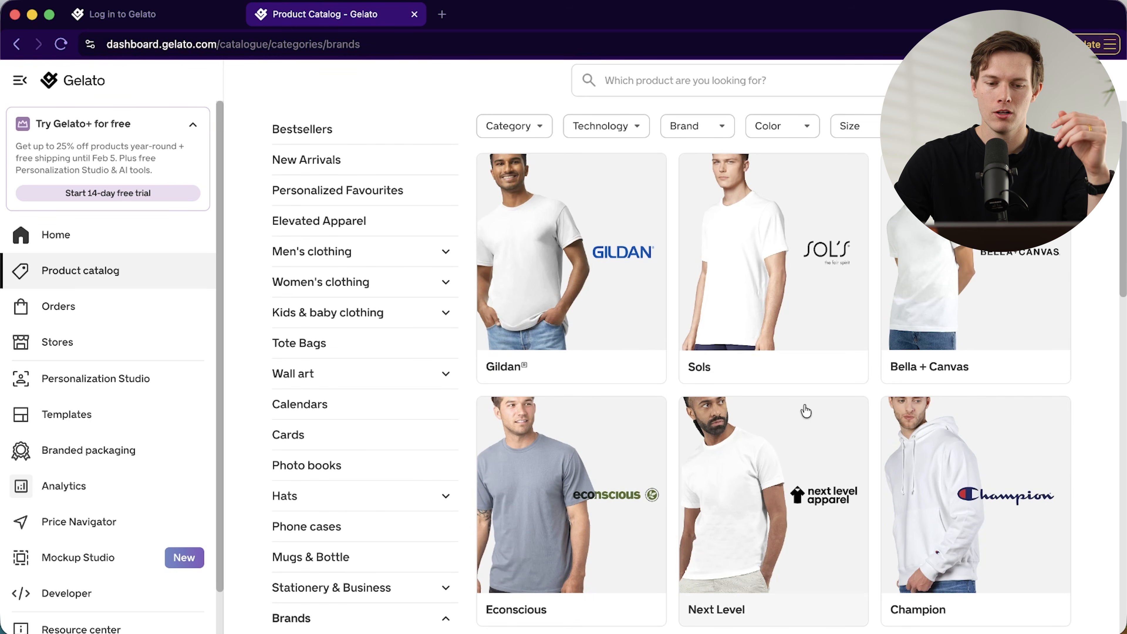
scroll(743, 408, up, 2)
scroll(752, 422, down, 3)
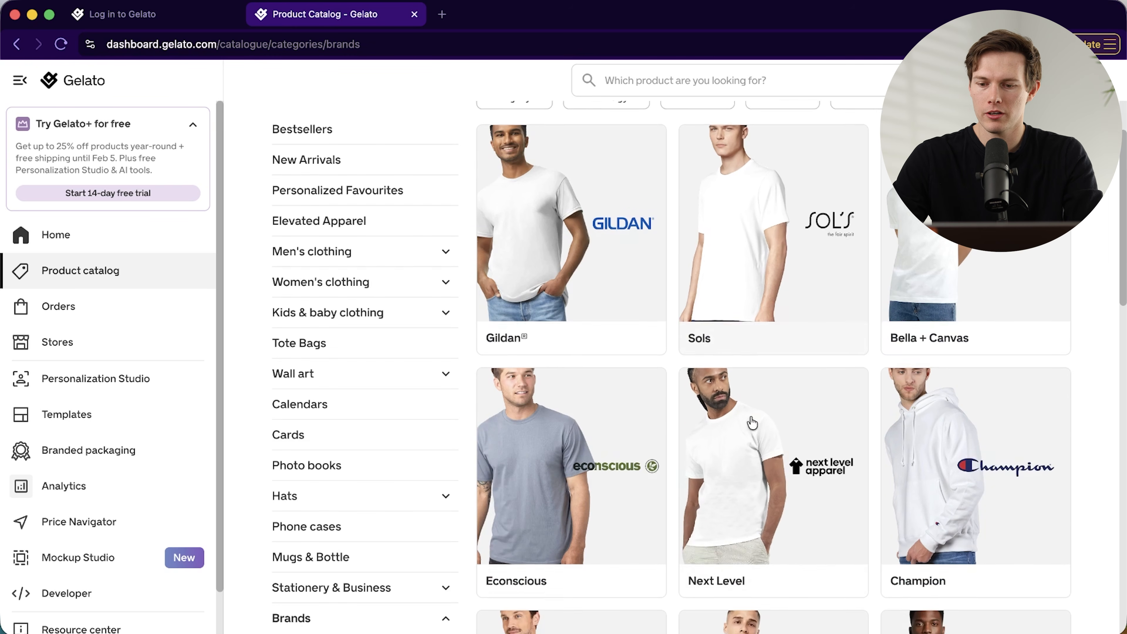
click(983, 448)
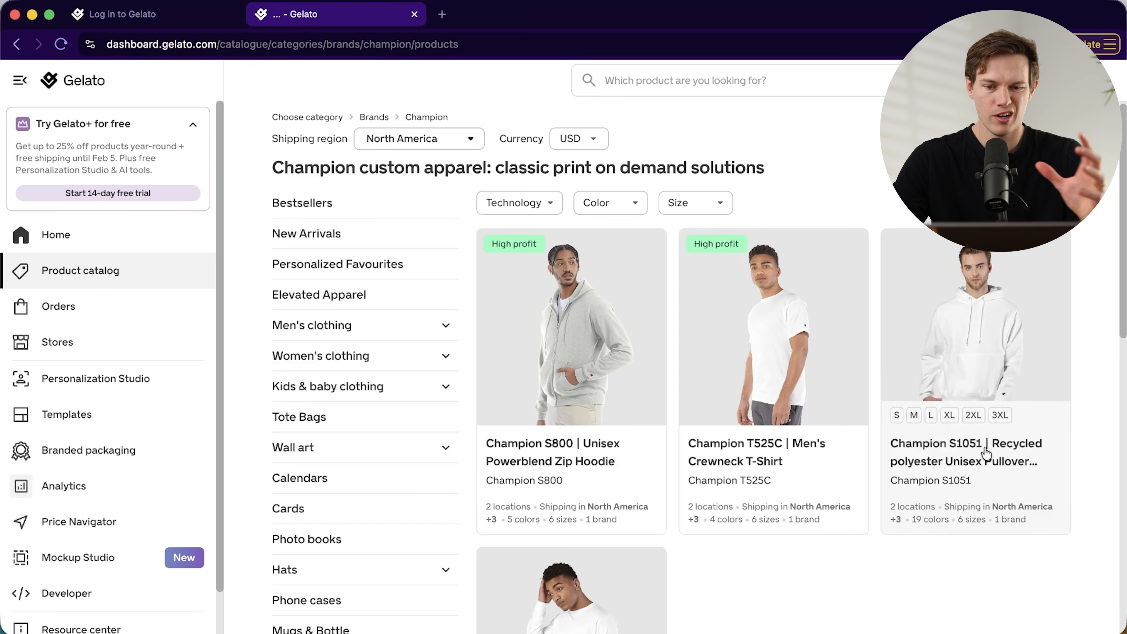
scroll(1089, 427, down, 4)
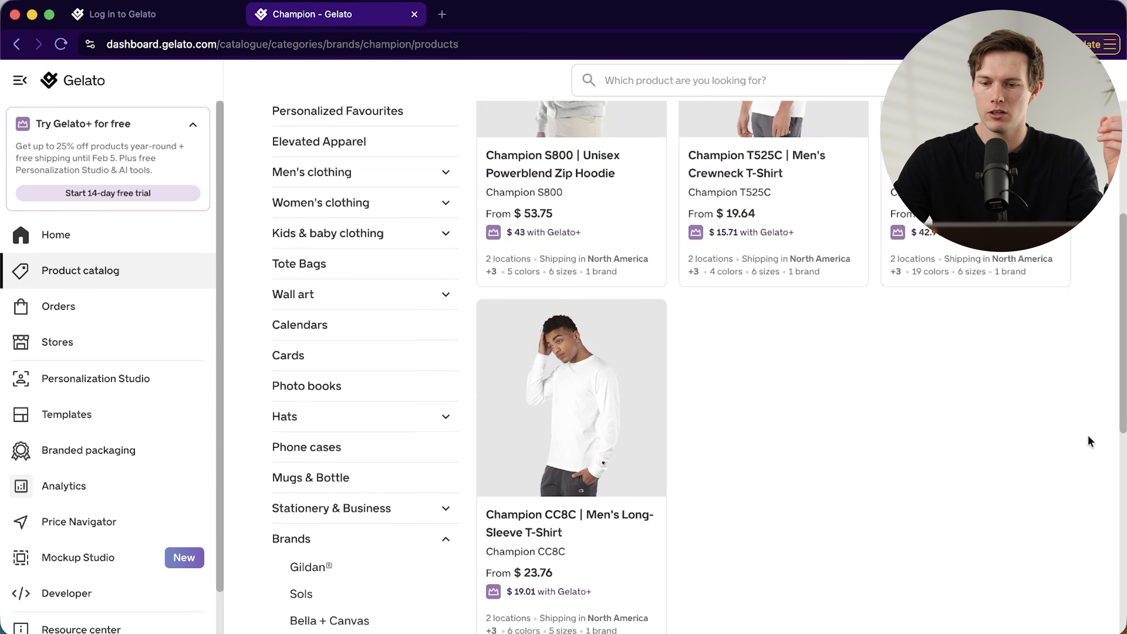
scroll(1087, 438, up, 10)
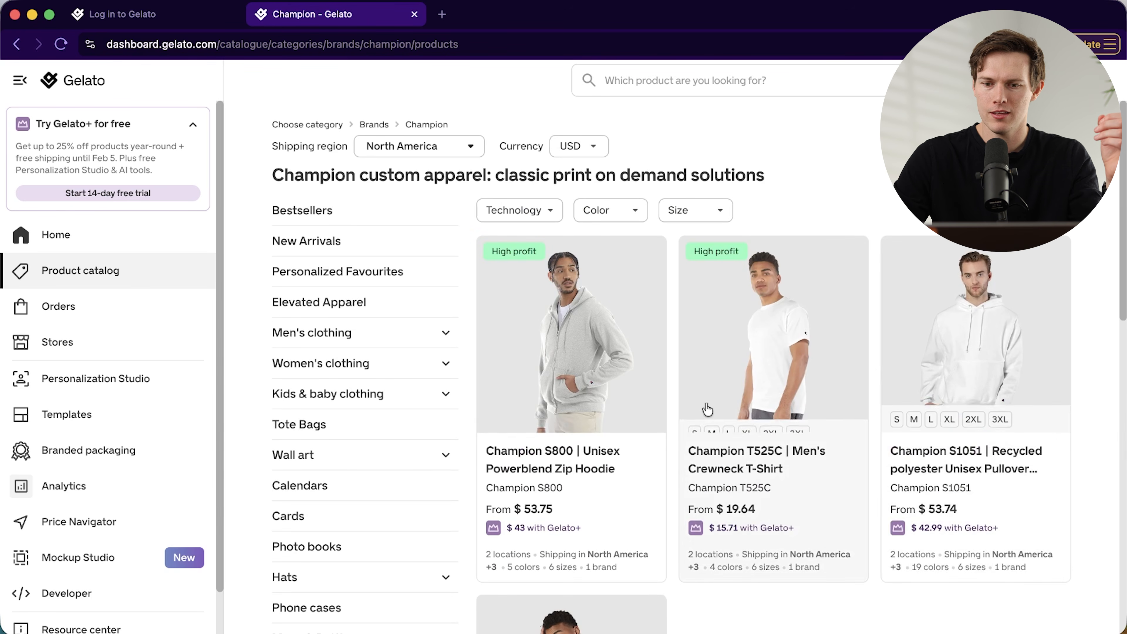
click(959, 471)
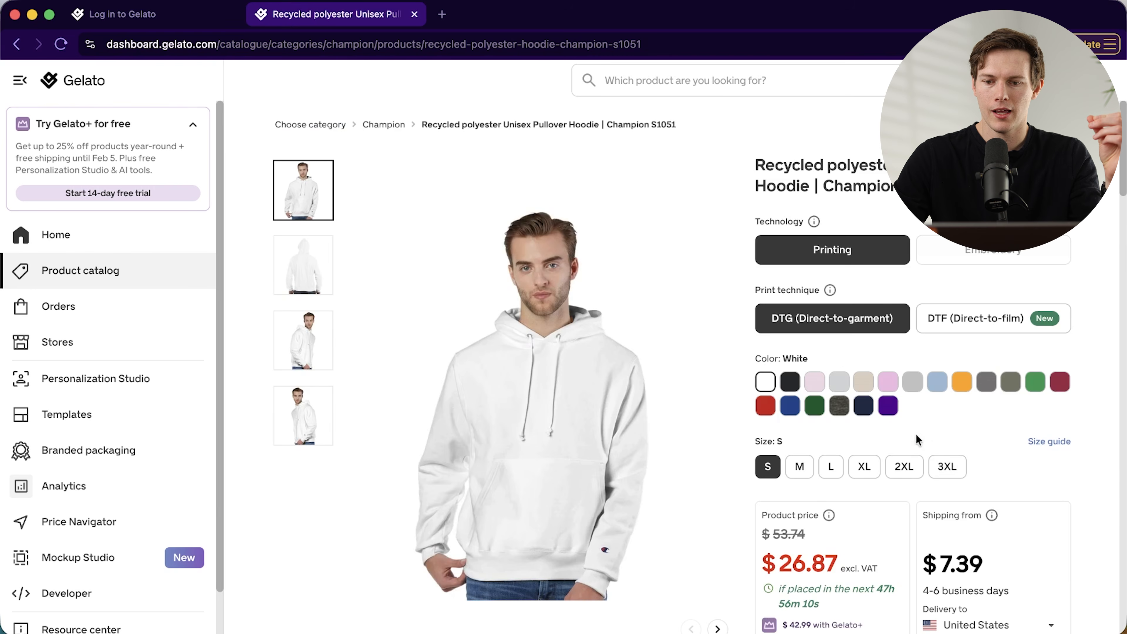
Configure the hoodie in Black, size XL, with DTF (Direct-to-film) printing, and start adding it to a store
click(790, 381)
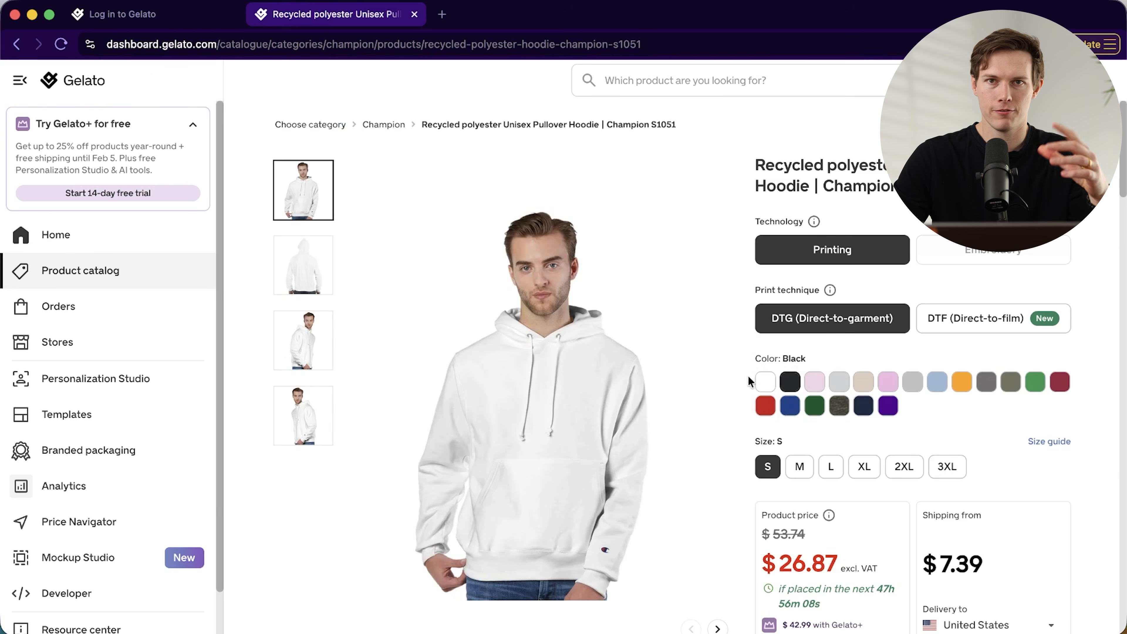
click(945, 320)
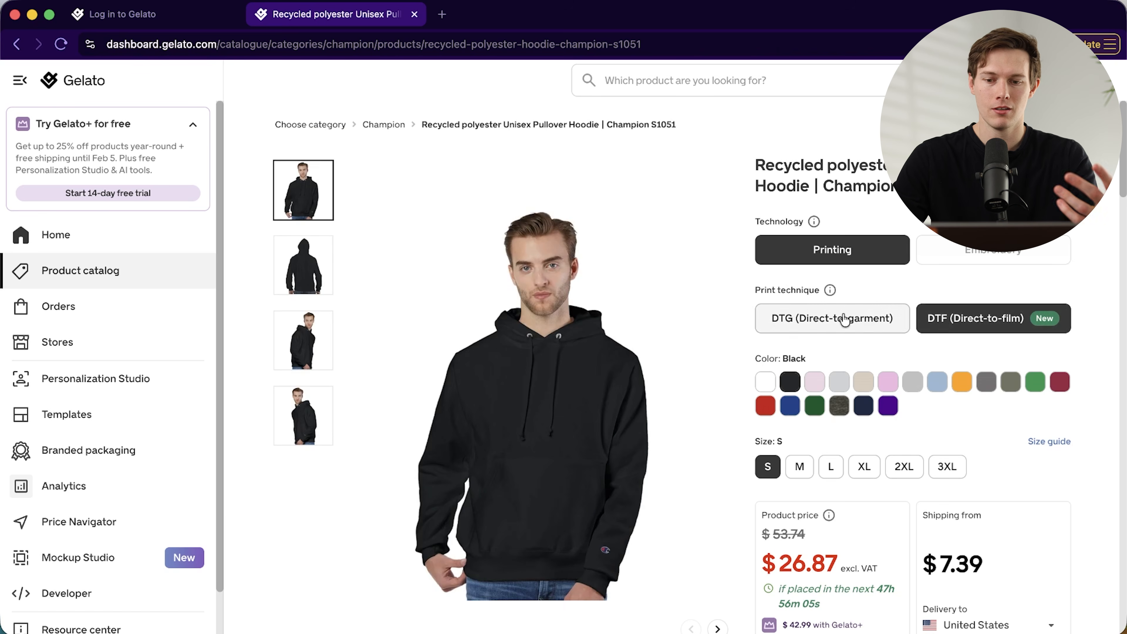
click(876, 323)
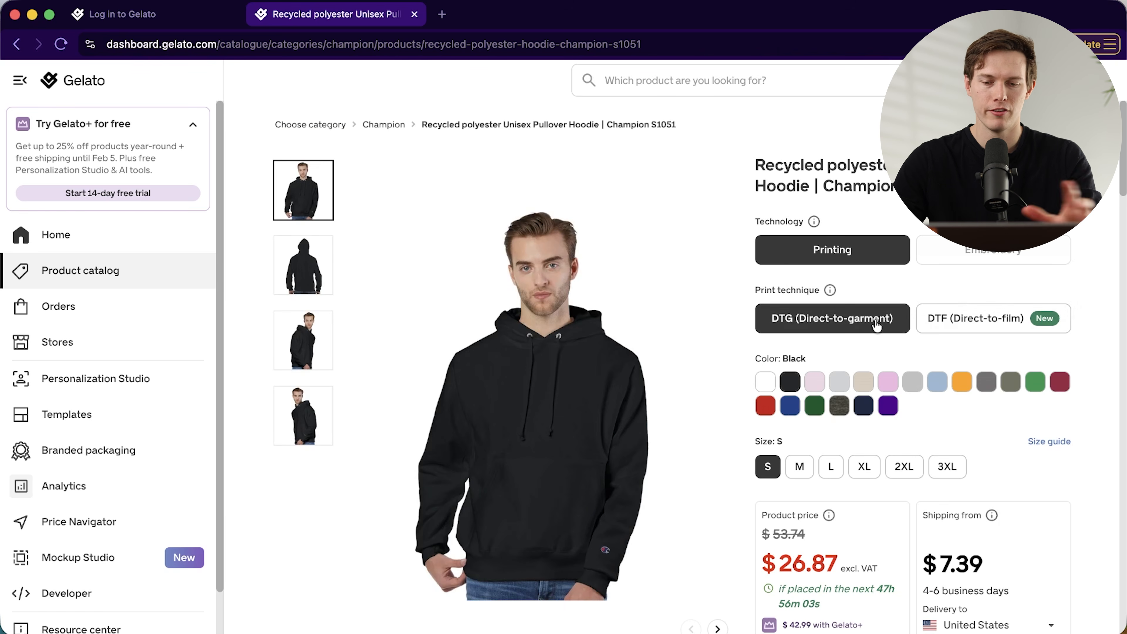
click(933, 320)
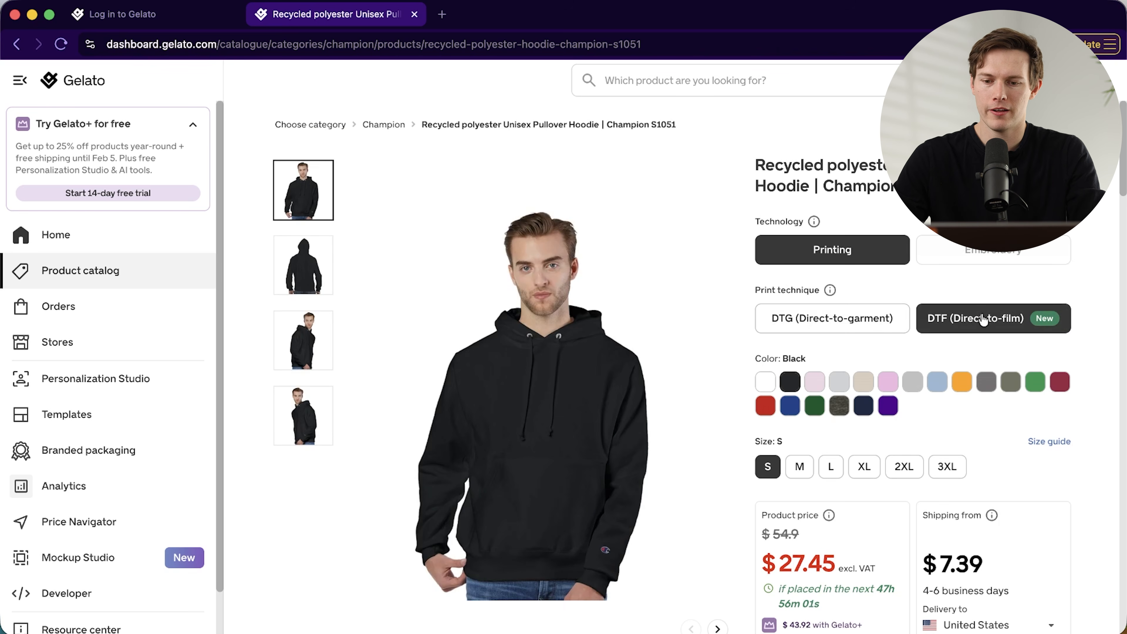
scroll(981, 321, down, 1)
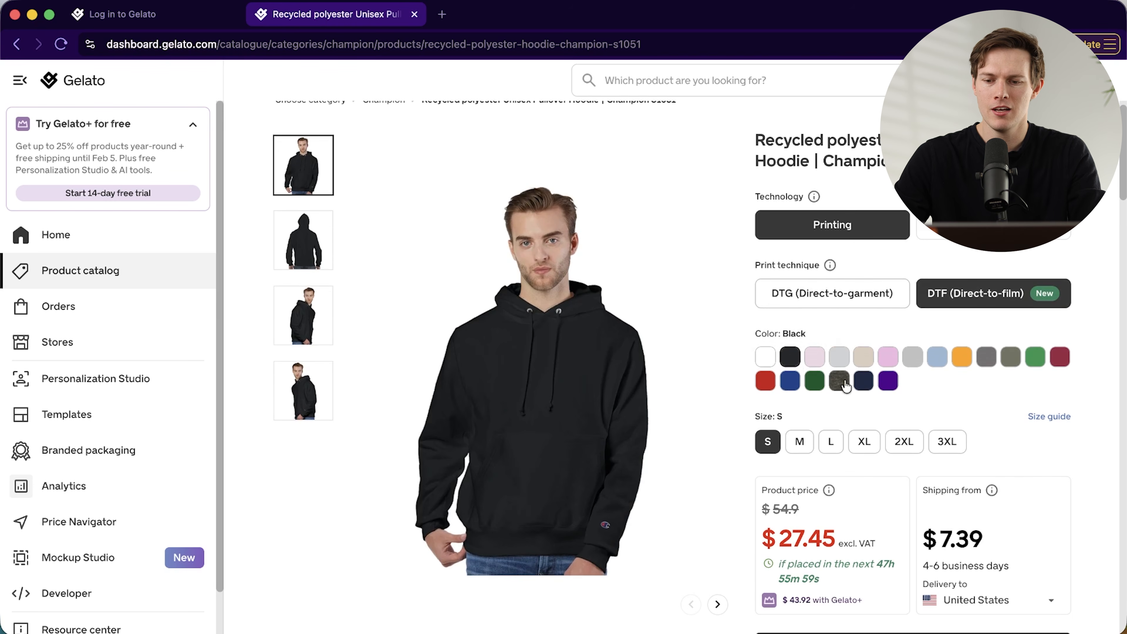
scroll(985, 395, down, 1)
scroll(986, 398, down, 1)
click(864, 386)
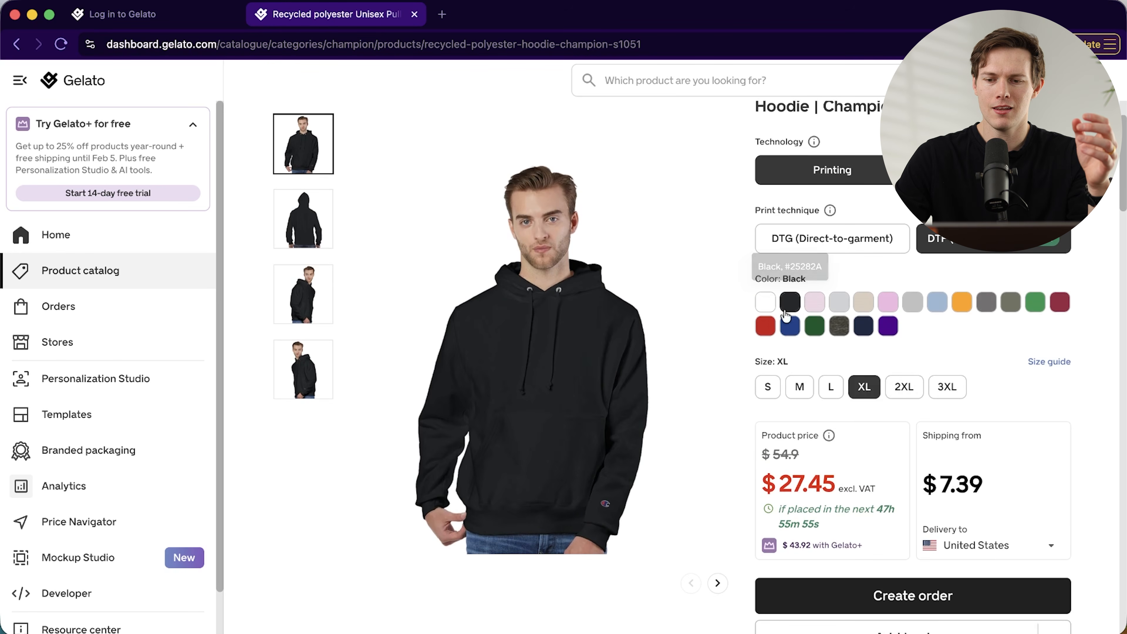
scroll(941, 511, down, 4)
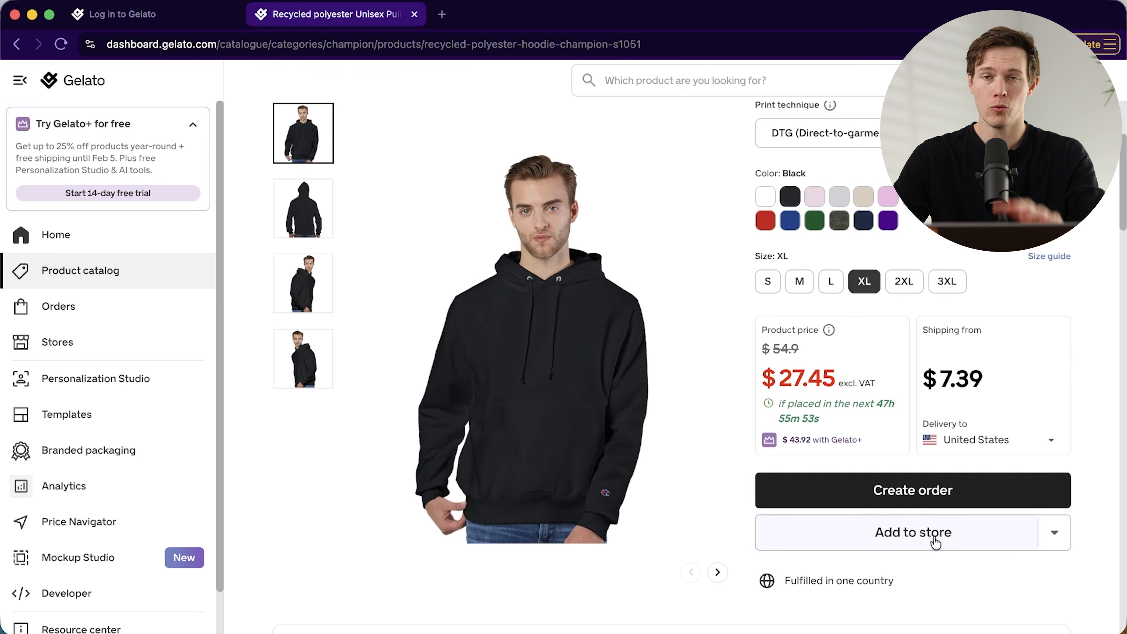
click(914, 533)
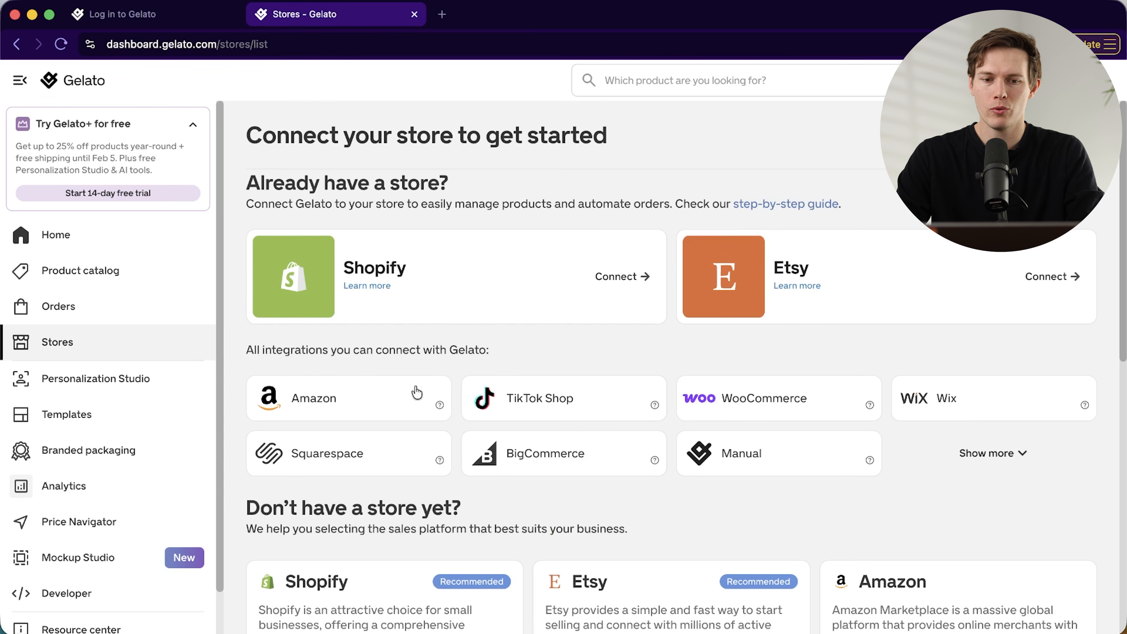
Open santrelmedia.com/shopify in a new browser tab and check the trial and monthly pricing terms of the Shopify offer
click(443, 15)
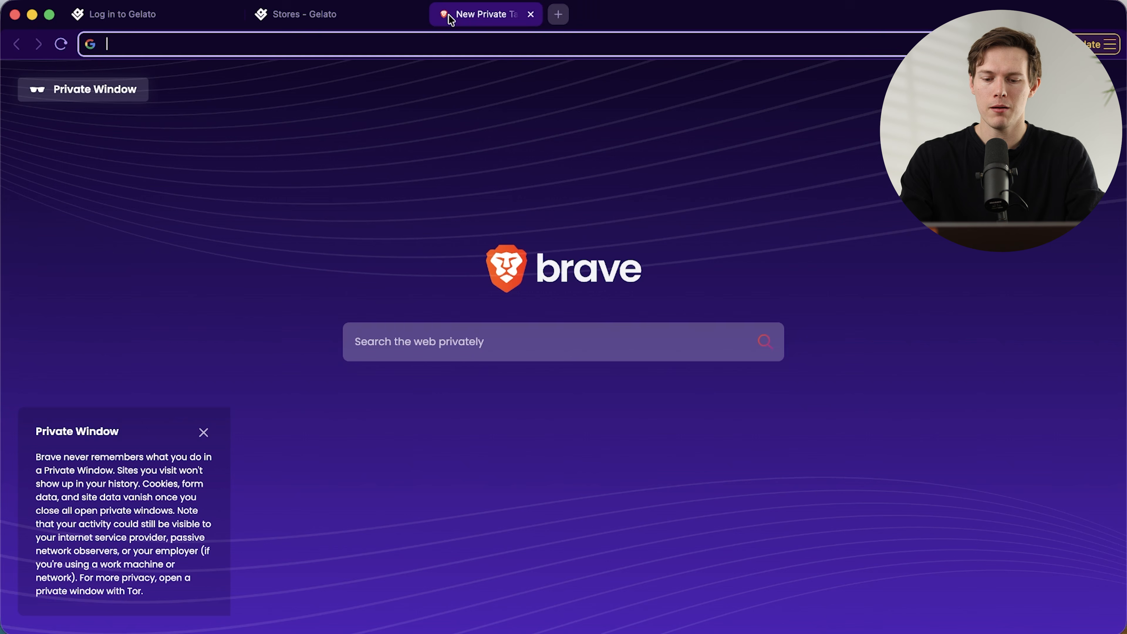
text(googl)
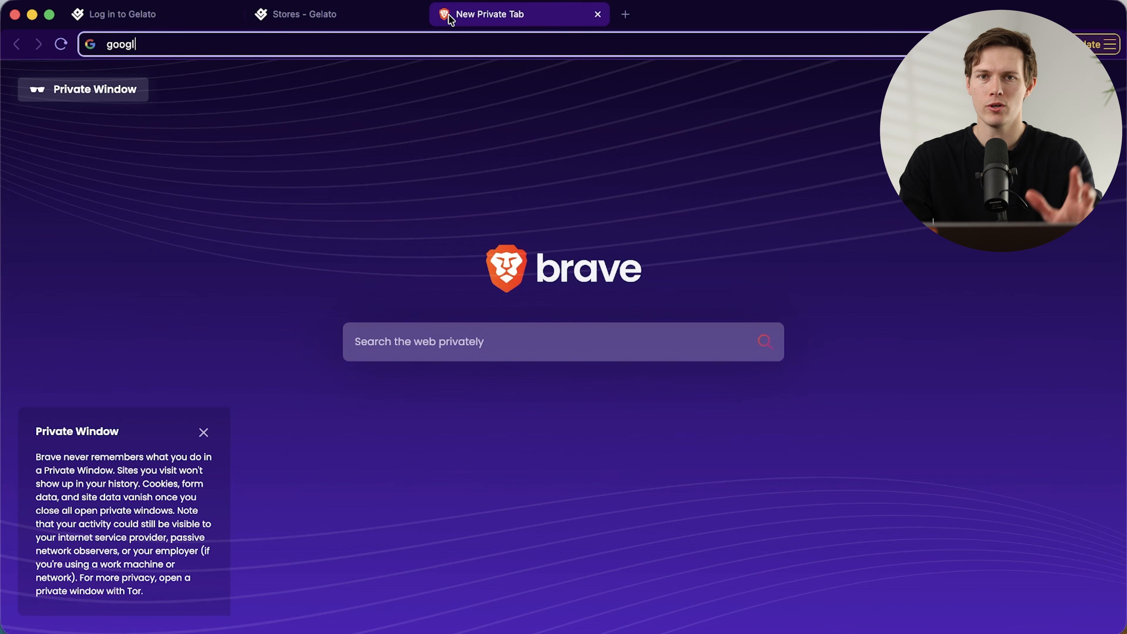
text(e.com)
key(Return)
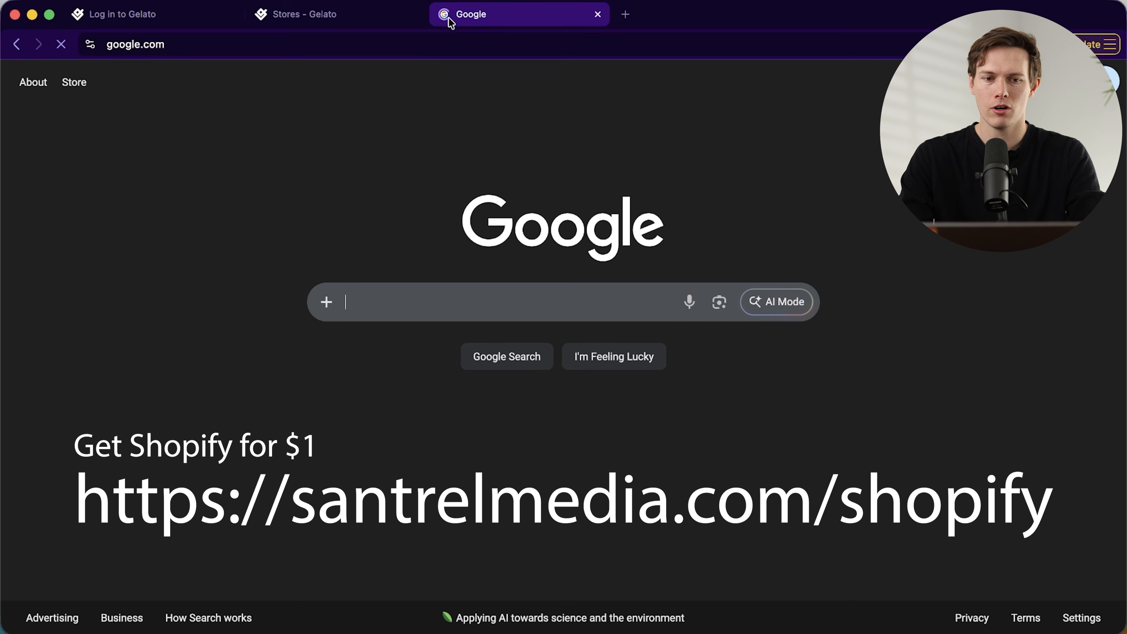
click(427, 46)
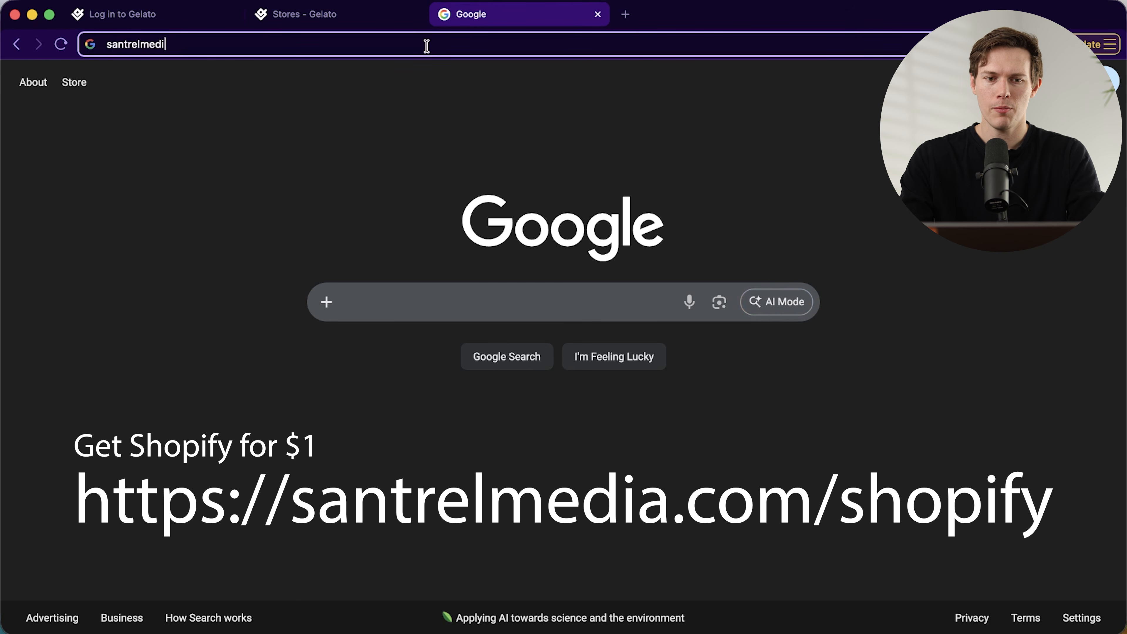
text(santrelmedia.com/shopify)
key(Return)
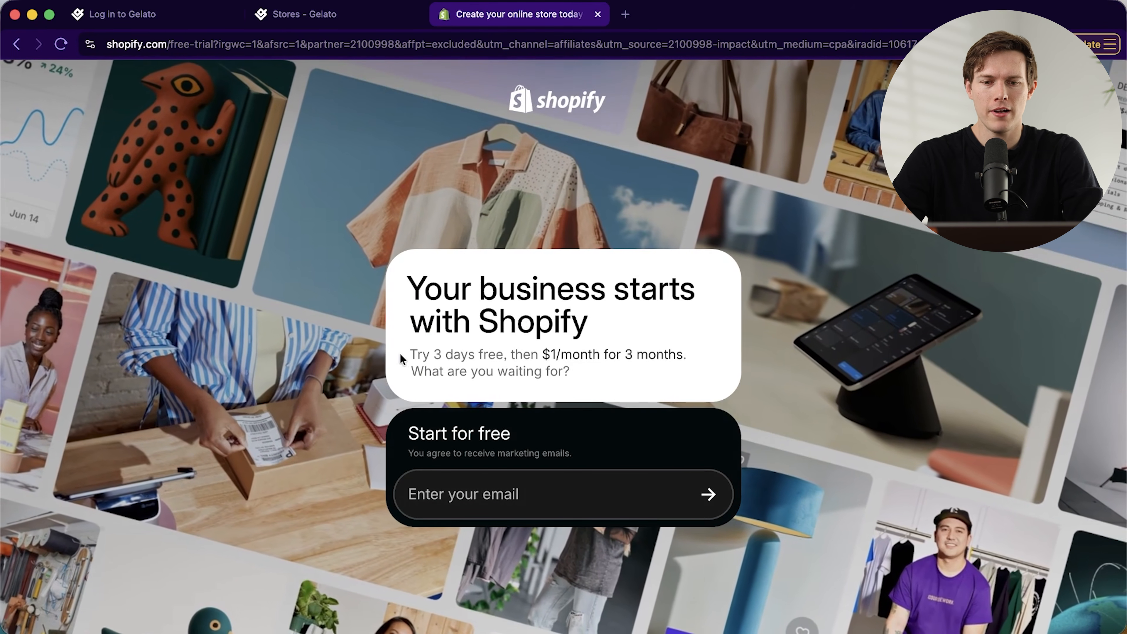
drag(406, 354, 506, 358)
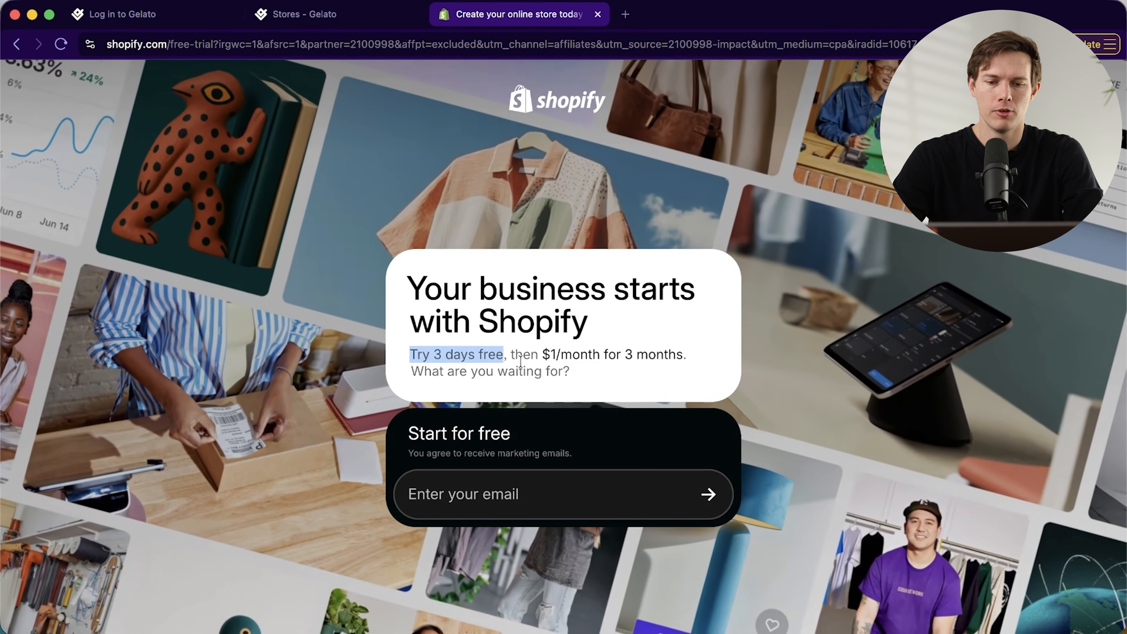
drag(542, 355, 687, 349)
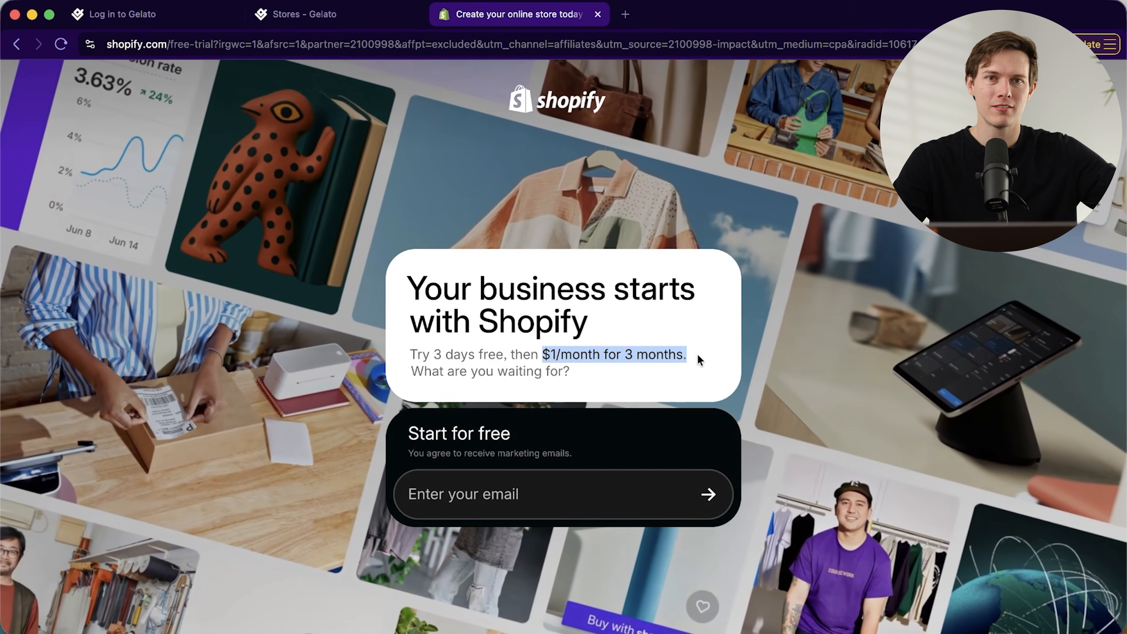
Return to the Shopify free trial page and sign up by submitting the account's e-mail address
click(697, 355)
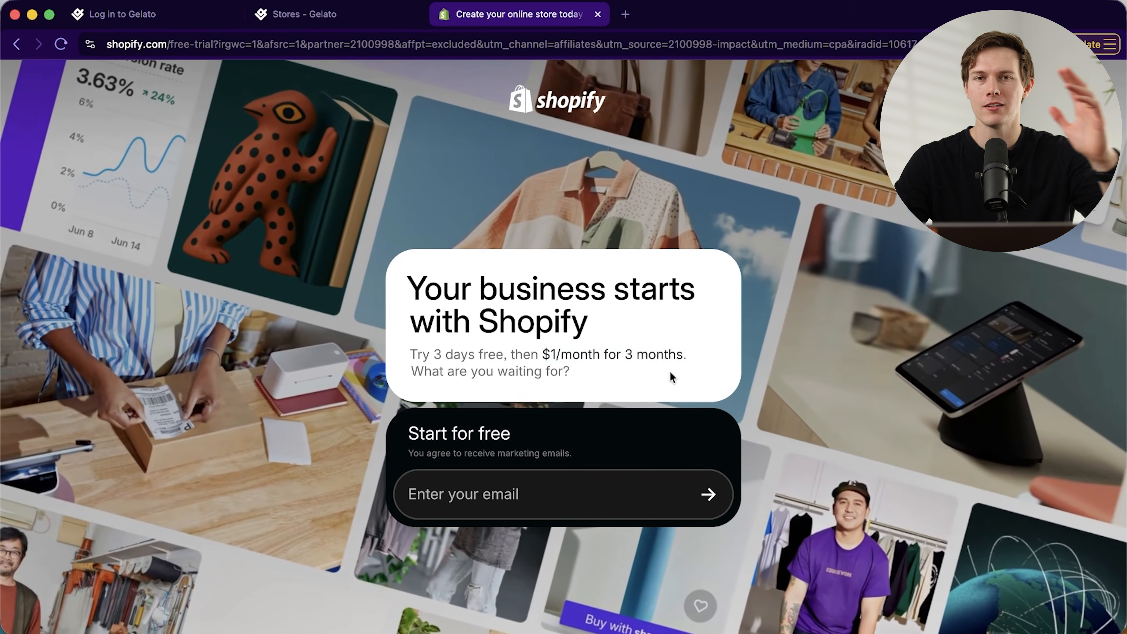
click(531, 498)
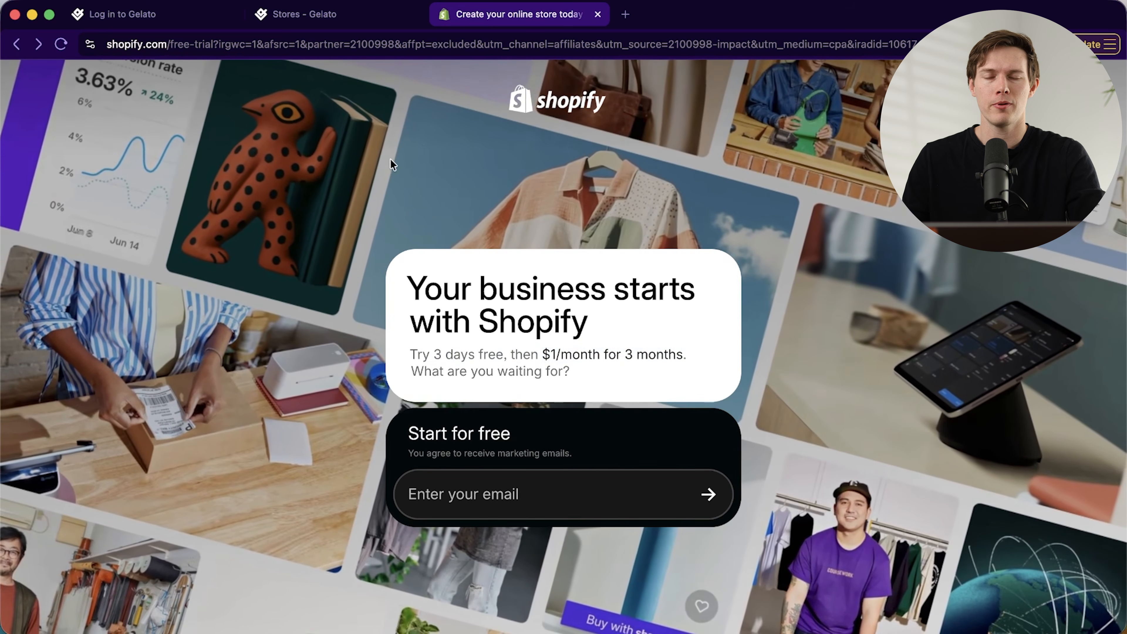
click(311, 14)
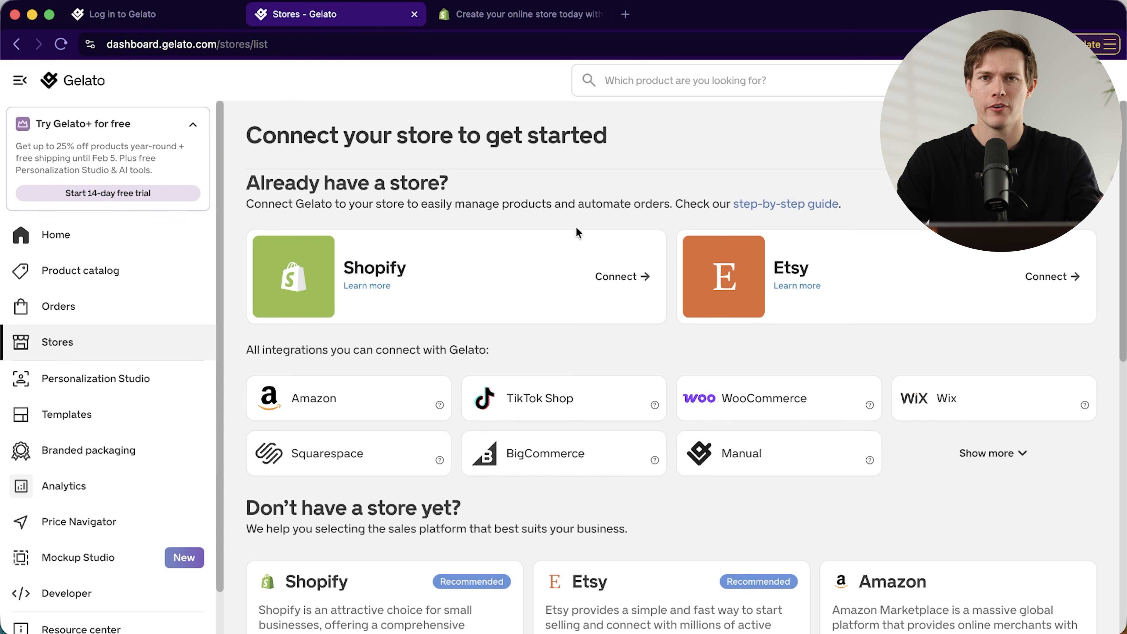
click(509, 15)
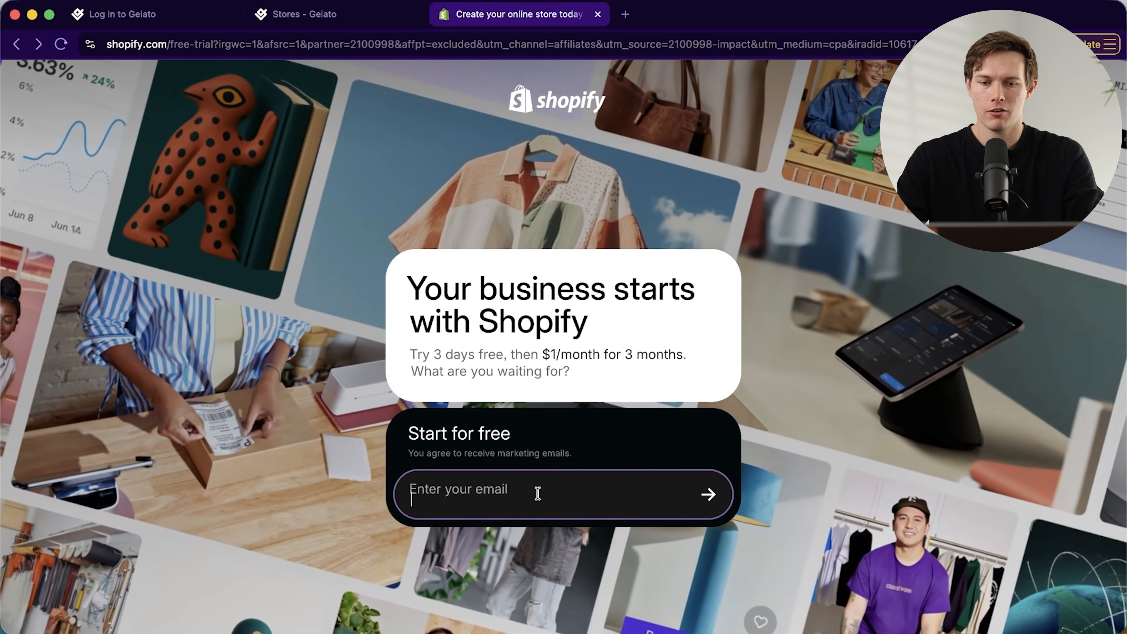
click(537, 494)
key(super+v)
click(717, 497)
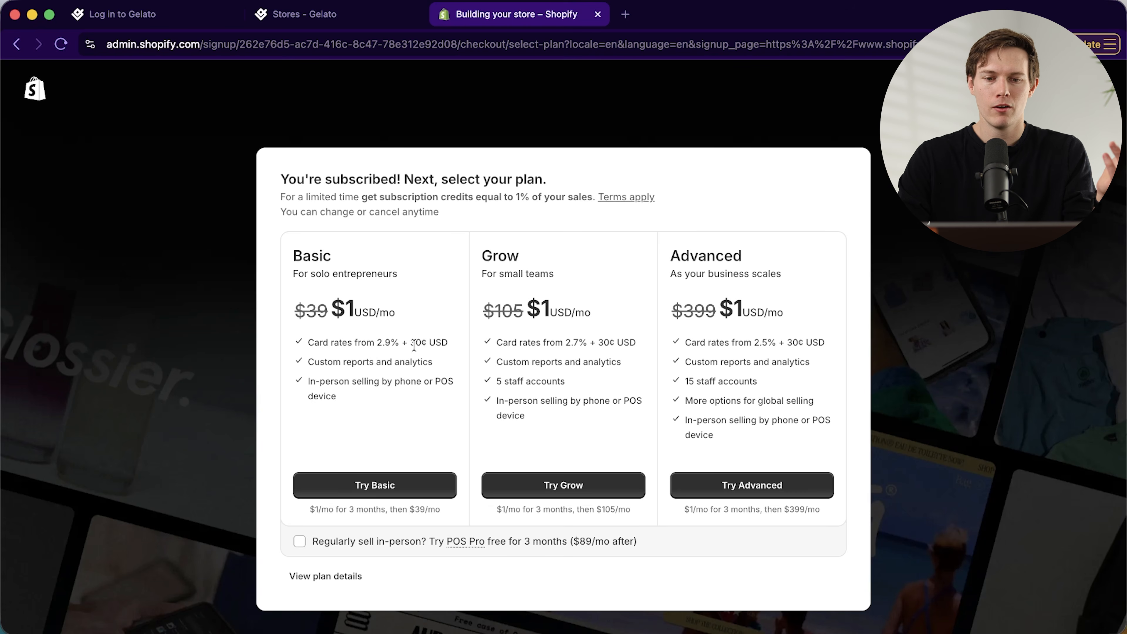
Compare the card rates of the Basic, Grow and Advanced Shopify plans
drag(375, 344, 401, 342)
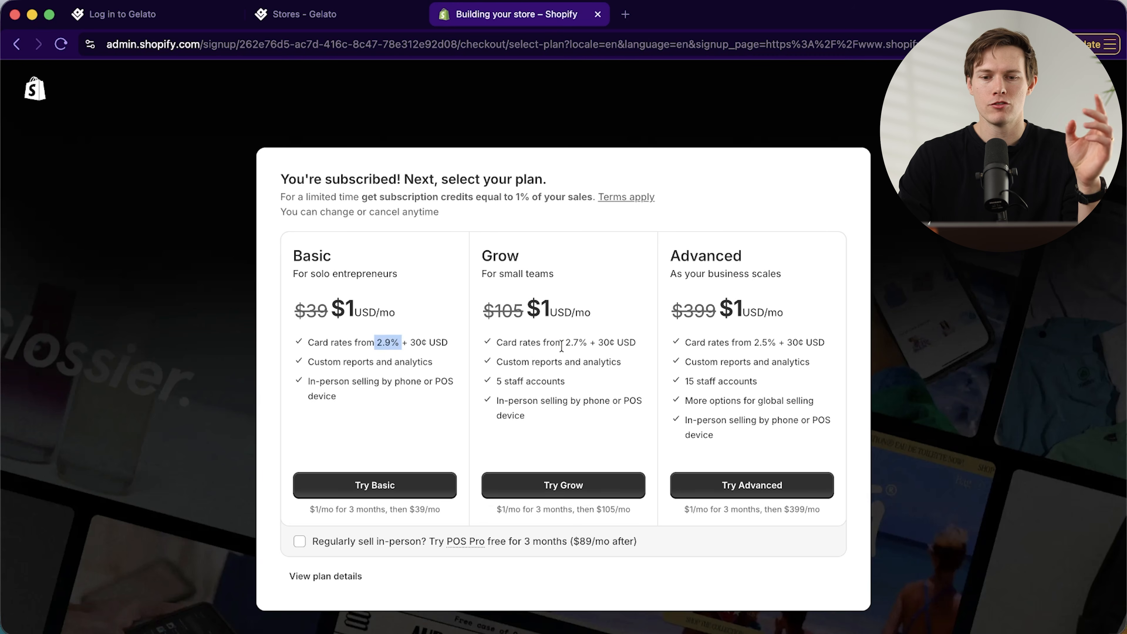
drag(563, 346, 592, 339)
drag(754, 344, 778, 342)
drag(382, 343, 380, 343)
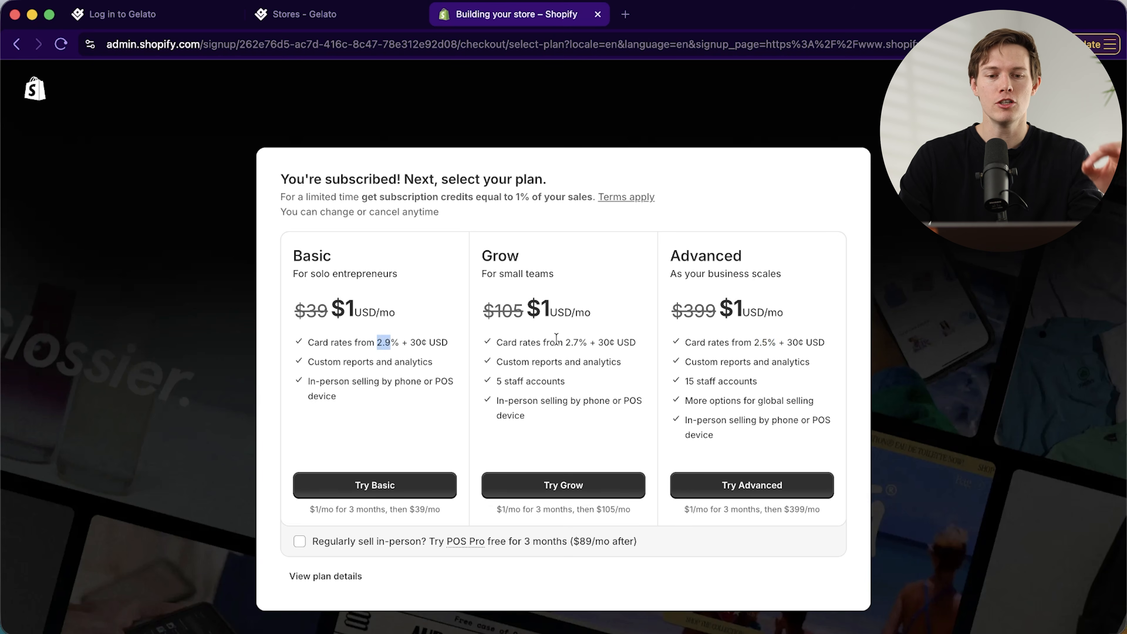
click(566, 342)
drag(579, 339, 586, 340)
click(601, 354)
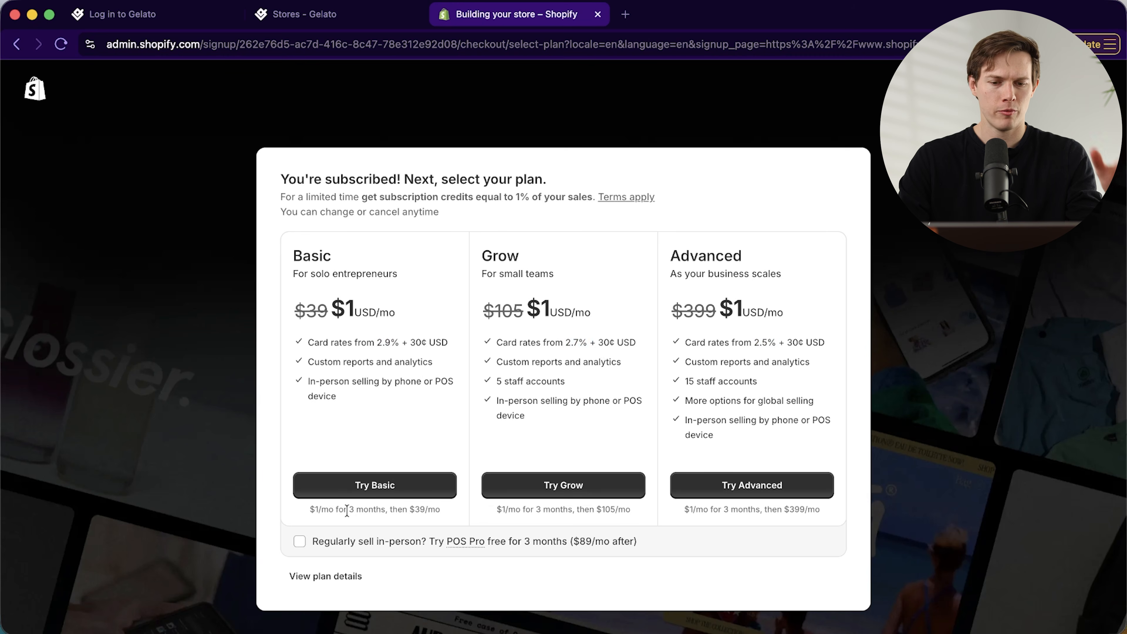
Choose the Basic plan, fill in the phone number for the business address and save the address
click(375, 489)
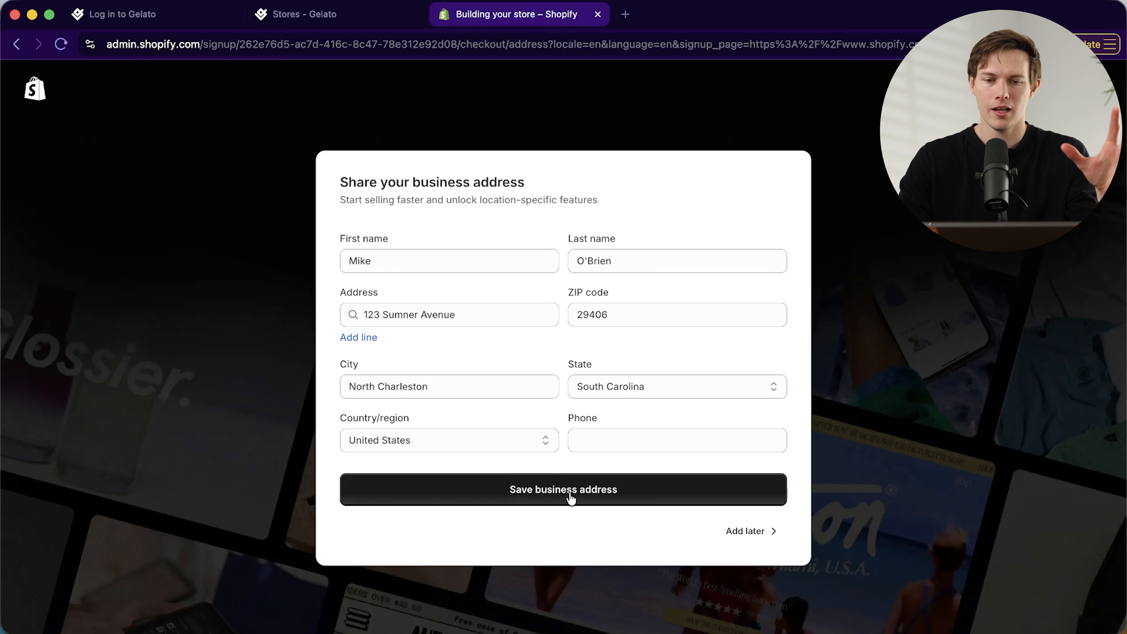
click(626, 442)
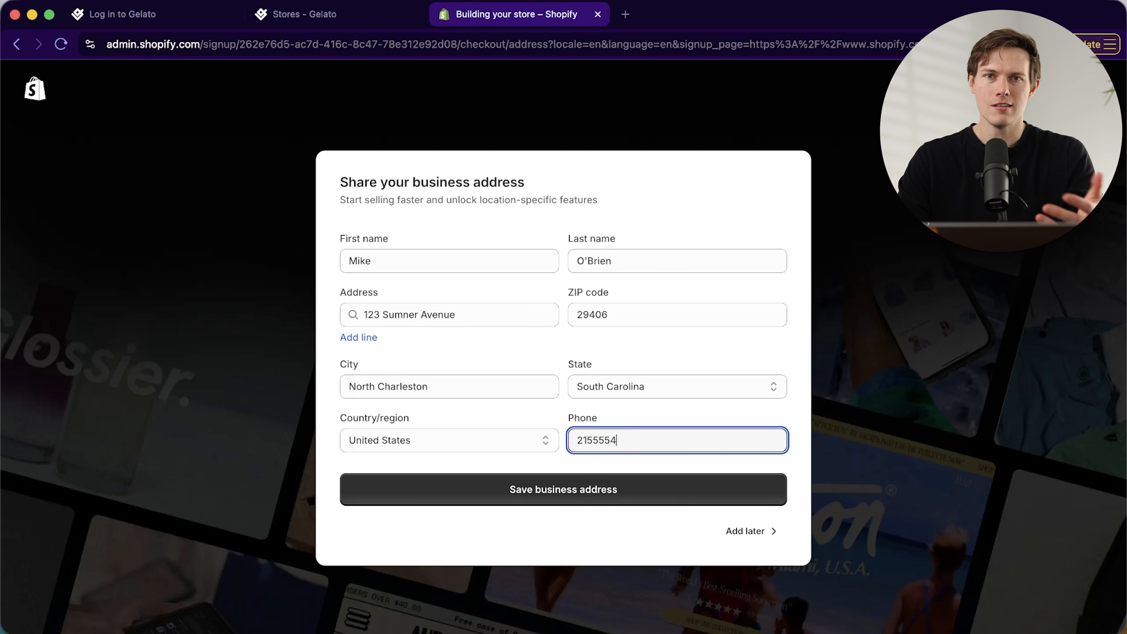
click(637, 485)
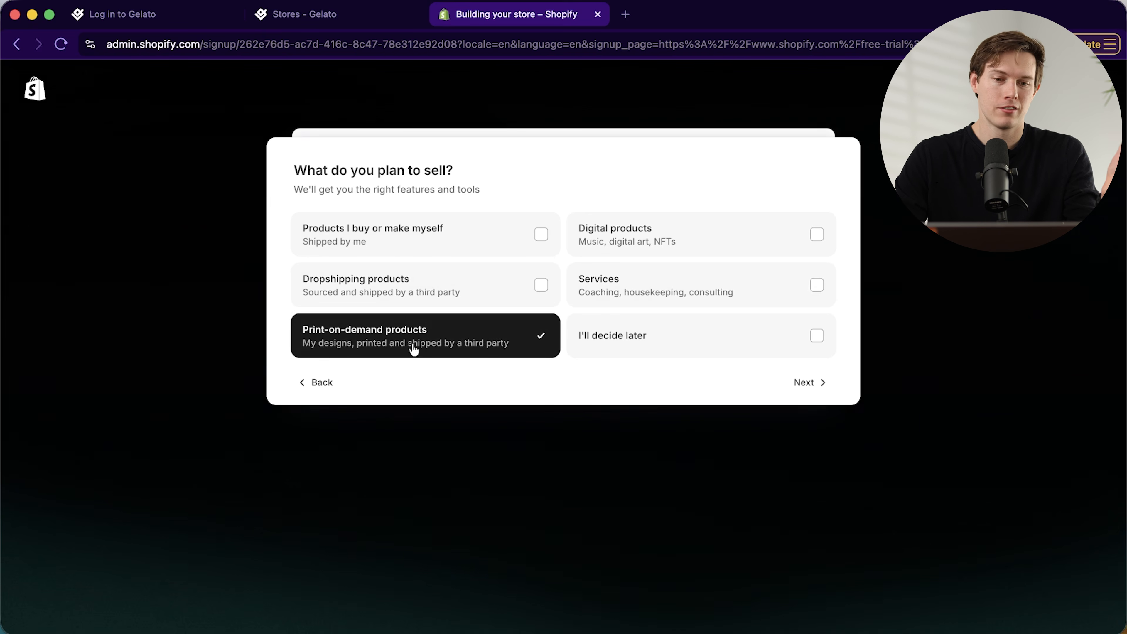
Continue with print-on-demand products as what to sell, name the store Local Gym Nutrition Co and finish the setup
click(822, 384)
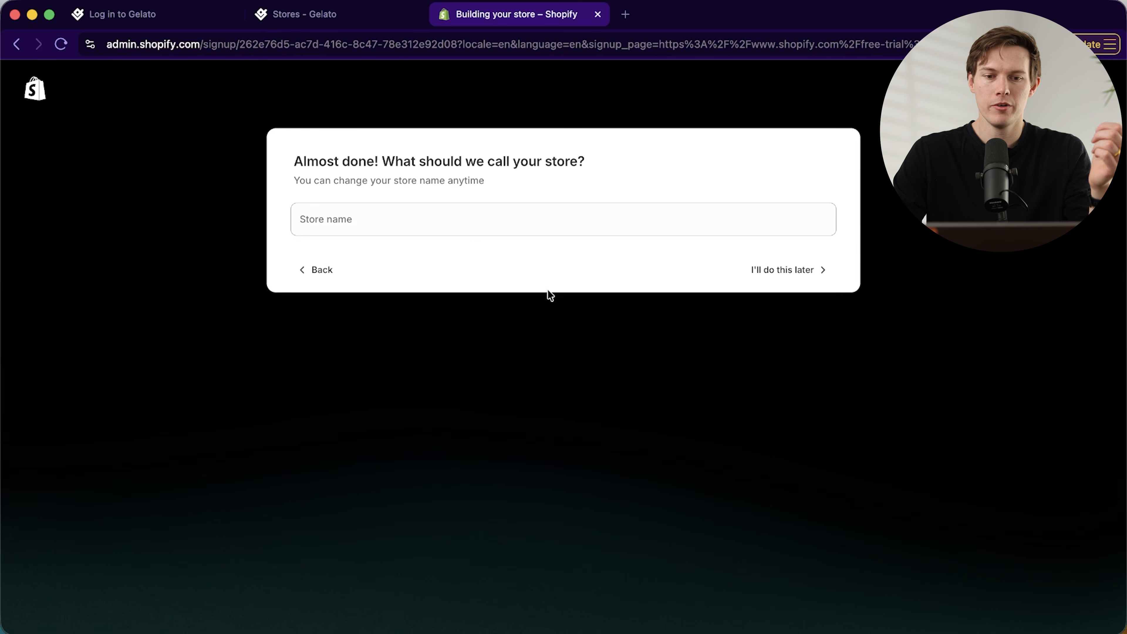
click(480, 219)
text(Local Gym Nutrition Co)
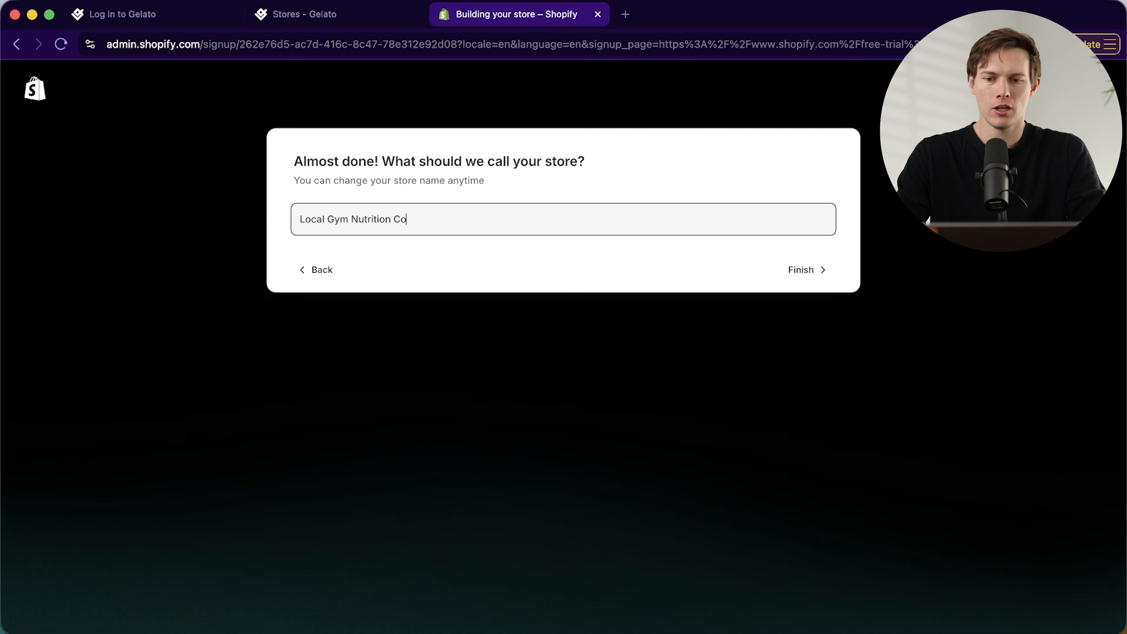
click(815, 265)
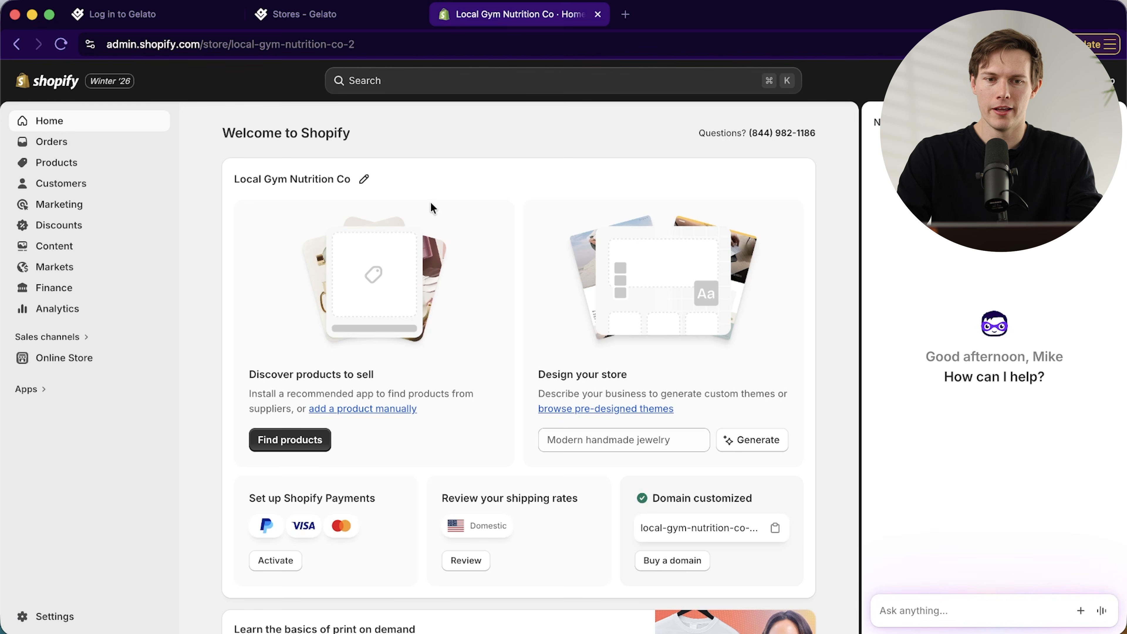
Switch to Gelato's Stores page and connect the Shopify store by installing the Gelato: Print on Demand app
click(374, 21)
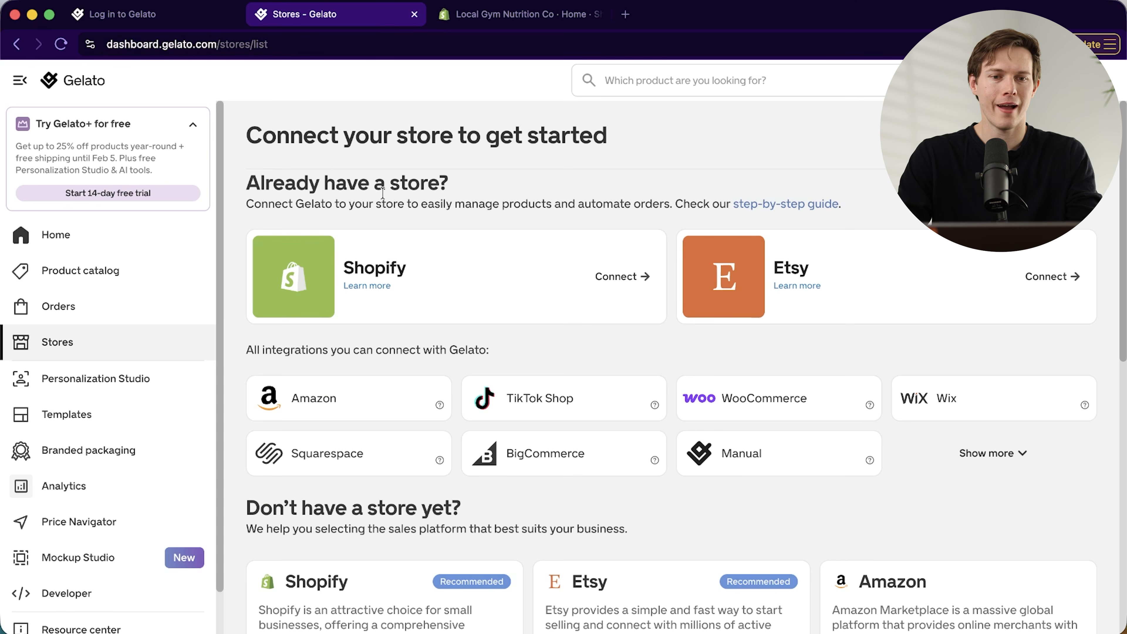
drag(108, 44, 279, 42)
click(276, 44)
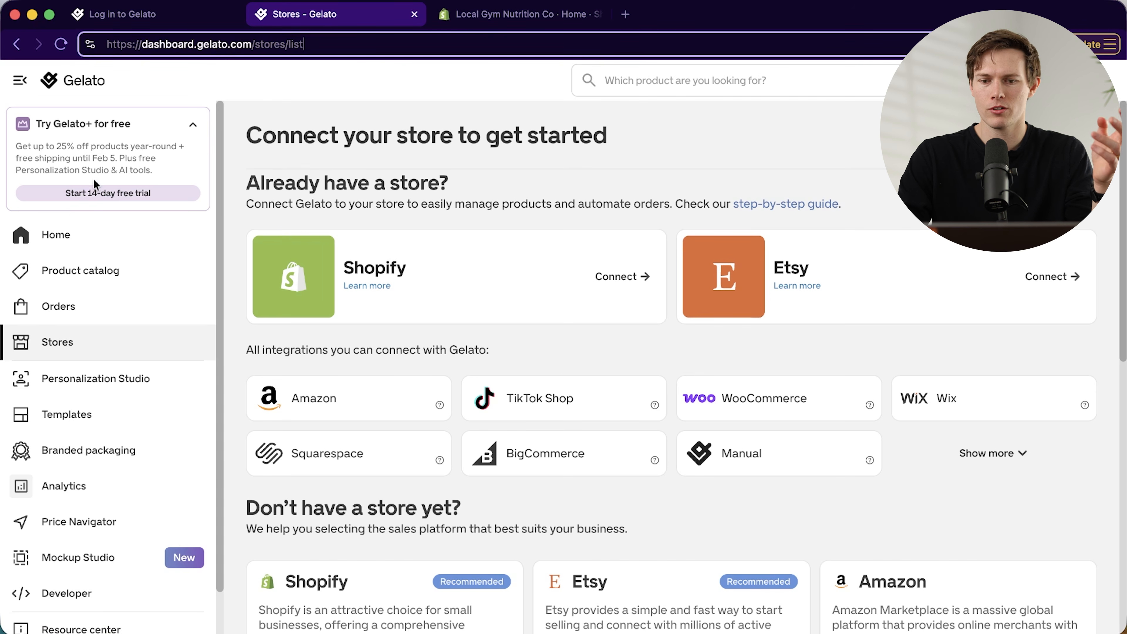
click(68, 350)
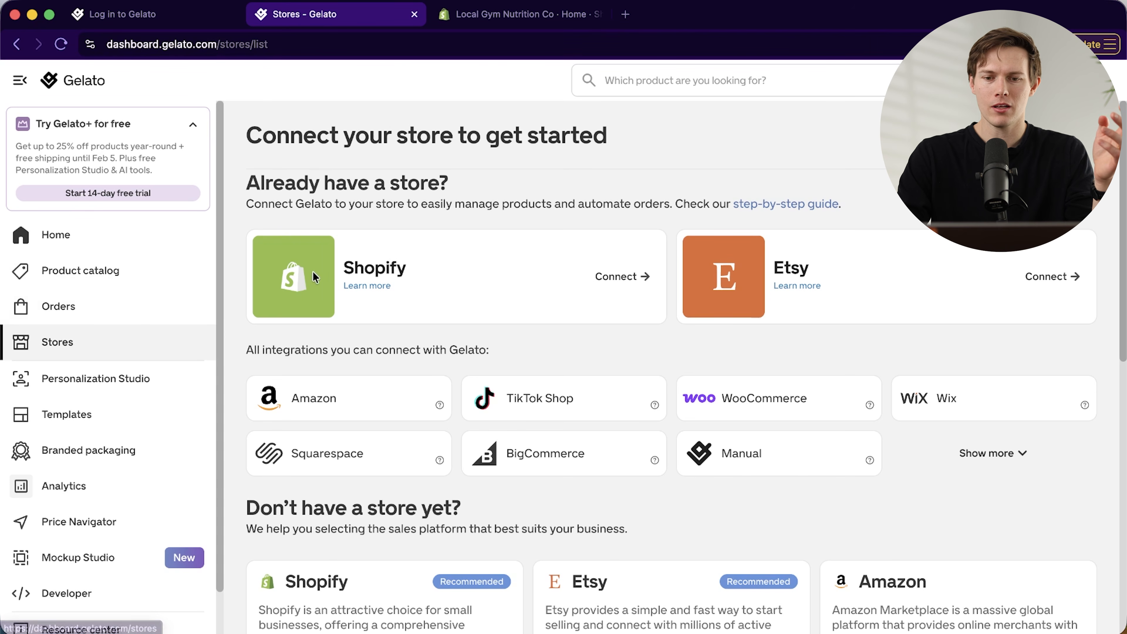
click(626, 281)
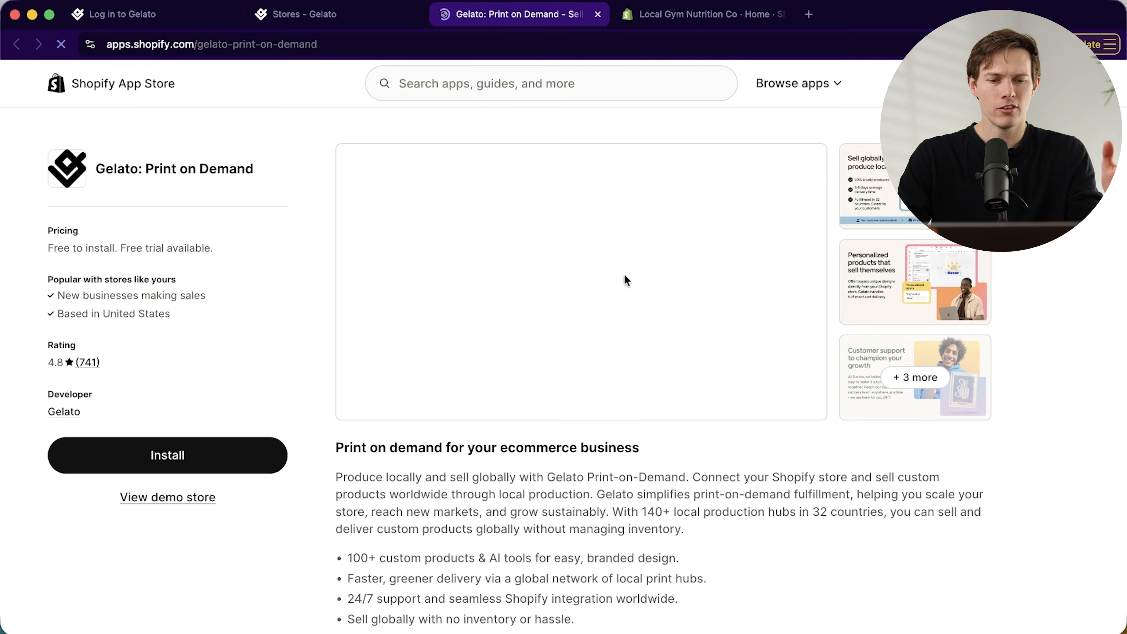
click(252, 444)
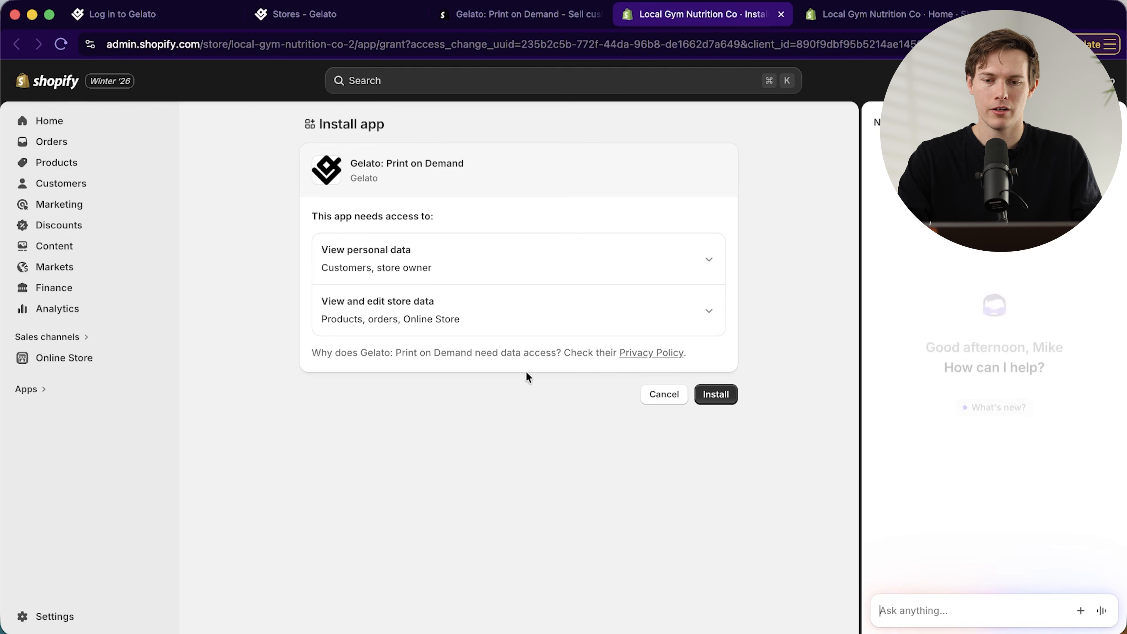
click(710, 396)
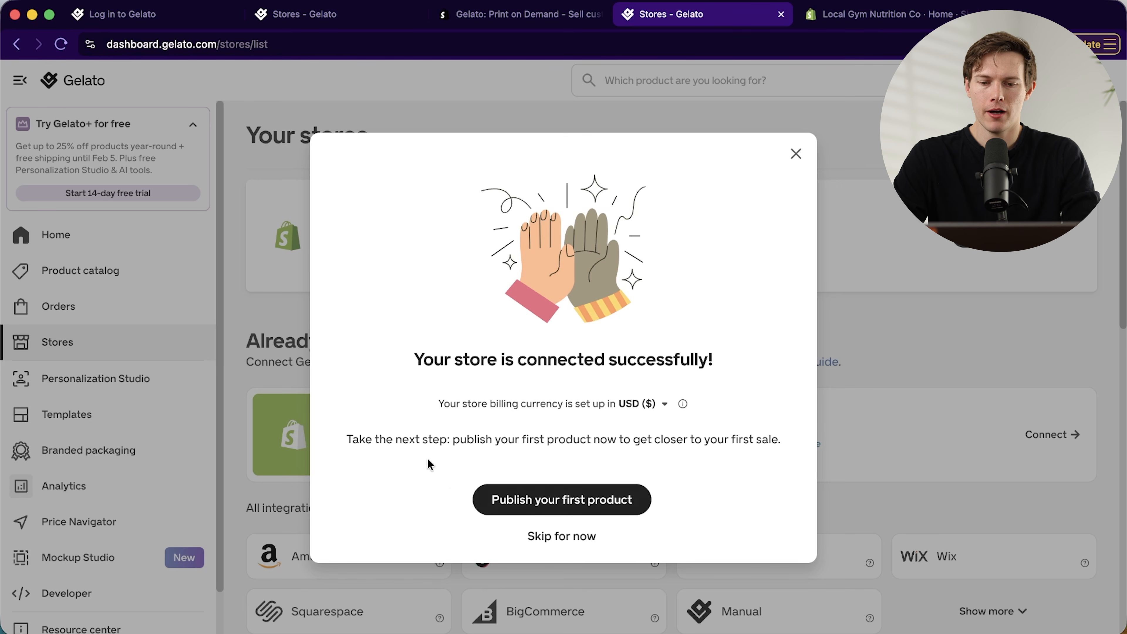
click(540, 499)
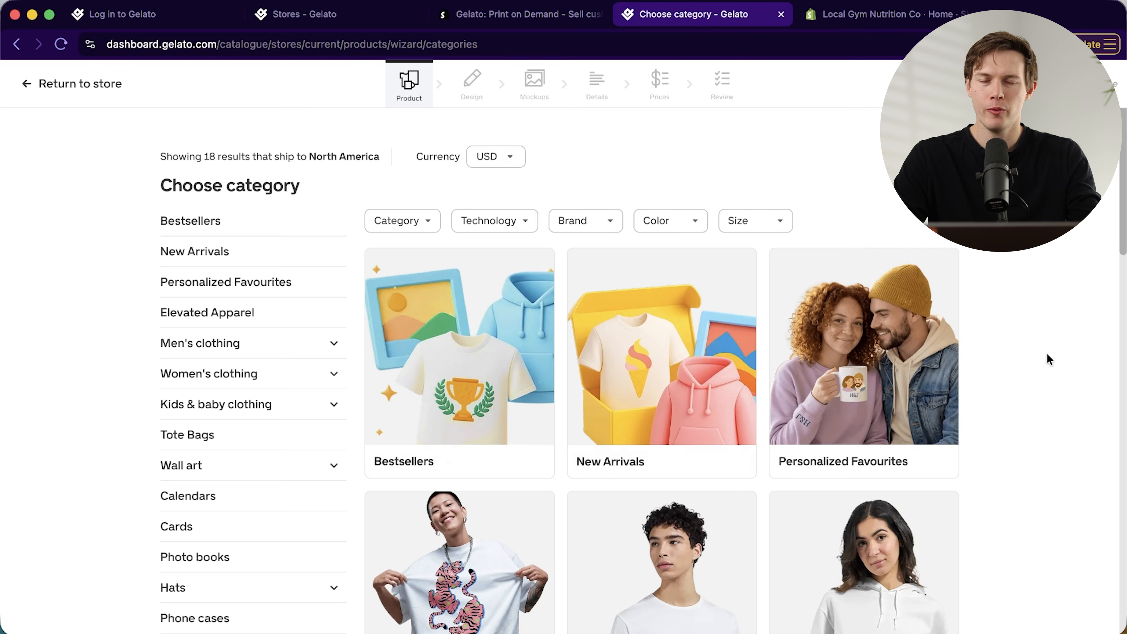
click(36, 85)
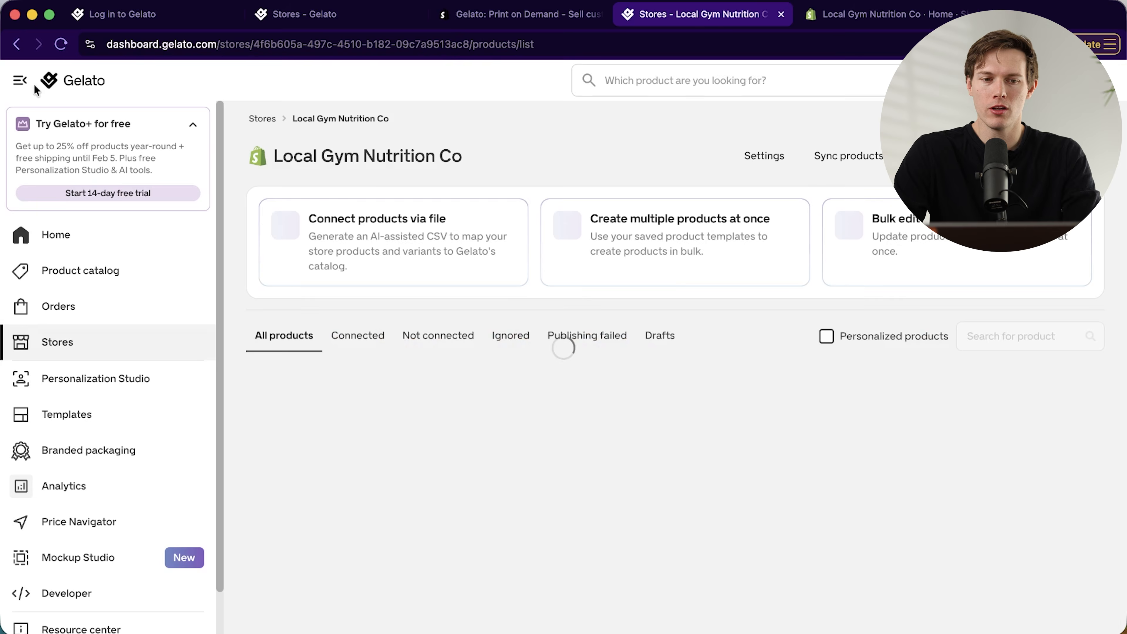
click(145, 343)
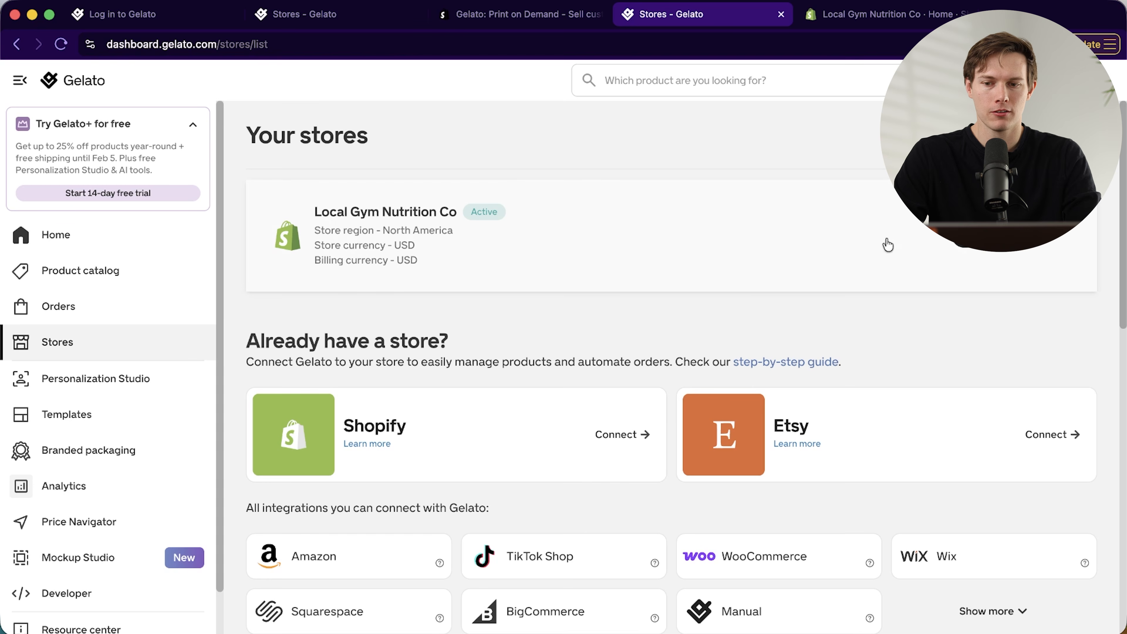
Start a single product for the Local Gym Nutrition Co store with the Champion S1051 Recycled polyester Unisex Pullover Hoodie from the Champion brand
click(985, 236)
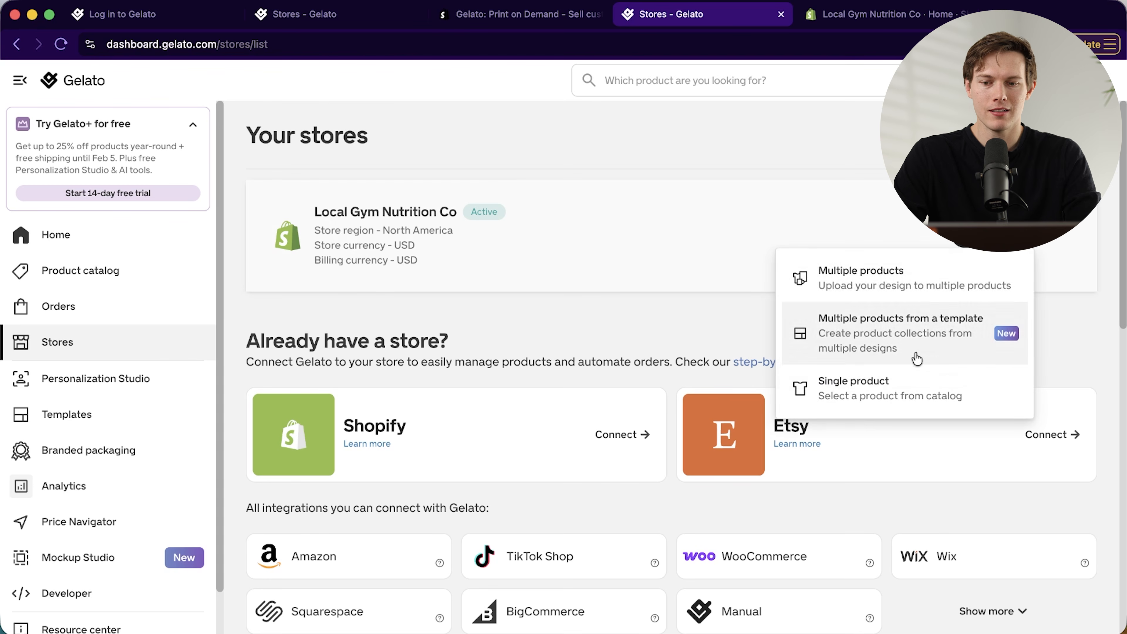
click(911, 394)
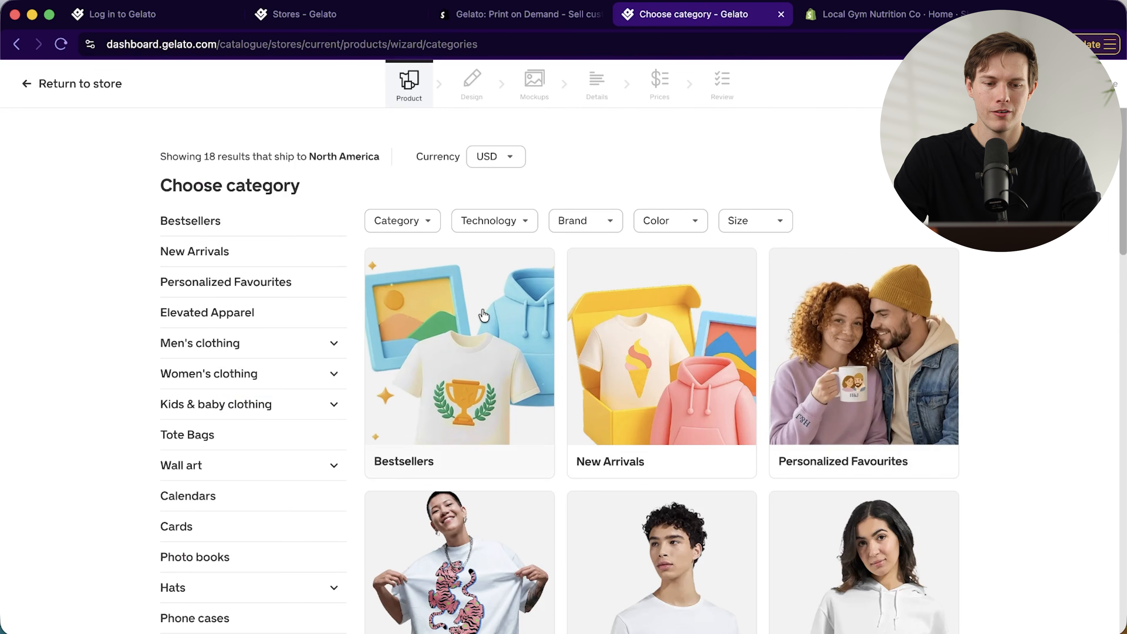
scroll(253, 362, down, 4)
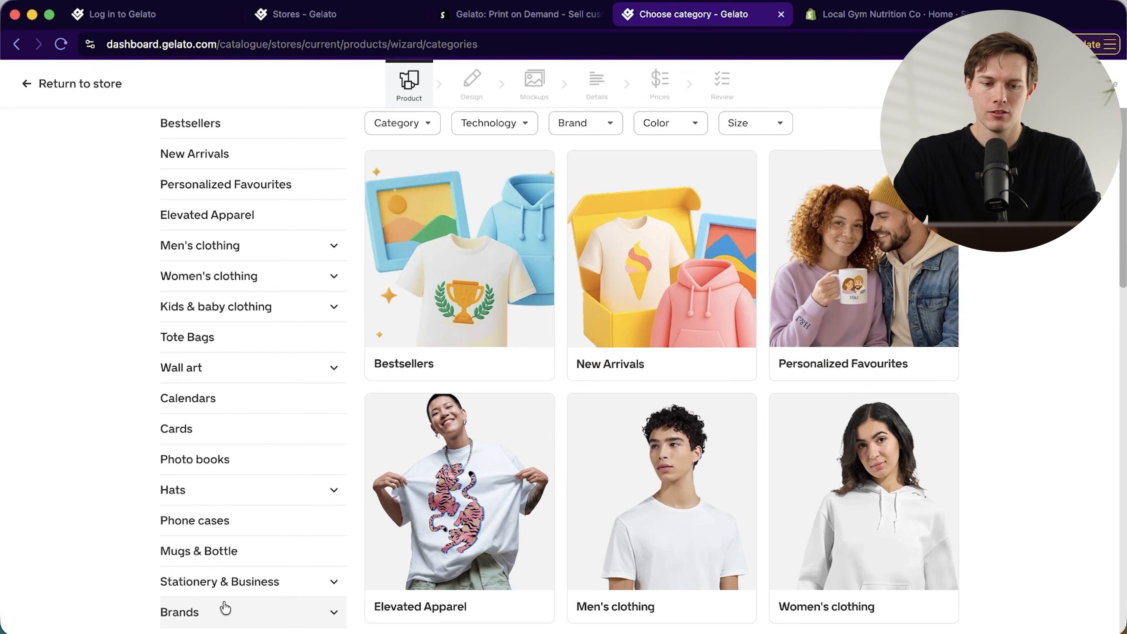
click(223, 607)
scroll(772, 410, down, 3)
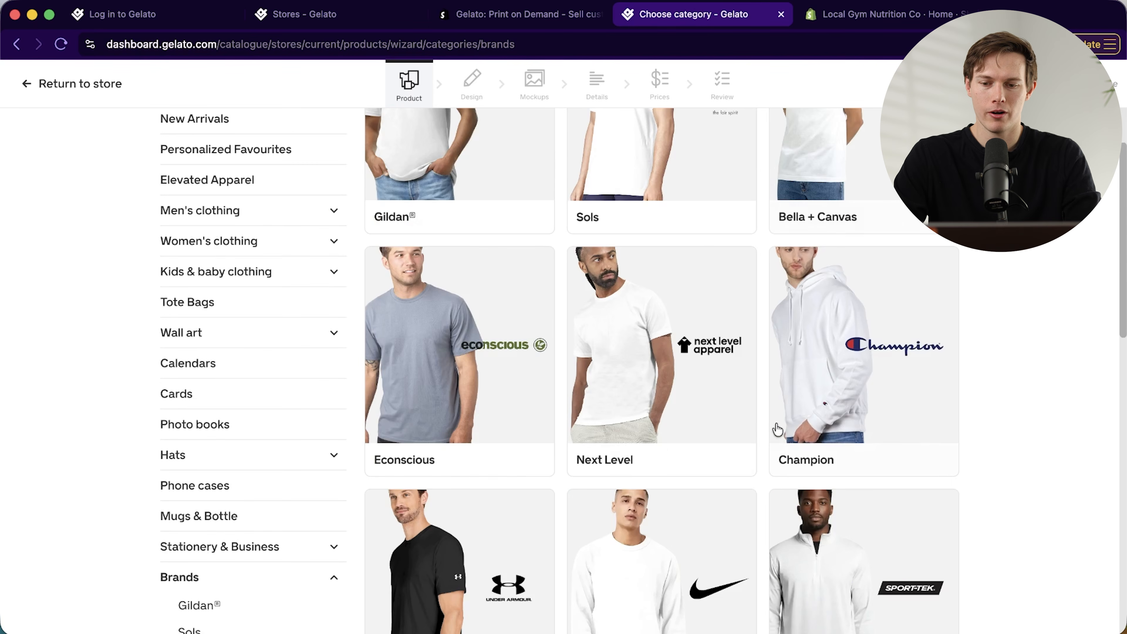
click(870, 391)
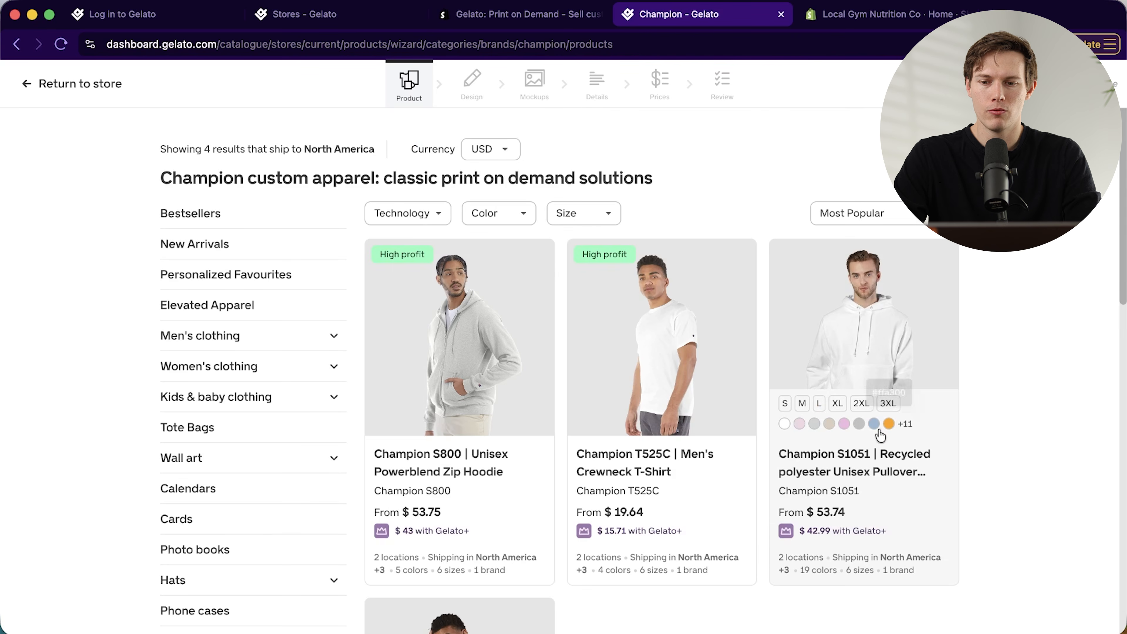
click(857, 473)
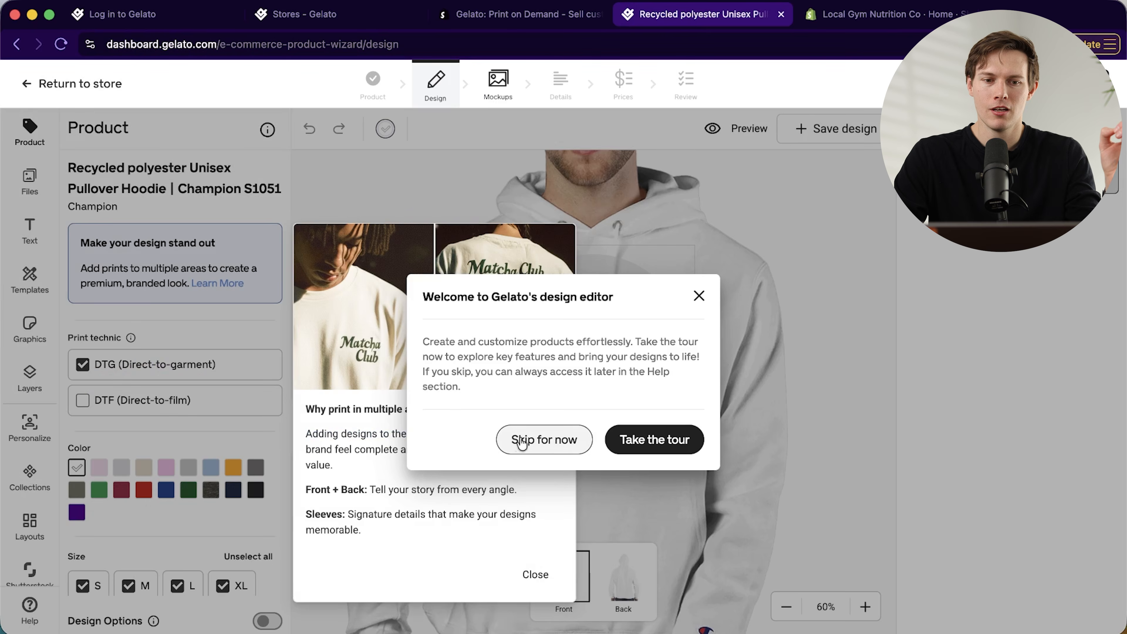
Skip the design editor tour, select Black as the hoodie's color and deselect white
click(522, 441)
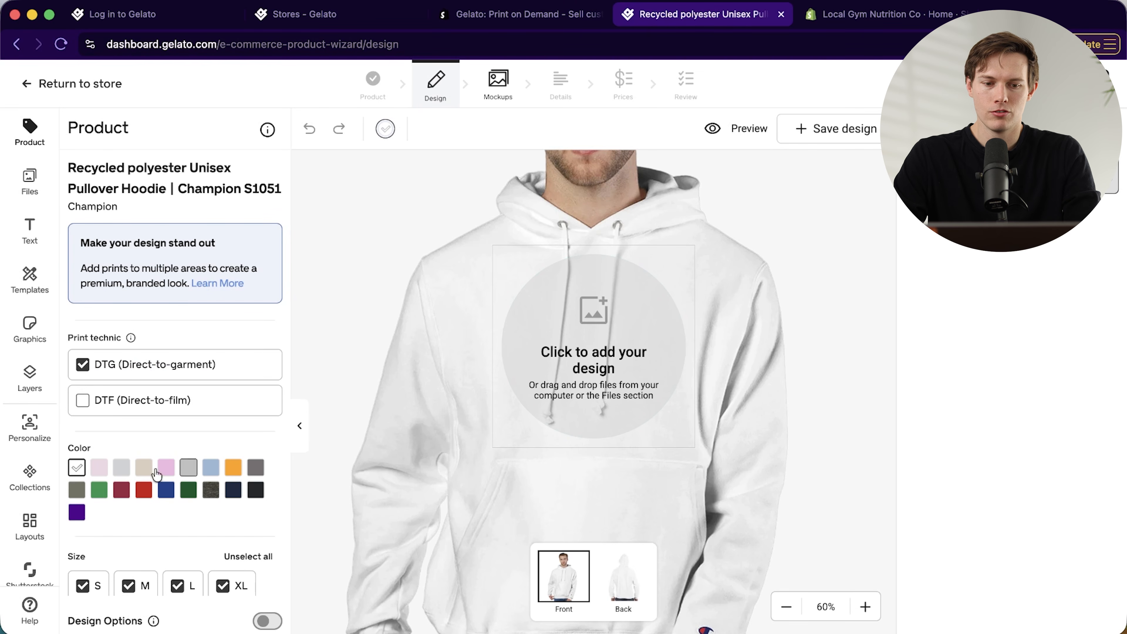
click(257, 491)
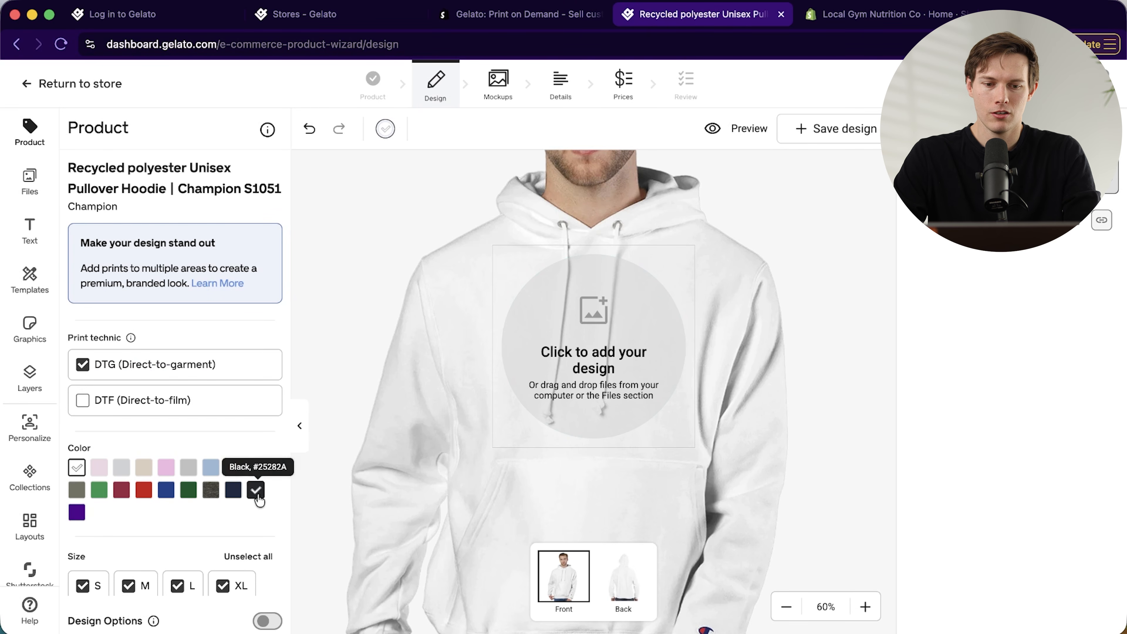
click(77, 468)
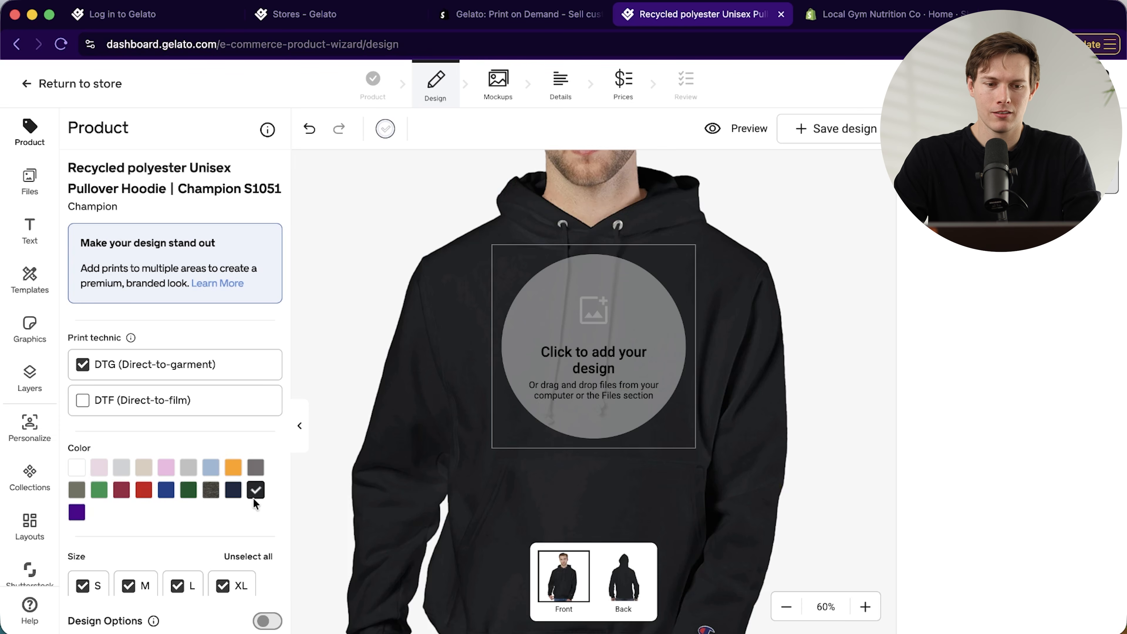
Try the hoodie in orange, and leave pink as its only selected color
click(241, 472)
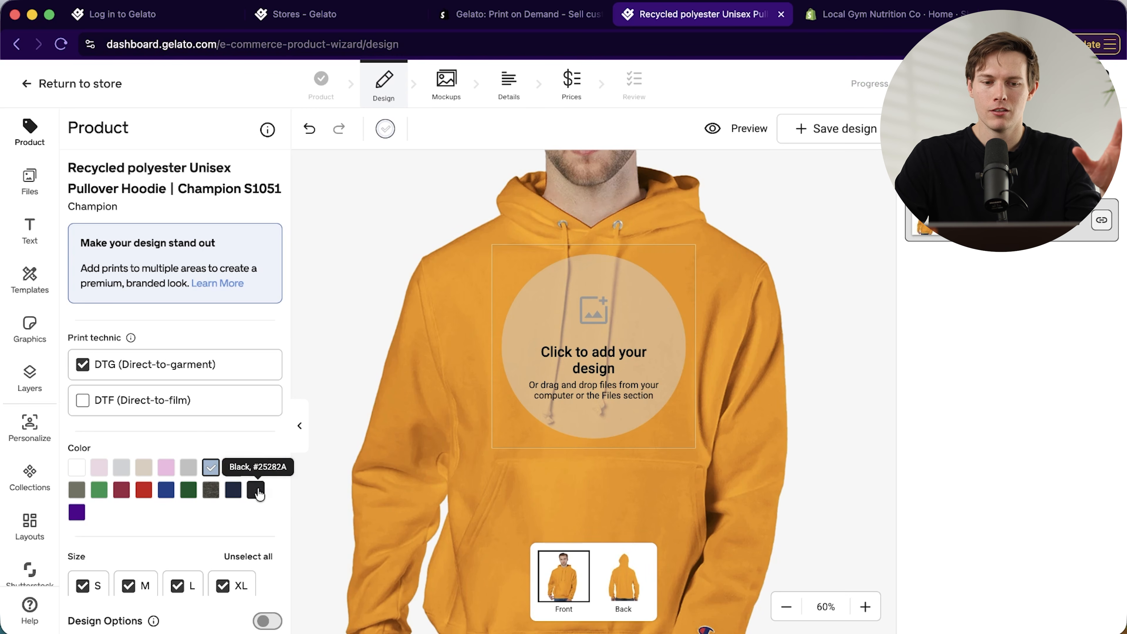
click(166, 467)
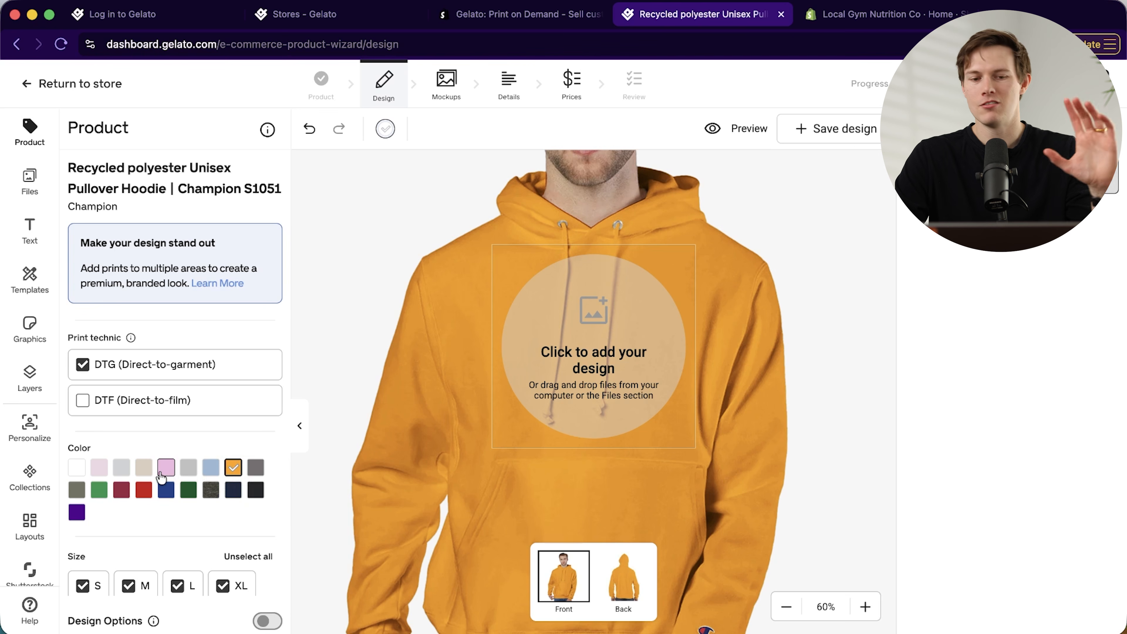
click(234, 469)
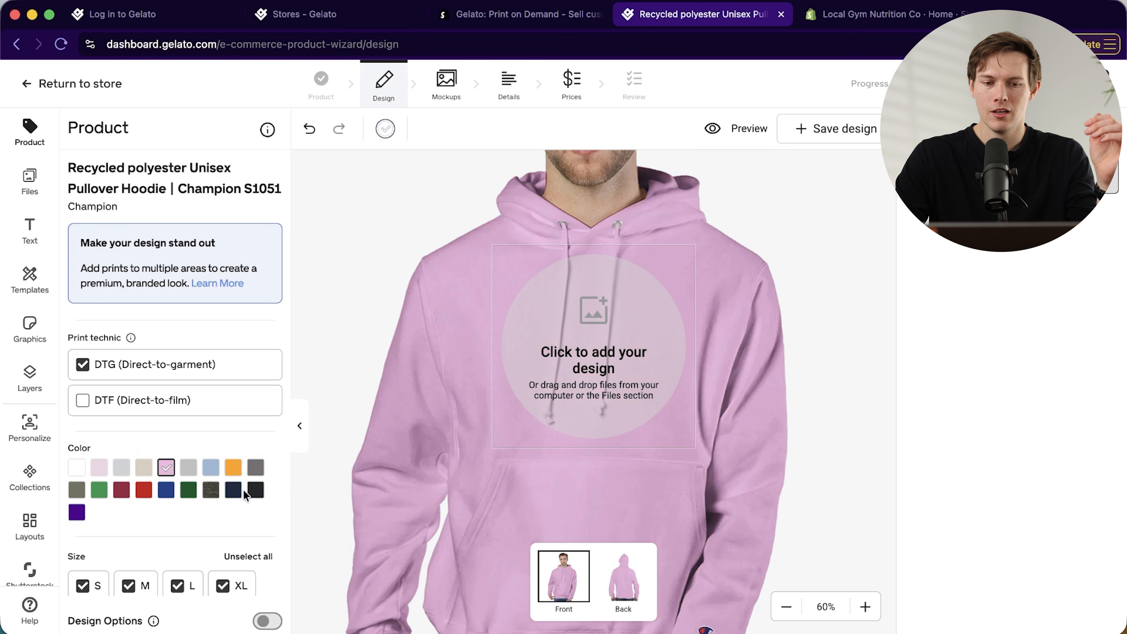
Make black the hoodie's only color in place of pink candy, and set the print technic to DTF (Direct-to-film)
click(256, 490)
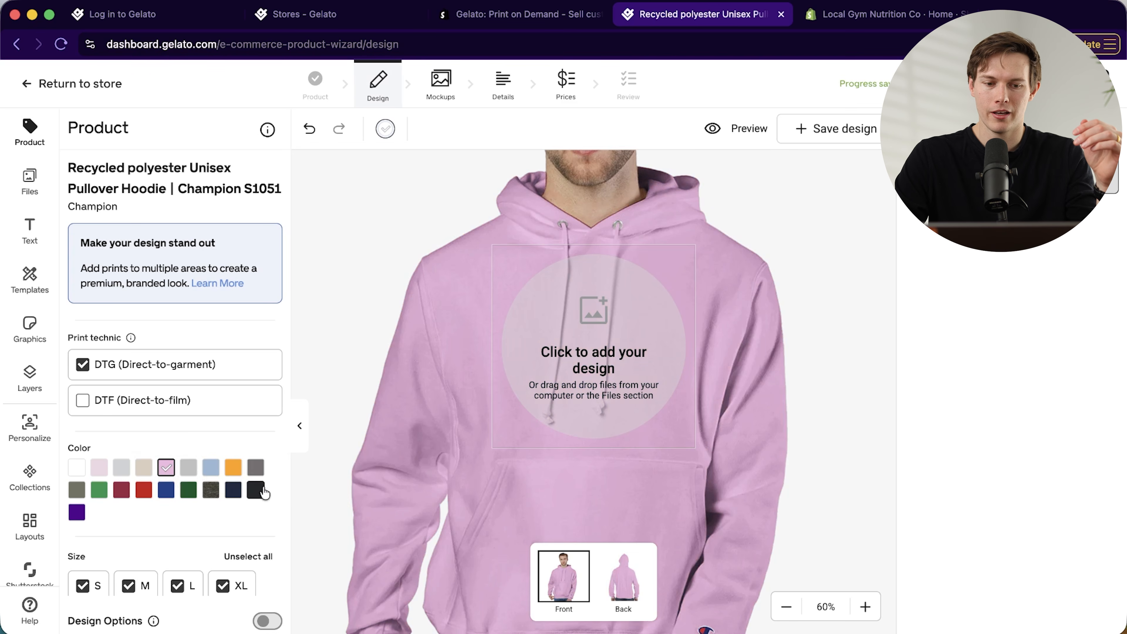
click(166, 467)
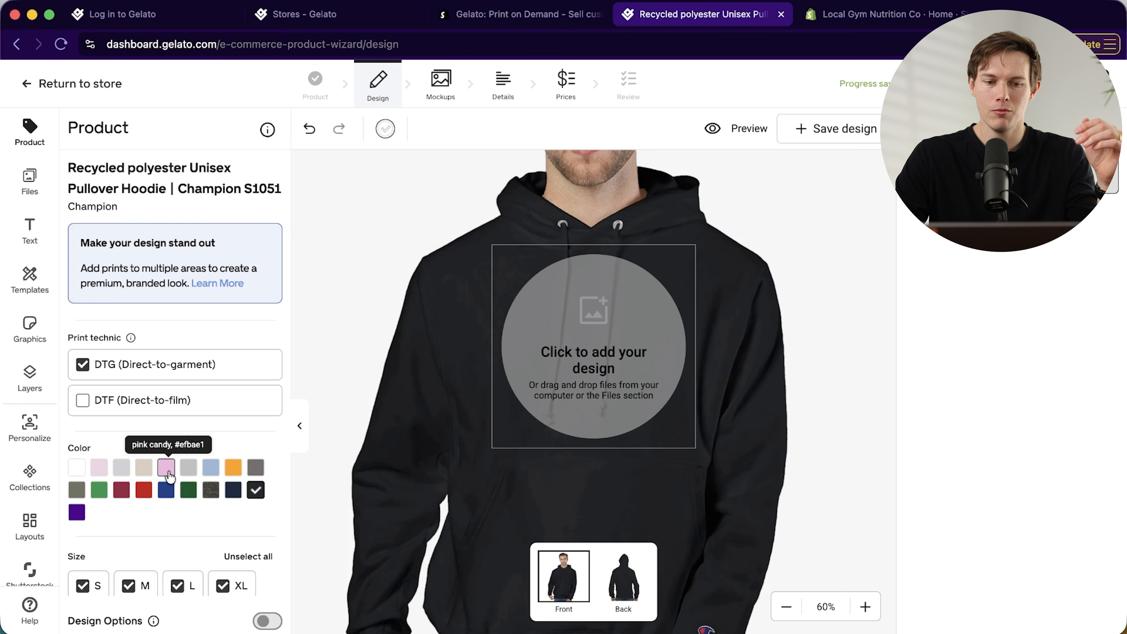
scroll(252, 512, down, 2)
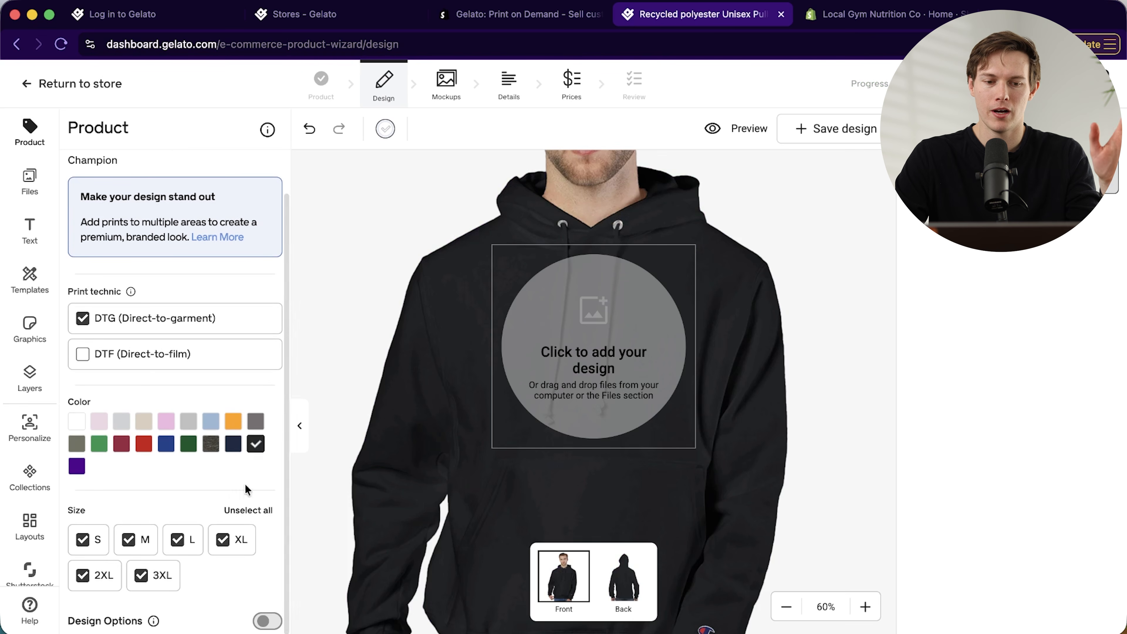
click(83, 356)
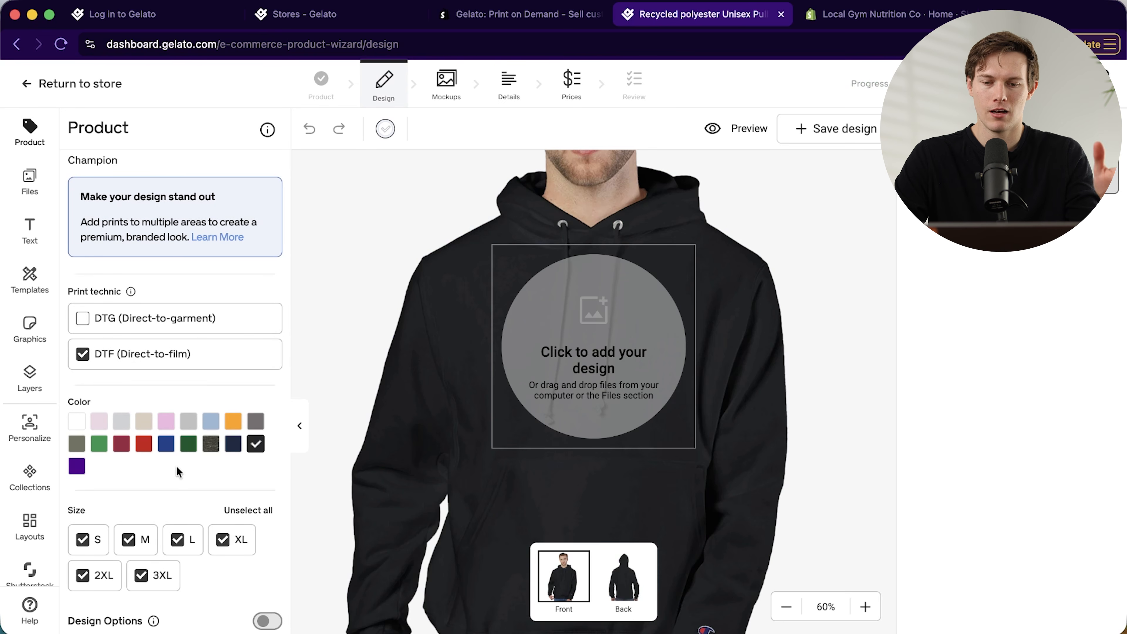
scroll(176, 466, up, 2)
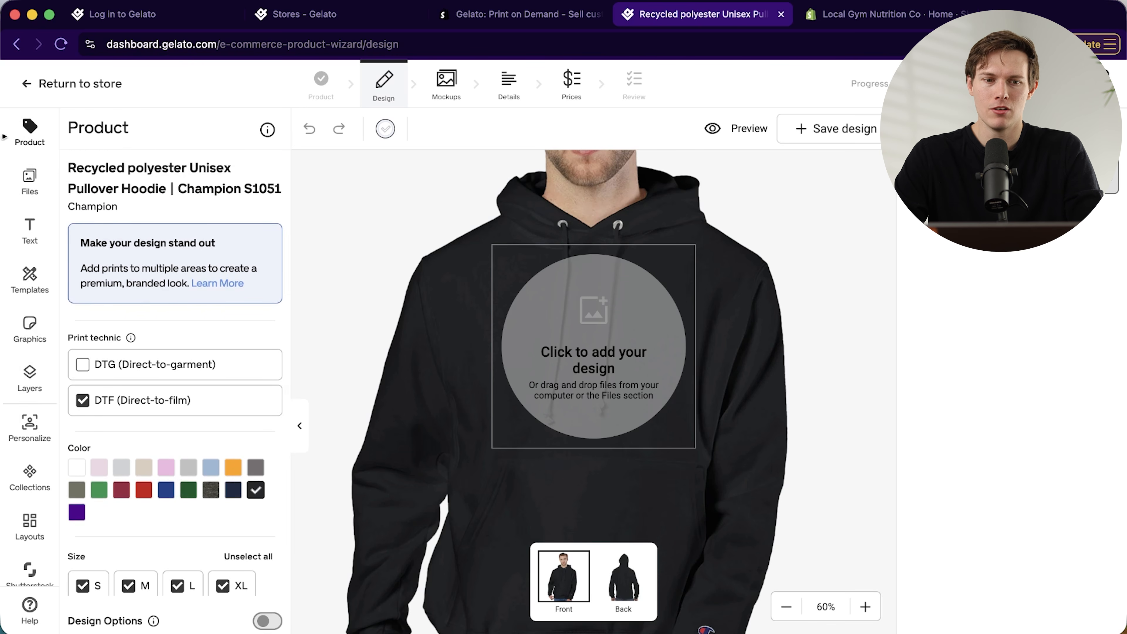
Upload the LocalGym-v4.png logo to the design files and place it on the hoodie's front
click(29, 187)
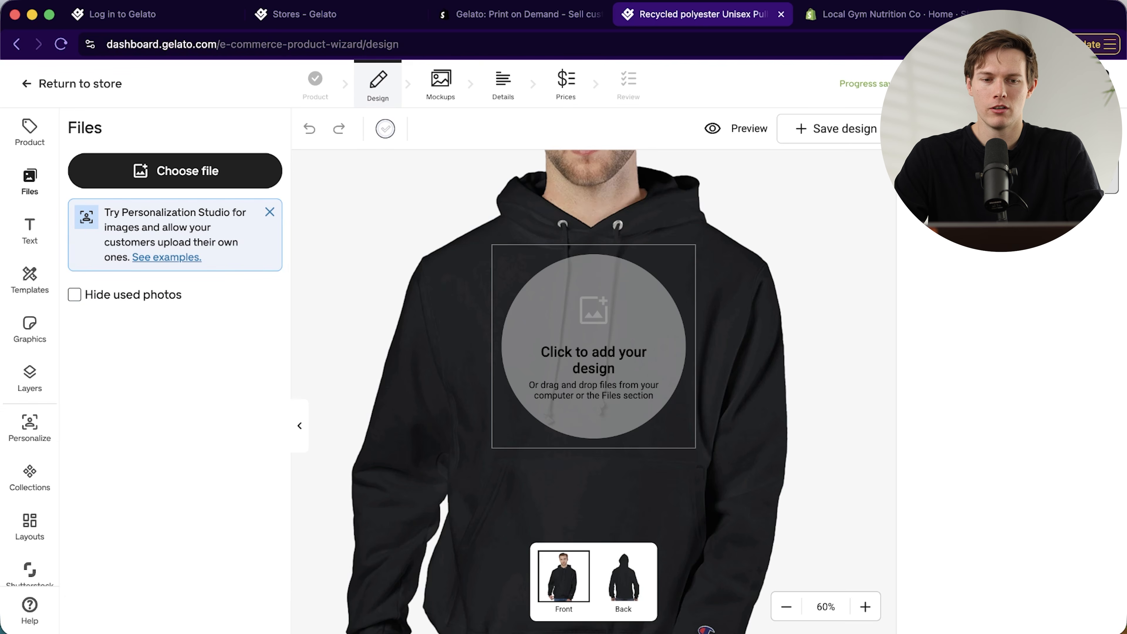
key(super+Tab)
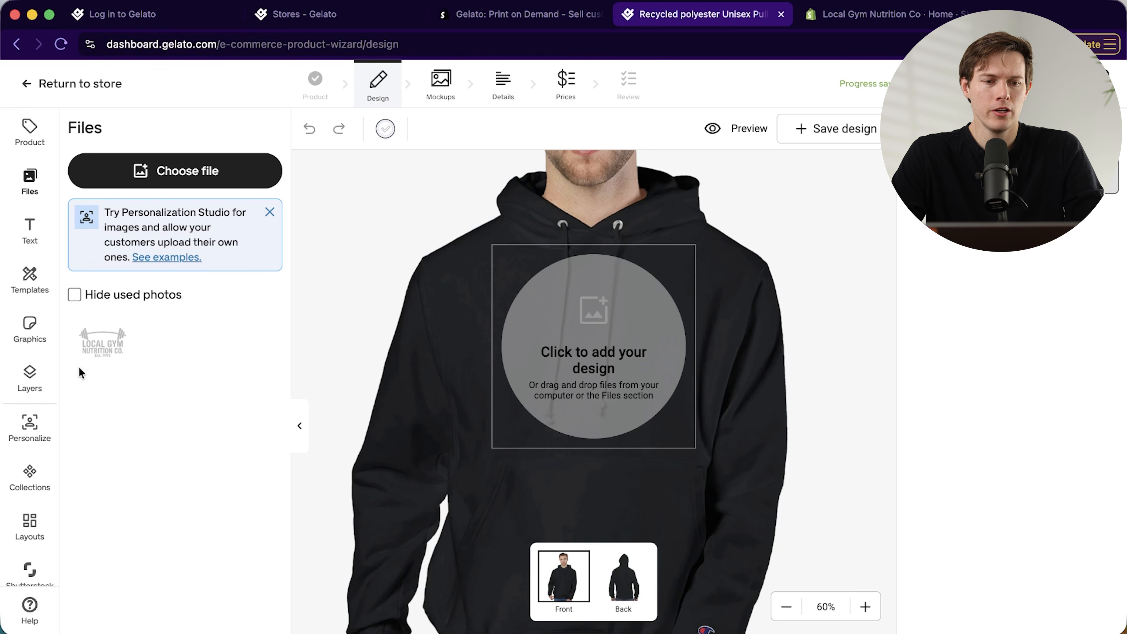
drag(102, 342, 126, 355)
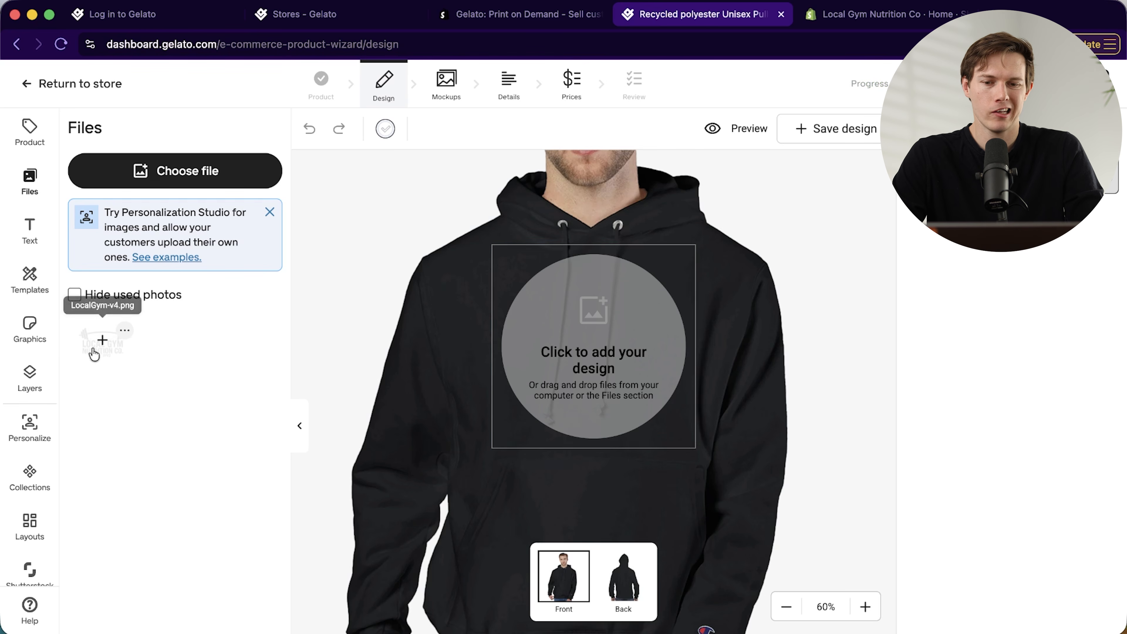
click(102, 341)
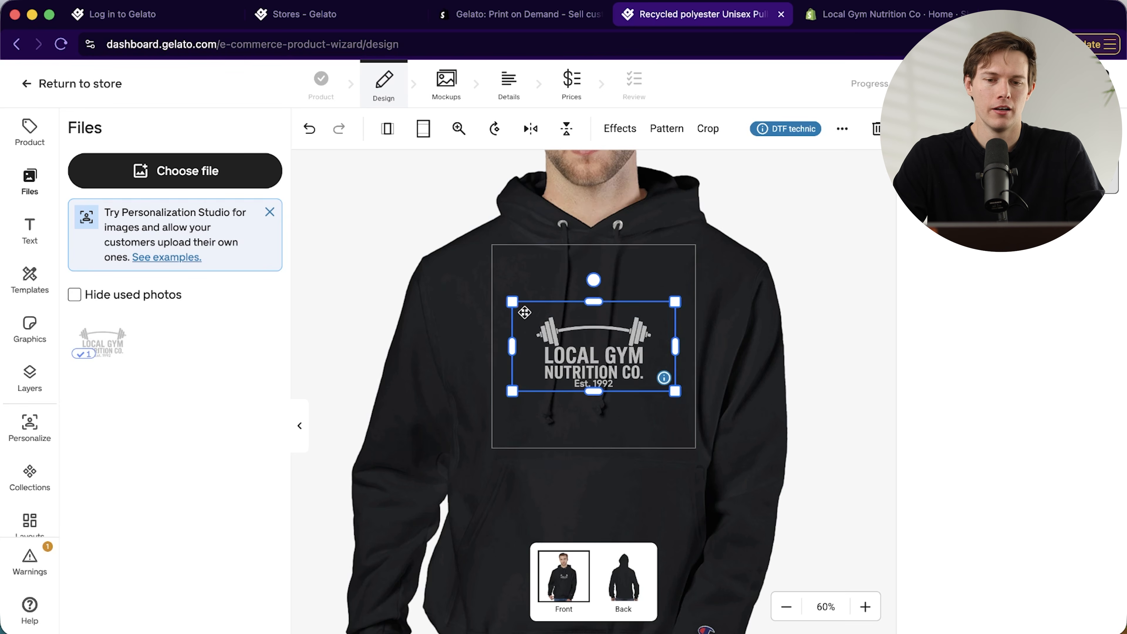
Enlarge the gym logo so its artwork spans nearly the full width of the front print area, keeping it centered on the chest
drag(512, 302, 478, 283)
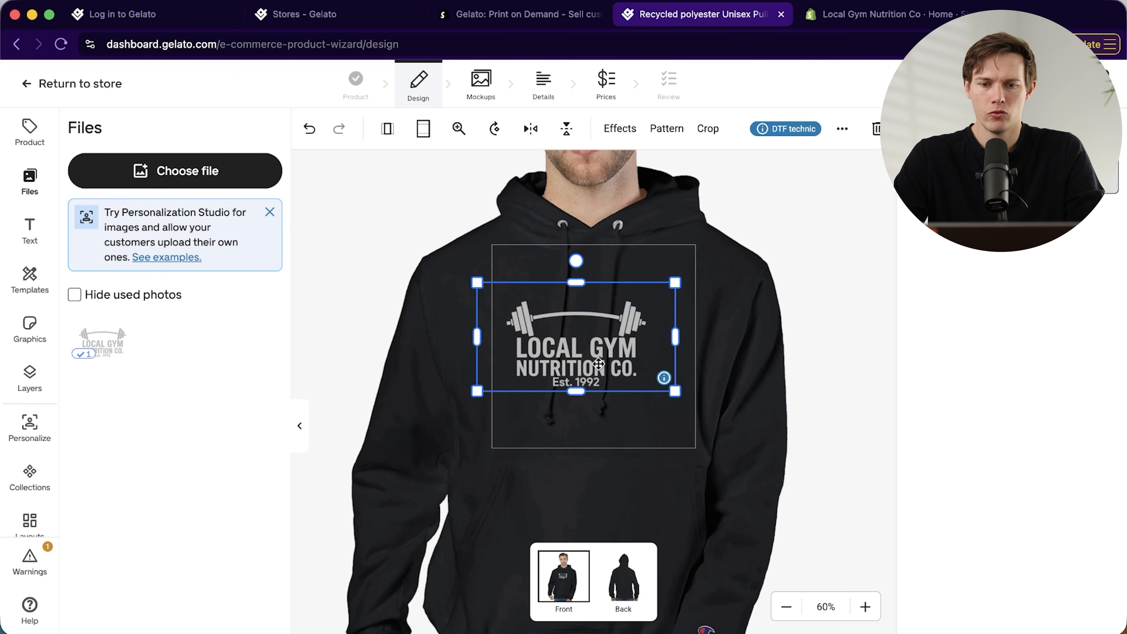
drag(675, 391, 729, 421)
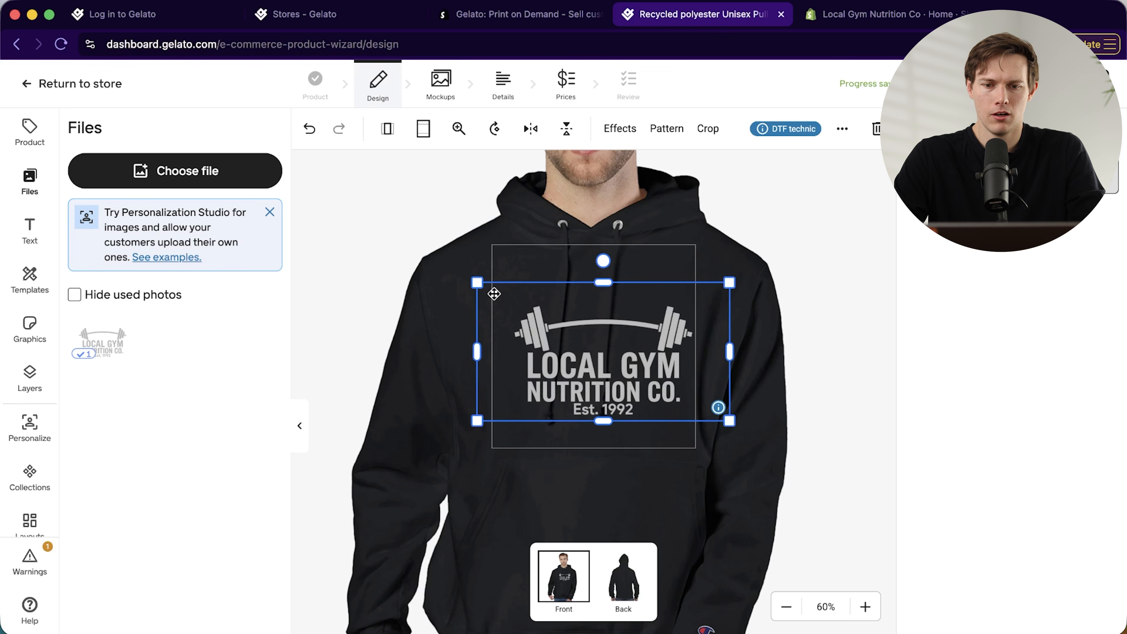
mouse_move(478, 283)
mouse_down()
mouse_move(453, 263)
mouse_move(459, 272)
mouse_up()
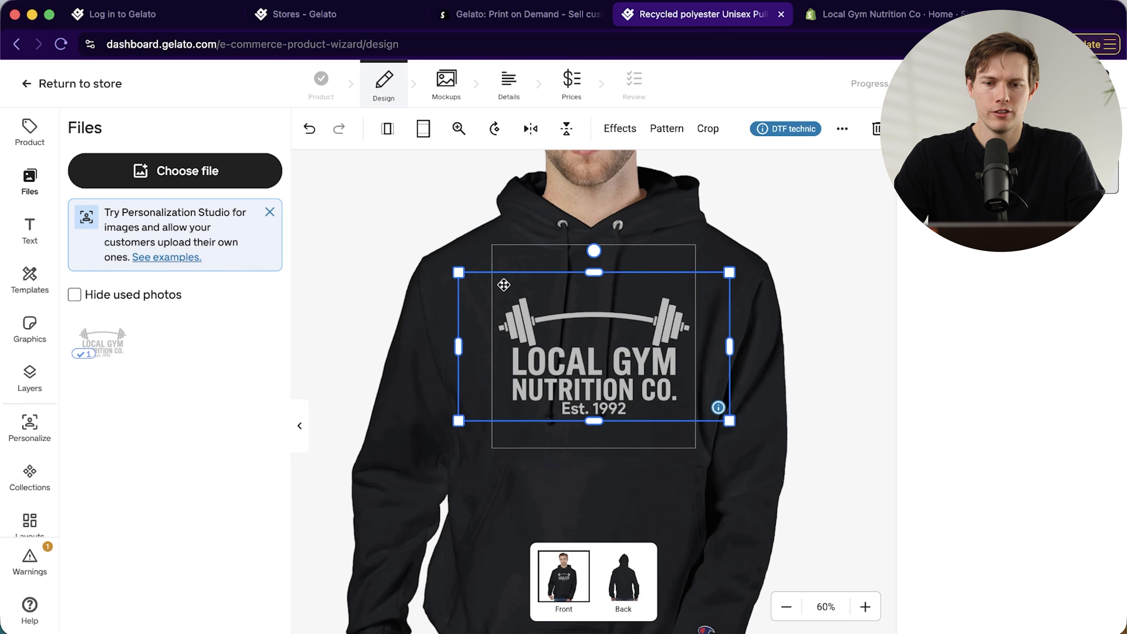
drag(560, 331, 608, 343)
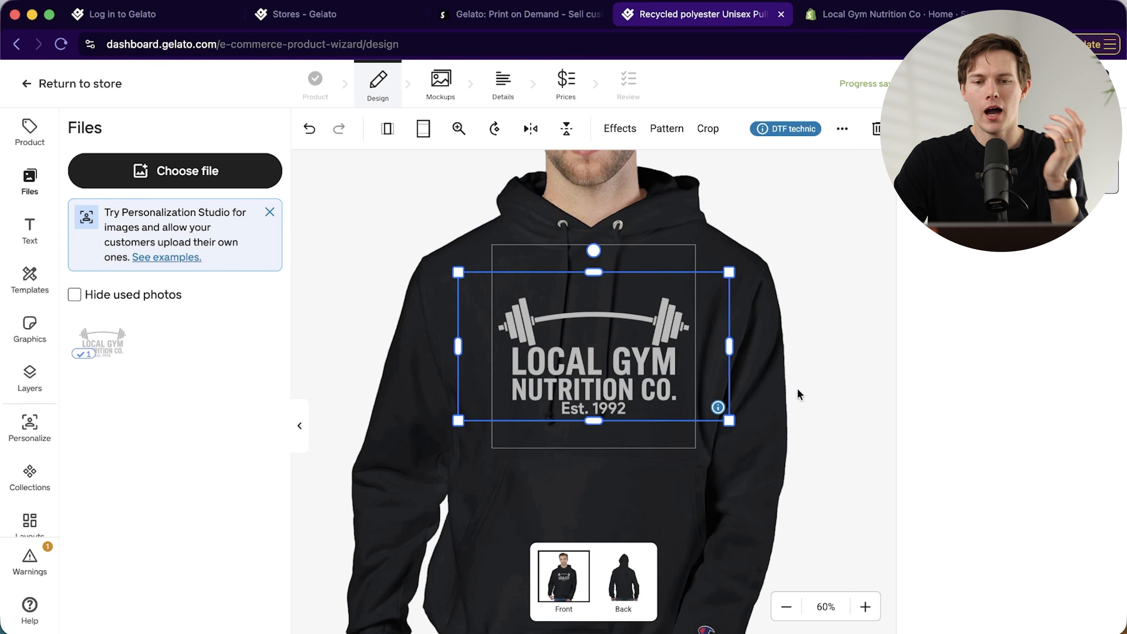
Check the logo's size and placement against the whole hoodie at several magnifications, with the logo deselected
click(787, 608)
click(789, 609)
click(788, 609)
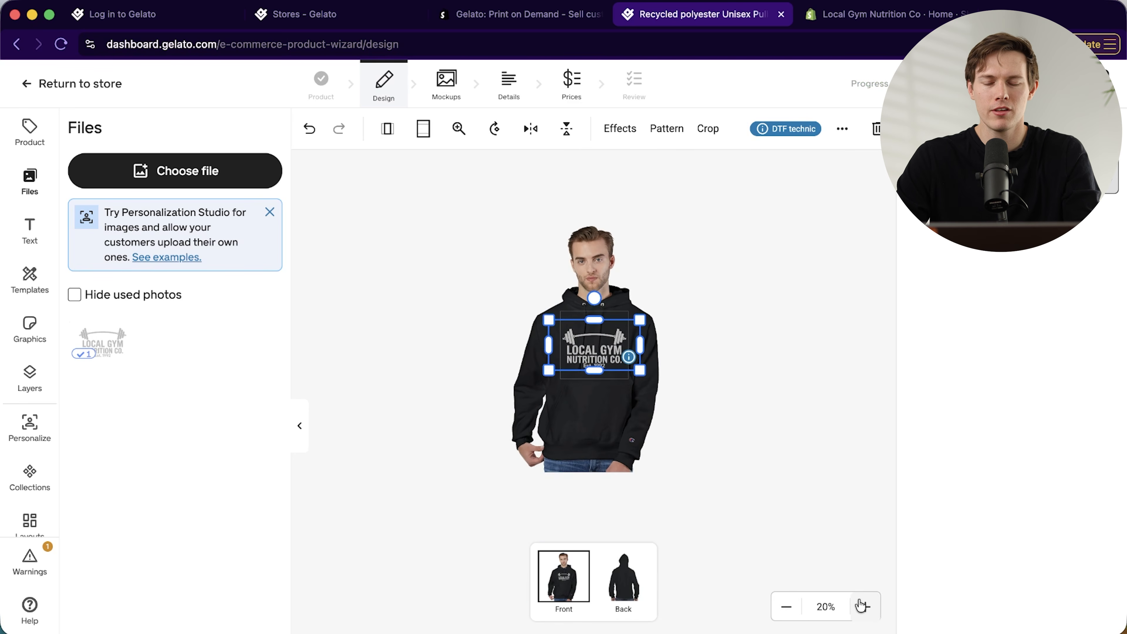
click(861, 606)
click(862, 606)
click(861, 607)
mouse_move(594, 323)
mouse_down()
mouse_move(594, 350)
mouse_move(594, 267)
mouse_move(592, 311)
mouse_up()
click(847, 354)
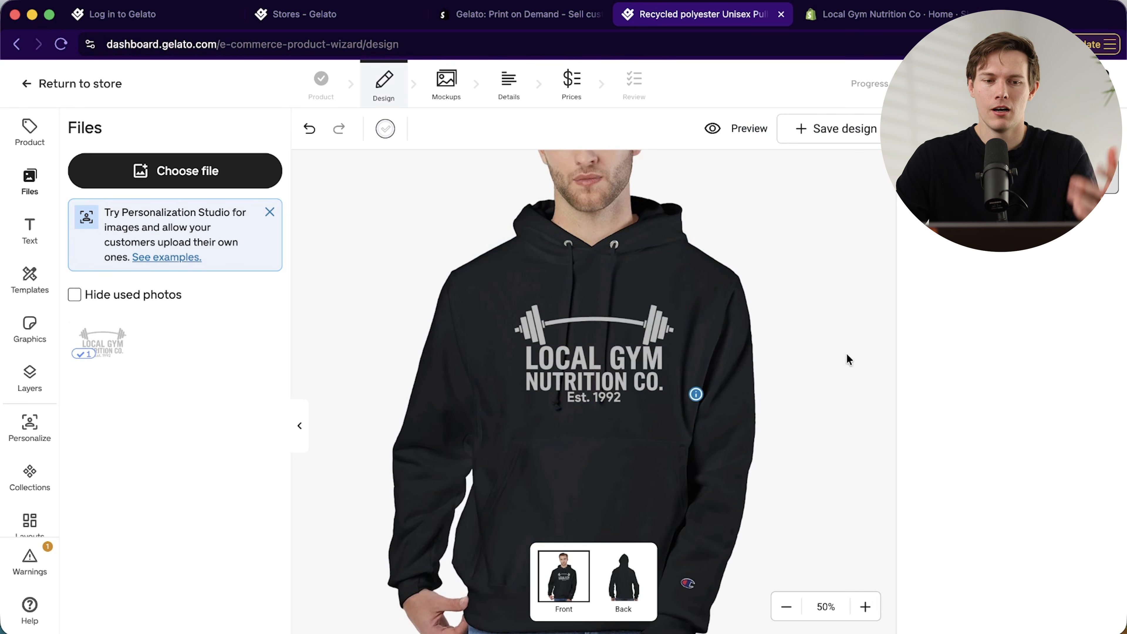
click(786, 606)
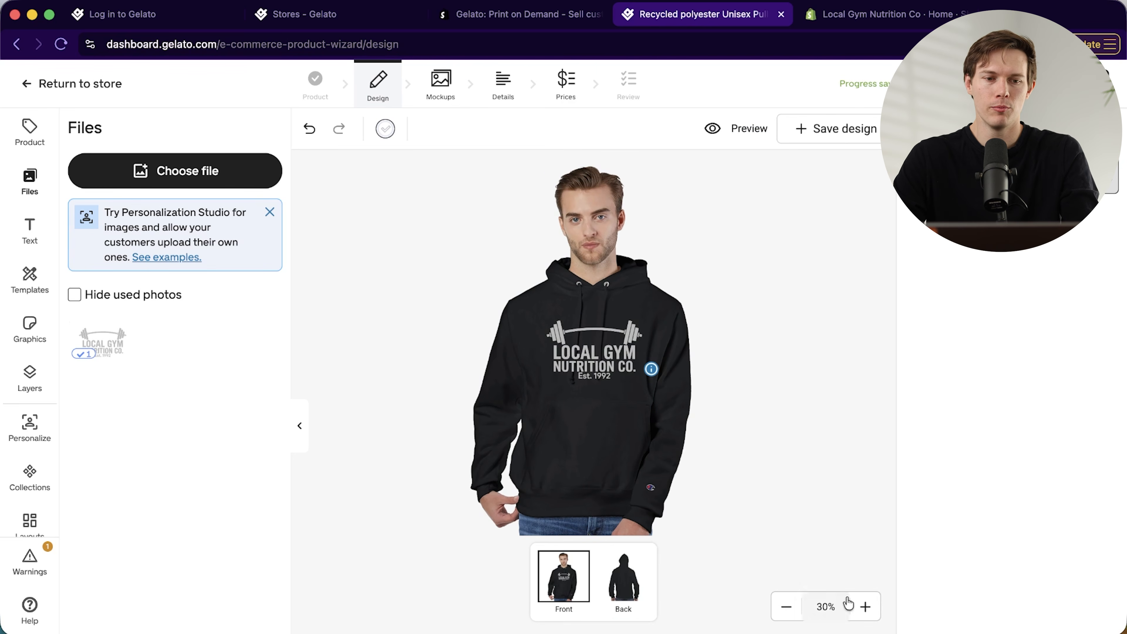
click(865, 607)
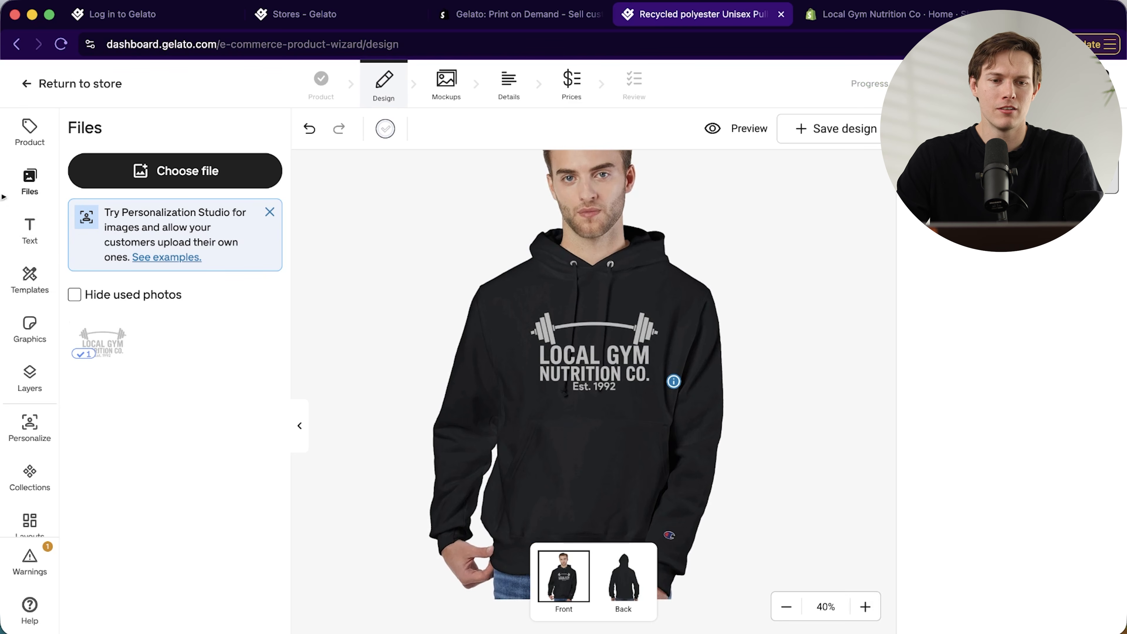
Search the graphics library for "barbell" and for "weights"
click(26, 238)
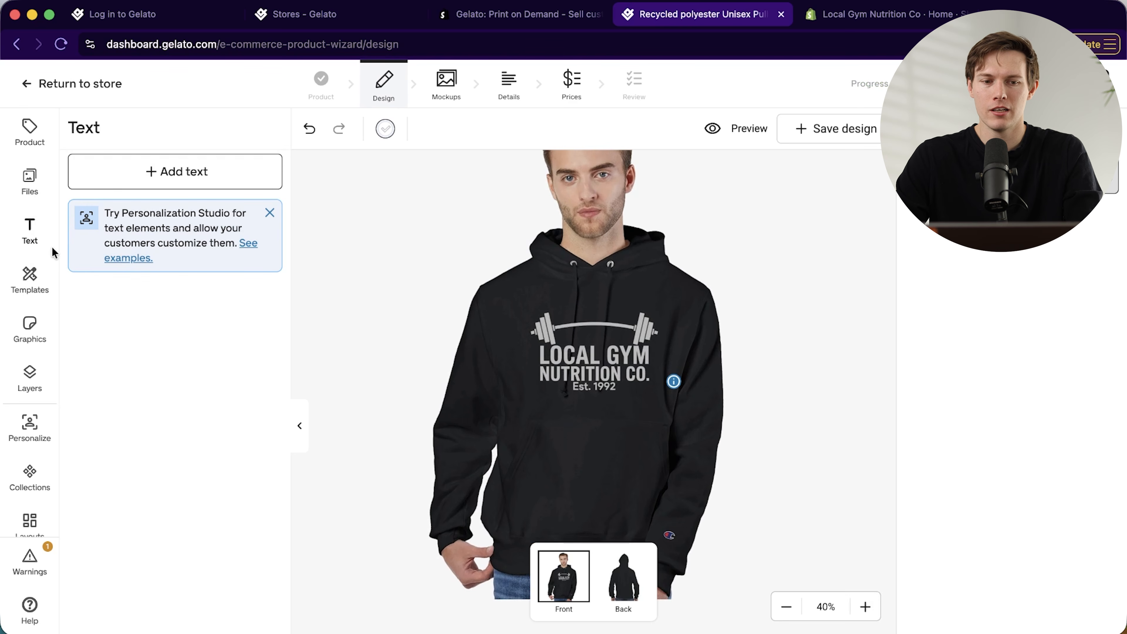
click(36, 281)
click(36, 335)
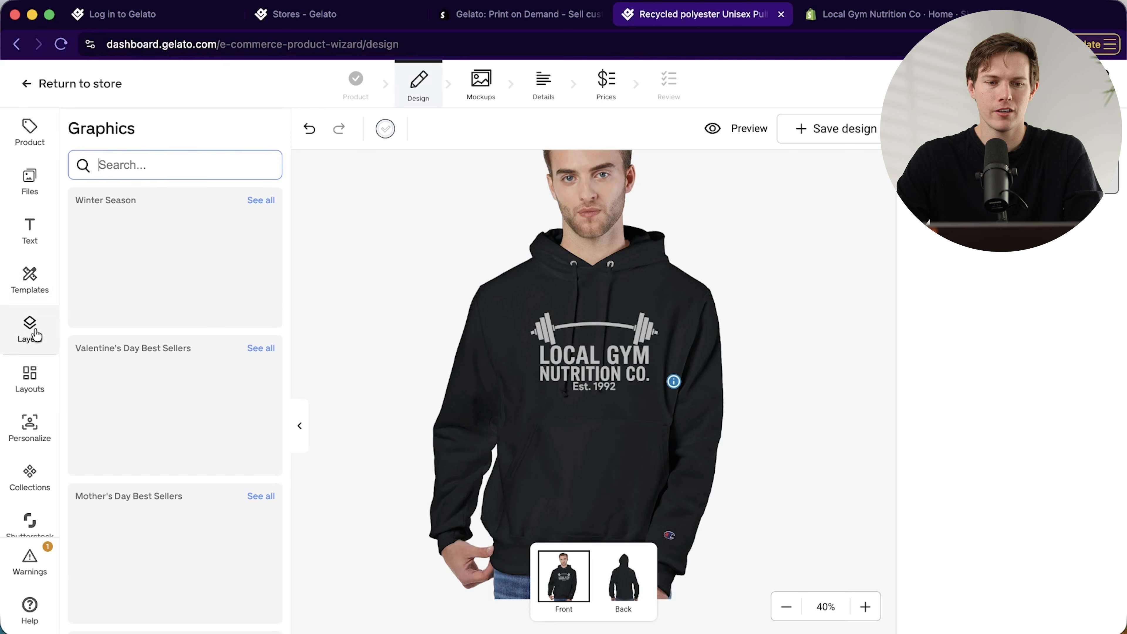
click(148, 164)
text(barbell)
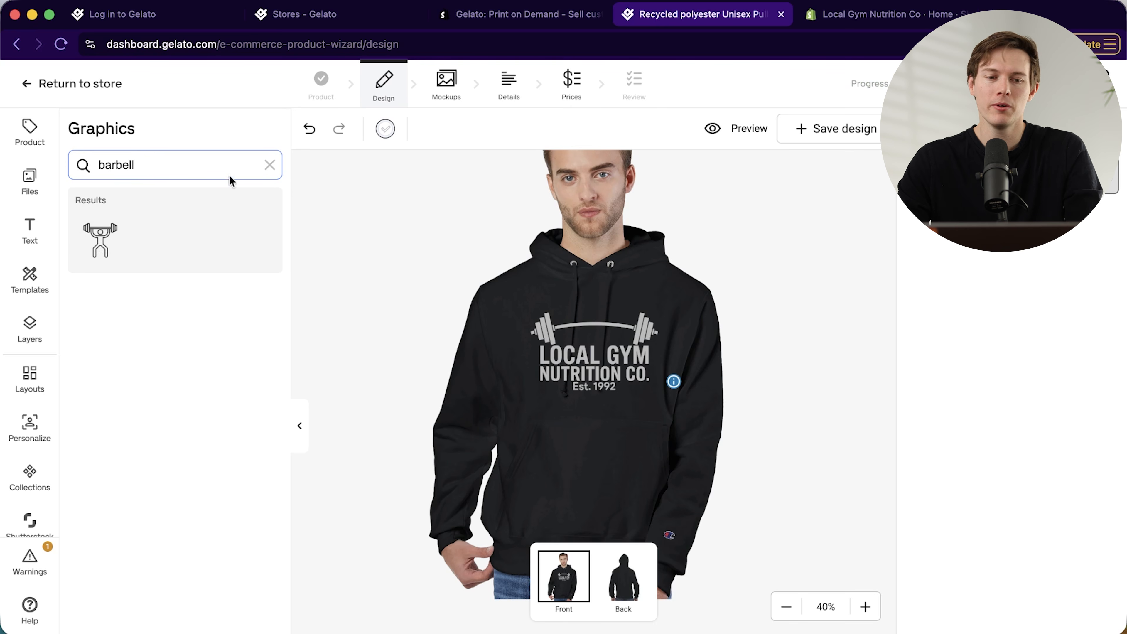
click(272, 165)
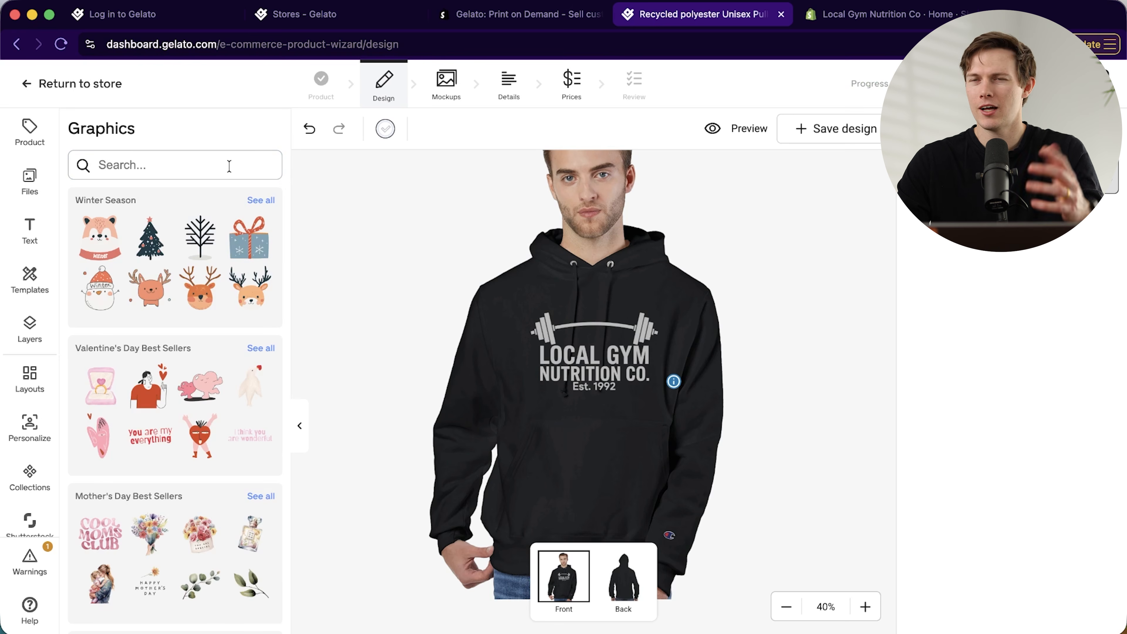
text(we)
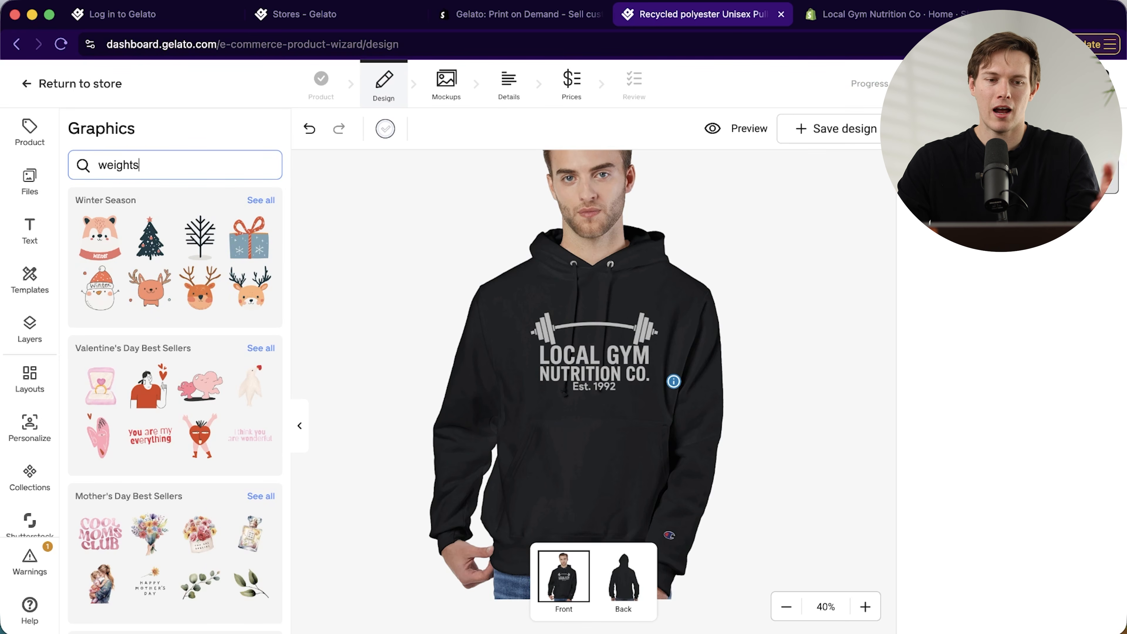
text(ights)
key(Return)
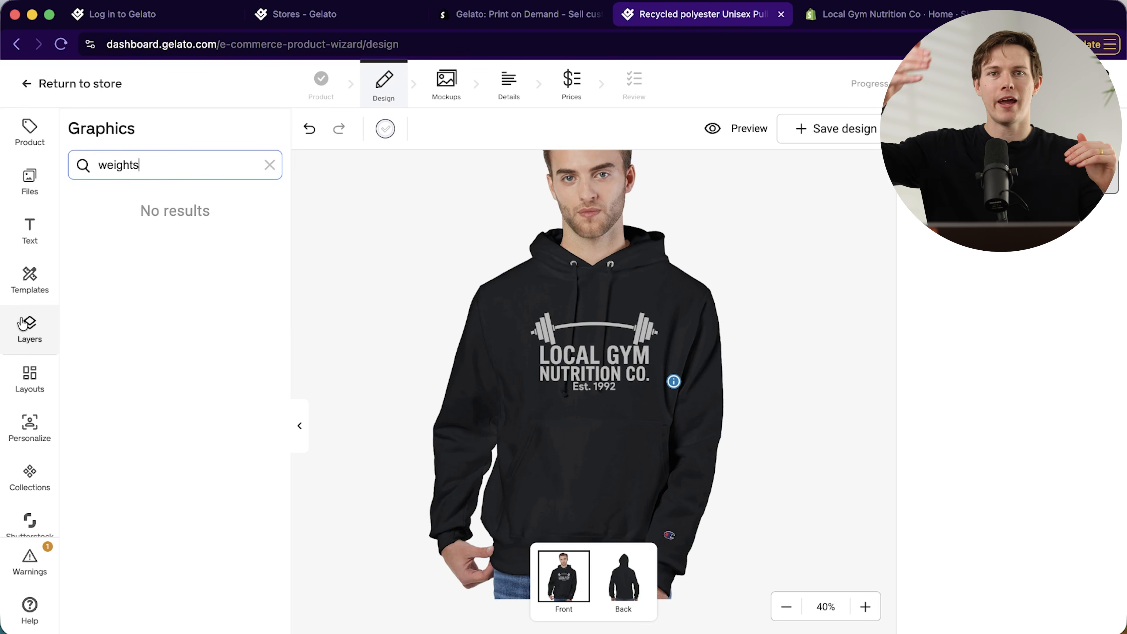
Look over the design's layers and the available layouts
click(27, 329)
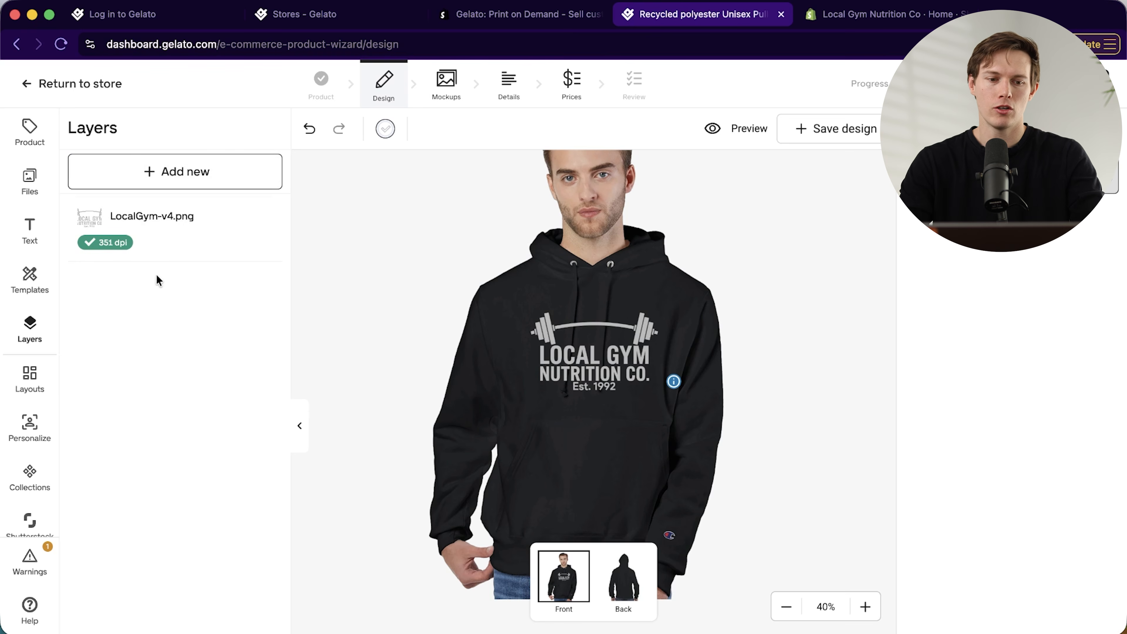
click(27, 390)
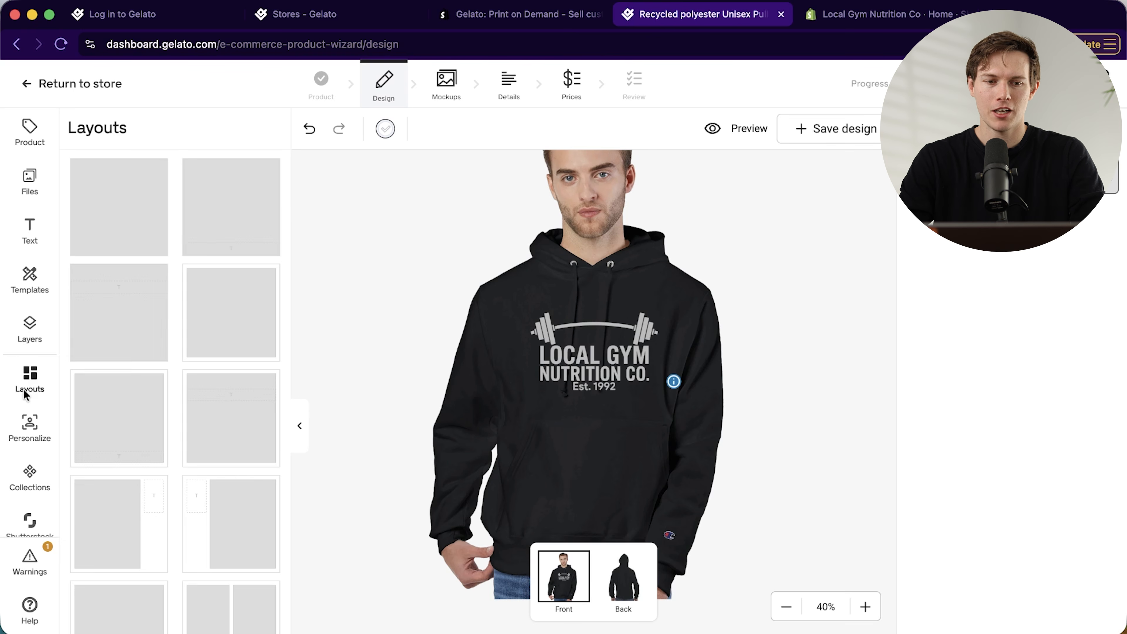
scroll(133, 378, down, 5)
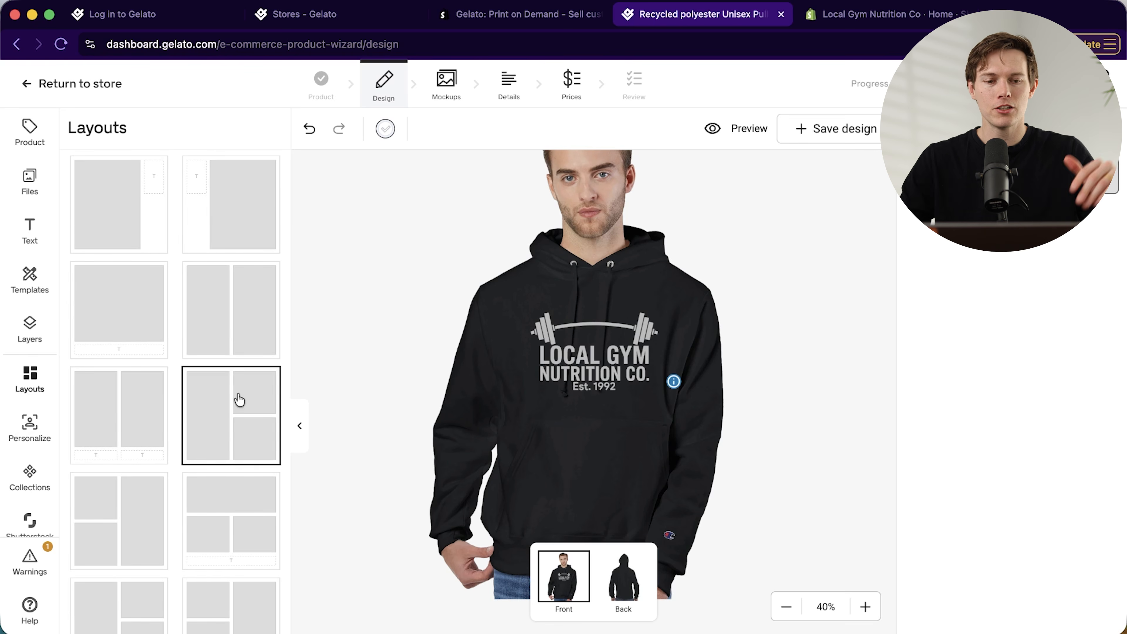
Examine the personalization types, customer settings and layer personalization options offered for the hoodie
click(46, 440)
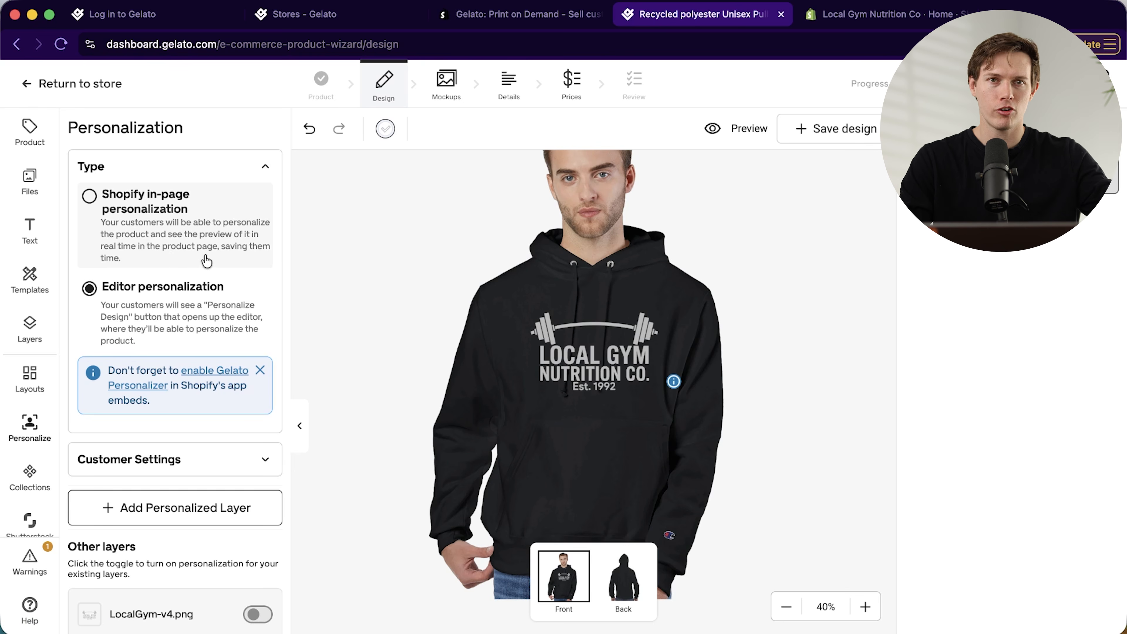
click(231, 266)
click(227, 304)
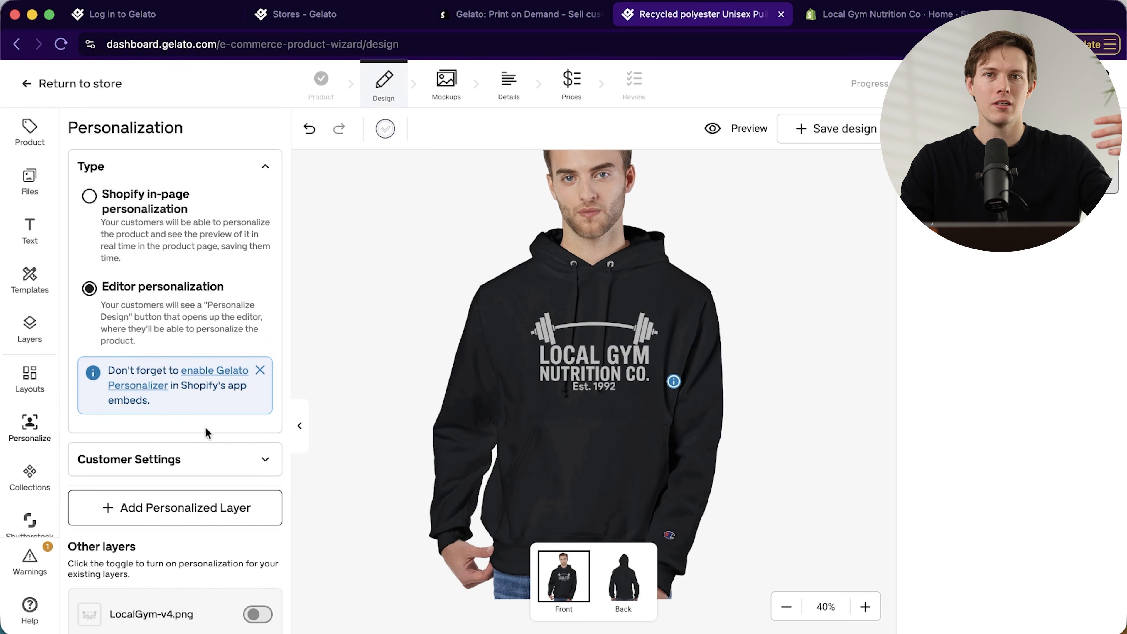
scroll(207, 444, down, 1)
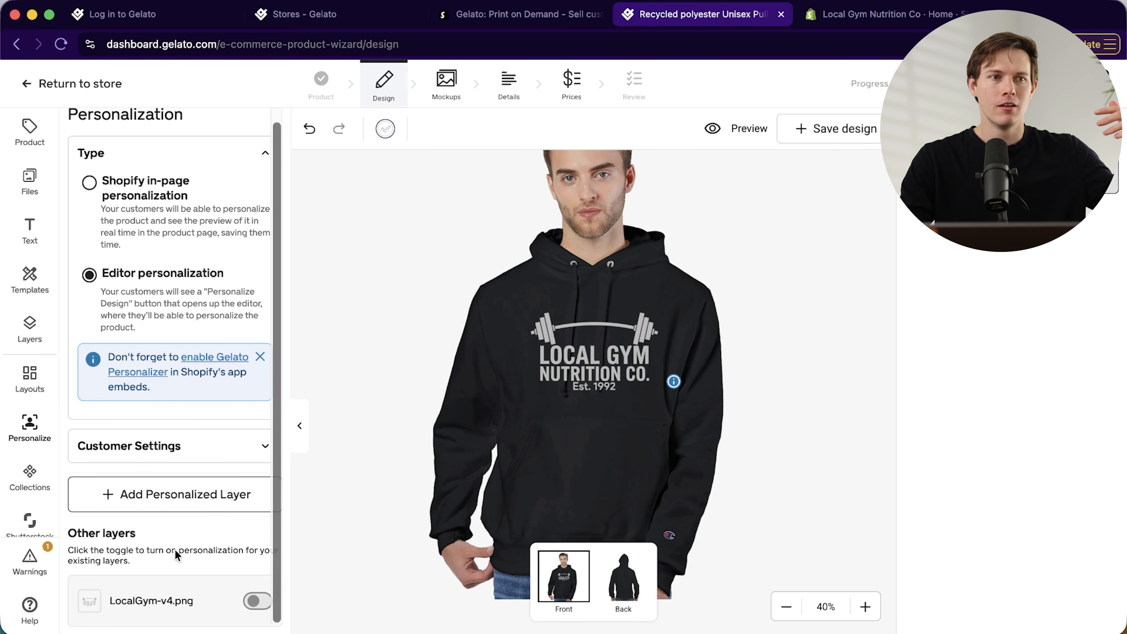
scroll(209, 480, up, 1)
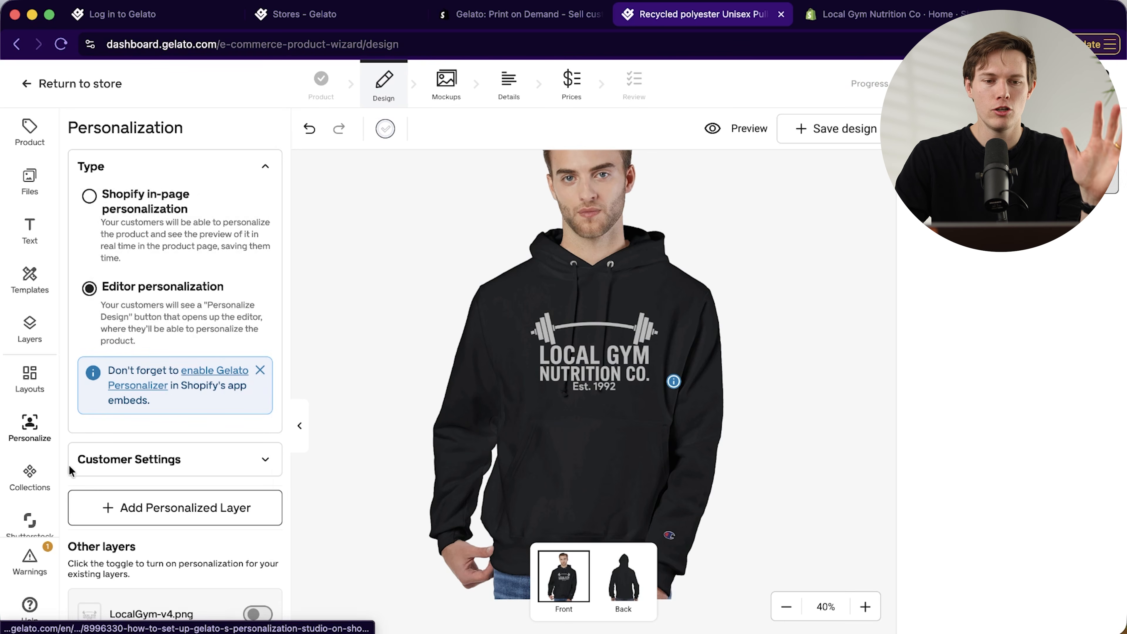
Look over the remaining design tools, including the line and rectangle shapes, and return to the hoodie's product options
scroll(43, 477, down, 3)
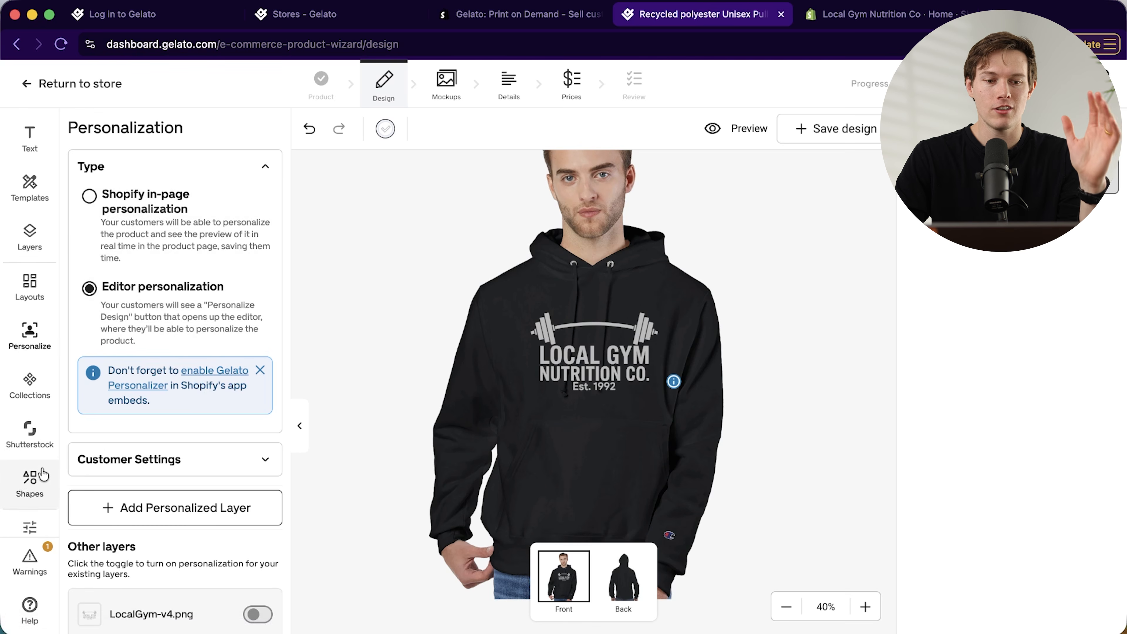
scroll(43, 475, down, 2)
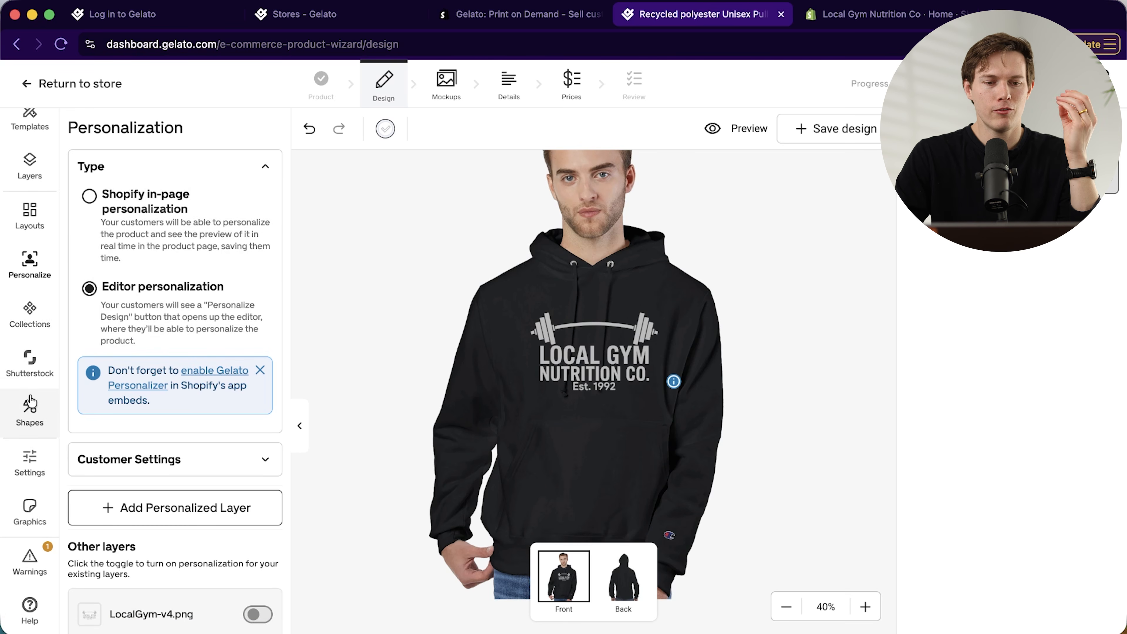
click(30, 360)
click(31, 412)
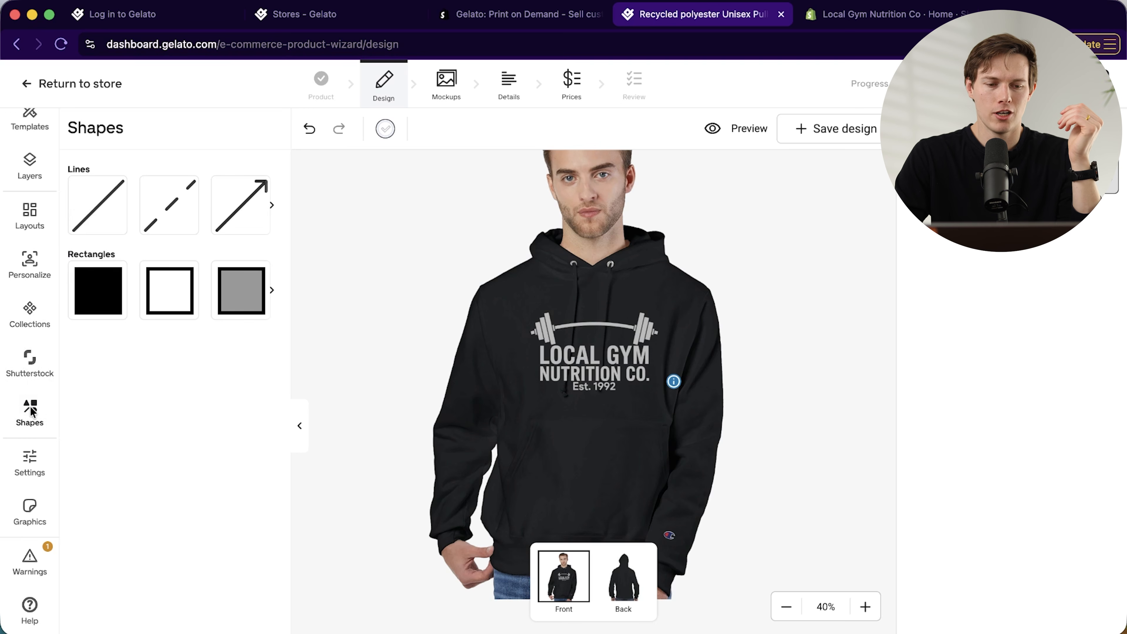
scroll(27, 311, up, 4)
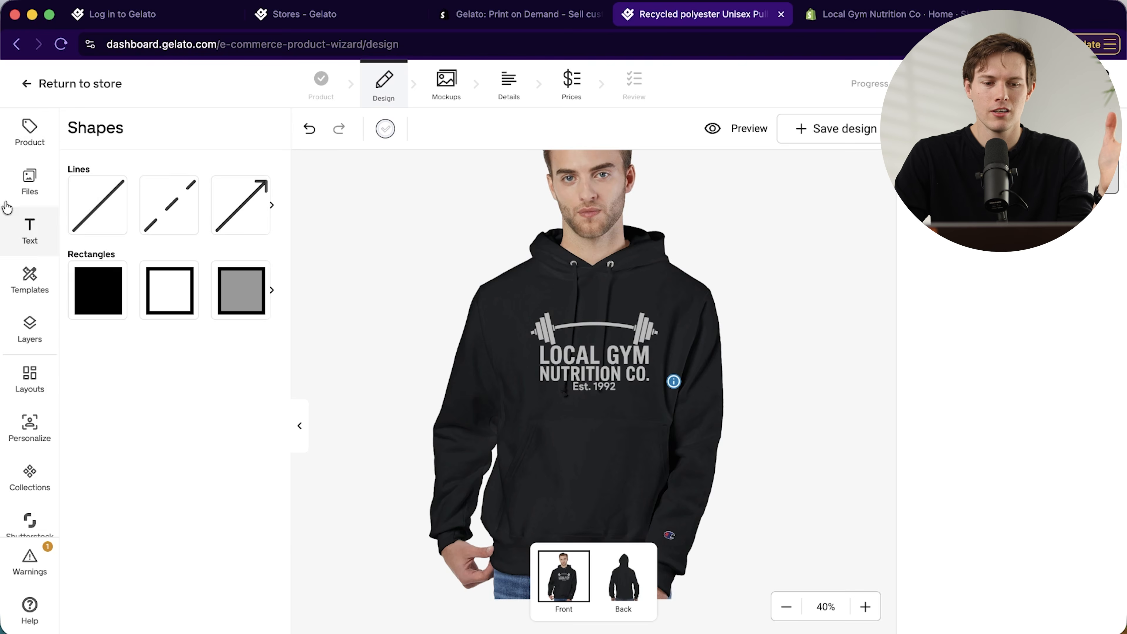
click(23, 139)
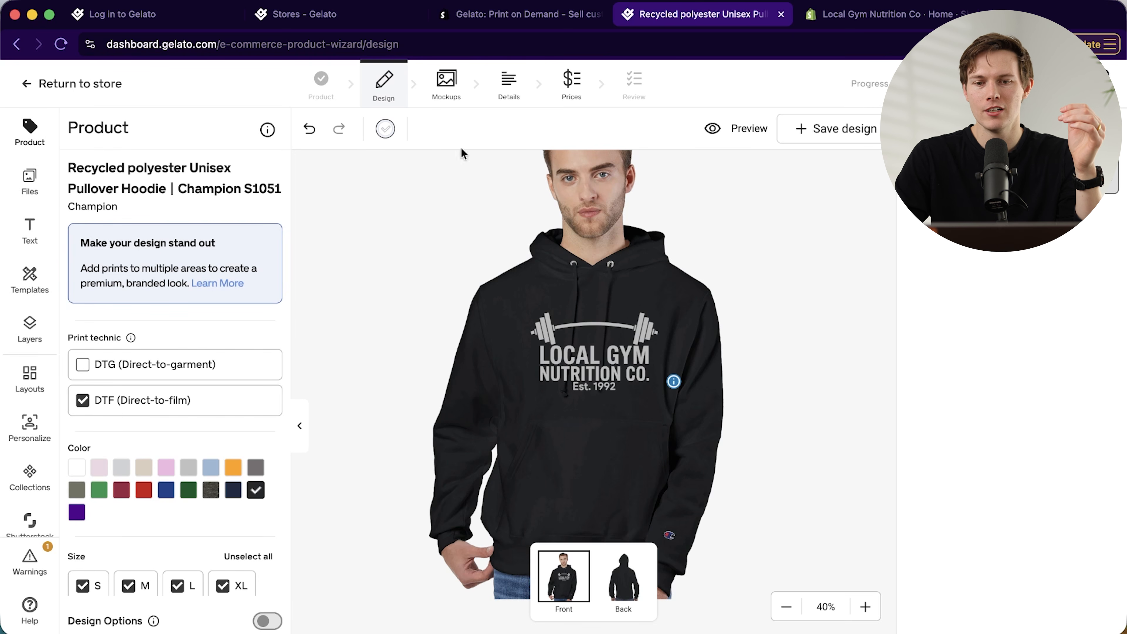
Continue to the mockups and include the back view, sleeve close-up and both angled views of the hoodie
click(618, 342)
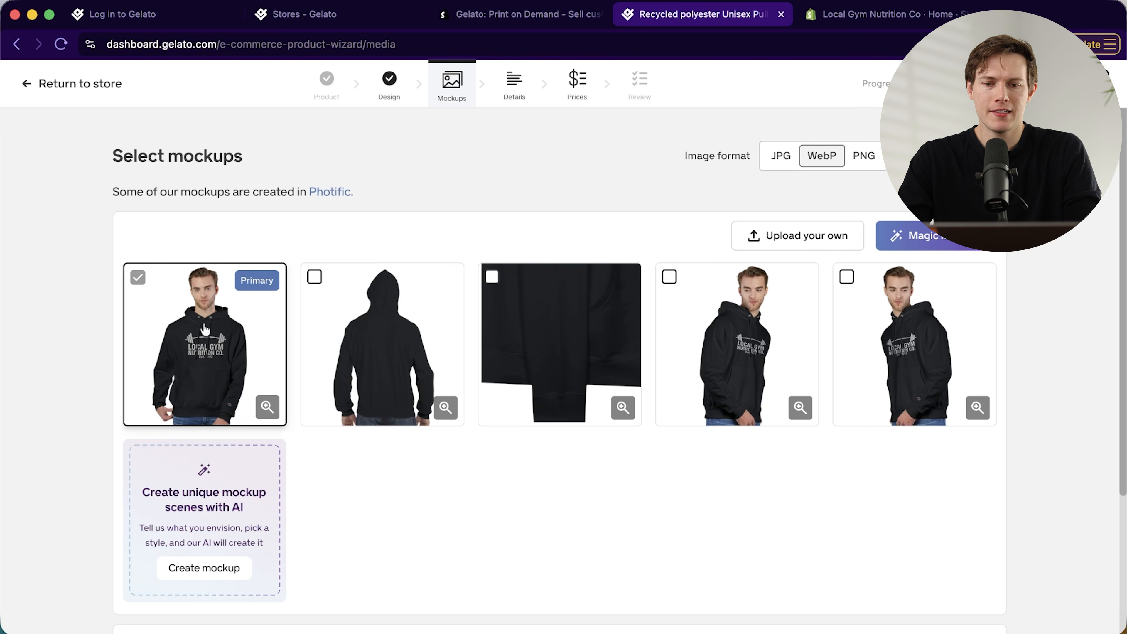
click(346, 289)
click(528, 292)
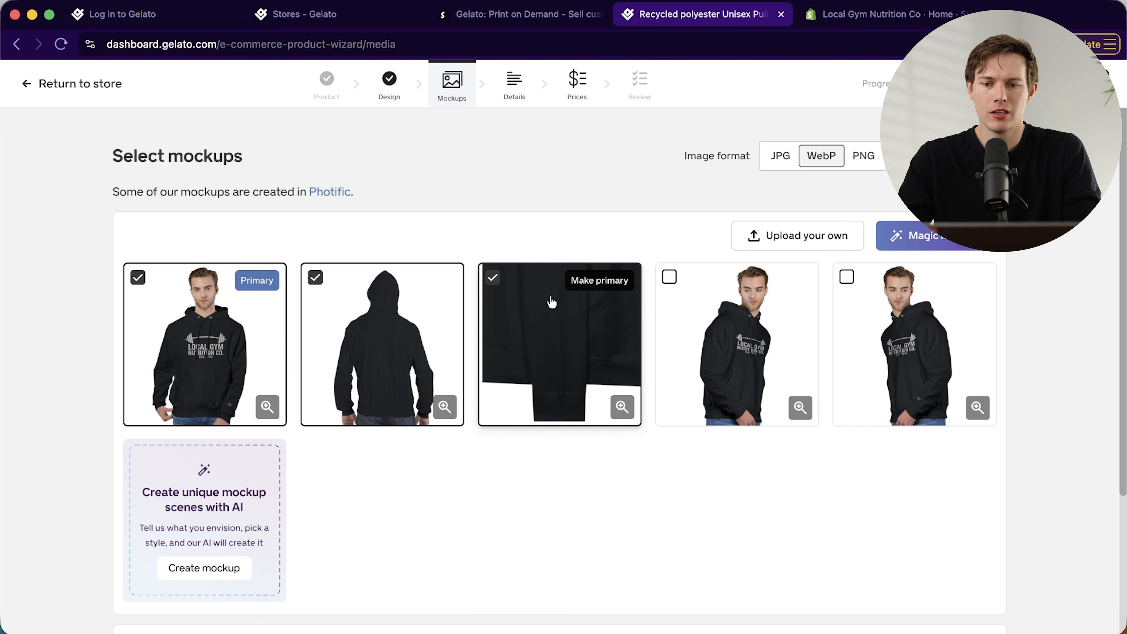
click(724, 297)
click(873, 295)
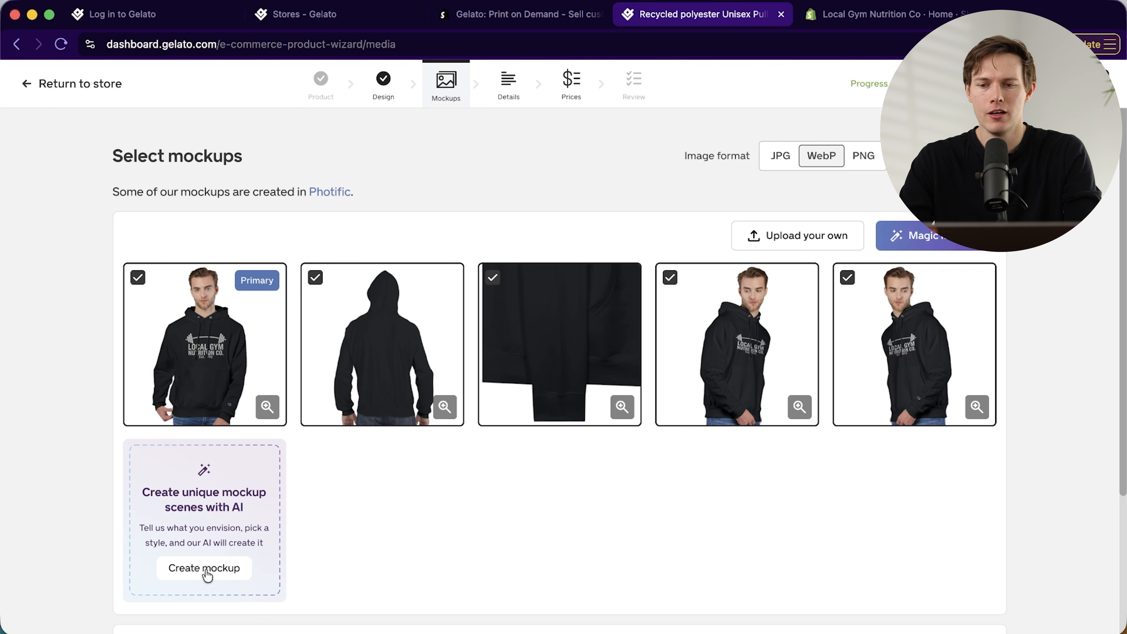
Generate and add an AI Flat lay mockup with the prompt "flat lay of gym floor with workout plan, pen, and blender bottle on a gym floor"
click(194, 573)
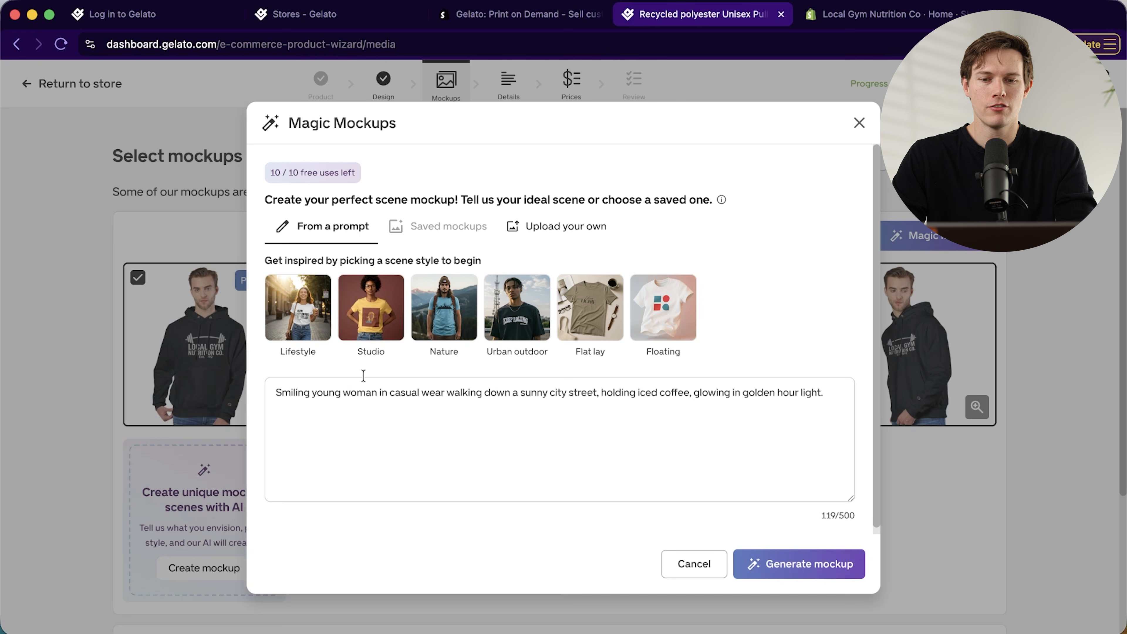
click(567, 315)
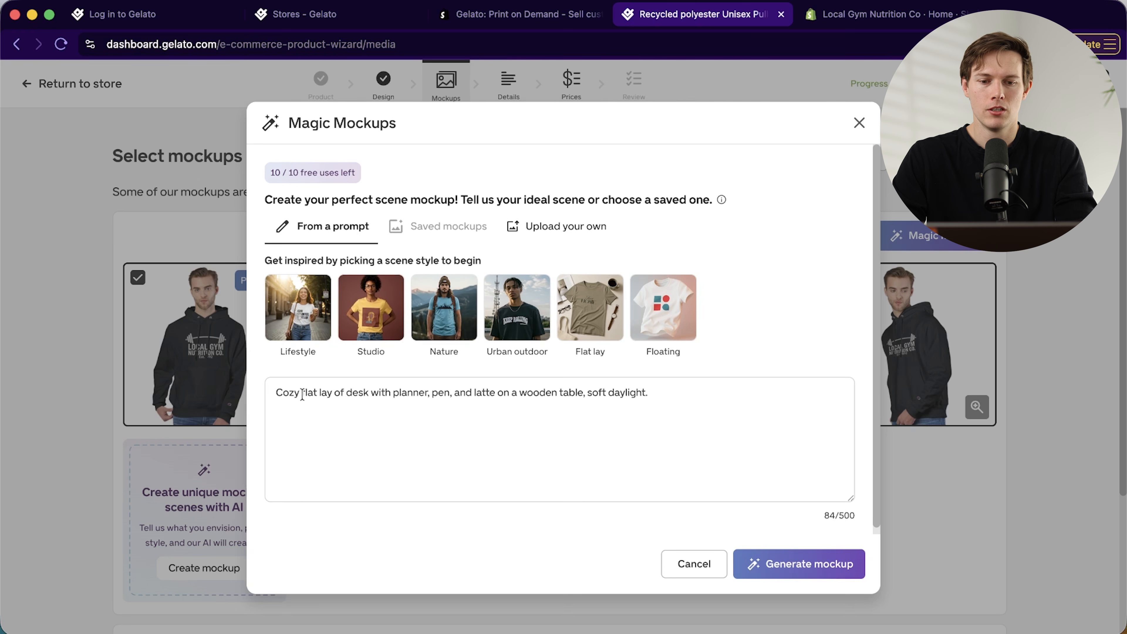
key(super+a)
text(flat lay of gym floor with workout plan, pen, and blender bottle on a gym floor)
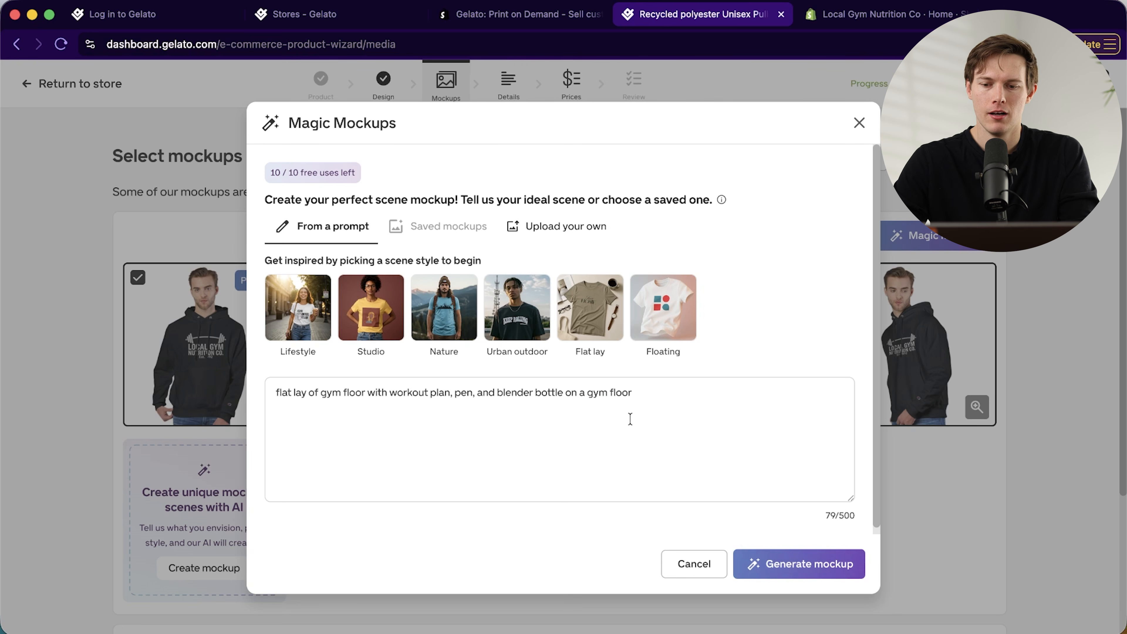
click(785, 563)
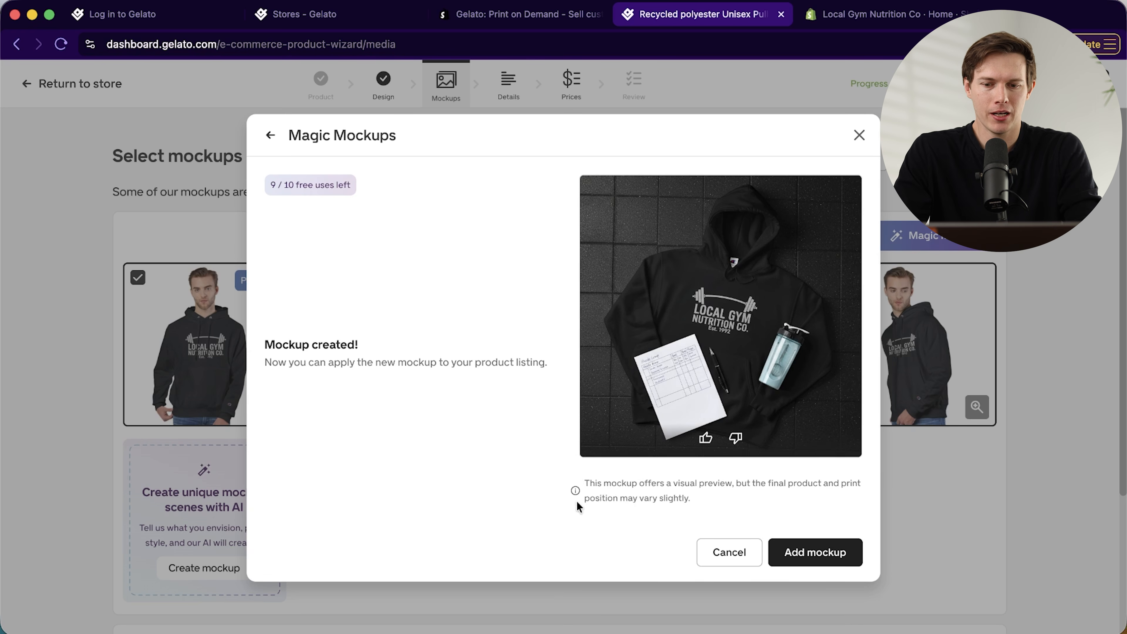
click(813, 553)
Generate another AI mockup from a prompt describing a jacked gym bro wearing the hoodie
scroll(754, 542, down, 5)
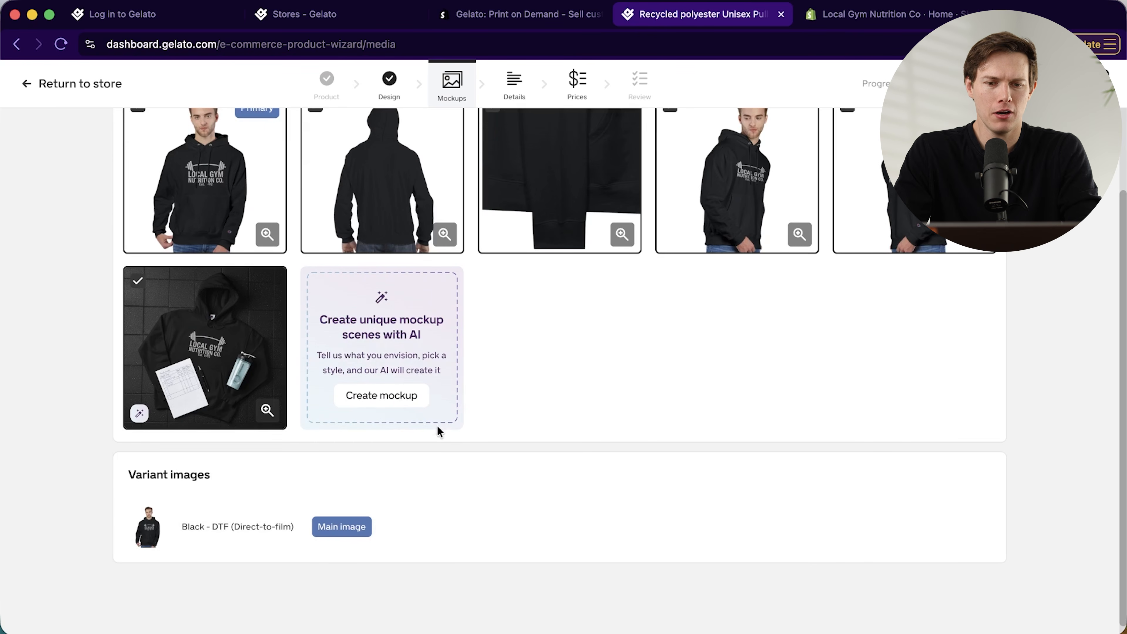
click(403, 402)
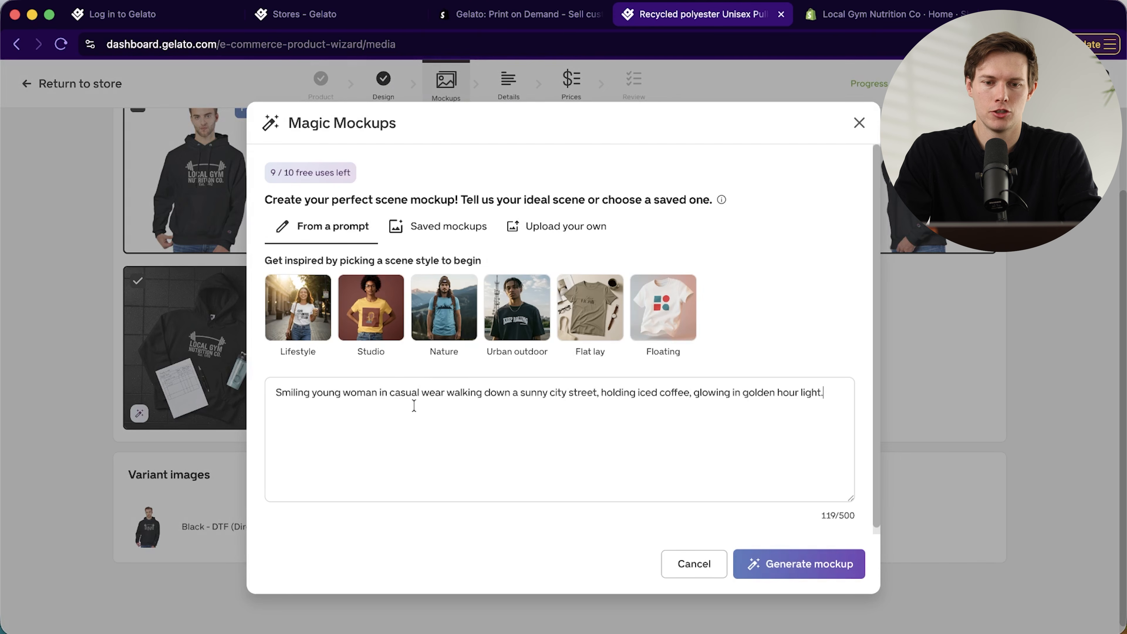
triple_click(414, 406)
text(a jacked gym bro wea)
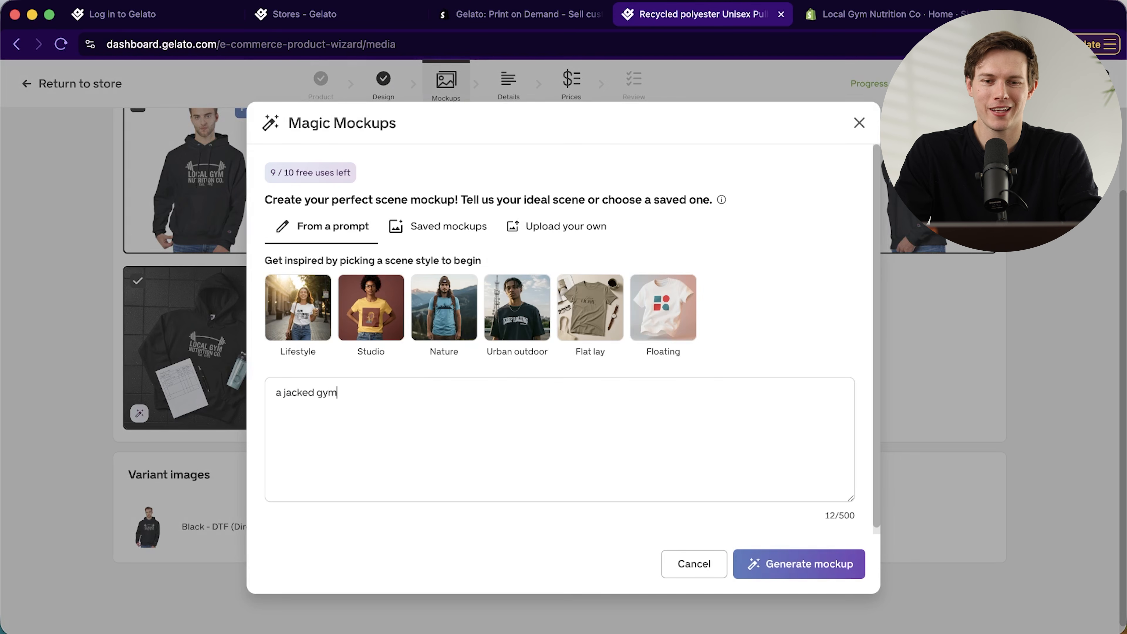
text(ring the)
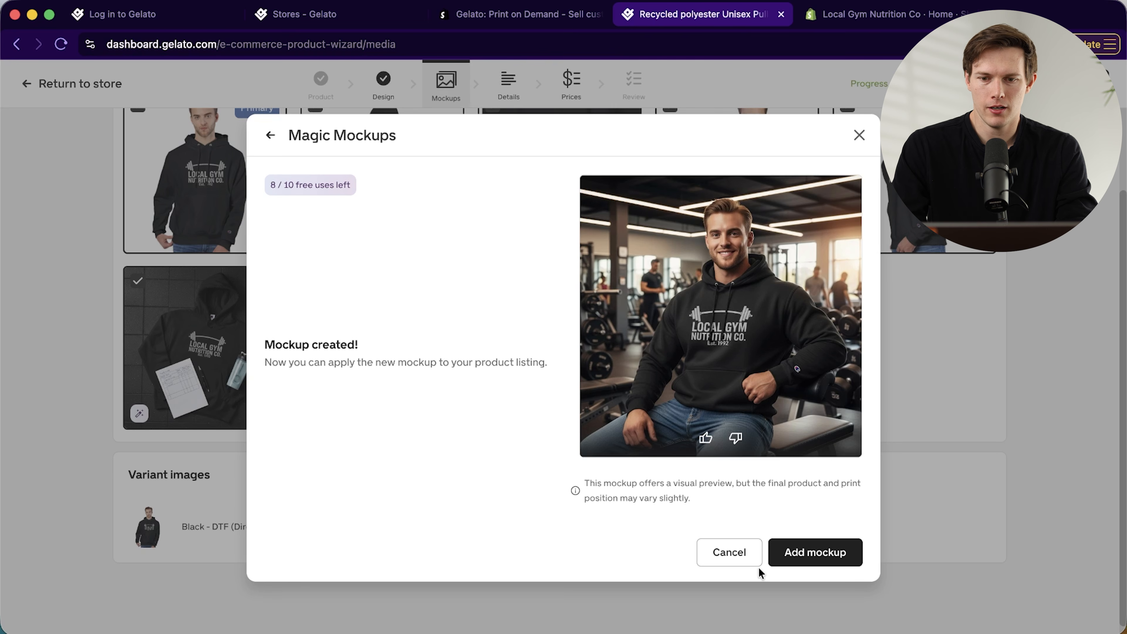
Regenerate the mockup with a very strong, dark-haired, bearded man in gym shorts and wrist wraps before a bench rack, and add it to the product
click(288, 135)
text(rong)
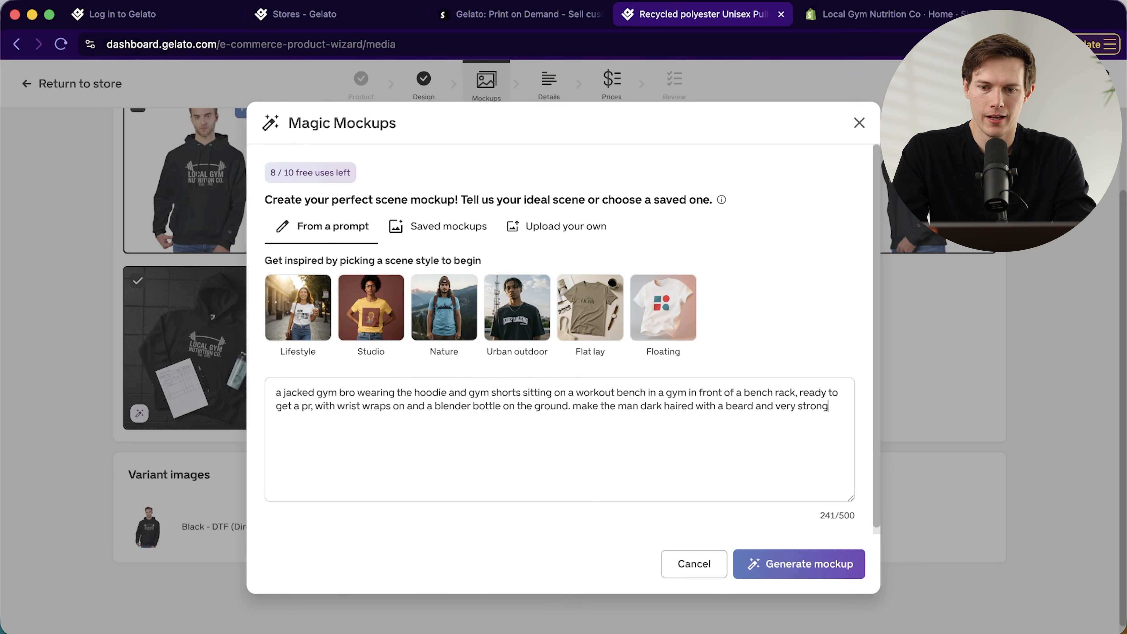
click(795, 564)
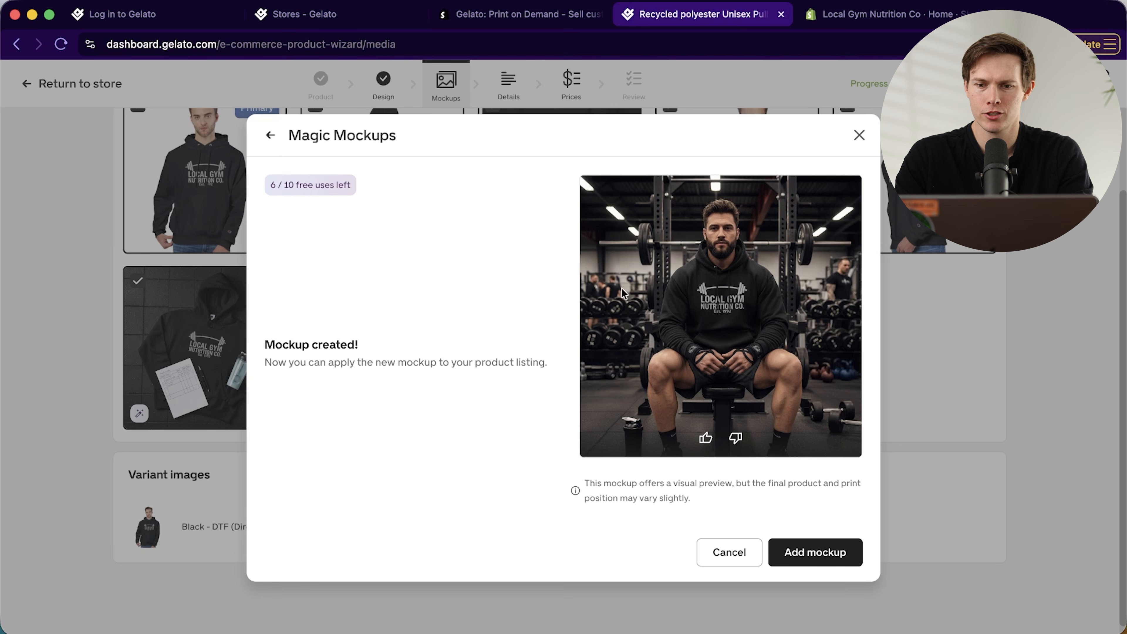
click(830, 559)
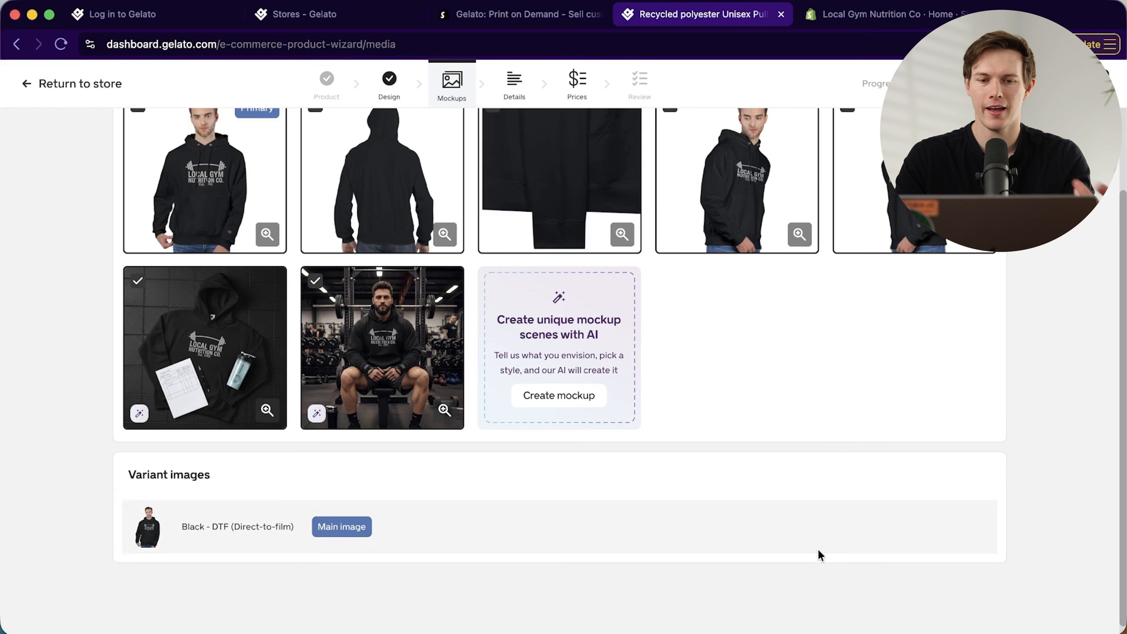
Continue to the product details and remove "S1051" and "Champion" from after the divider in the title
scroll(728, 484, up, 3)
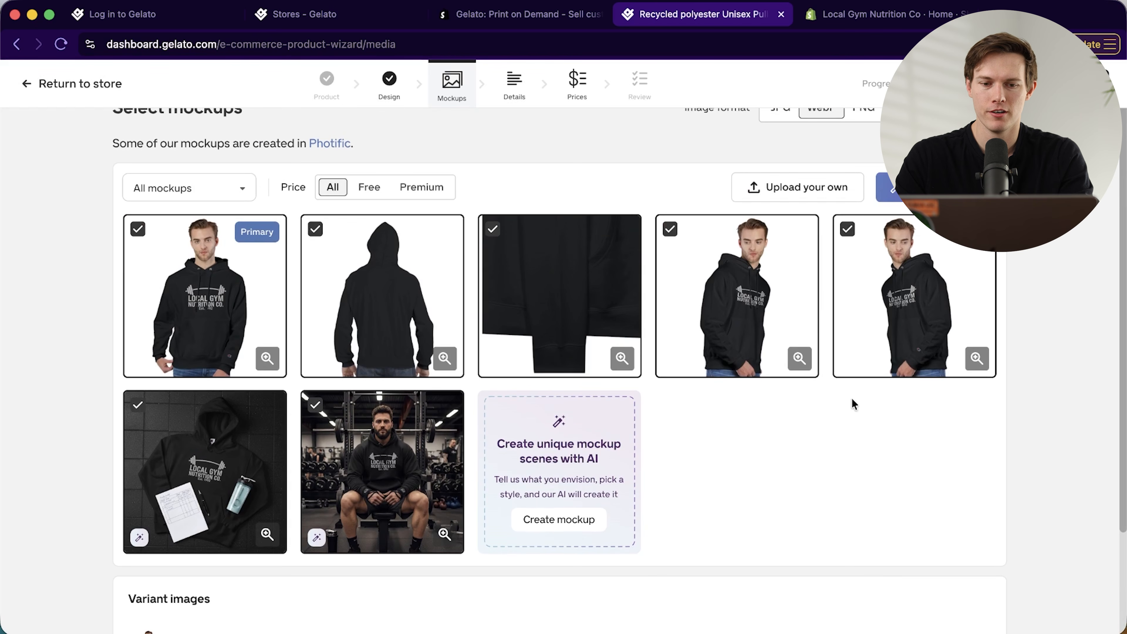
click(388, 407)
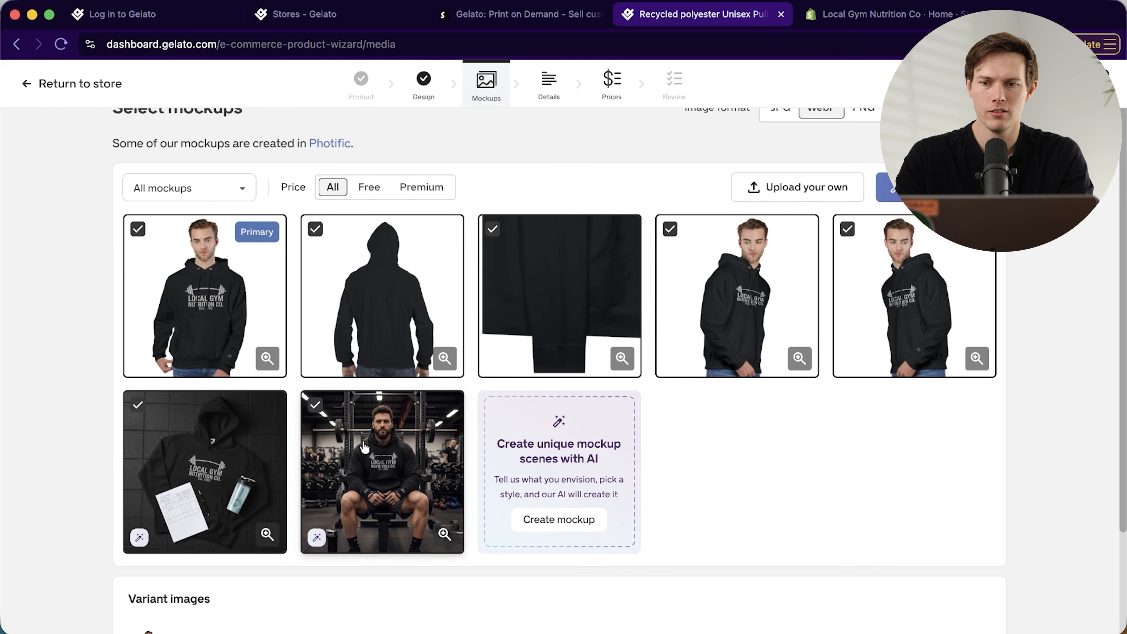
scroll(368, 447, up, 1)
click(1034, 83)
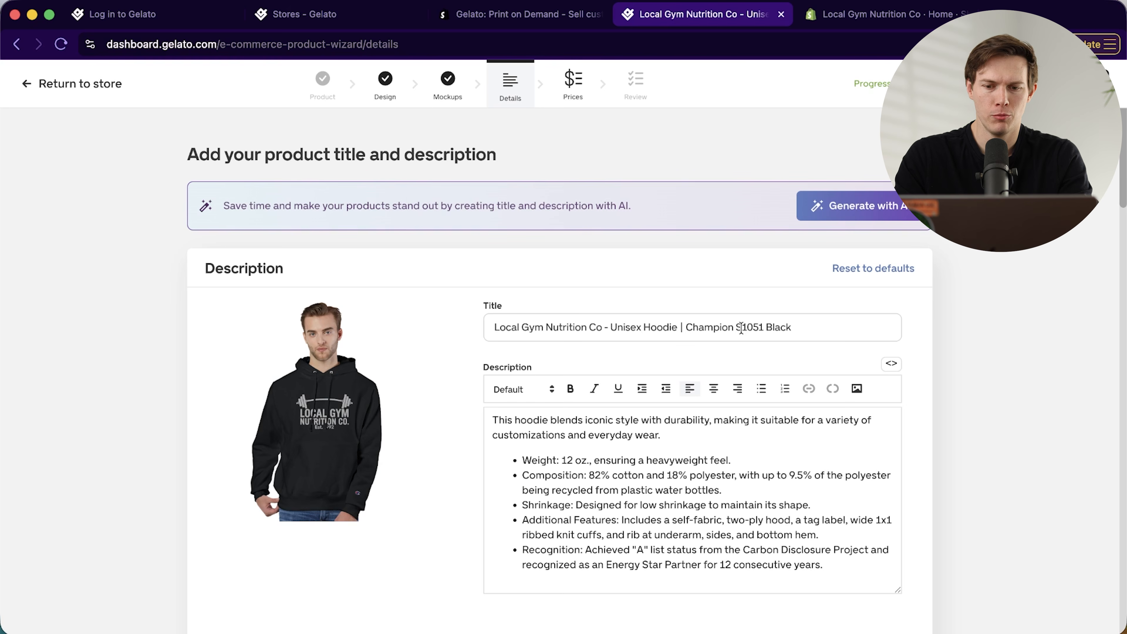
drag(736, 329, 767, 329)
key(BackSpace)
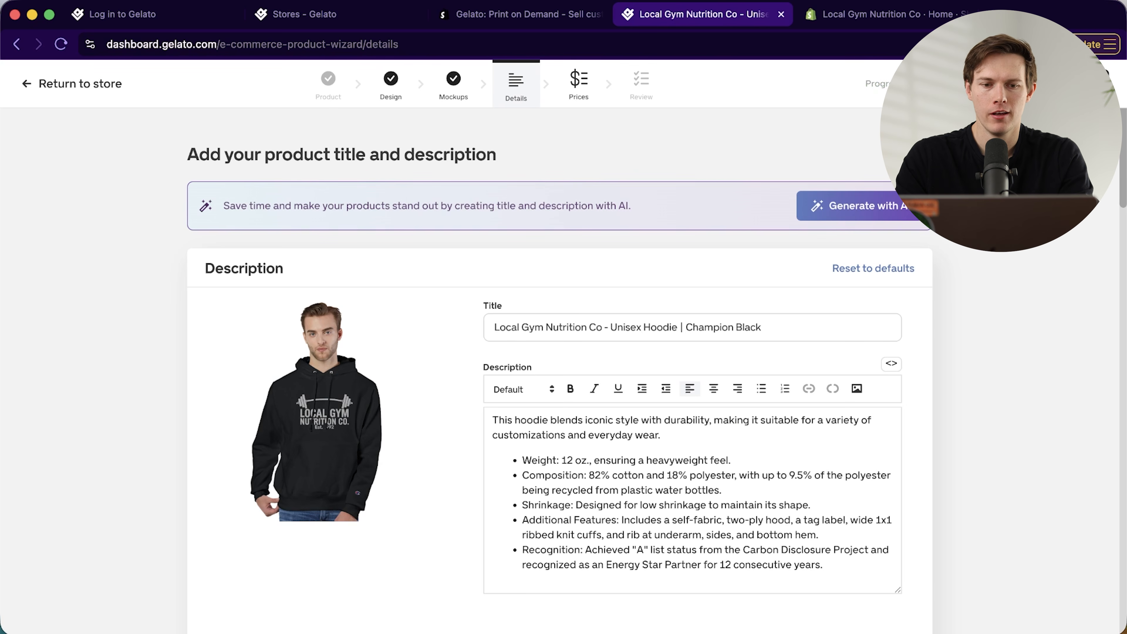
double_click(689, 325)
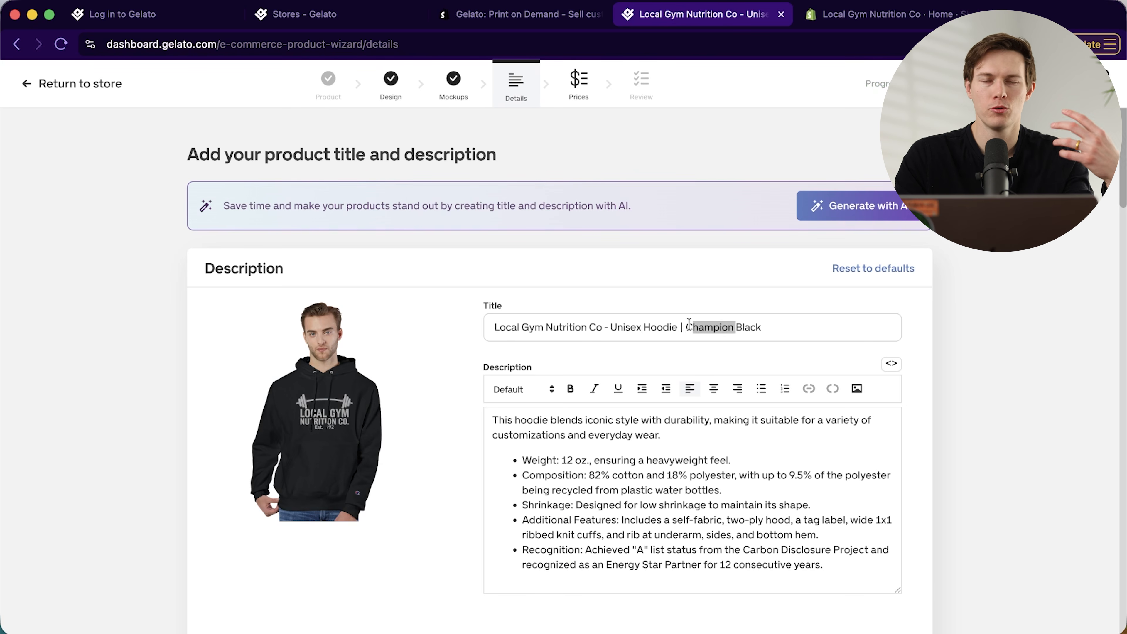
key(BackSpace)
Look over the care instructions and store settings, and insert "Champion" before "Hoodie" in the title
scroll(679, 385, down, 15)
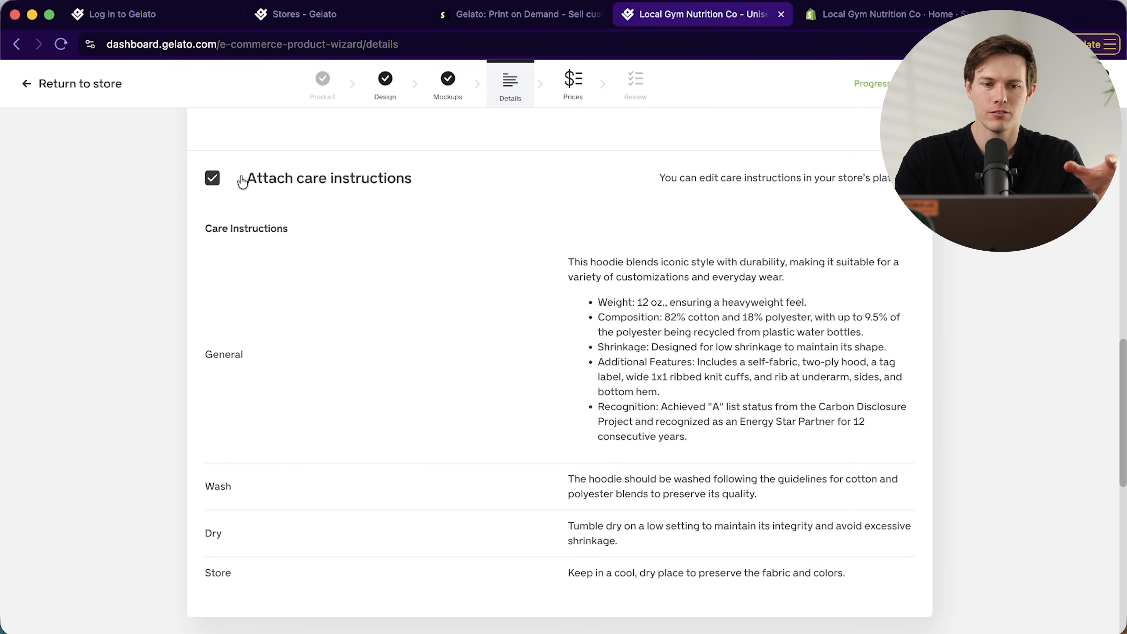
scroll(509, 340, down, 10)
scroll(334, 335, down, 3)
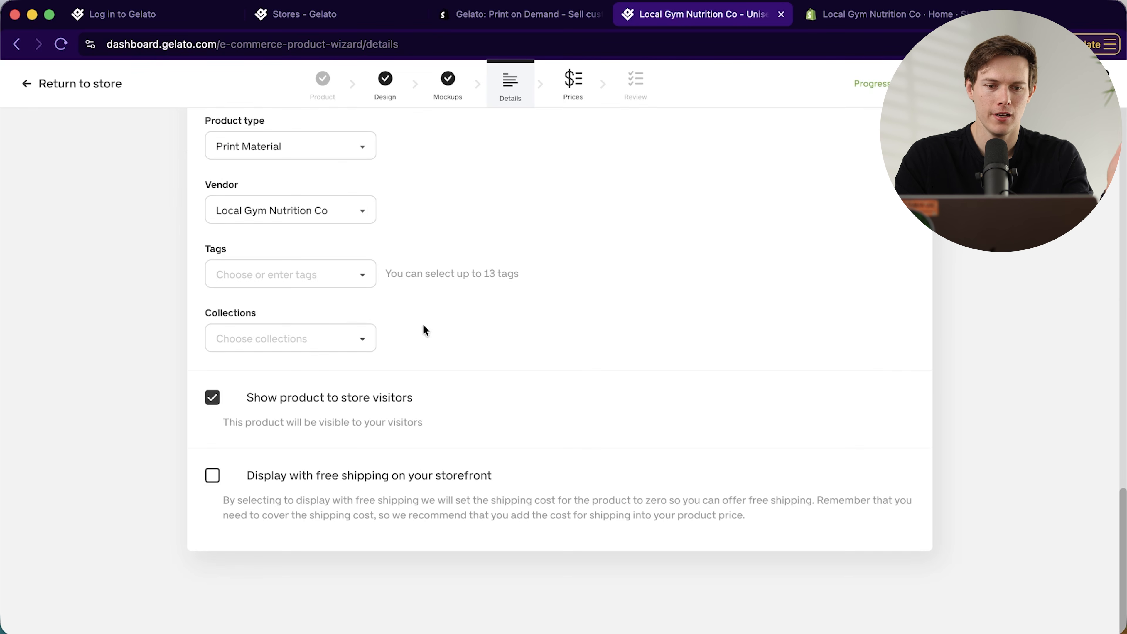
scroll(748, 362, up, 20)
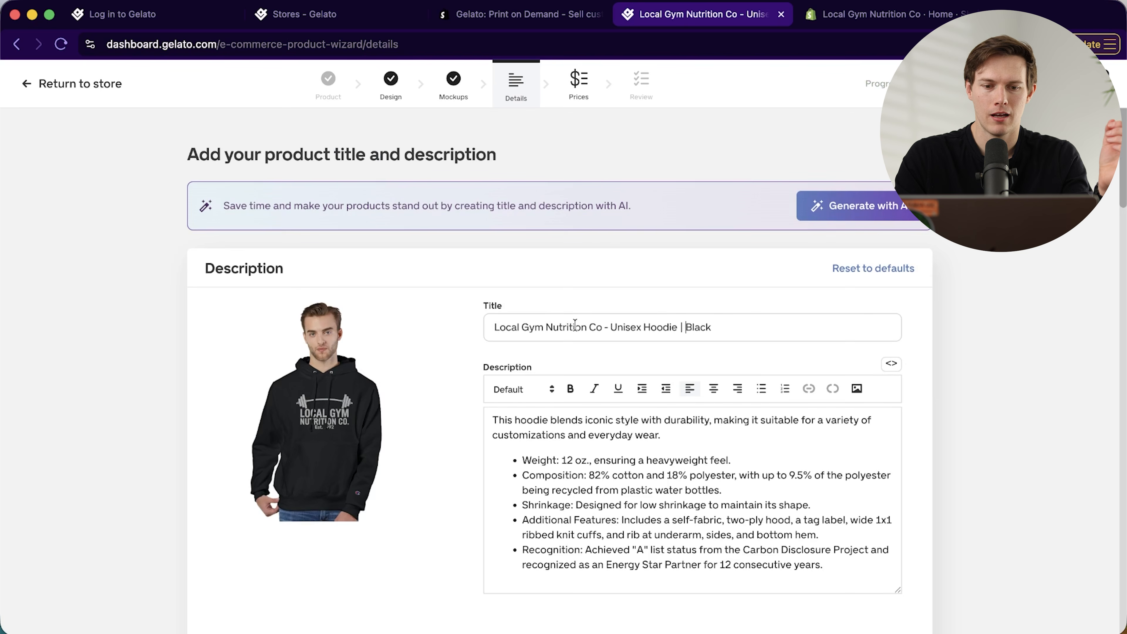
text(Champion)
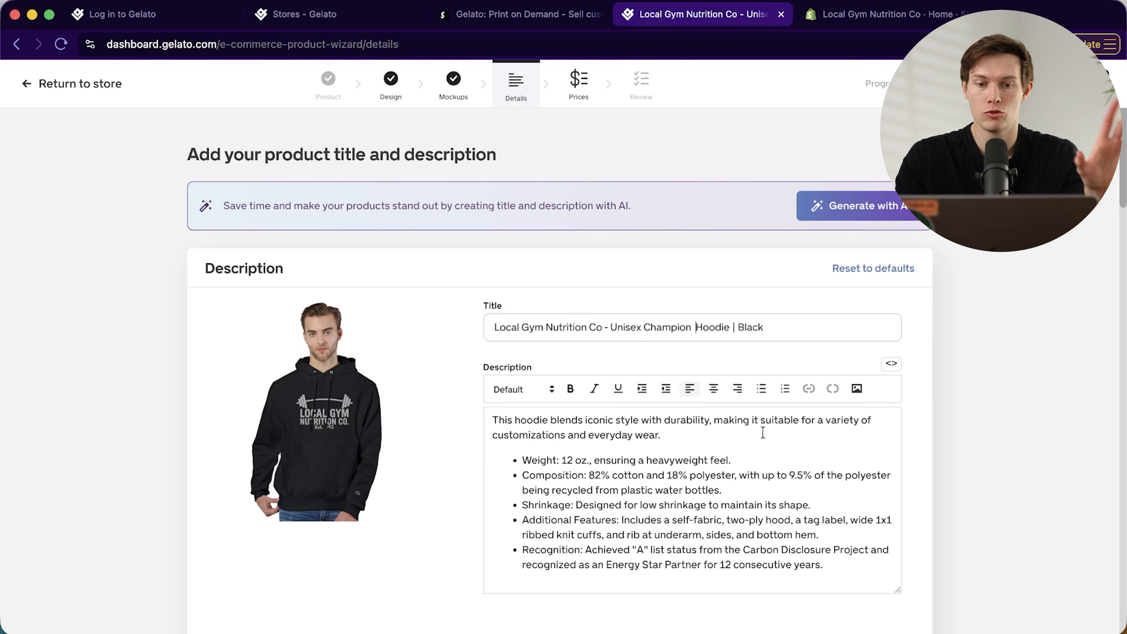
Continue to pricing and set a fixed profit of 10 USD for all hoodie variants
scroll(760, 451, down, 20)
scroll(757, 450, down, 2)
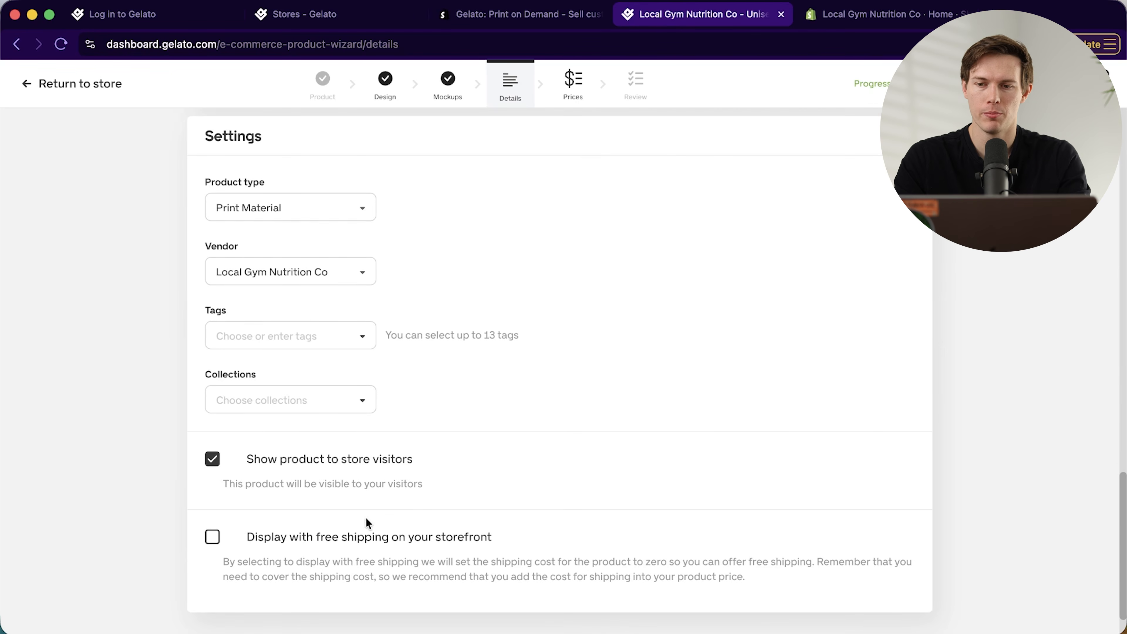
click(1036, 84)
scroll(787, 259, up, 5)
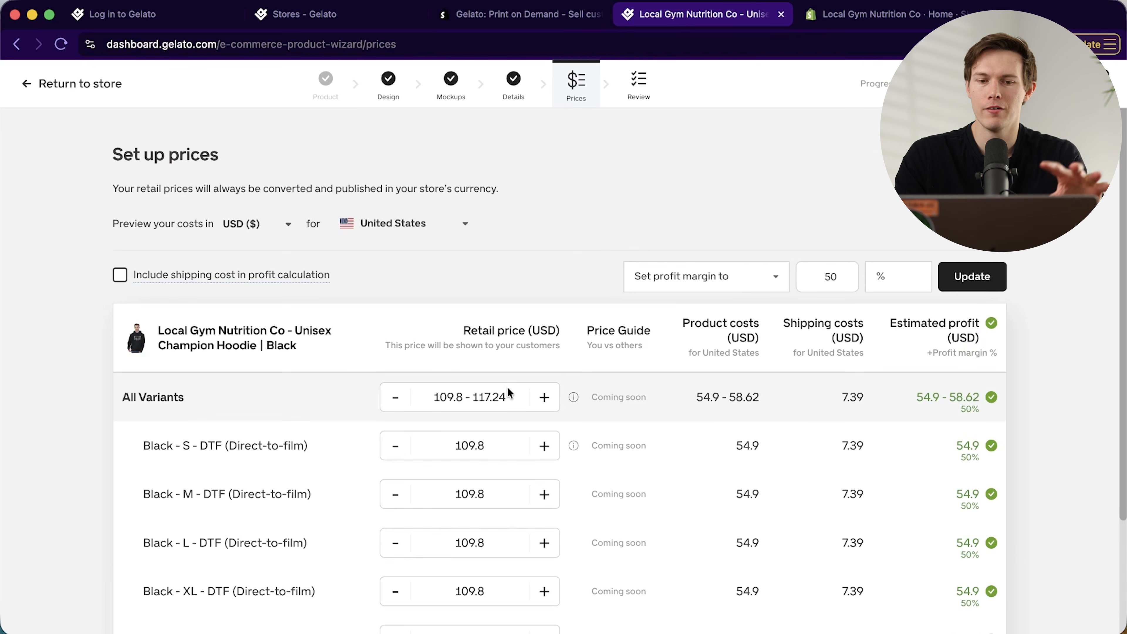
scroll(594, 463, down, 4)
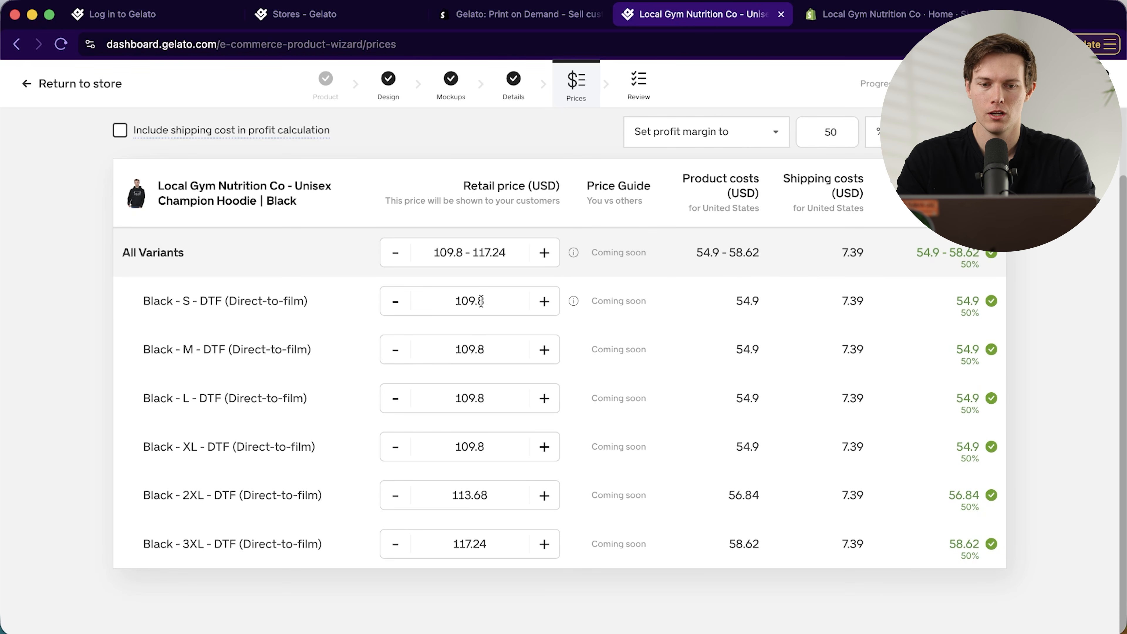
click(756, 141)
click(733, 197)
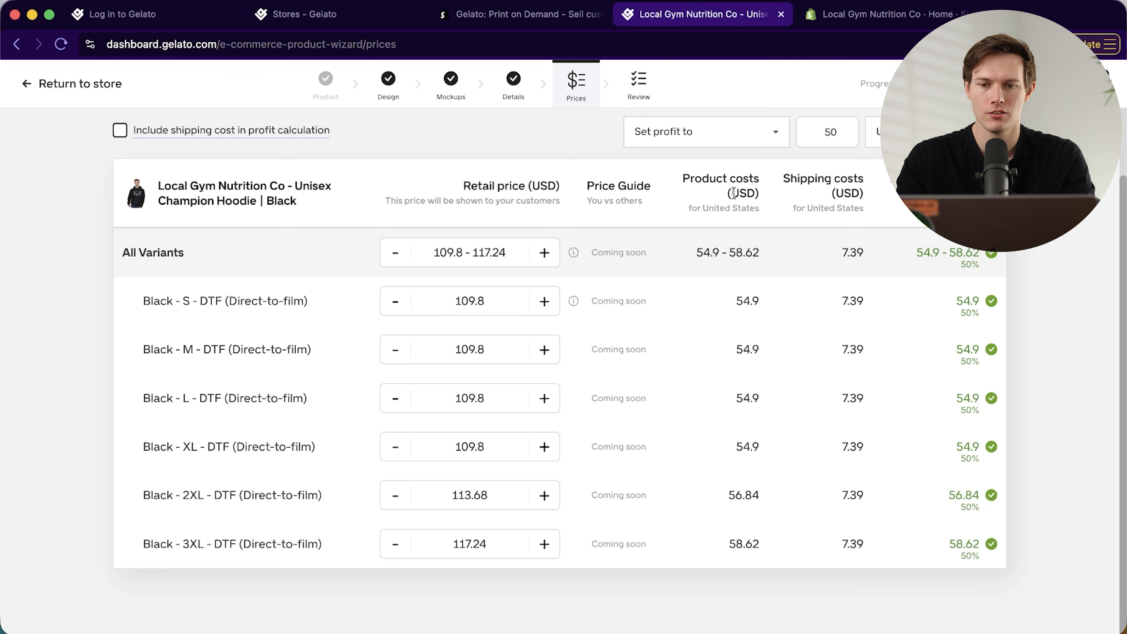
double_click(830, 132)
text(1)
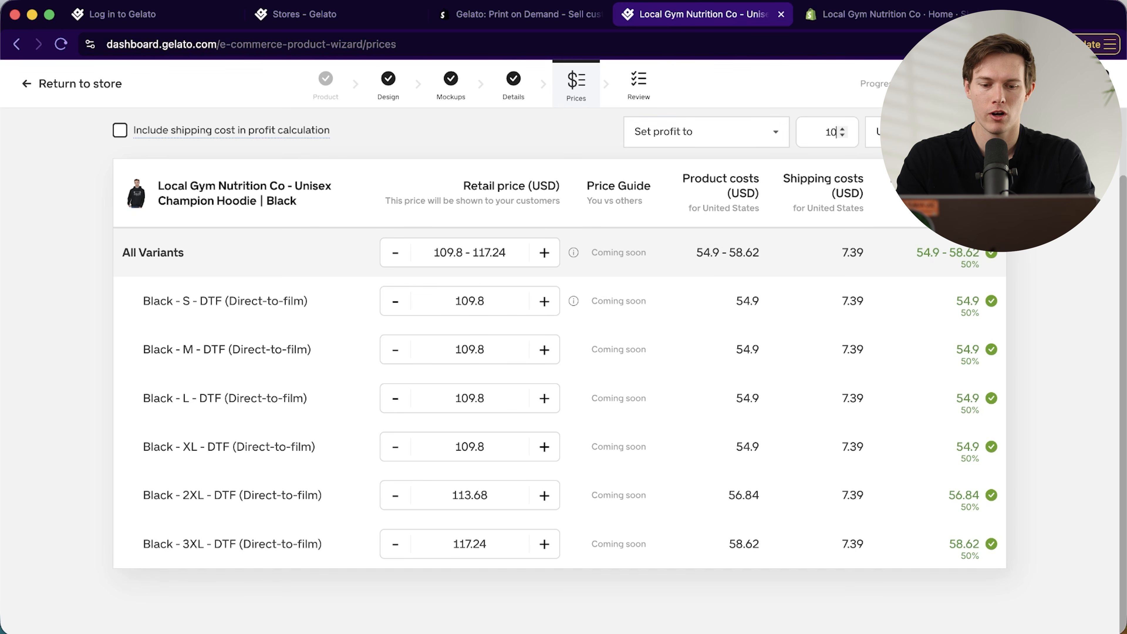
key(Return)
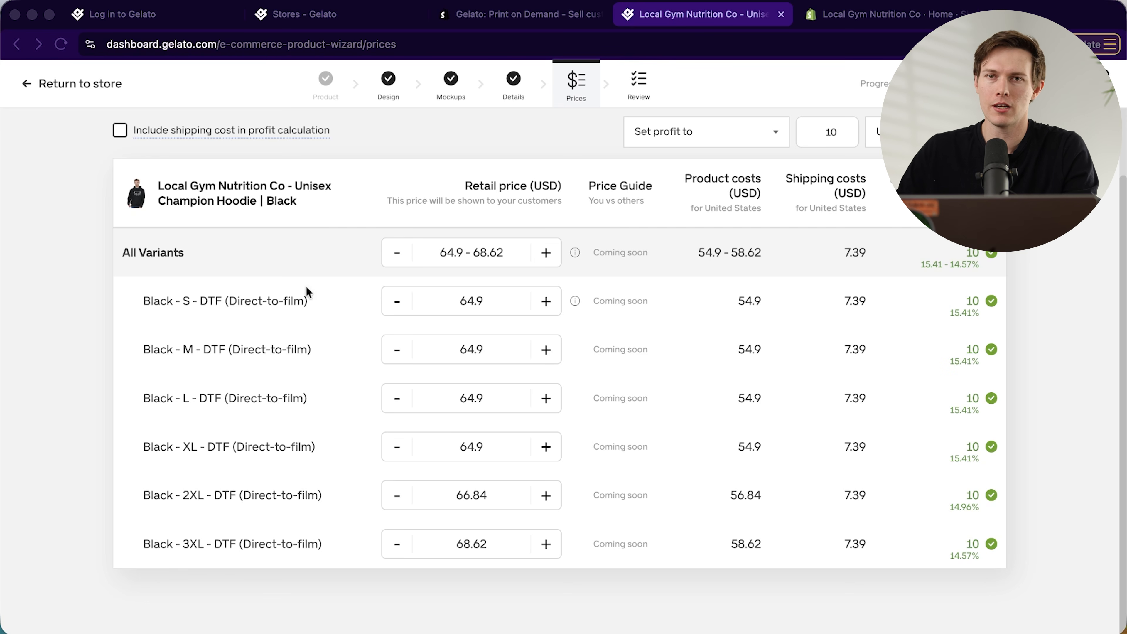
Compare the variants' profits with and without the shipping cost included in the calculation
scroll(753, 319, up, 3)
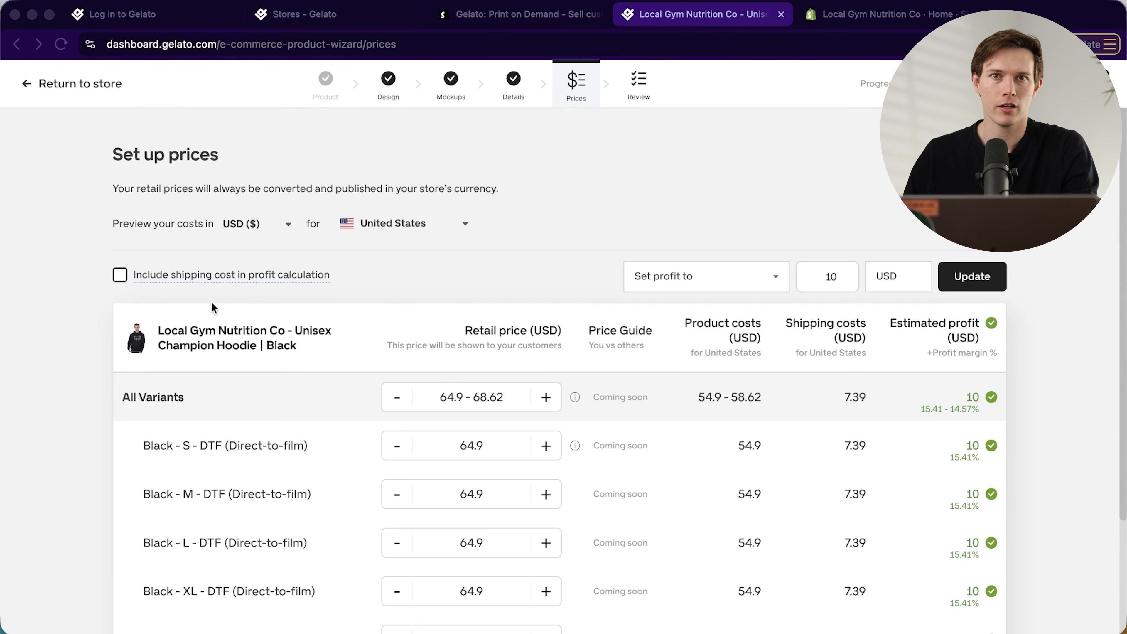
click(120, 275)
click(120, 277)
click(121, 276)
click(120, 276)
scroll(532, 260, down, 3)
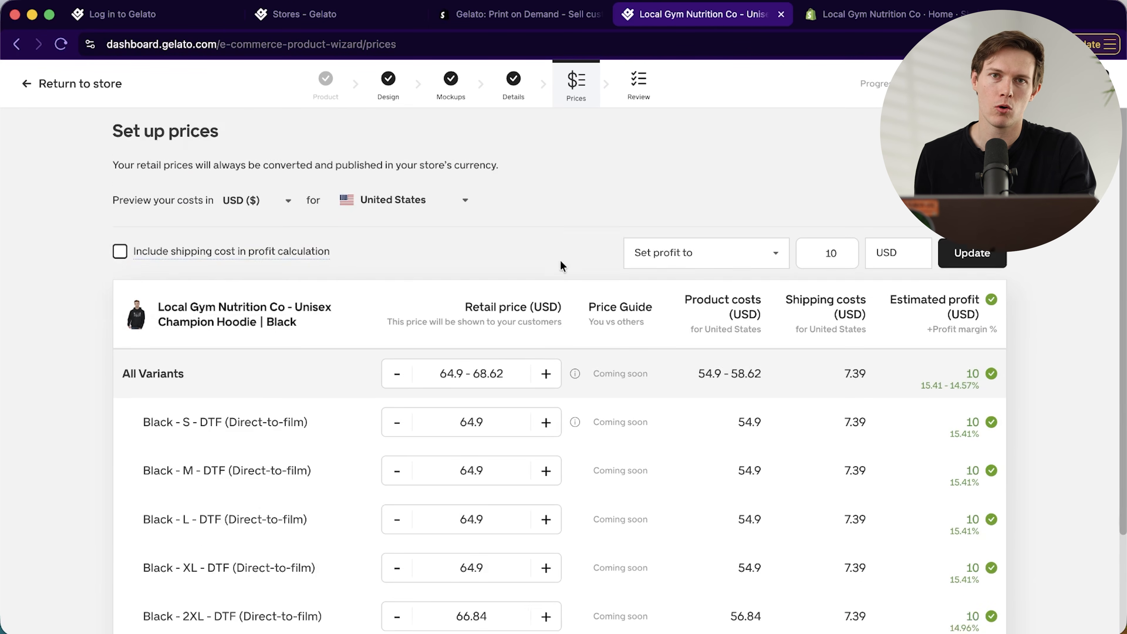
scroll(996, 462, up, 3)
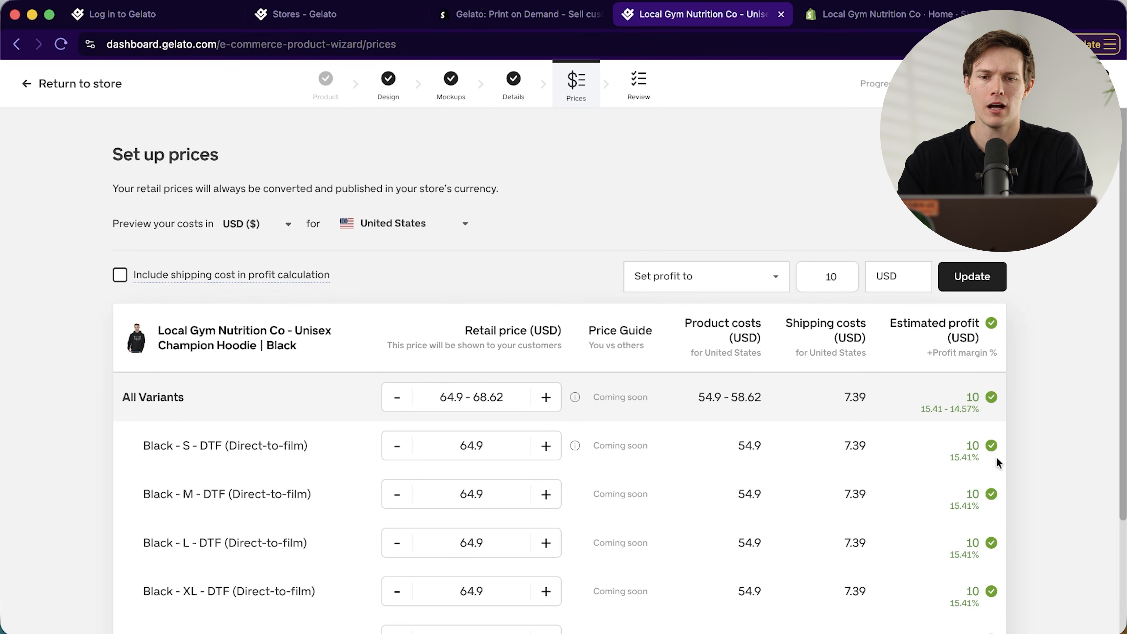
scroll(1035, 445, down, 3)
scroll(1035, 442, up, 2)
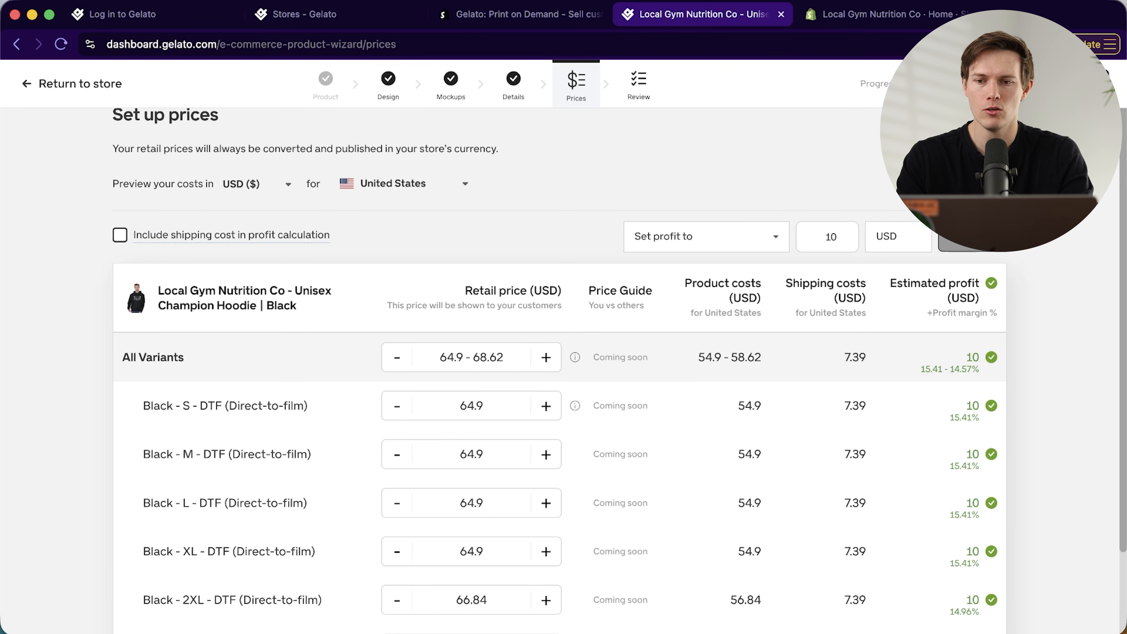
Review the product summary, publish the hoodie to the store, and decline the sample order offer
click(1025, 84)
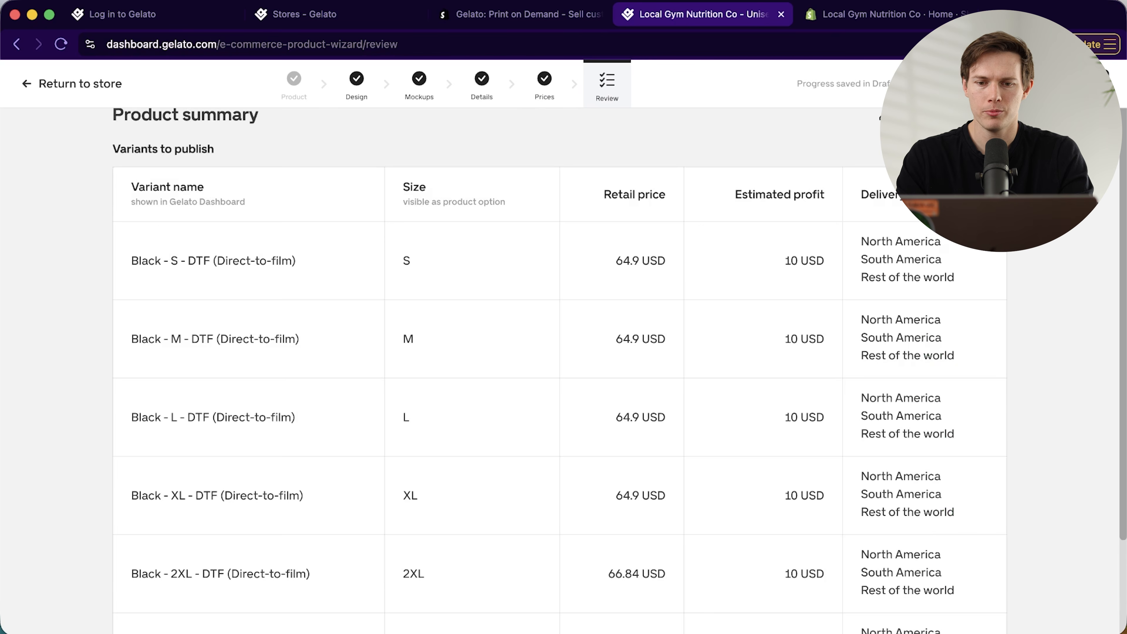
scroll(884, 224, up, 2)
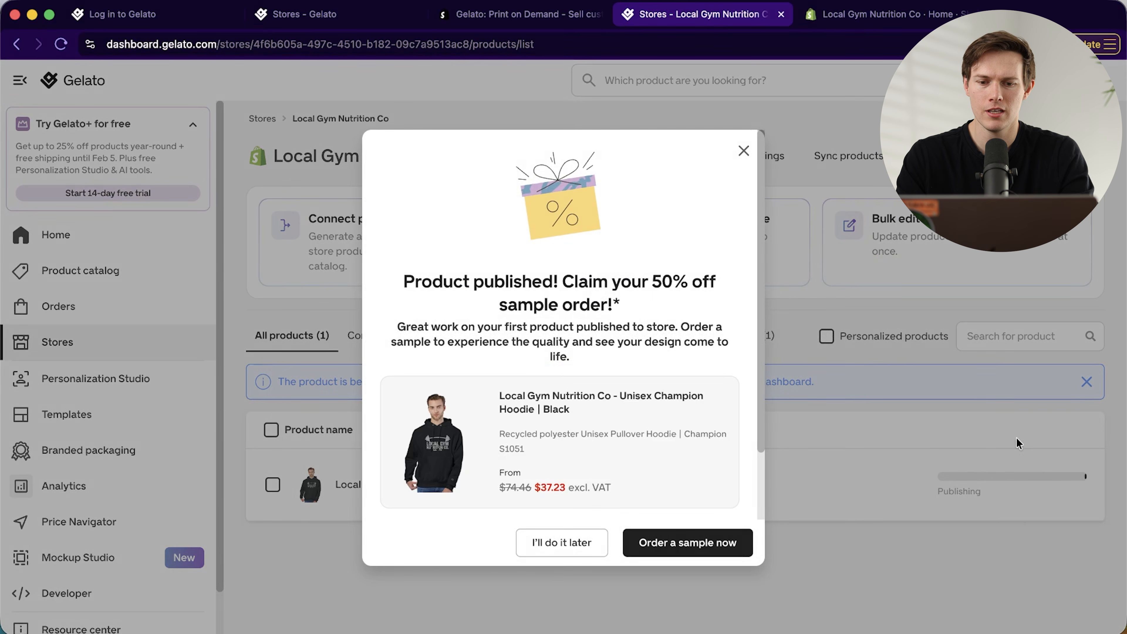
click(1086, 394)
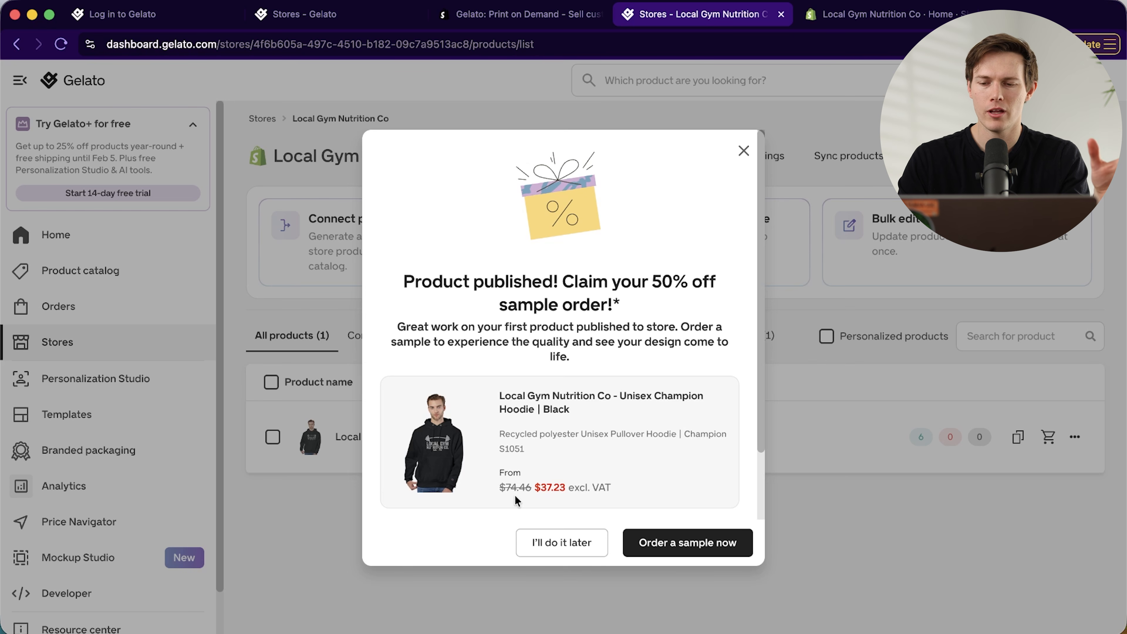
click(572, 541)
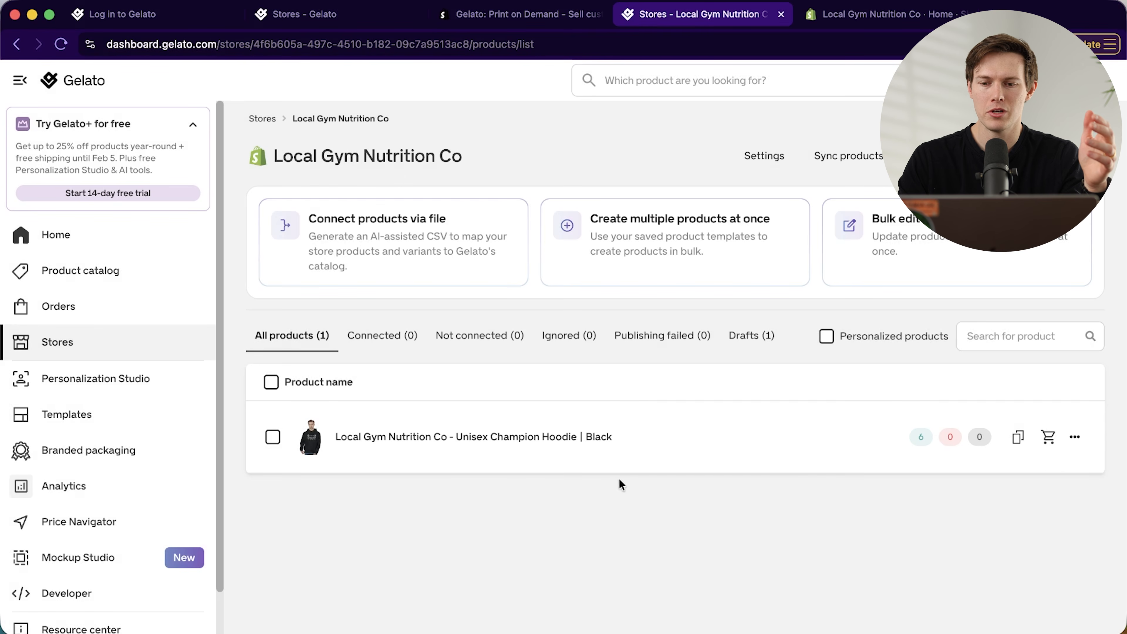
Switch to the Shopify admin of Local Gym Nutrition Co and open the Online Store's themes page
mouse_move(921, 438)
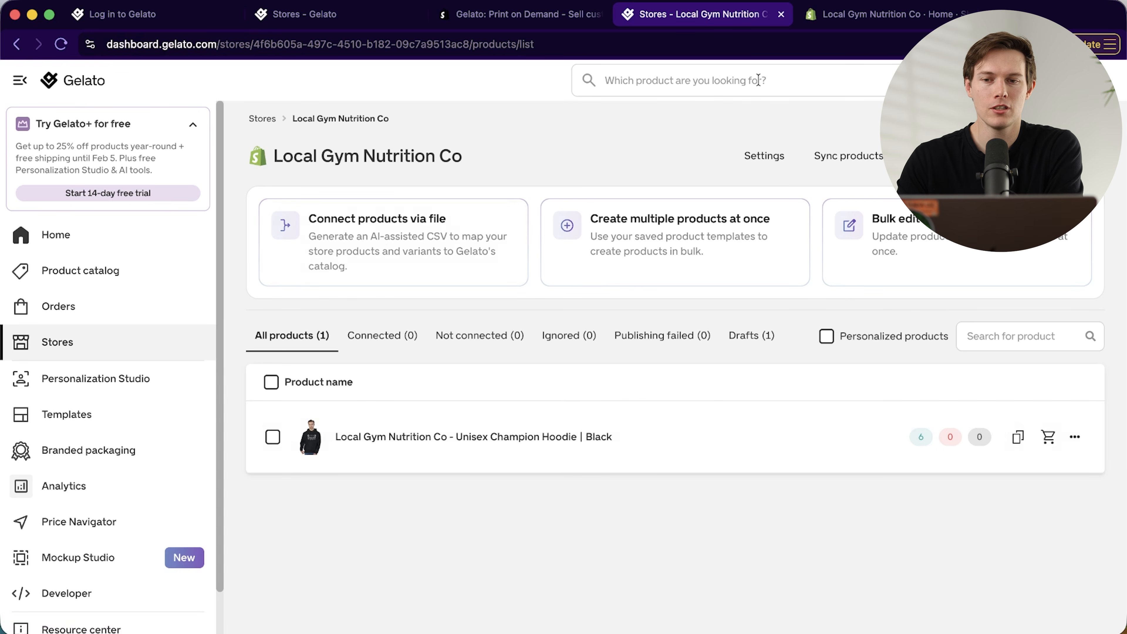
click(850, 20)
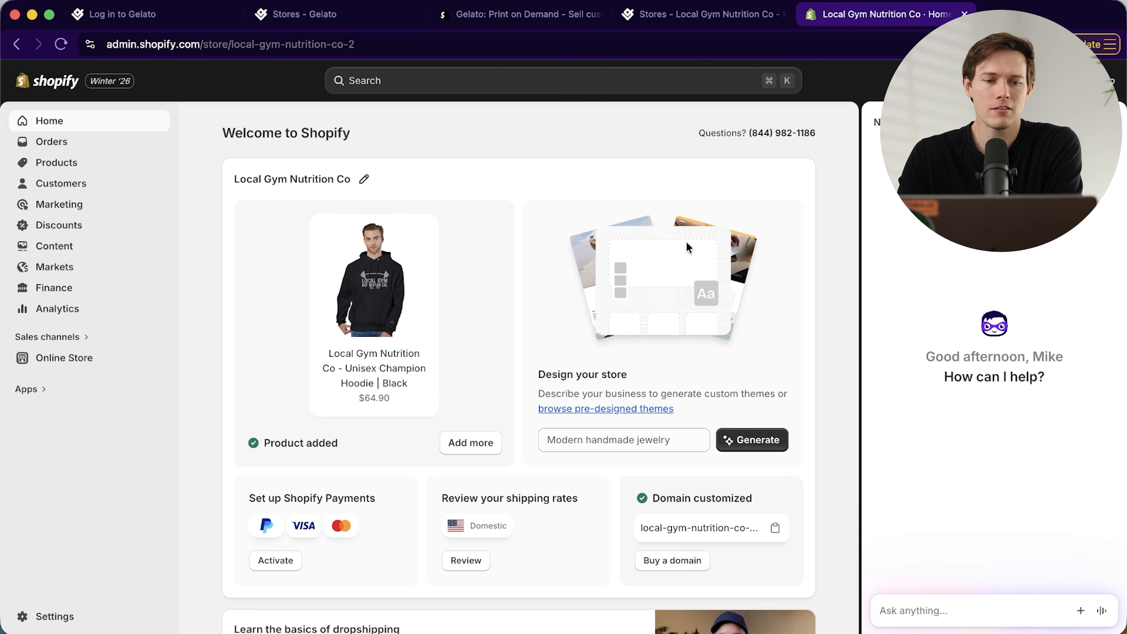
scroll(468, 347, down, 1)
scroll(468, 347, up, 1)
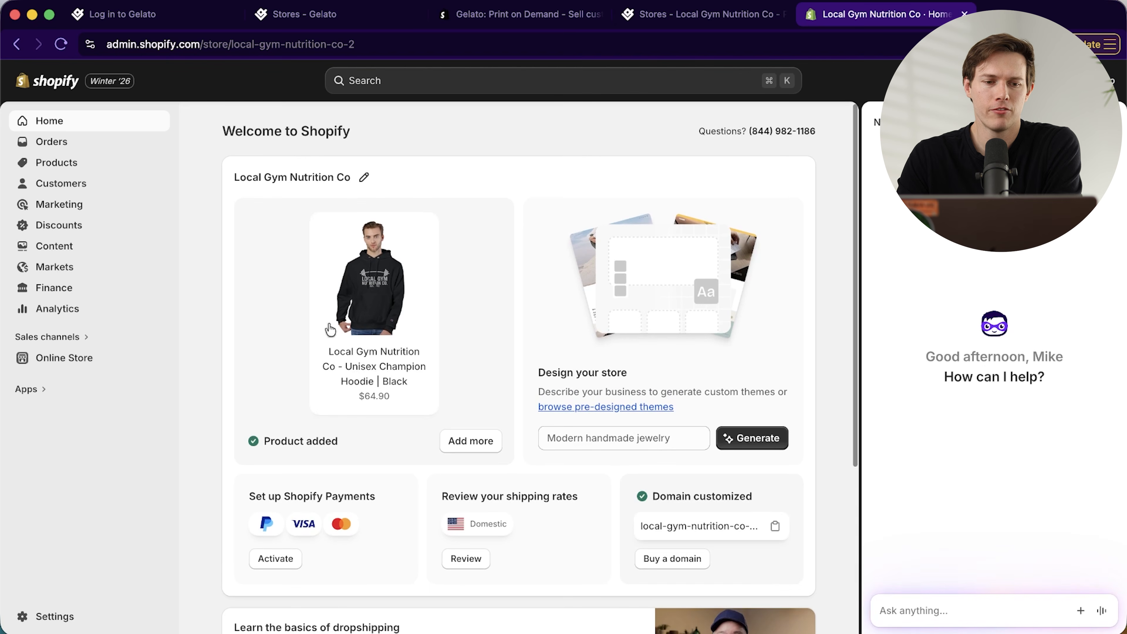
click(98, 363)
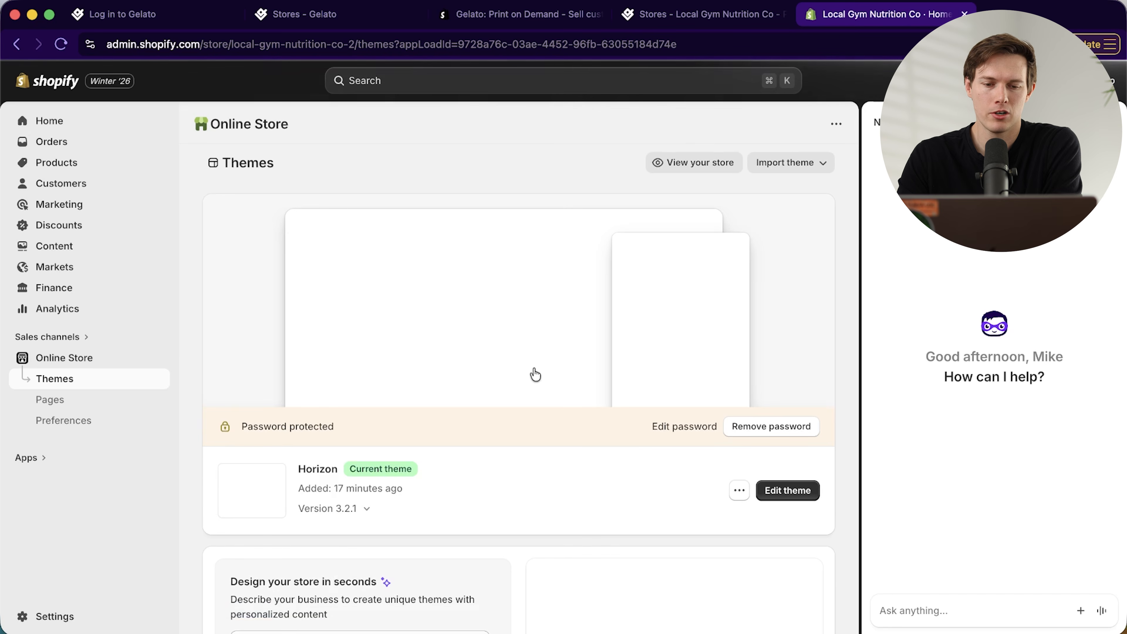
Look through the suggested and popular free themes and open the Shopify Theme Store to explore more
scroll(579, 378, down, 5)
scroll(583, 381, down, 10)
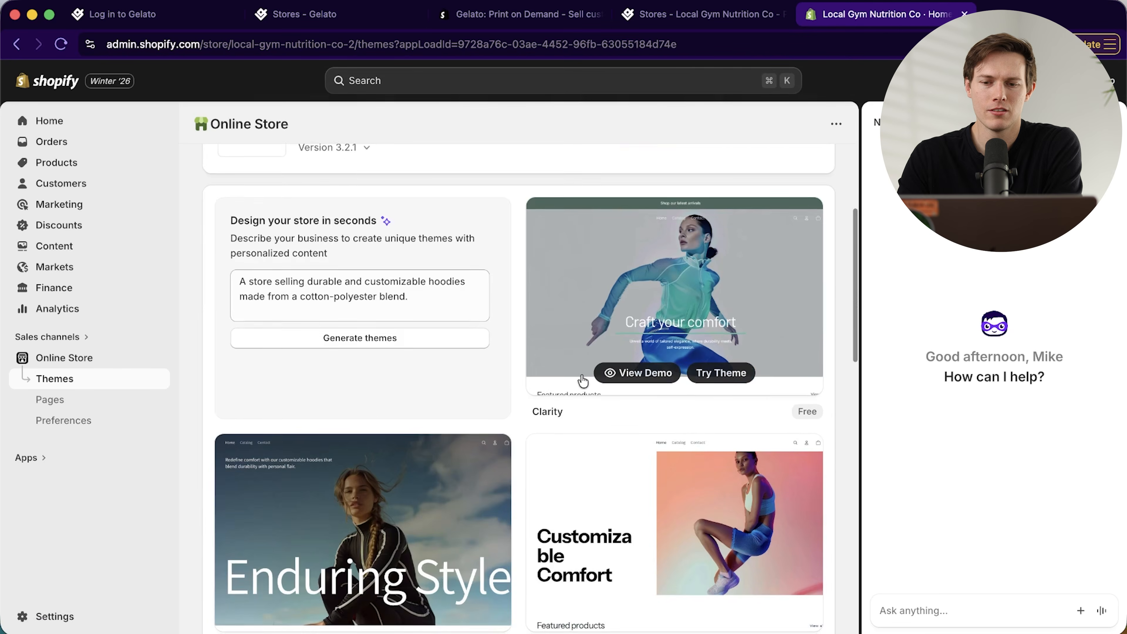
scroll(579, 380, up, 15)
scroll(482, 453, down, 10)
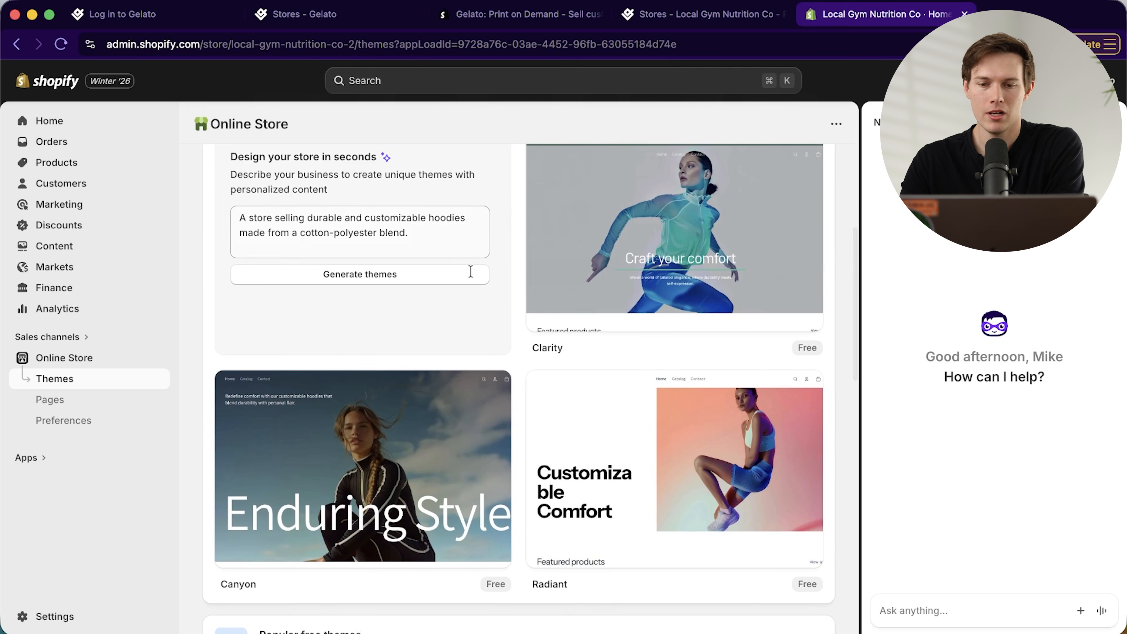
scroll(529, 327, up, 1)
scroll(529, 327, down, 10)
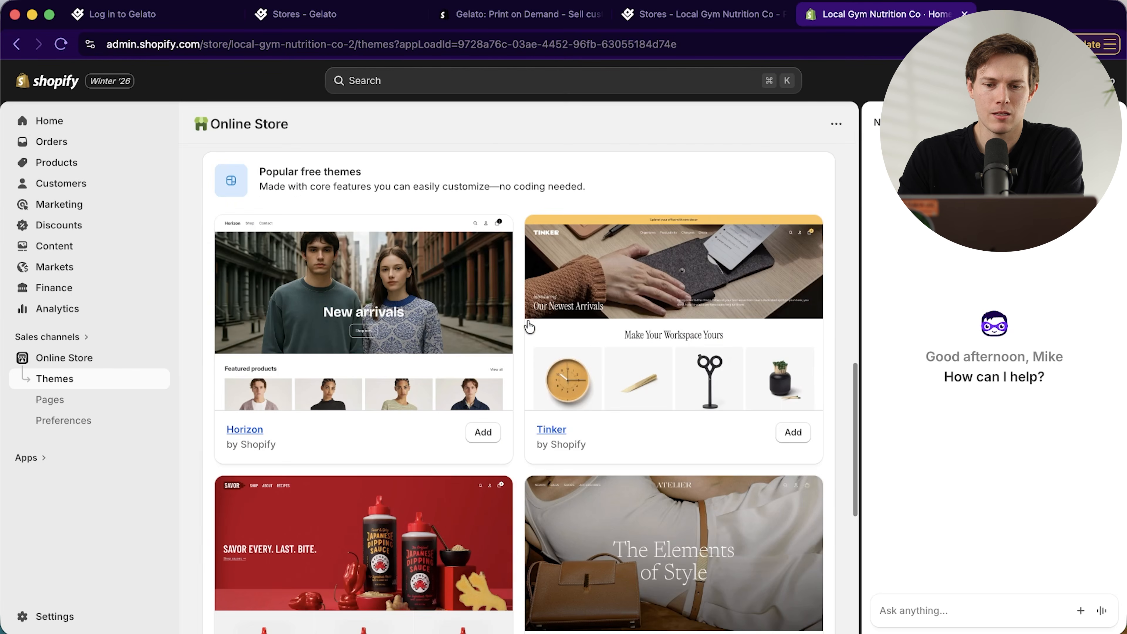
scroll(530, 326, down, 6)
scroll(548, 302, down, 4)
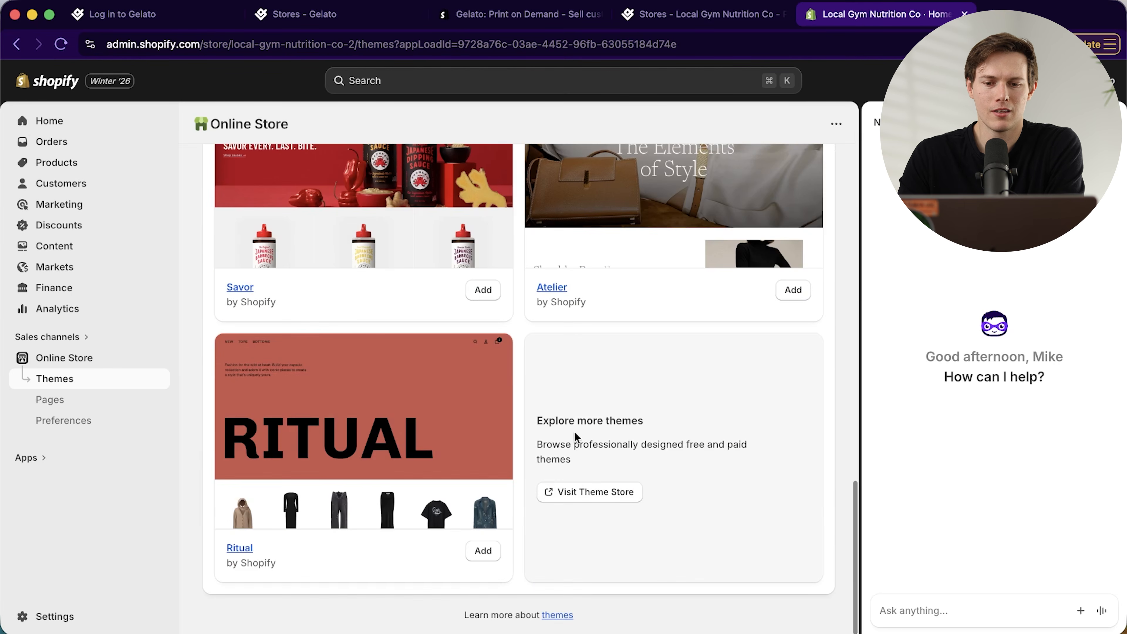
click(584, 494)
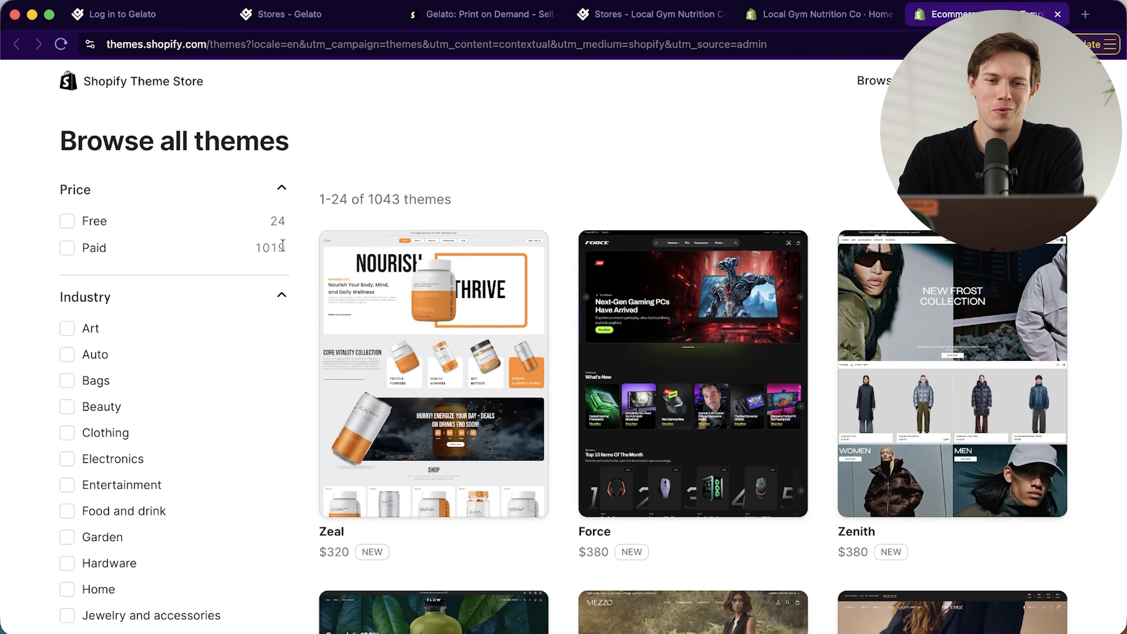
Filter the Theme Store listing by price to show only free themes
drag(284, 246, 254, 245)
click(257, 243)
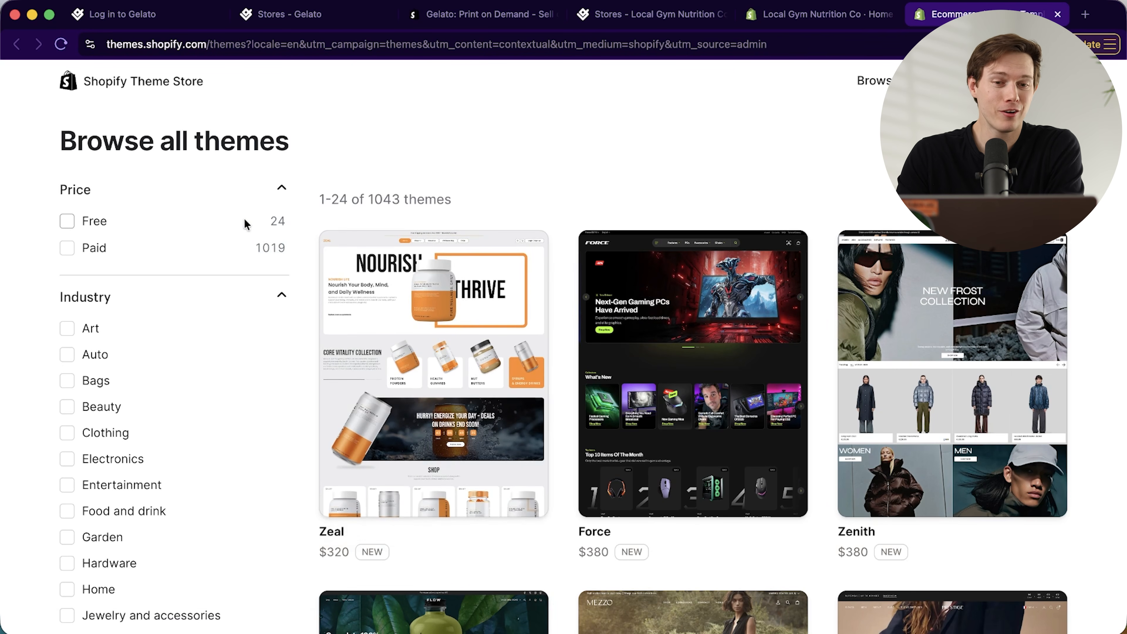
click(67, 222)
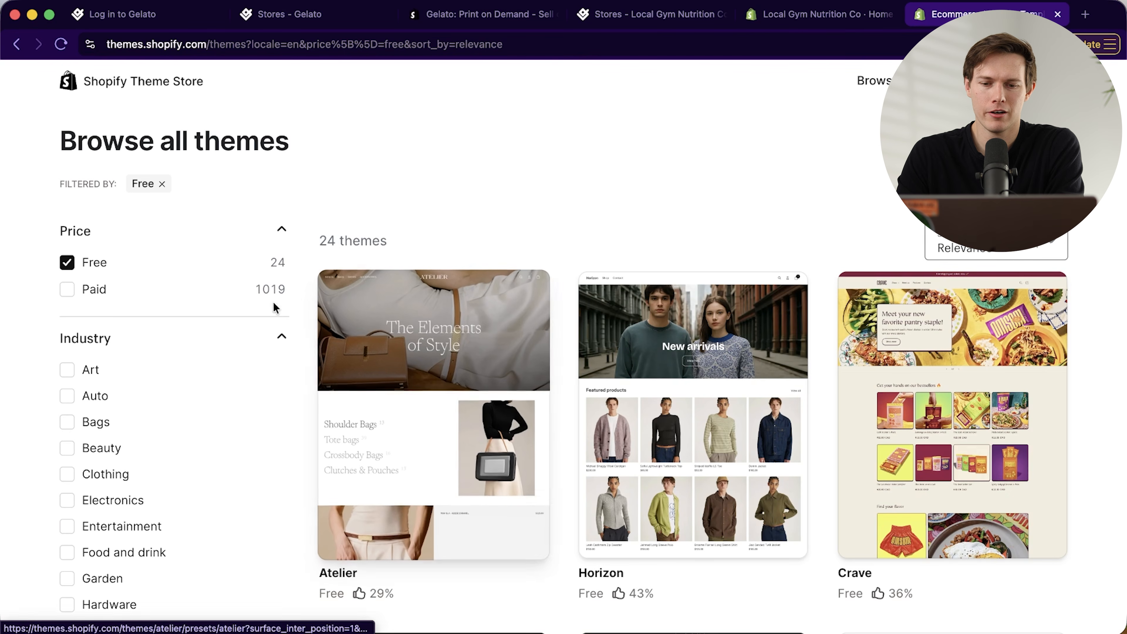
Switch the price filter to Paid only to browse the paid themes, and return it to Free only
click(234, 291)
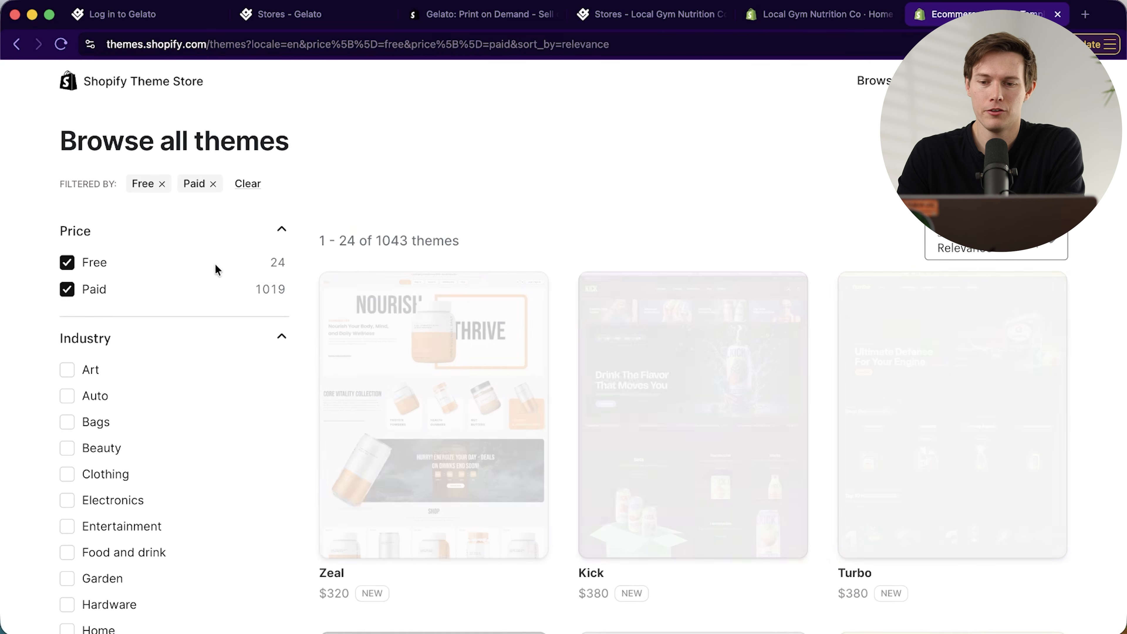
click(217, 264)
scroll(335, 574, down, 1)
scroll(652, 550, down, 5)
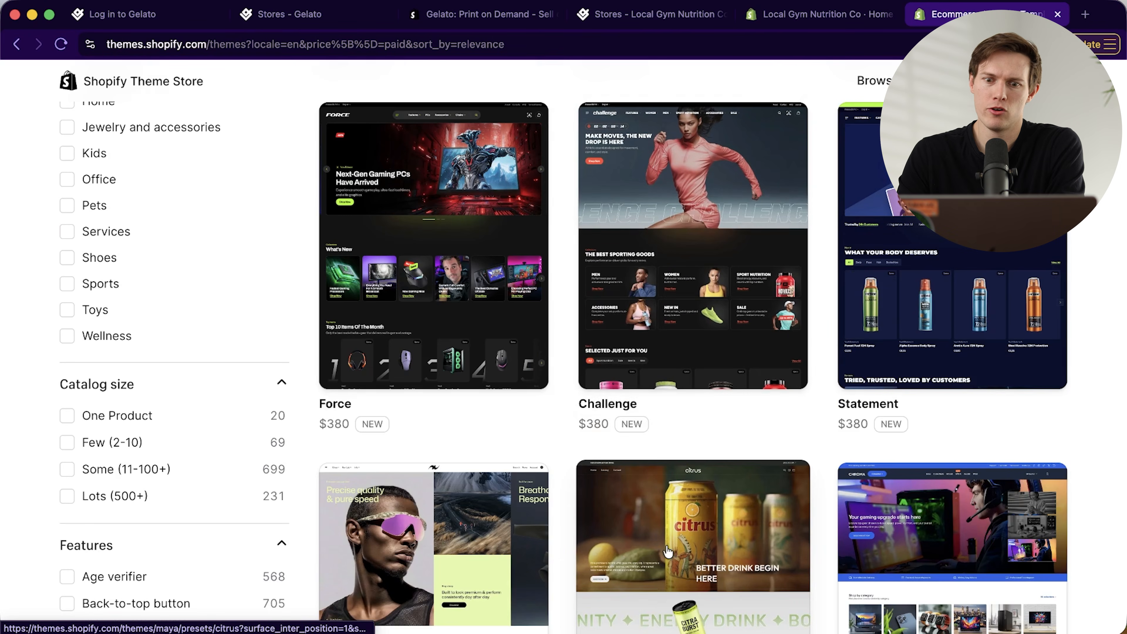
scroll(668, 552, down, 2)
scroll(639, 533, up, 8)
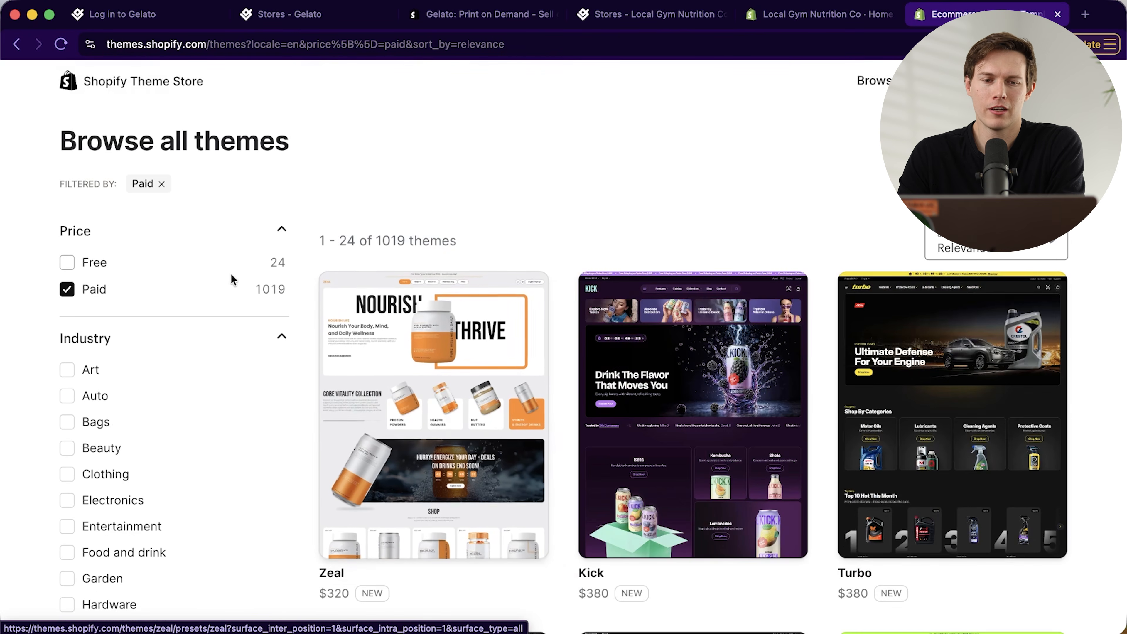
click(222, 264)
click(202, 289)
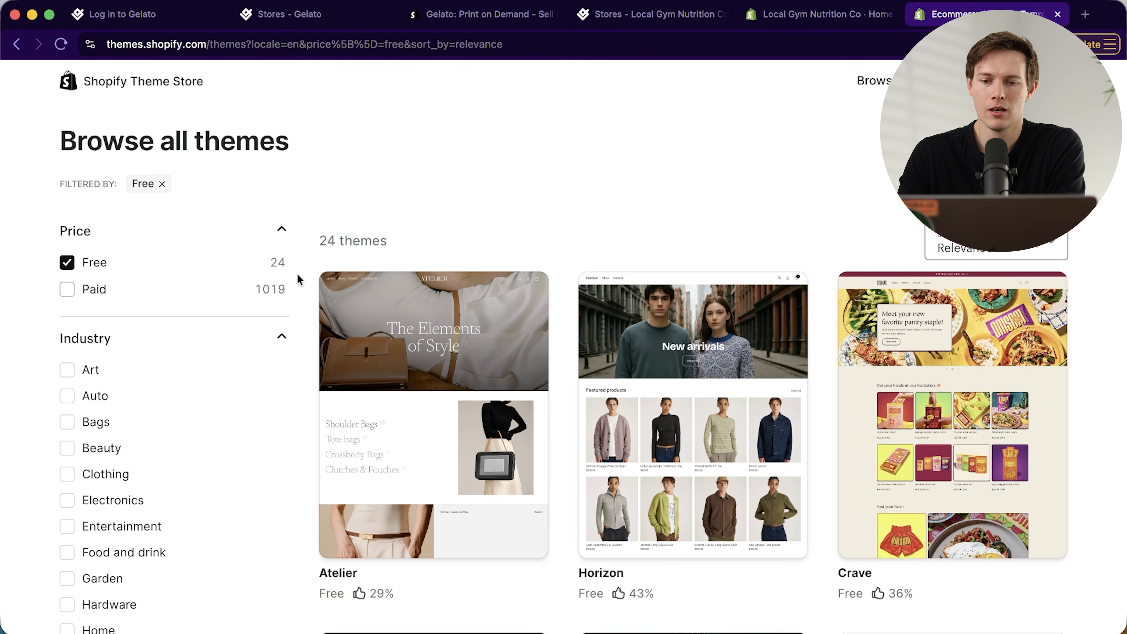
Examine the designs and ratings of the free themes throughout the filtered listing
scroll(752, 378, down, 4)
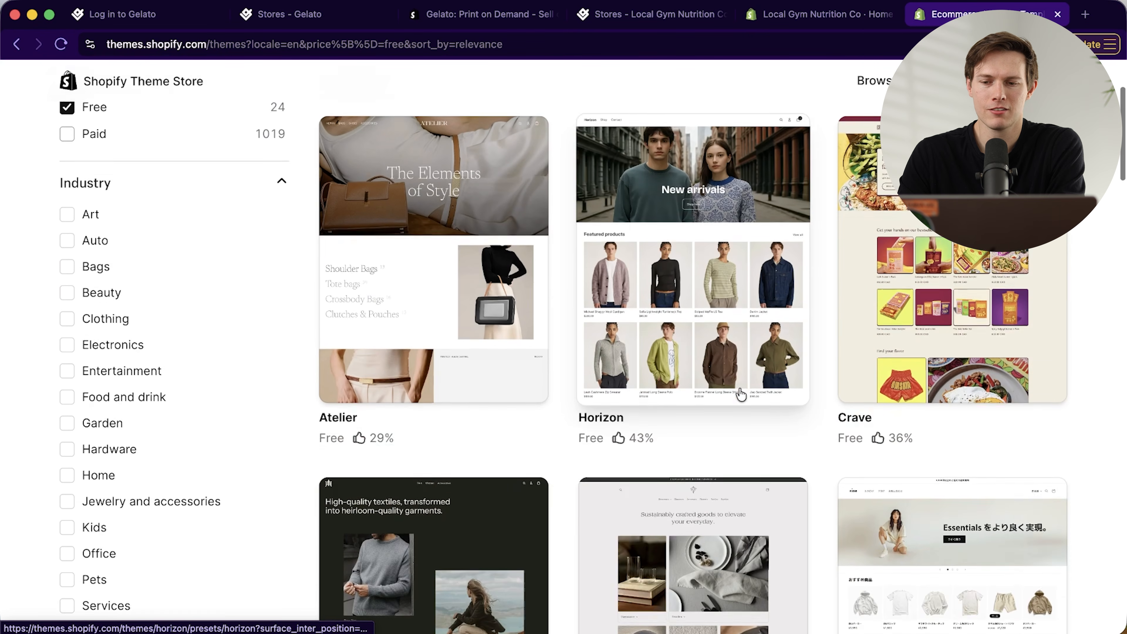
scroll(741, 395, down, 10)
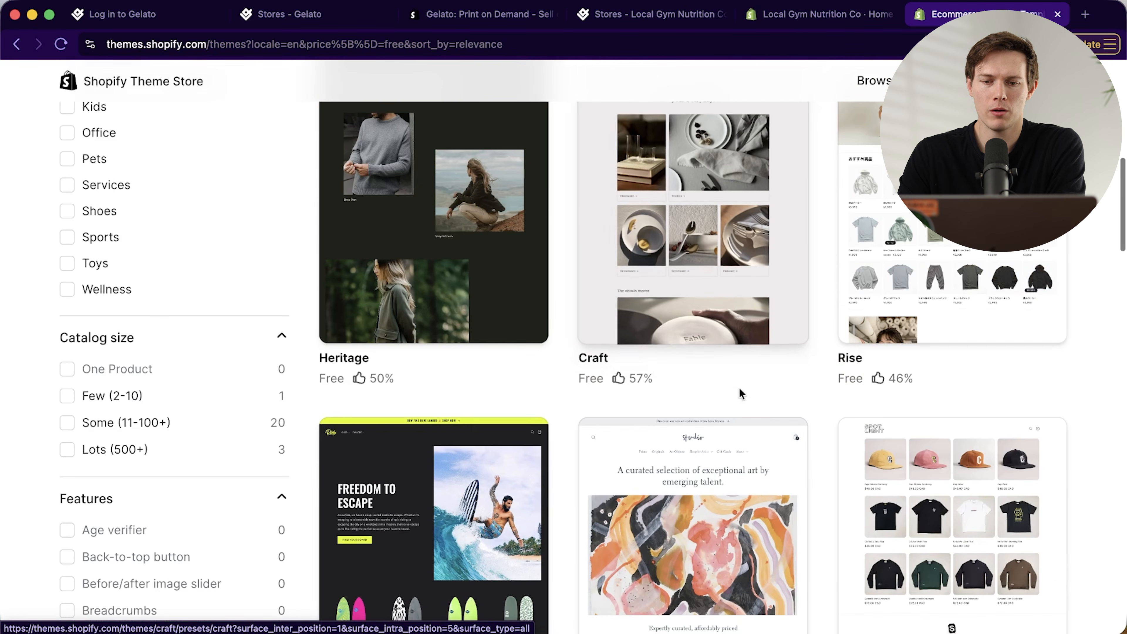
scroll(743, 392, down, 13)
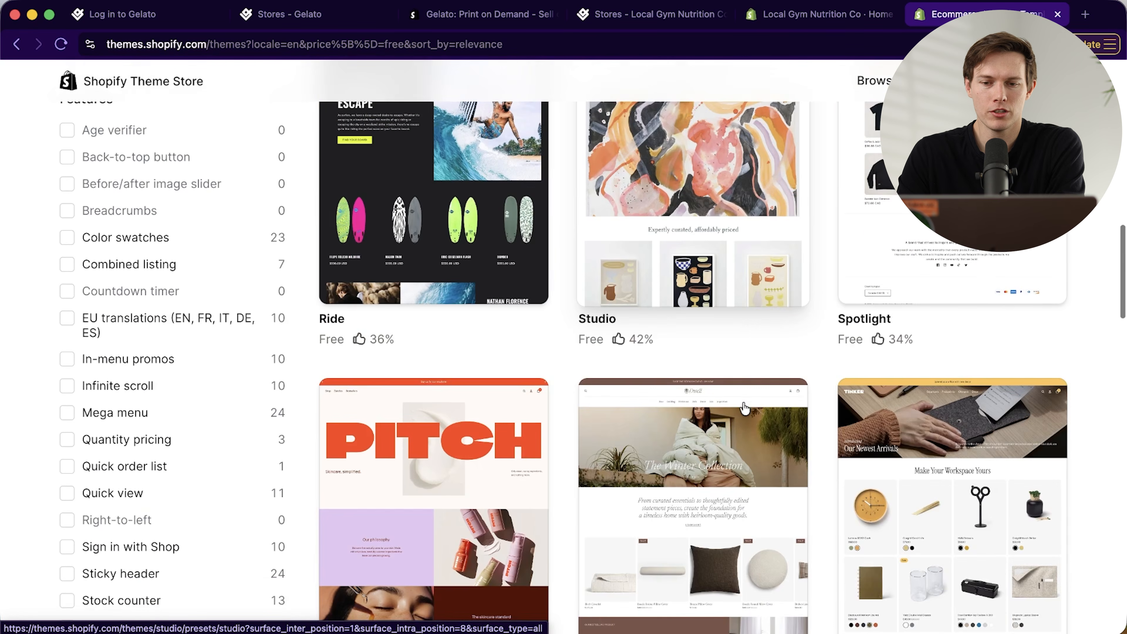
scroll(764, 418, down, 20)
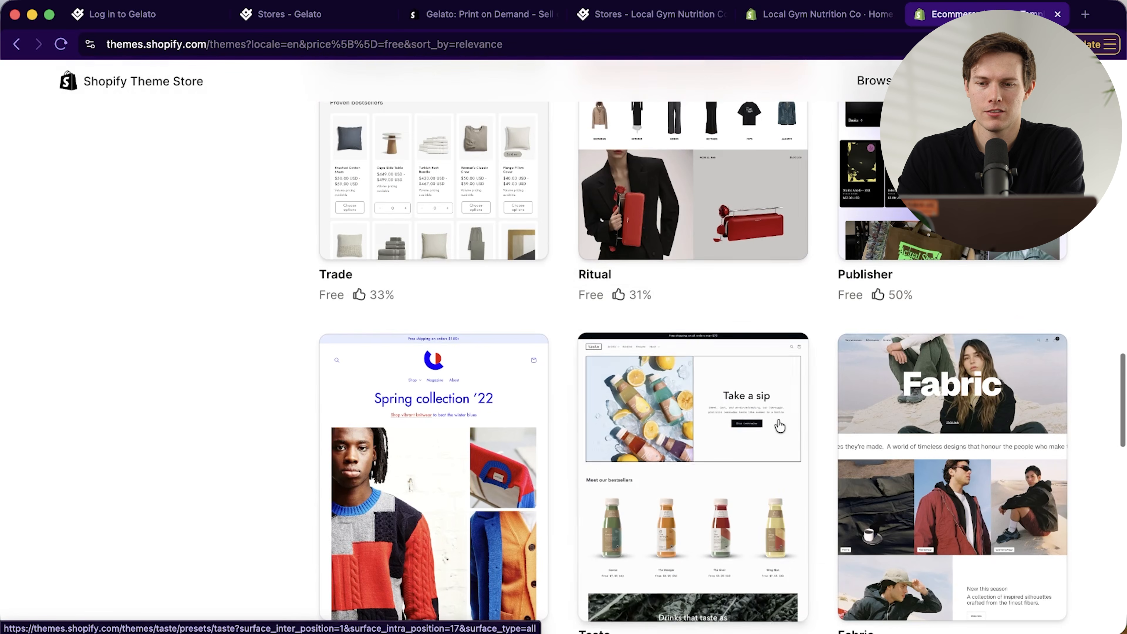
scroll(780, 426, down, 14)
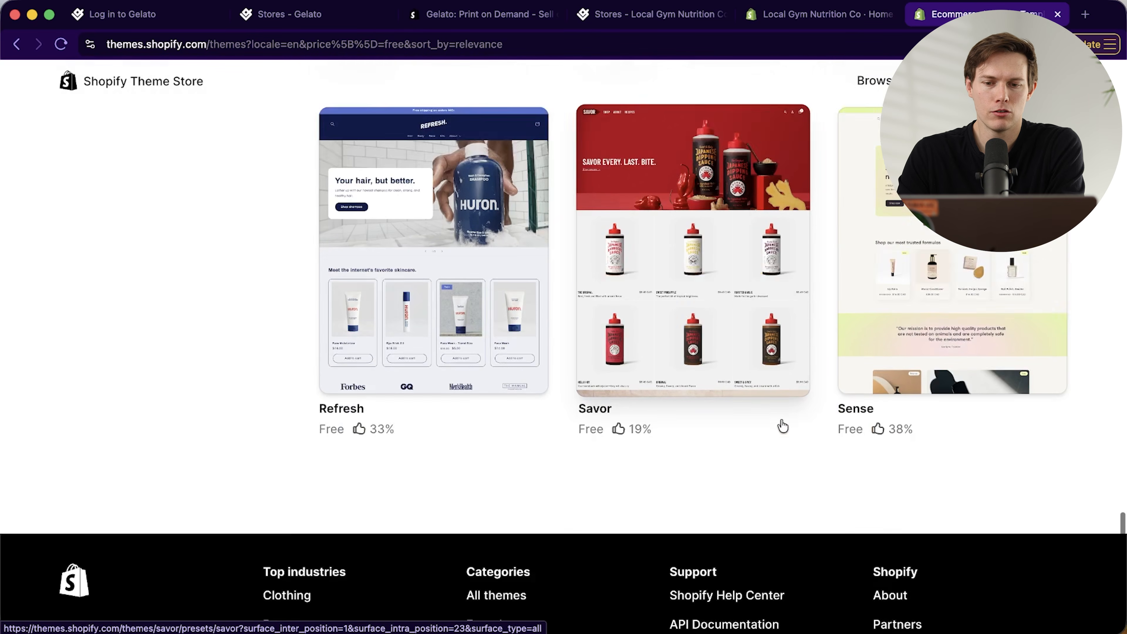
scroll(782, 422, up, 11)
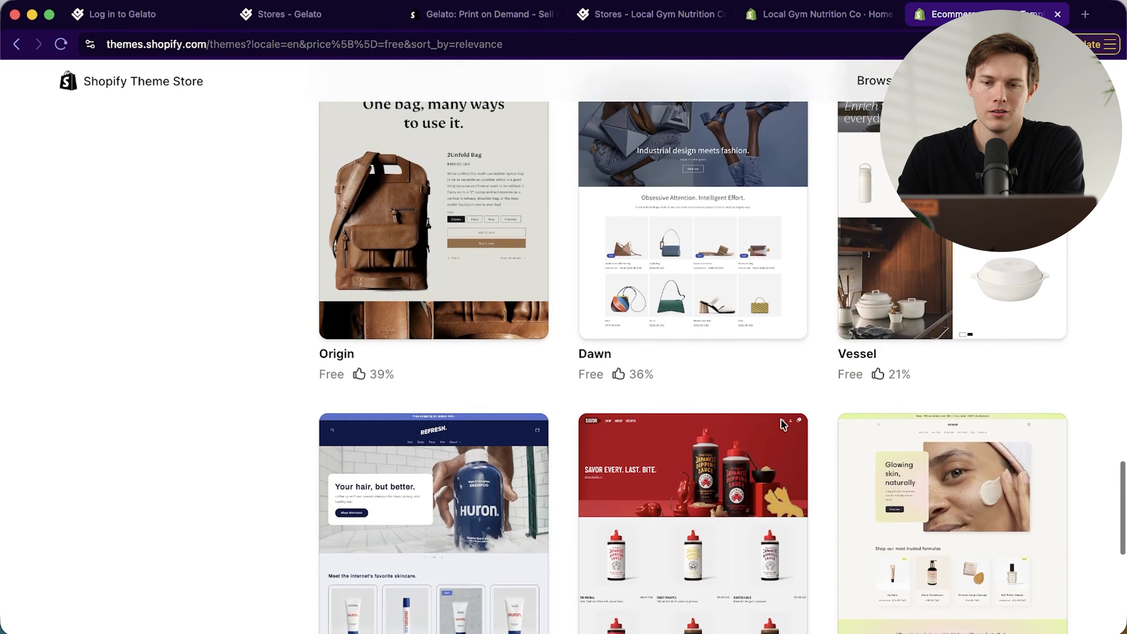
scroll(782, 420, up, 20)
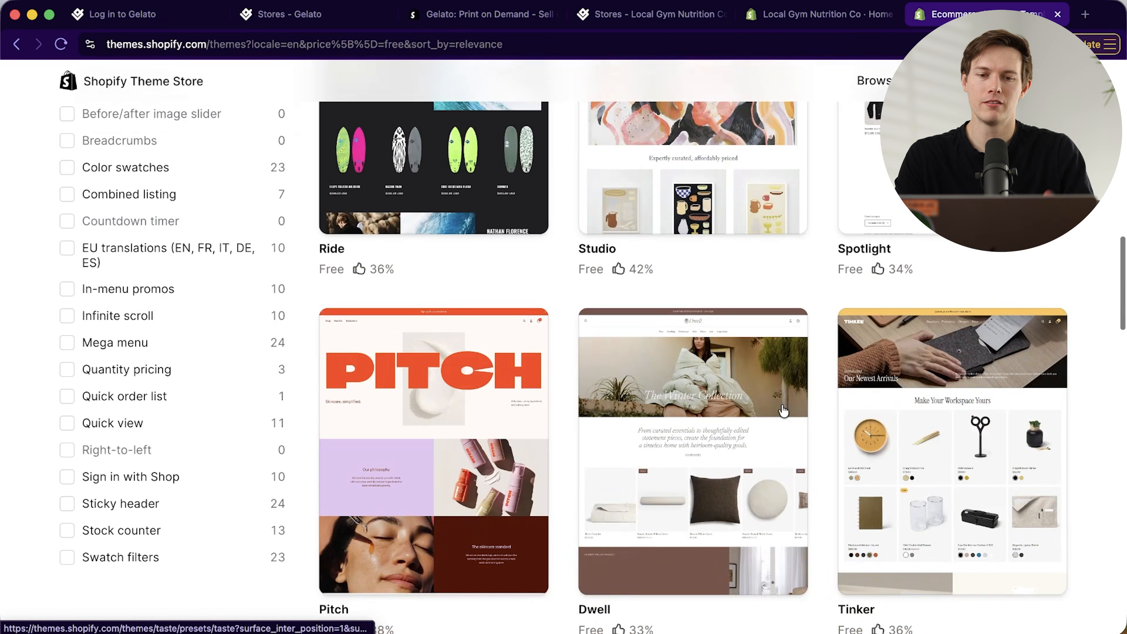
scroll(783, 411, down, 20)
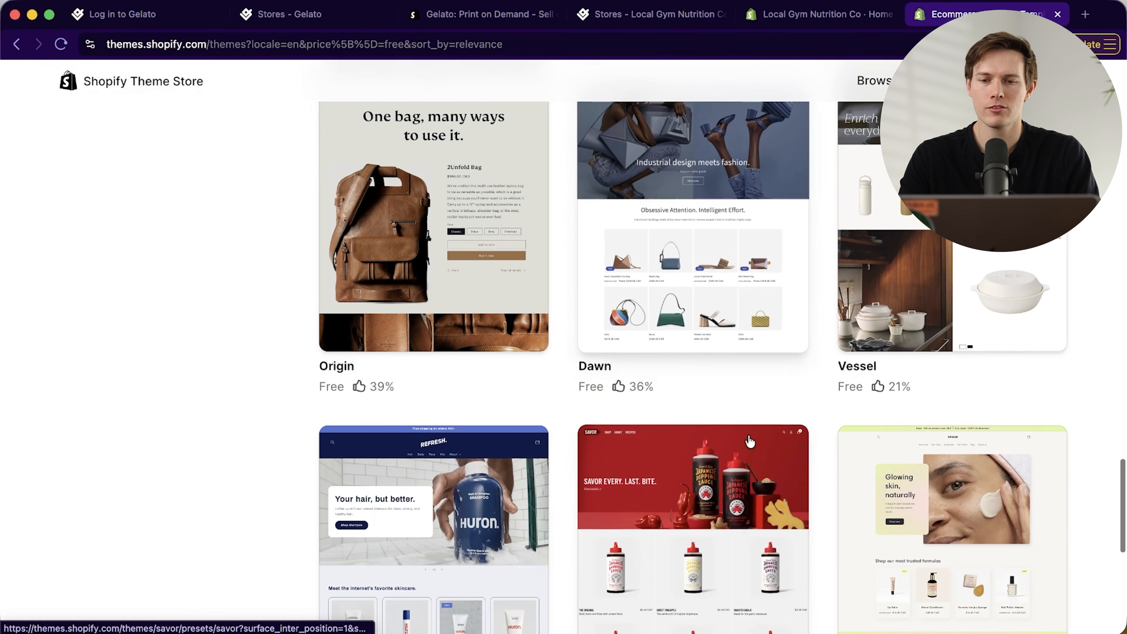
scroll(497, 314, up, 7)
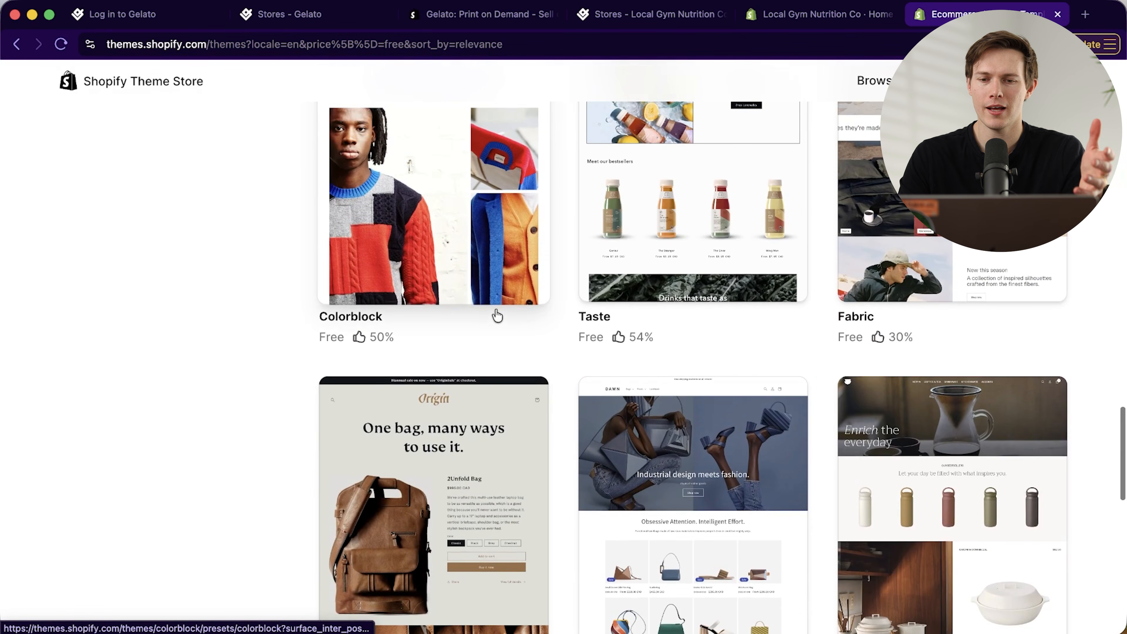
scroll(648, 344, down, 3)
scroll(648, 344, down, 4)
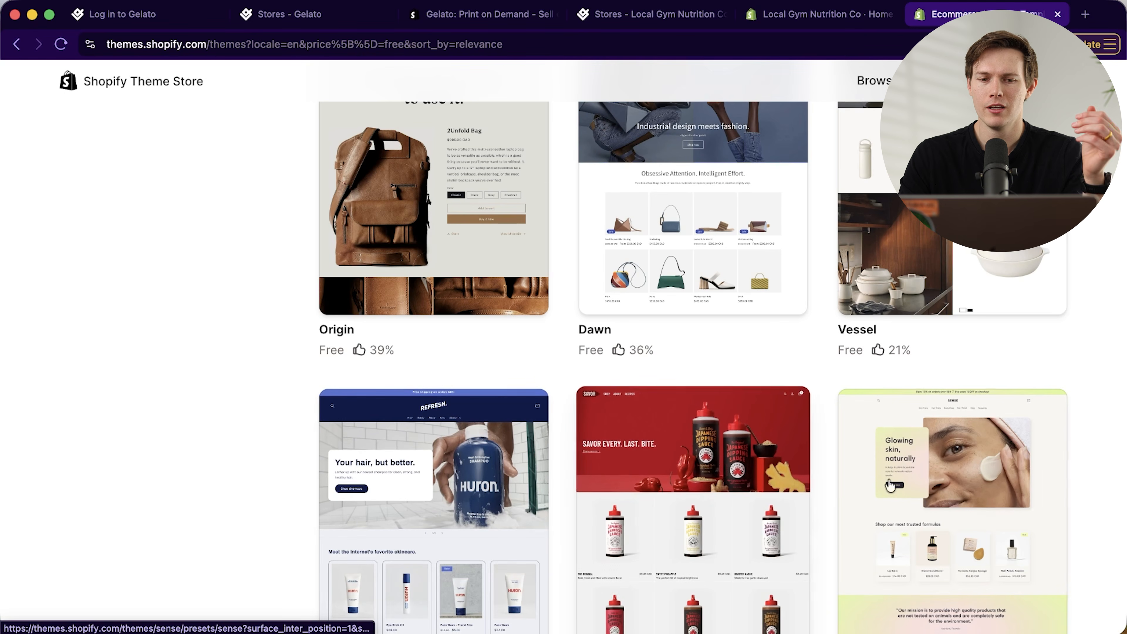
scroll(925, 480, up, 20)
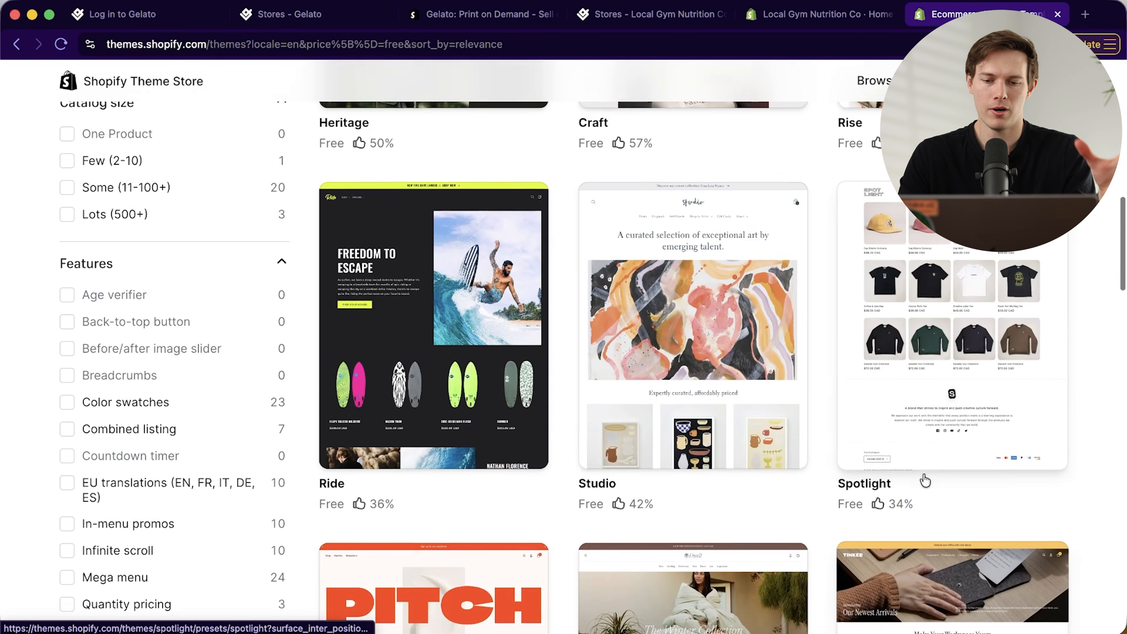
scroll(926, 479, down, 20)
Add the free Origin theme to the store's theme library and check its entry and the library's publishing note
click(479, 440)
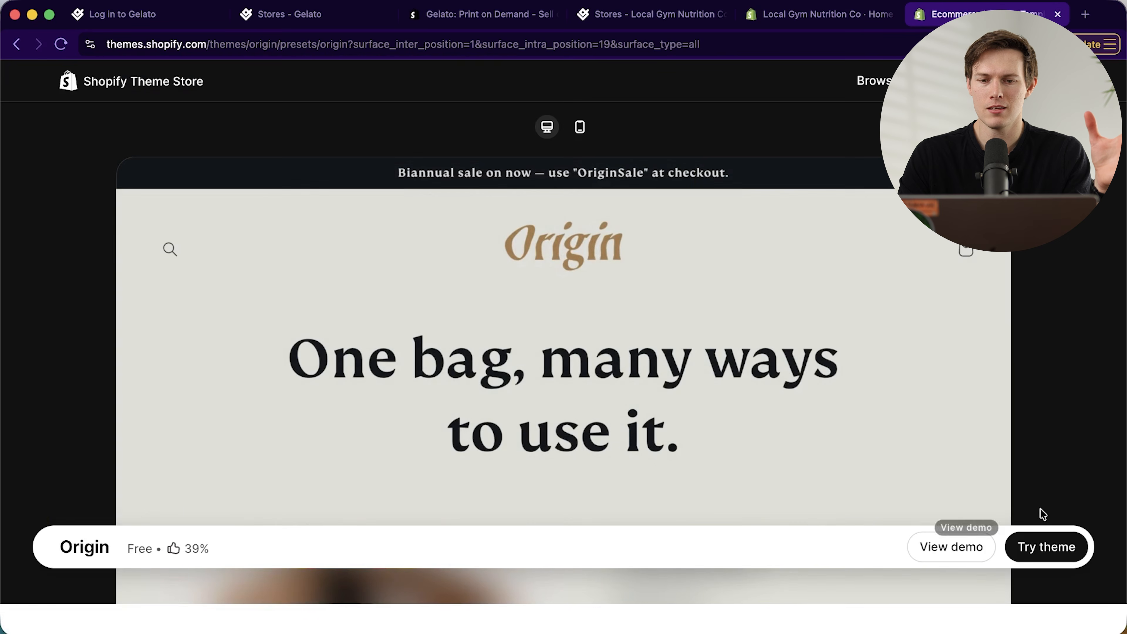
click(1041, 545)
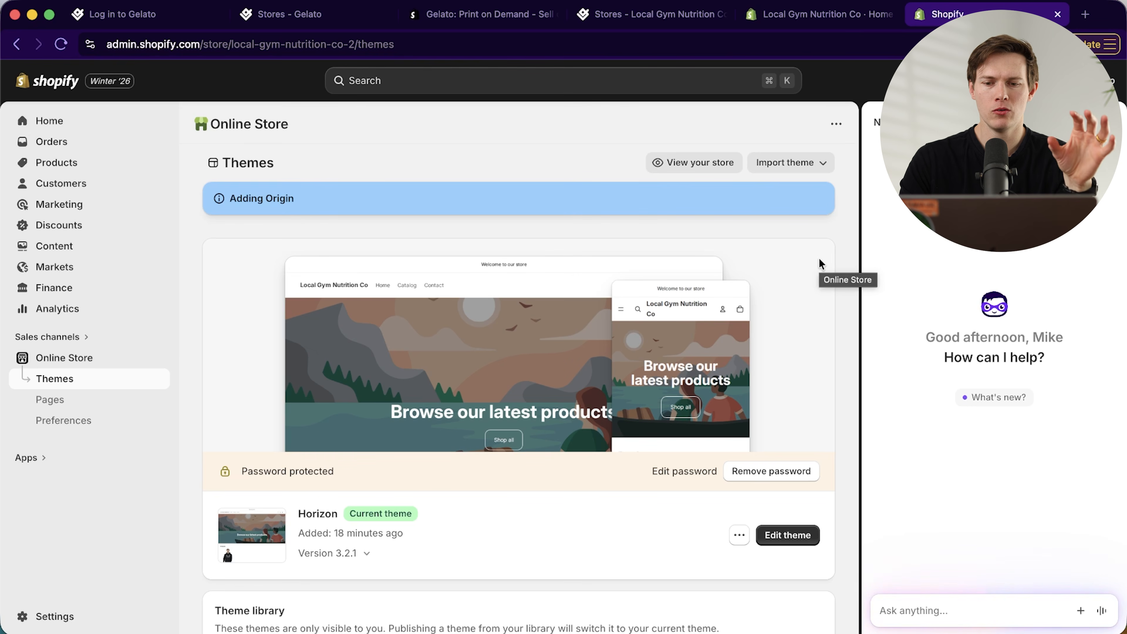
scroll(702, 477, down, 5)
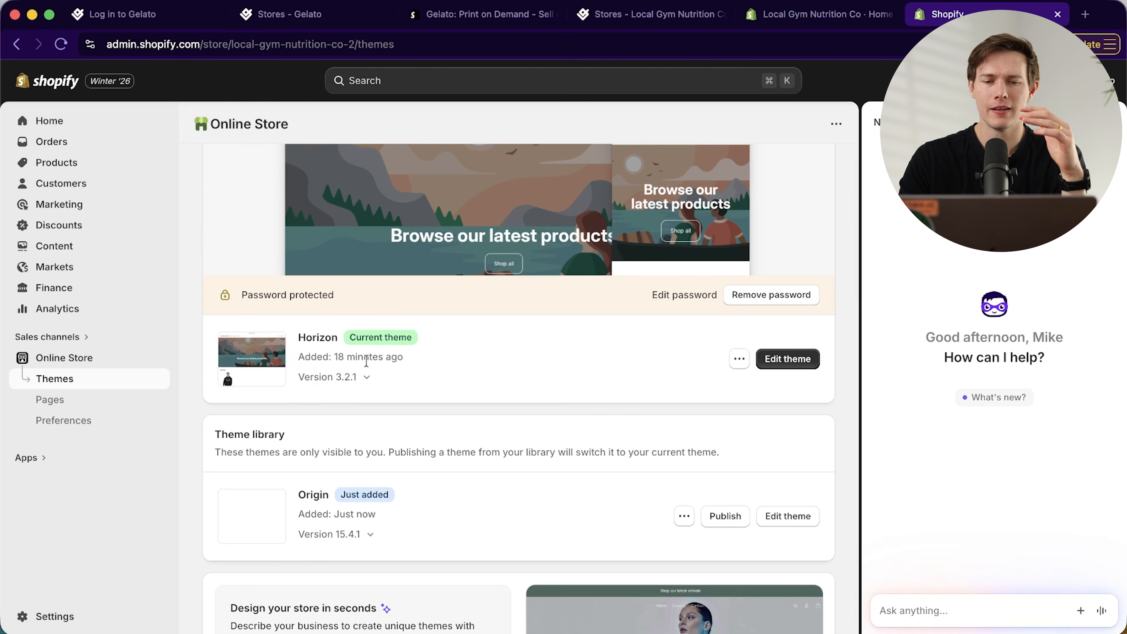
scroll(663, 404, up, 1)
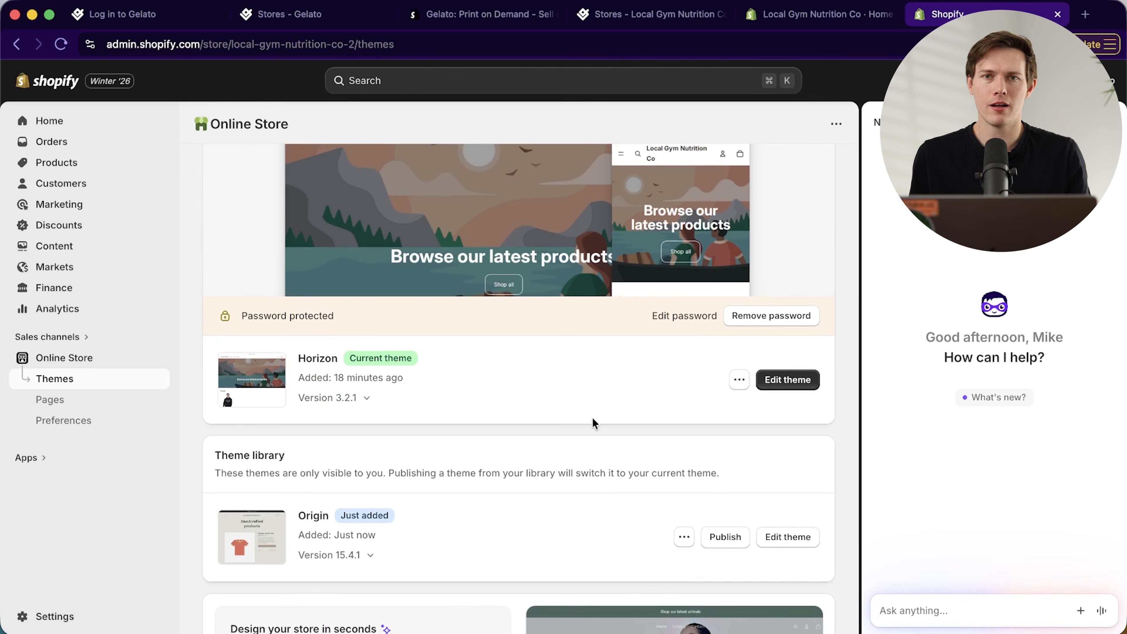
drag(214, 473, 730, 473)
click(729, 474)
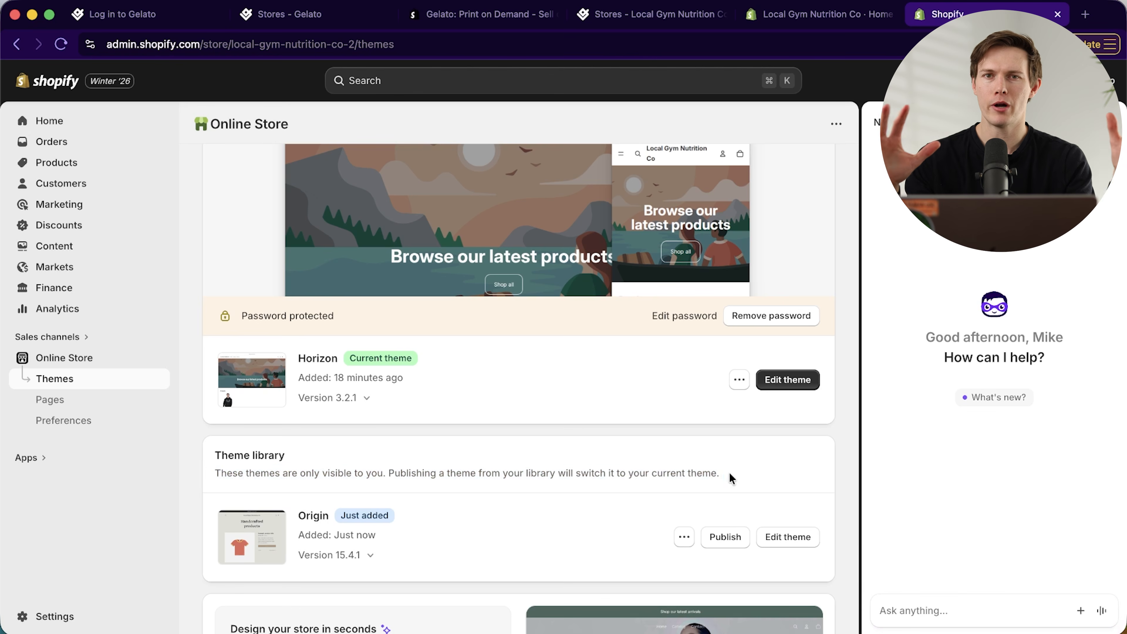
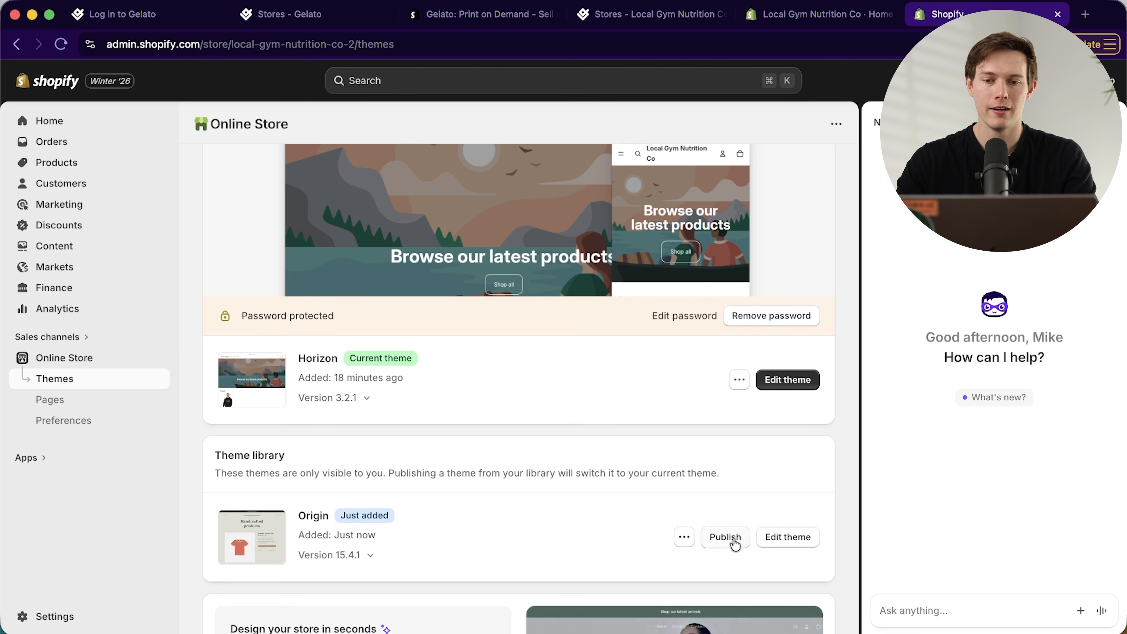
Remove the online store's password protection and publish Origin as the current theme in place of Horizon
click(750, 316)
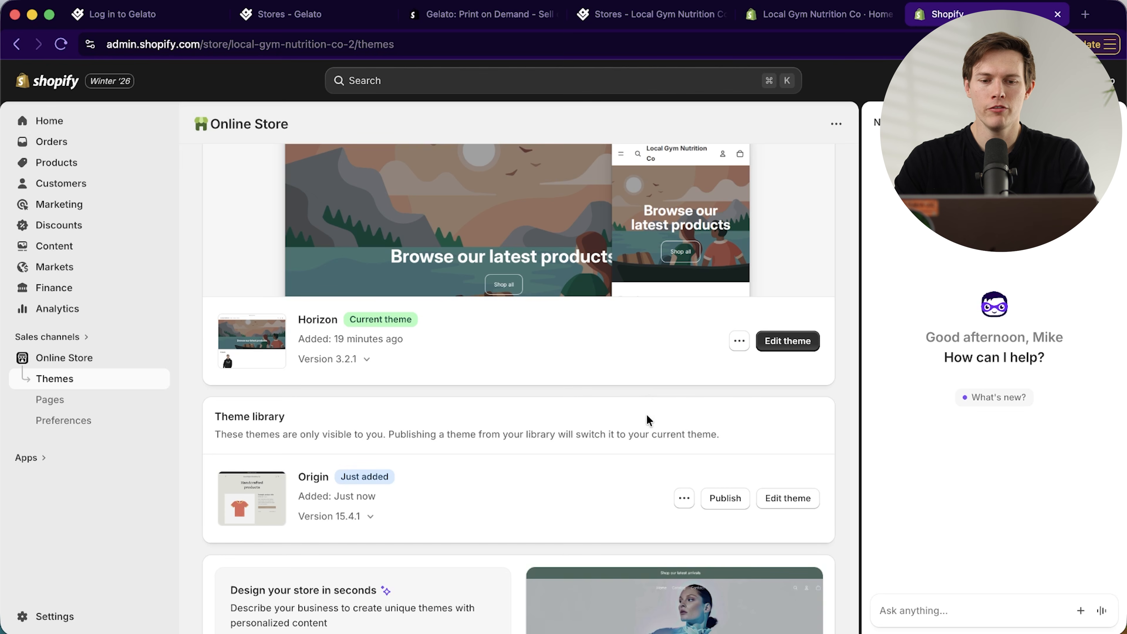
click(720, 499)
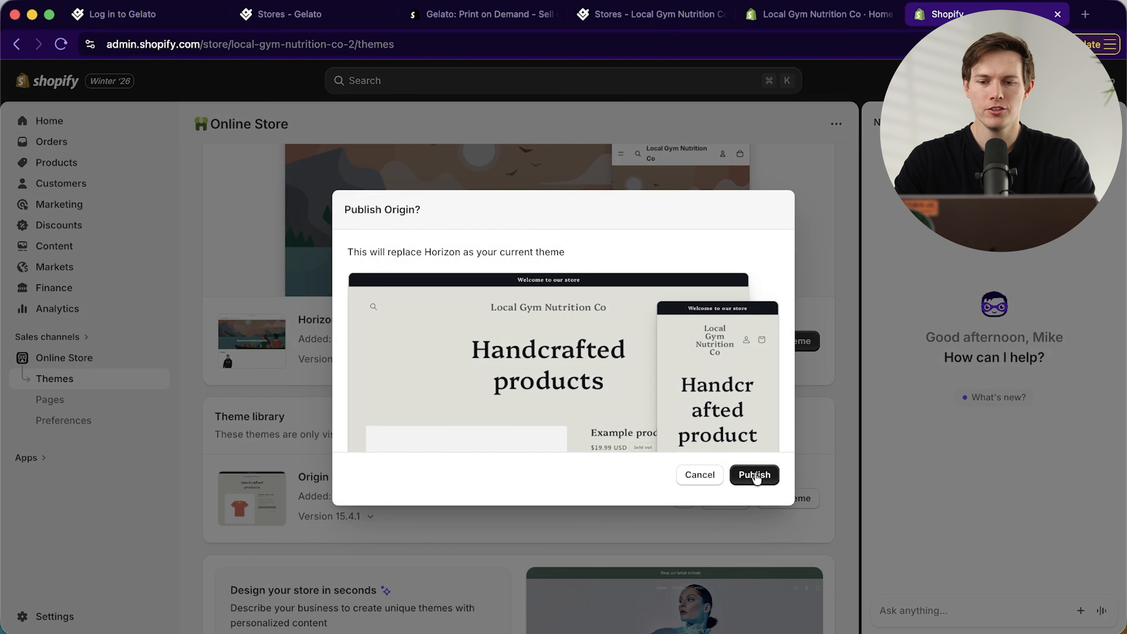
click(755, 475)
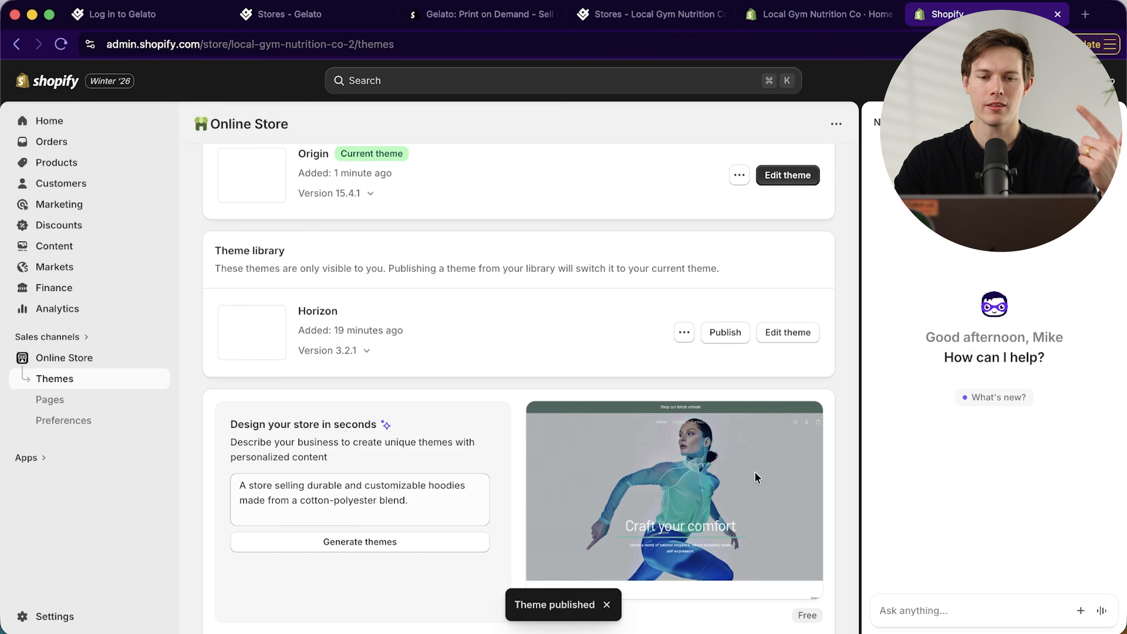
Open the current Origin theme for editing and look over the home page preview
scroll(758, 478, up, 6)
scroll(757, 478, down, 5)
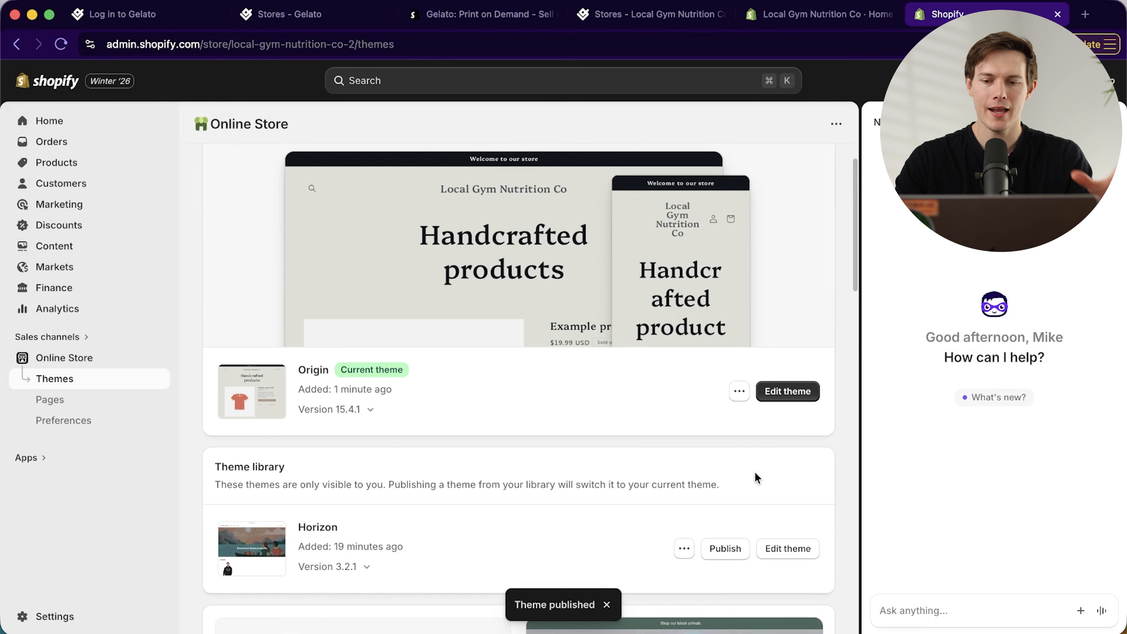
click(795, 401)
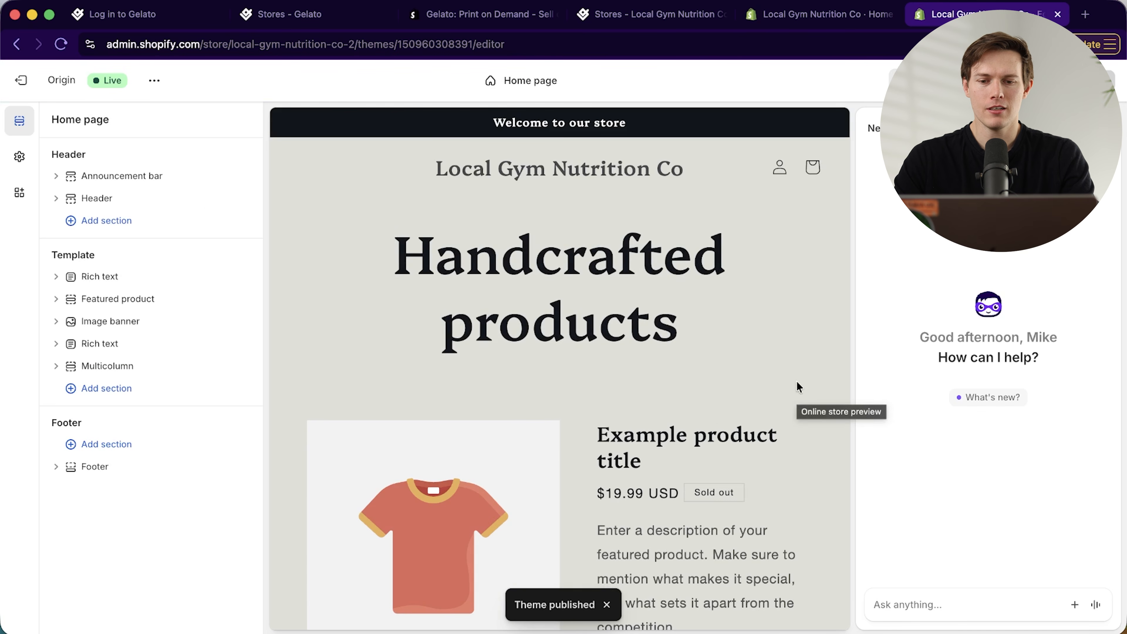
scroll(604, 464, down, 5)
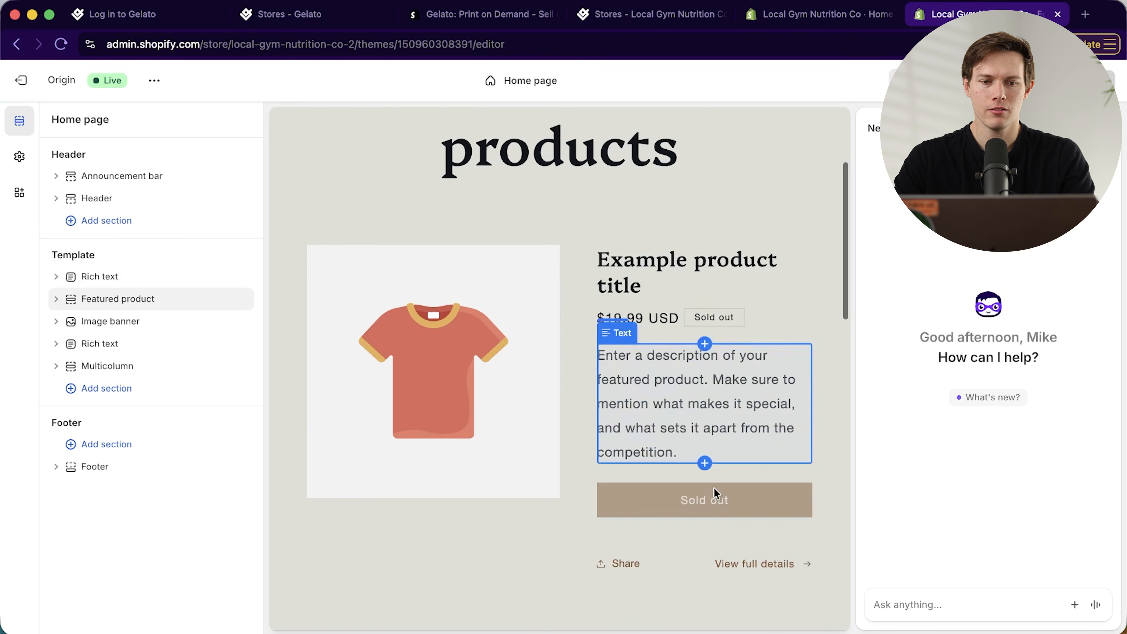
Assign the Local Gym Nutrition Co - Unisex Champion Hoodie | Black as the product in the home page's Featured product section
click(152, 287)
click(128, 305)
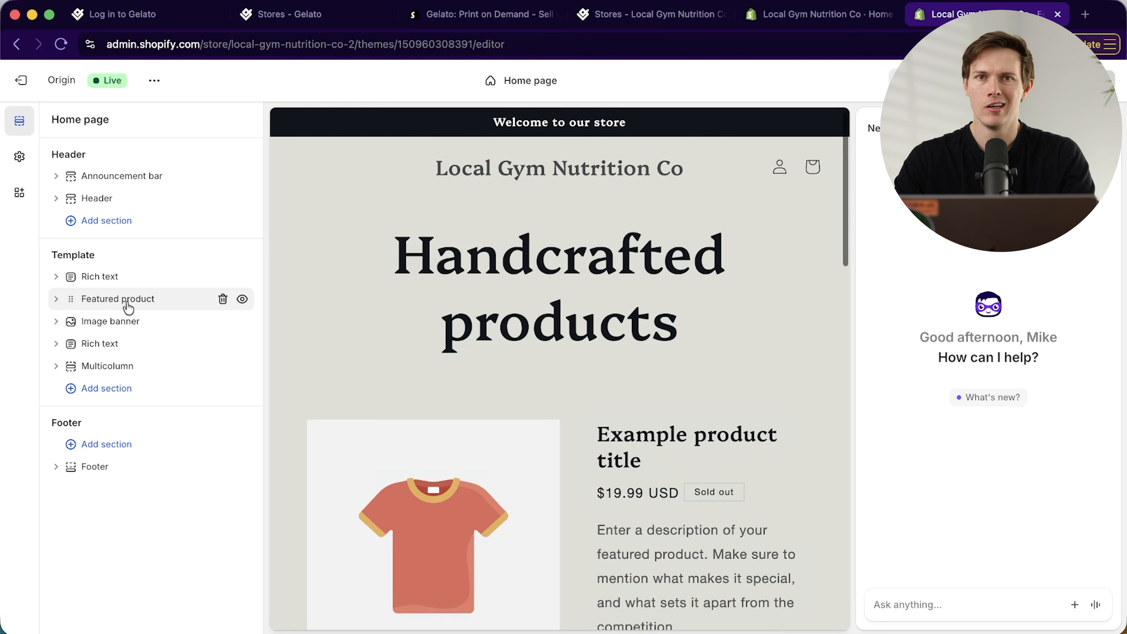
click(127, 302)
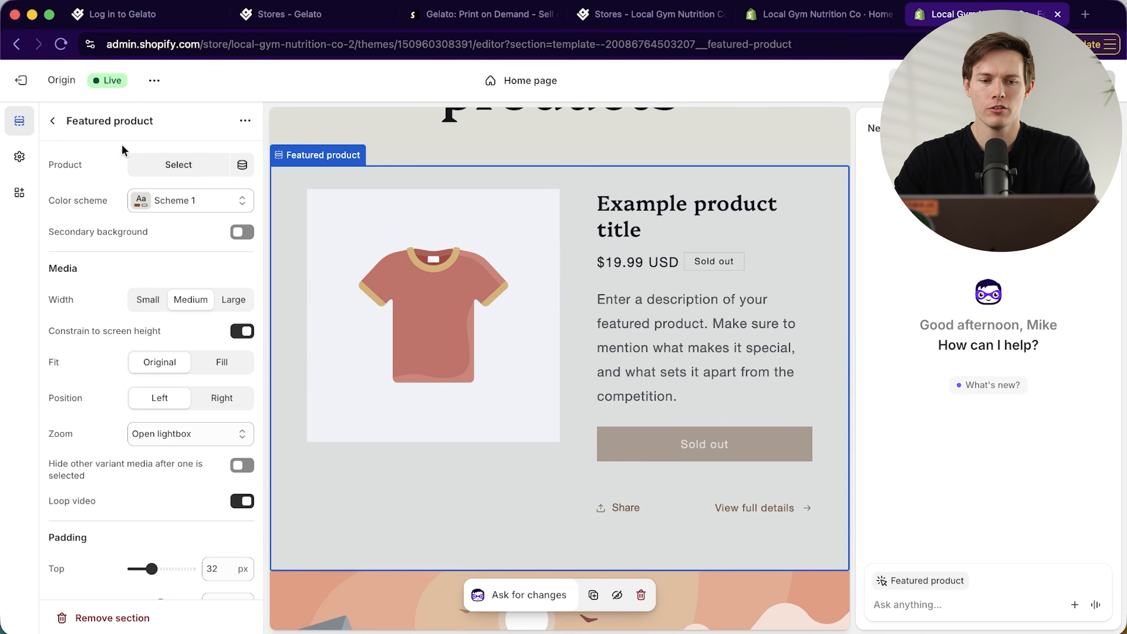
click(52, 121)
click(131, 302)
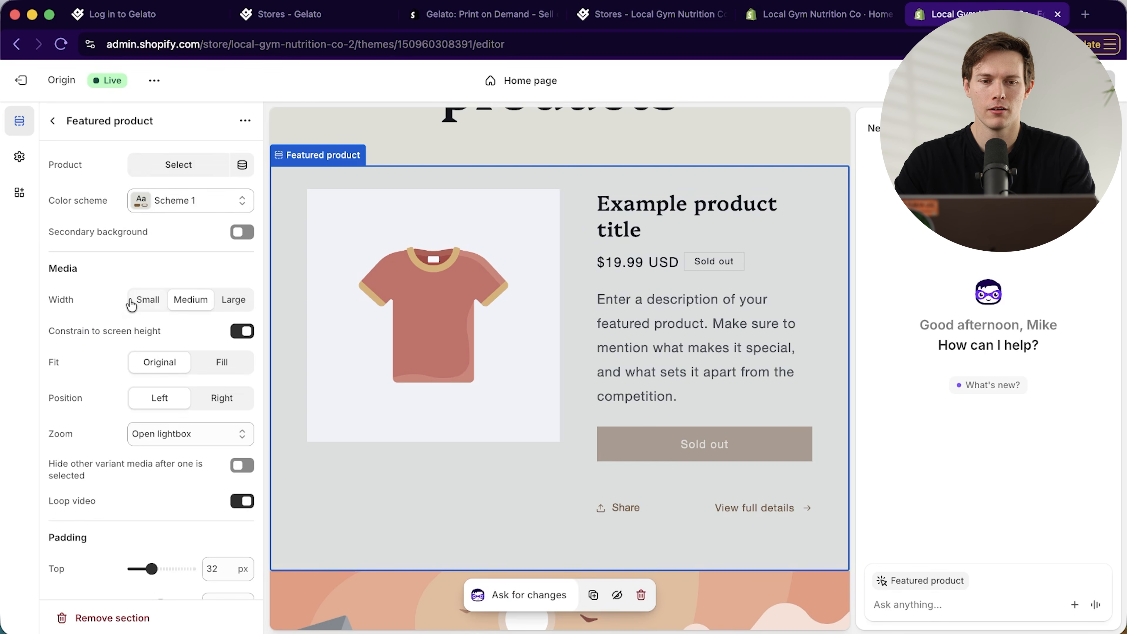
click(179, 165)
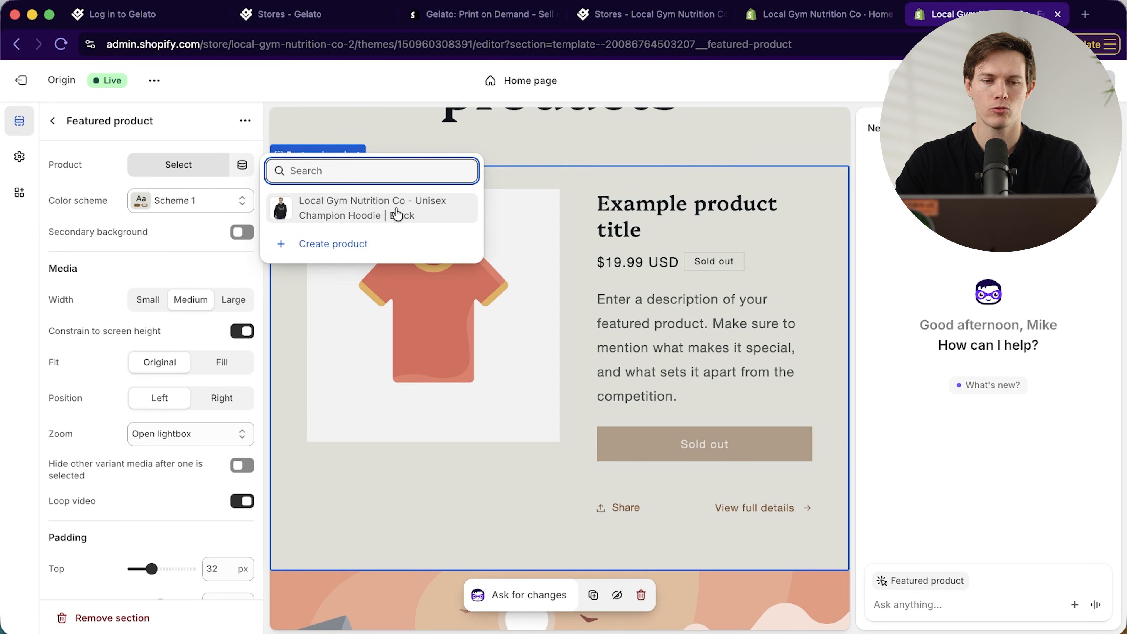
click(339, 214)
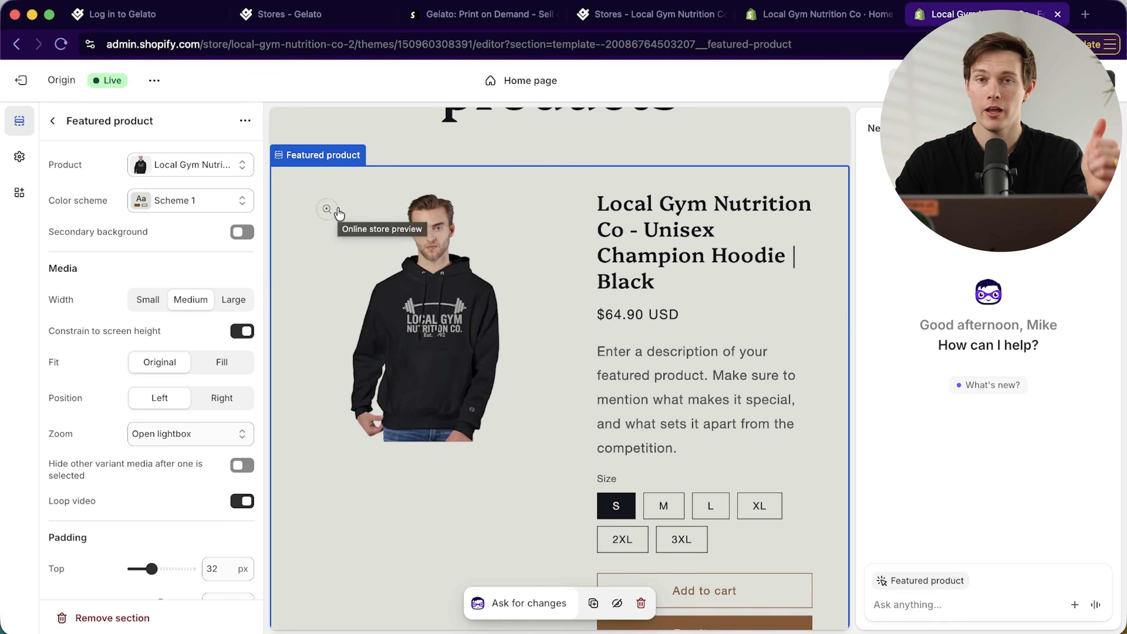
Remove the hoodie from the Featured product section and select the same product for it again
click(204, 174)
click(111, 173)
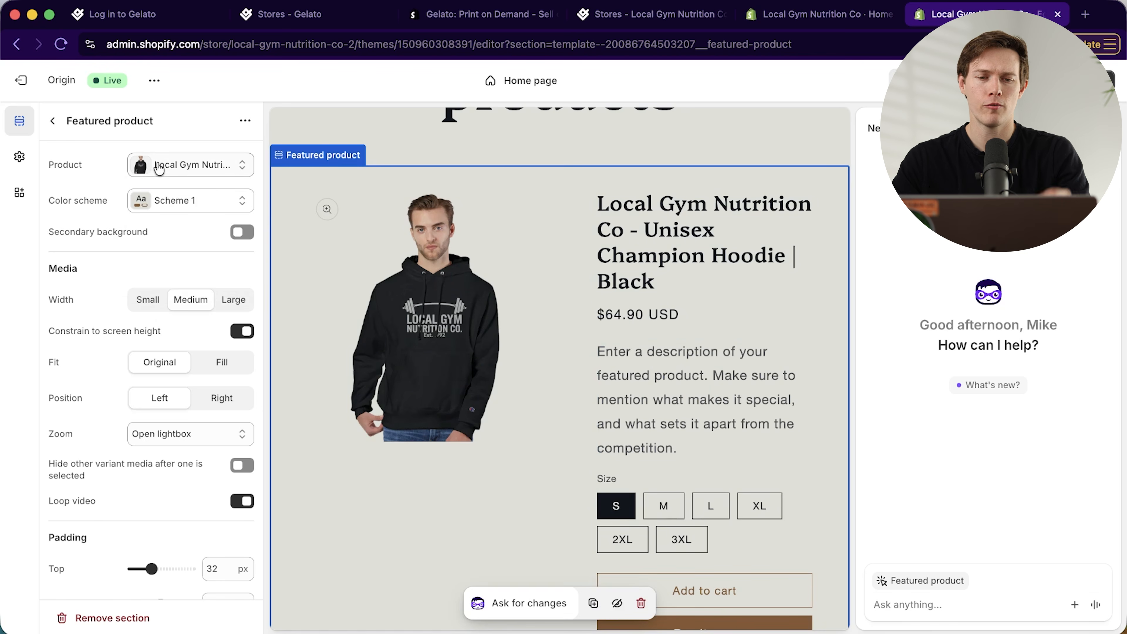
click(159, 169)
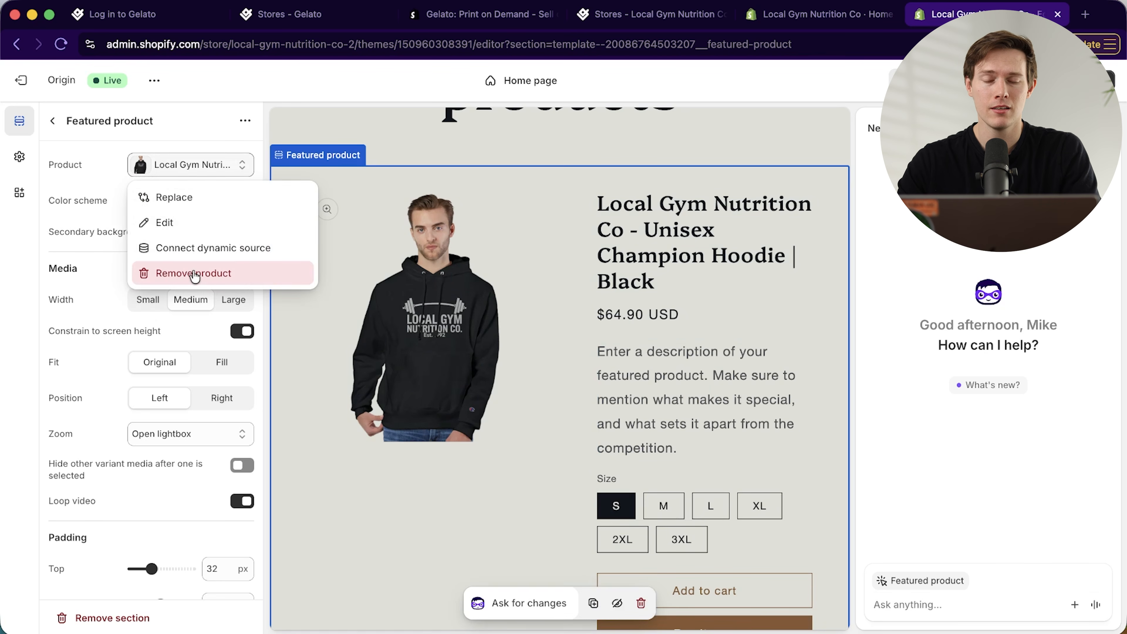
click(195, 273)
click(195, 166)
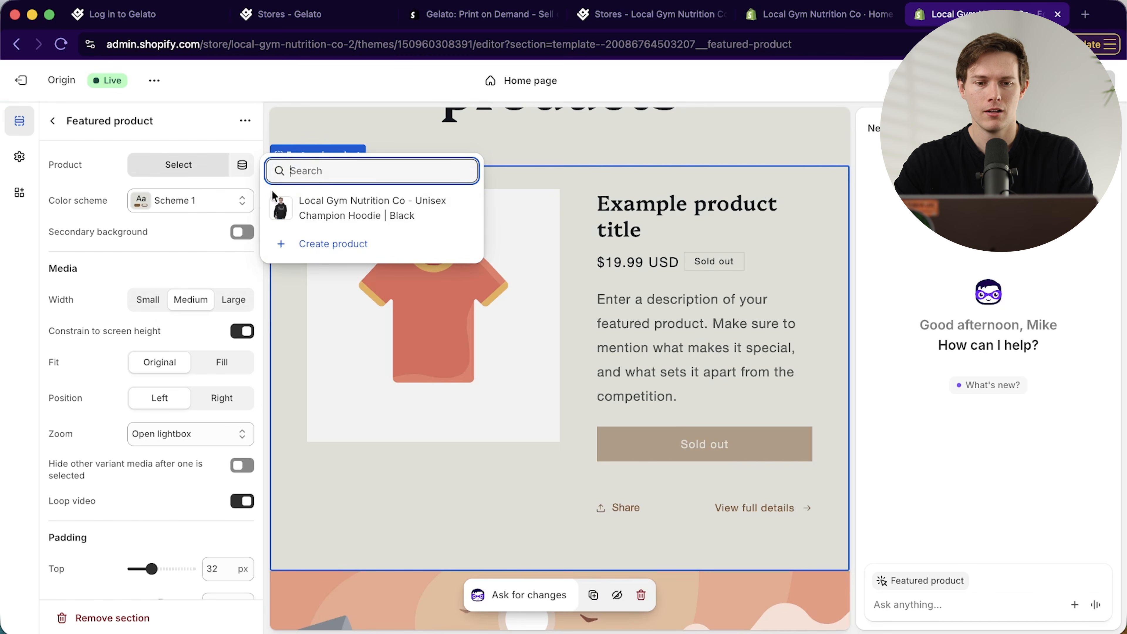
click(327, 214)
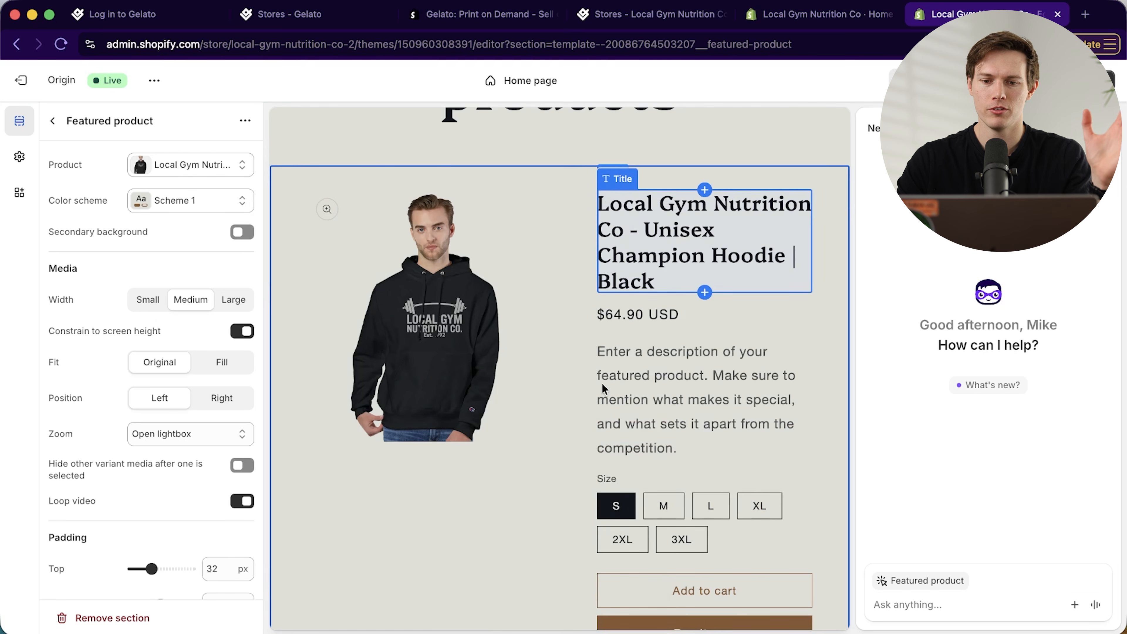
Examine the featured hoodie's description, size options, purchase buttons and details link in the preview, and return to the collapsed section list
scroll(766, 390, down, 3)
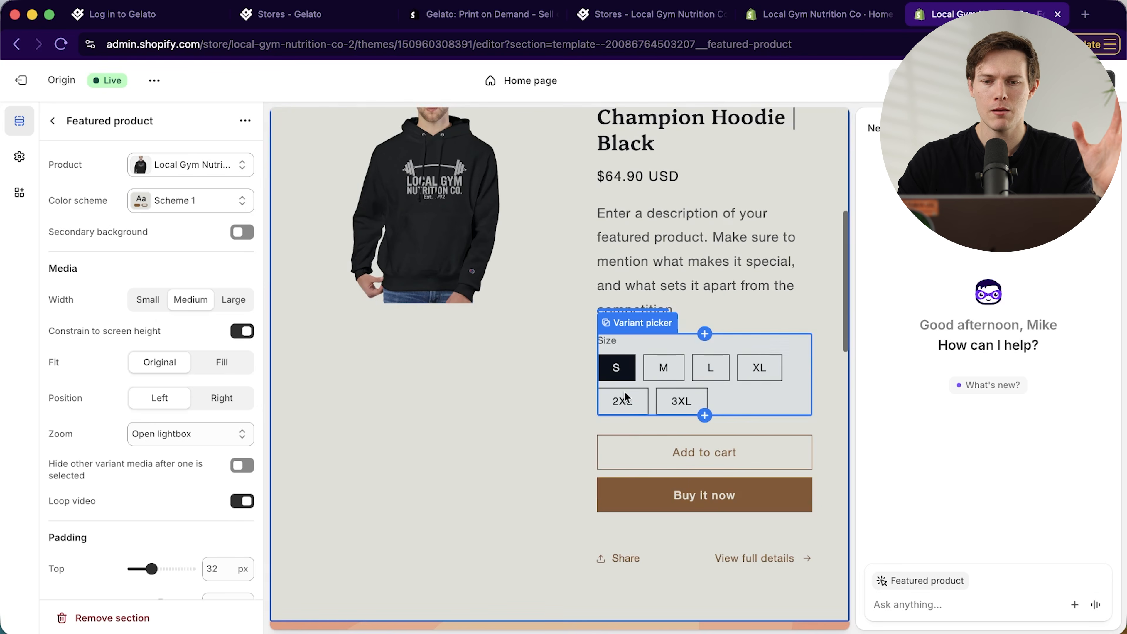
scroll(710, 389, up, 1)
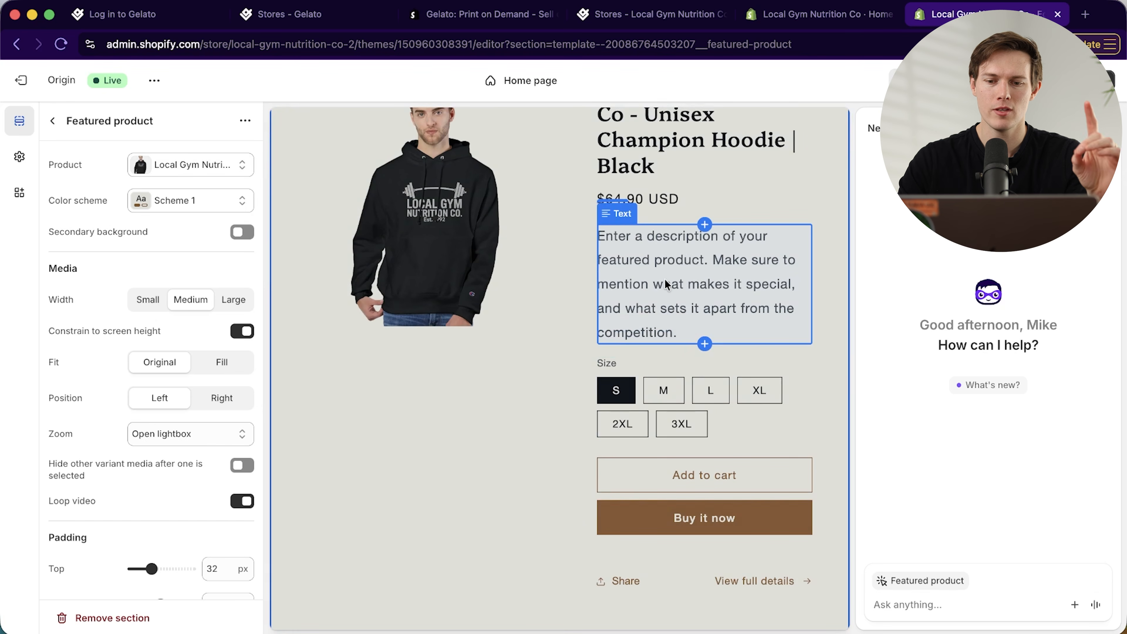
scroll(497, 382, down, 3)
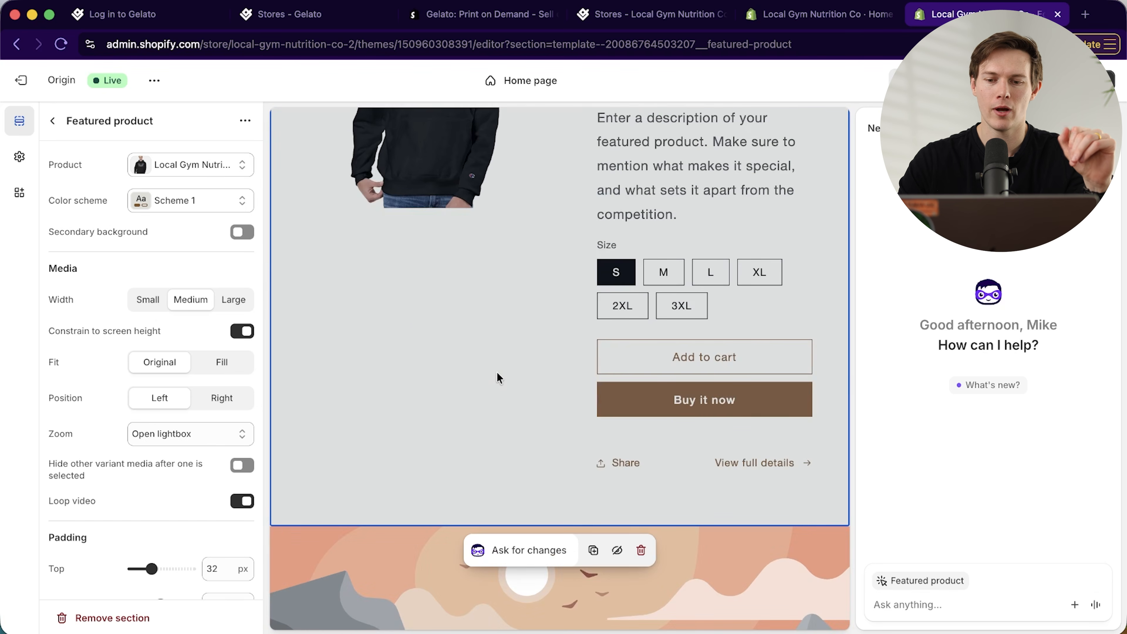
scroll(498, 377, up, 5)
scroll(506, 379, down, 5)
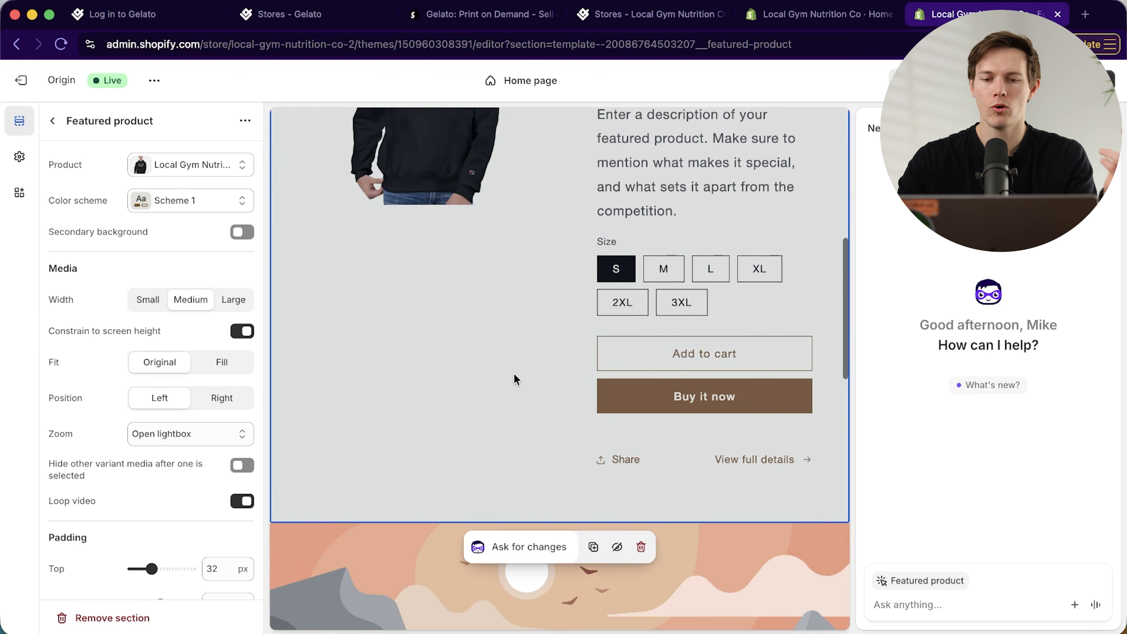
scroll(515, 379, up, 1)
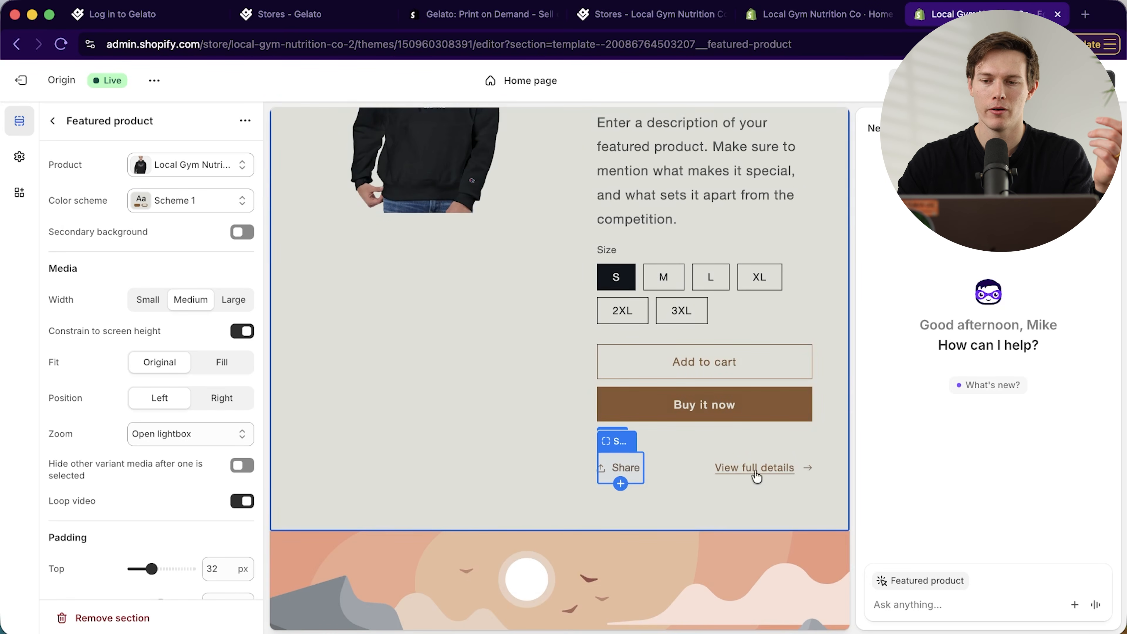
scroll(499, 403, down, 1)
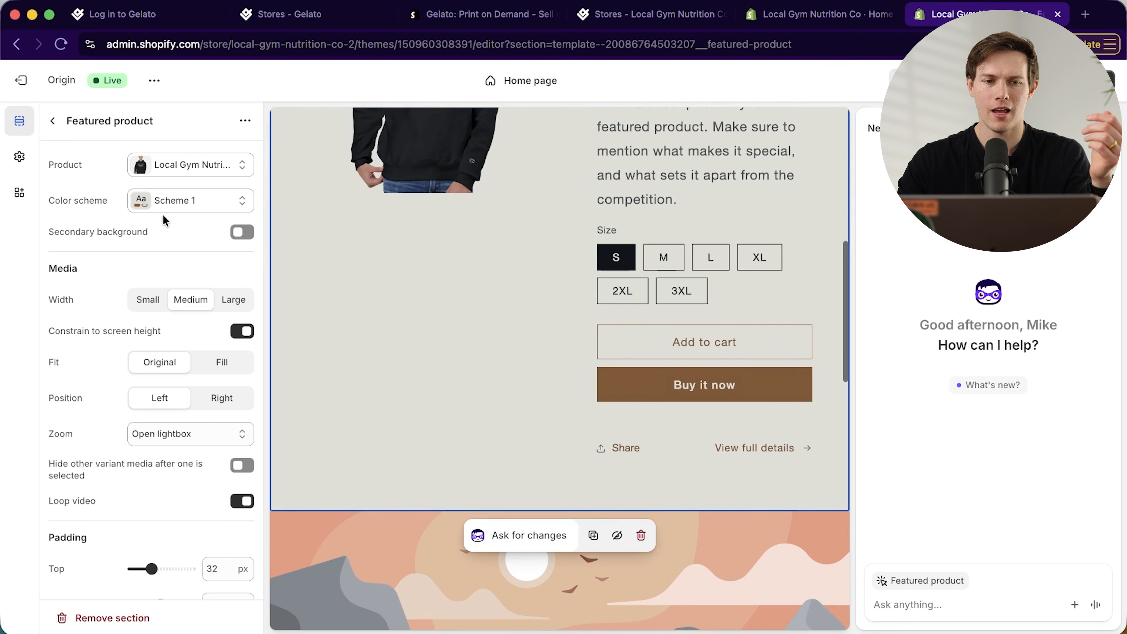
click(52, 121)
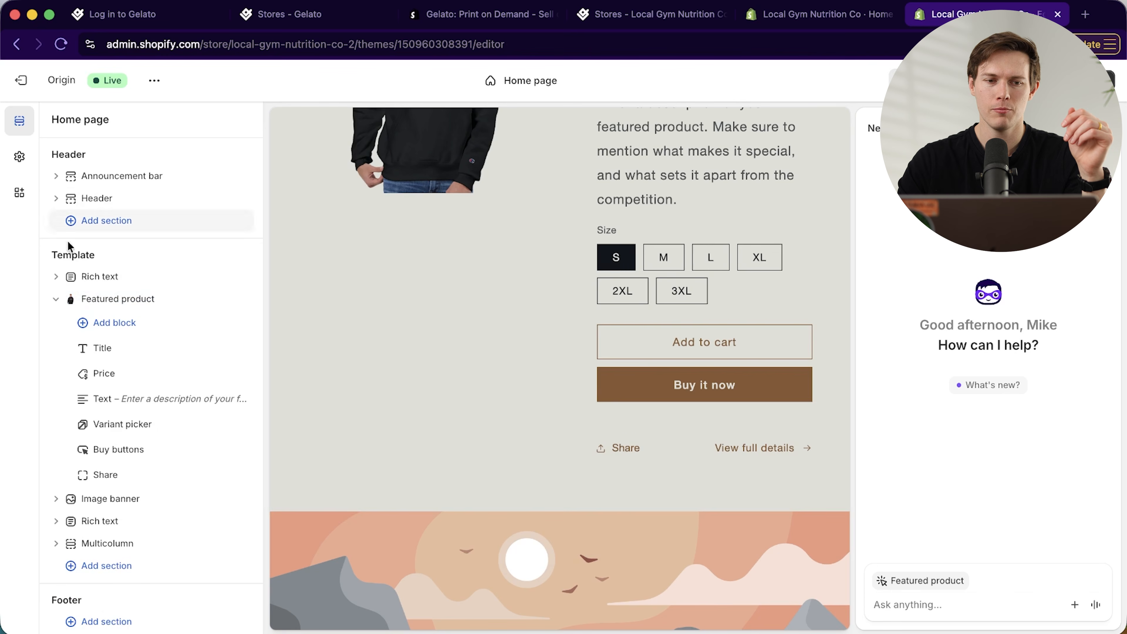
click(55, 299)
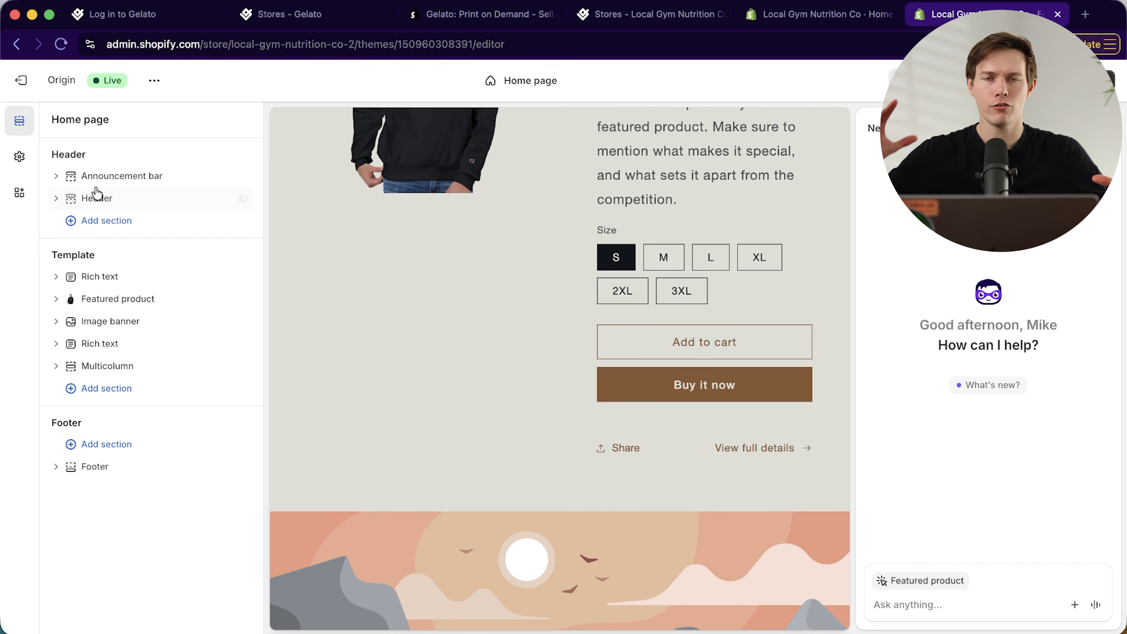
Hide and show the Rich text section containing the Handcrafted products heading, and delete that section from the home page
scroll(475, 348, down, 12)
scroll(478, 348, up, 20)
scroll(479, 347, down, 1)
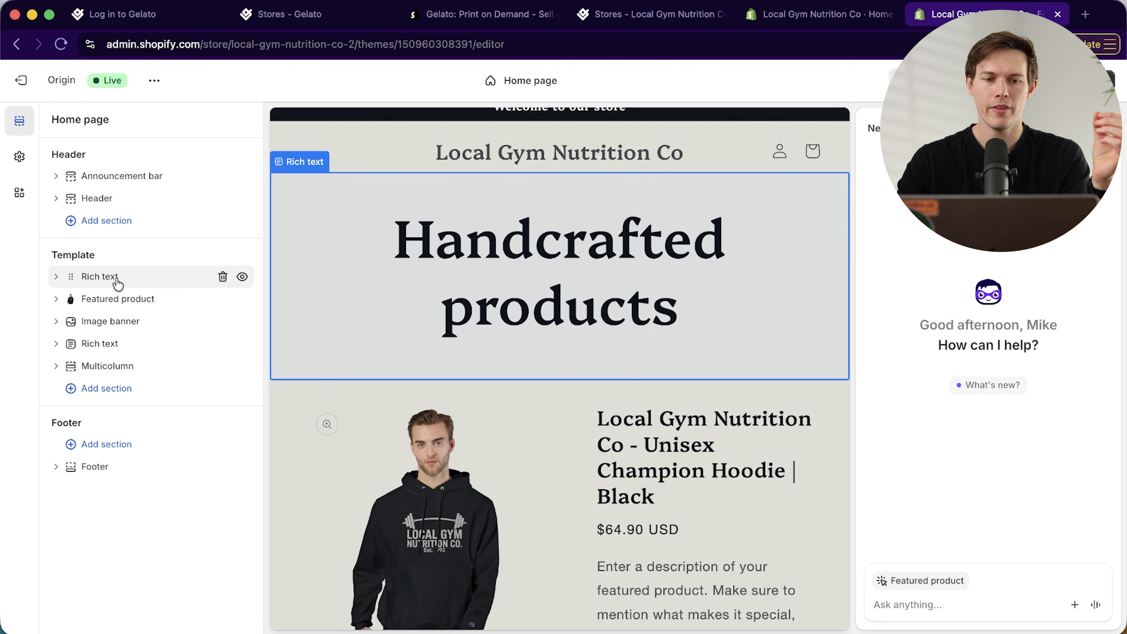
scroll(360, 355, down, 4)
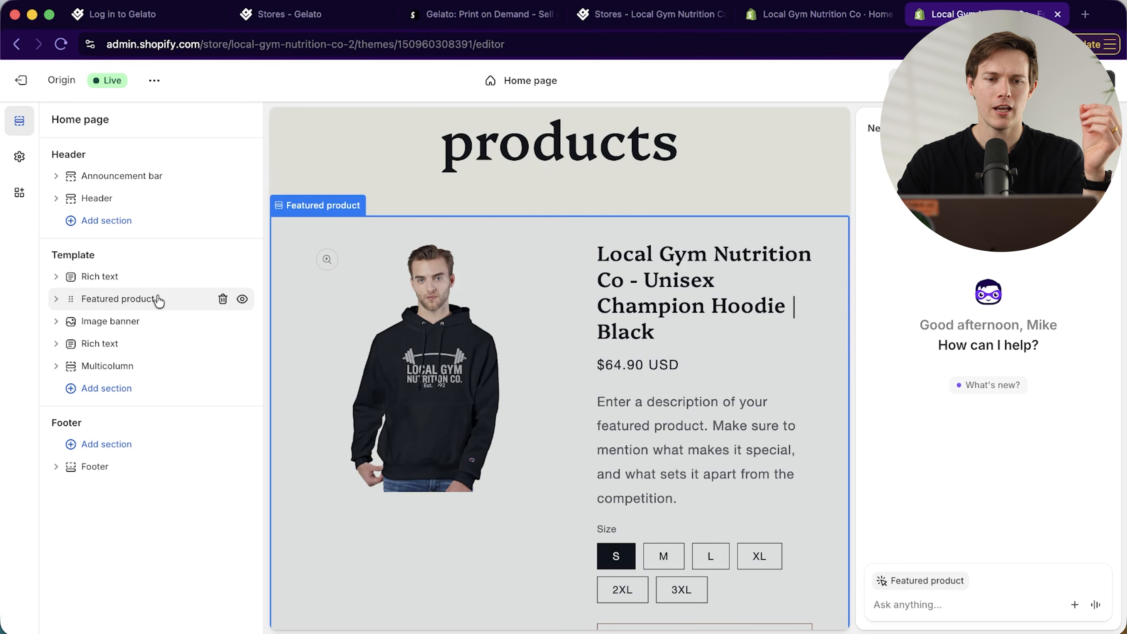
scroll(410, 312, up, 4)
mouse_move(136, 285)
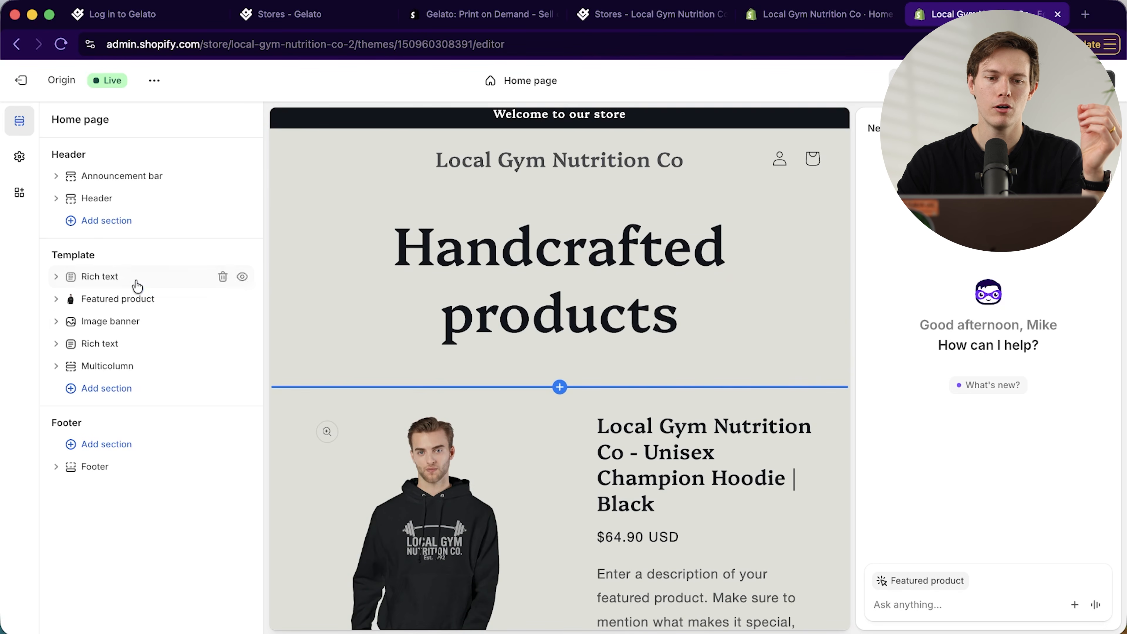
click(242, 277)
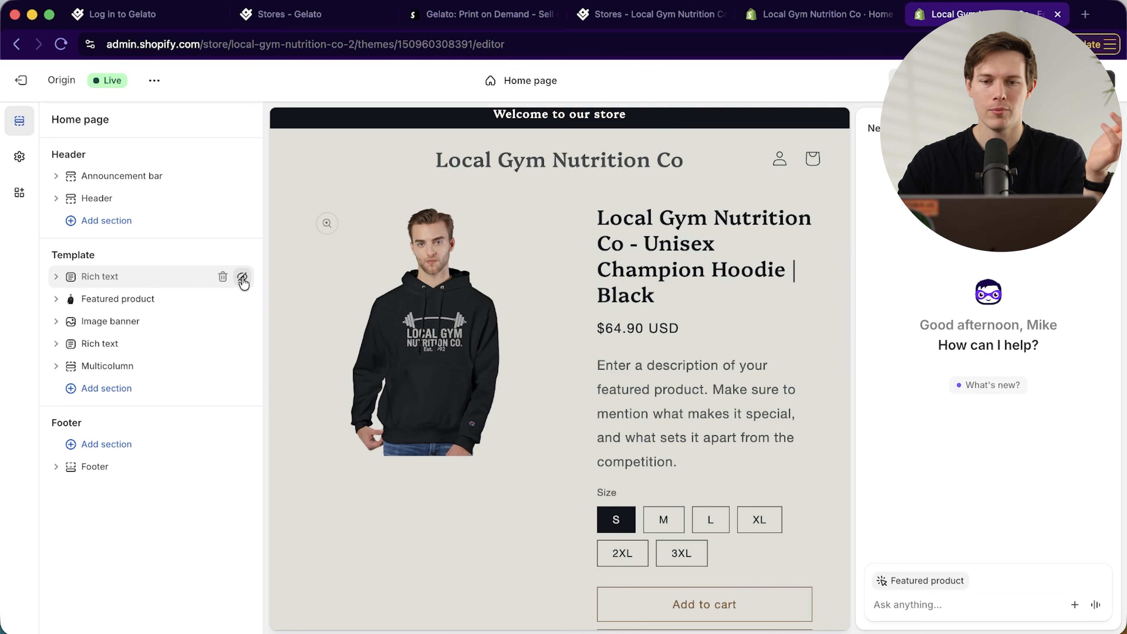
click(247, 279)
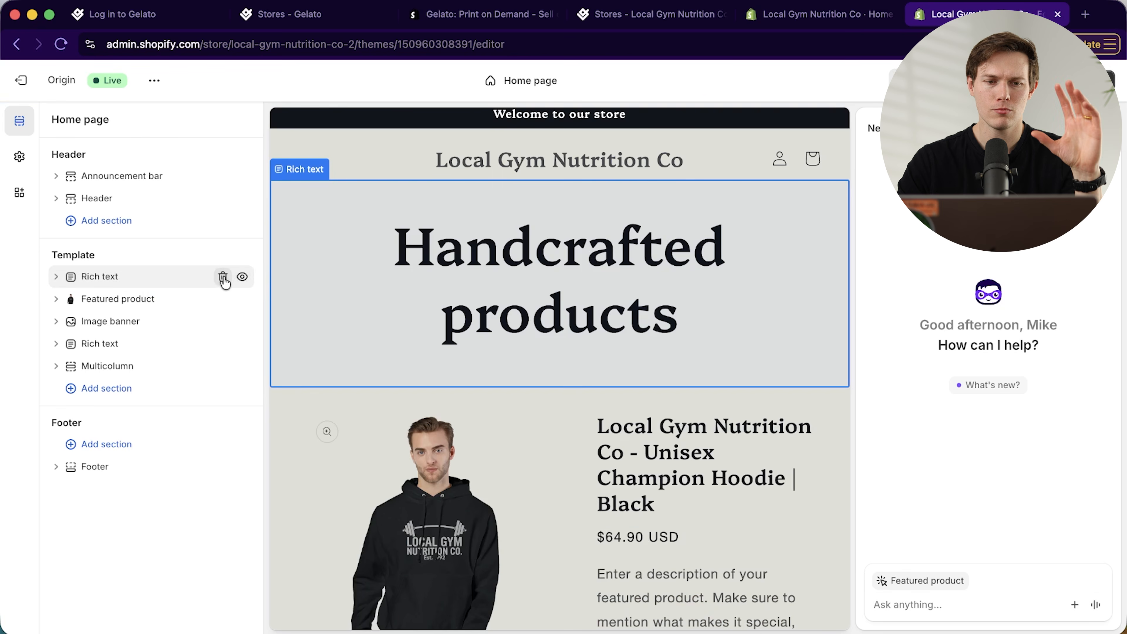
click(223, 278)
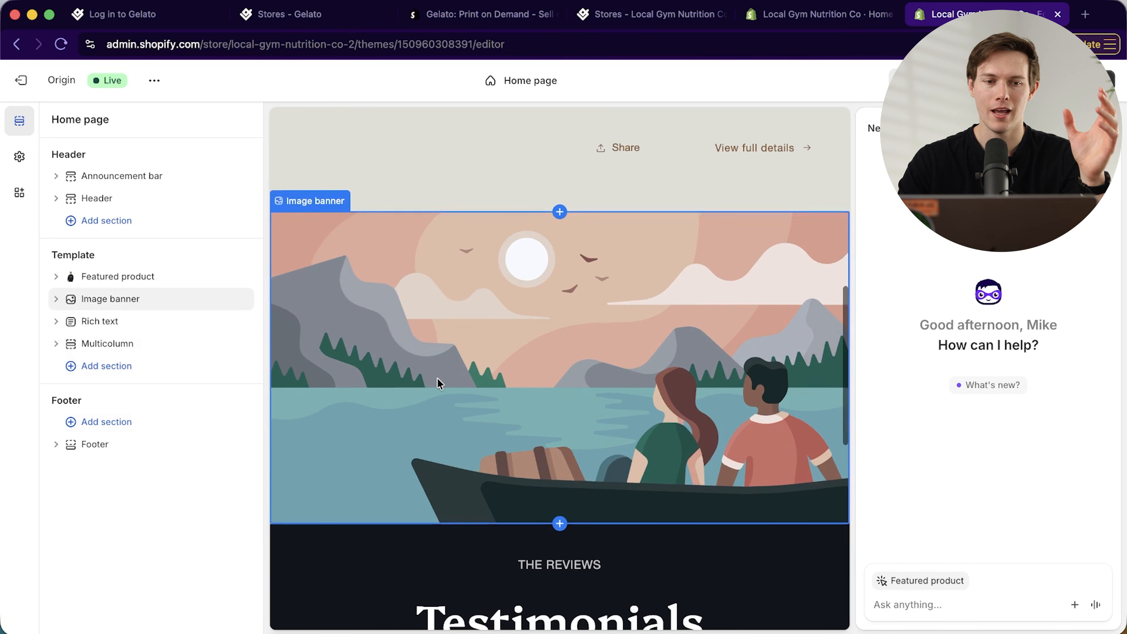
View the Image banner section's settings and return to the home page's collapsed section list
click(434, 384)
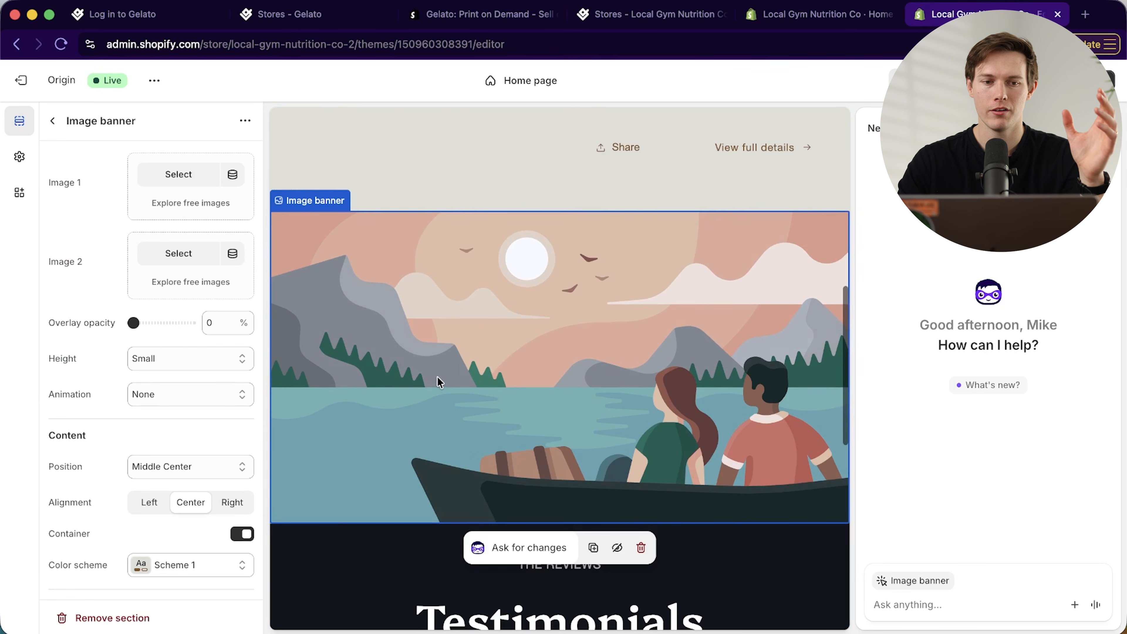
click(53, 121)
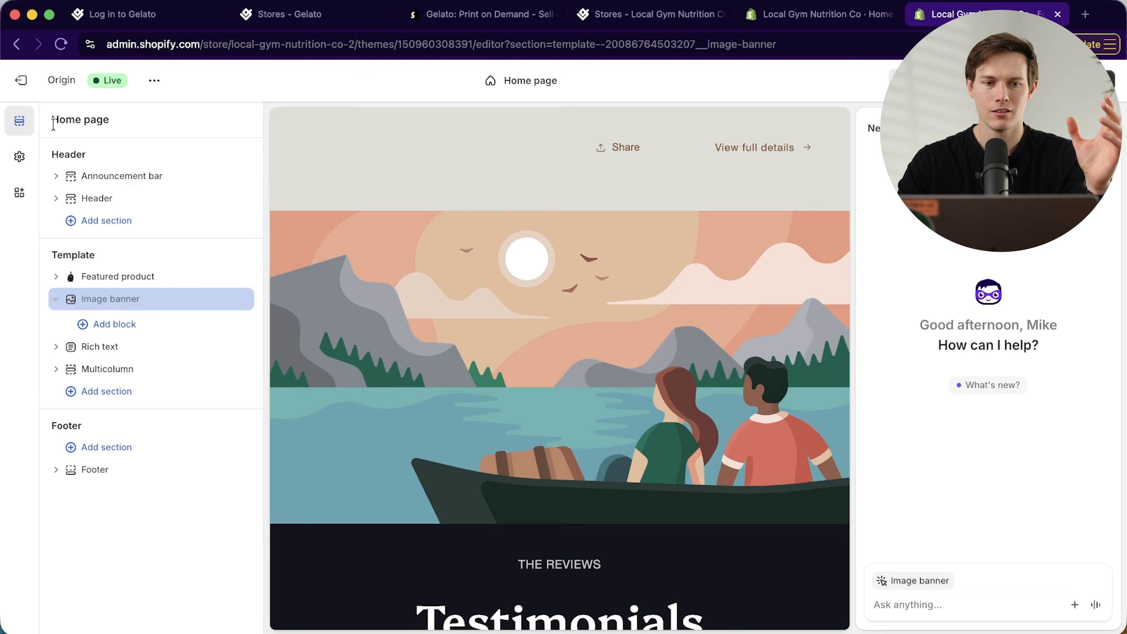
click(57, 301)
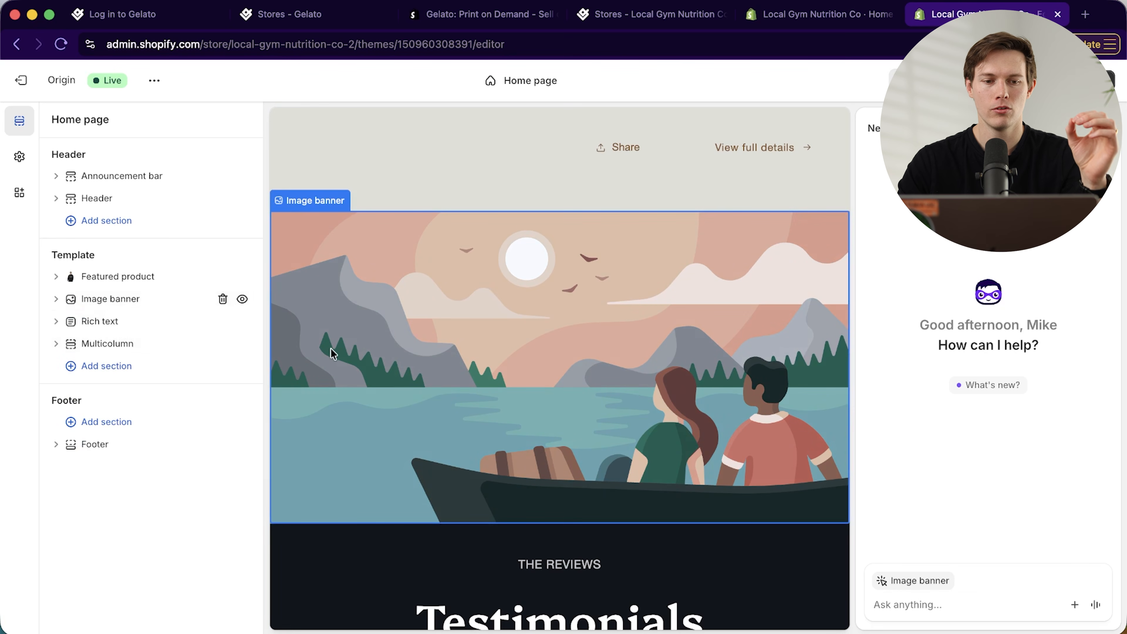
Review the Multicolumn testimonials section's heading, image, layout and padding settings, and return to the section list with its column blocks listed
scroll(332, 354, down, 7)
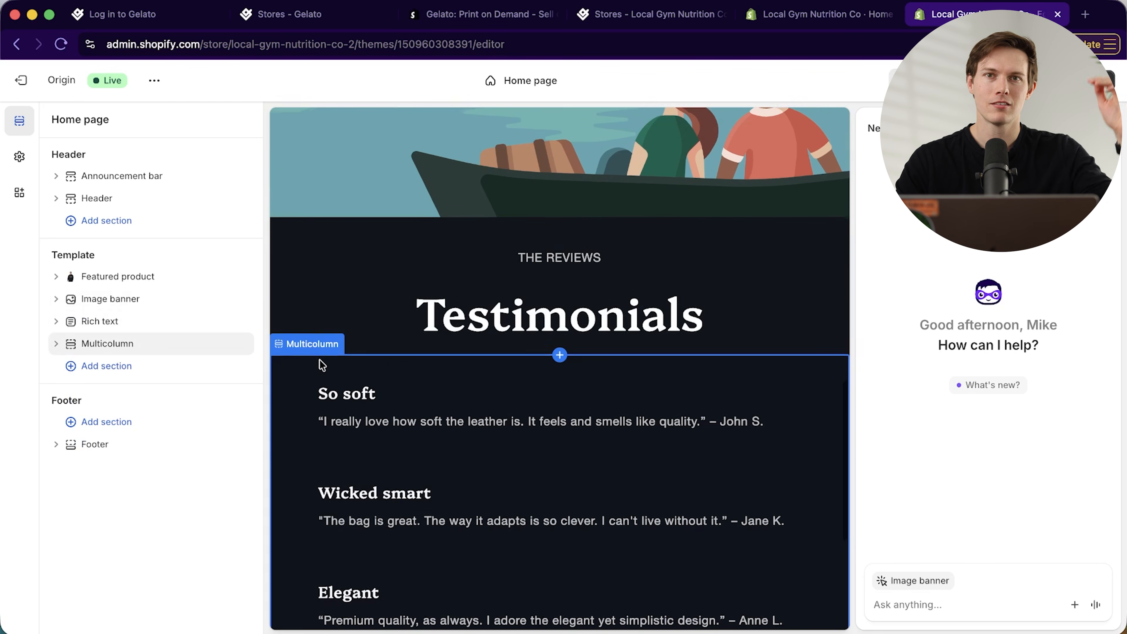
mouse_move(120, 352)
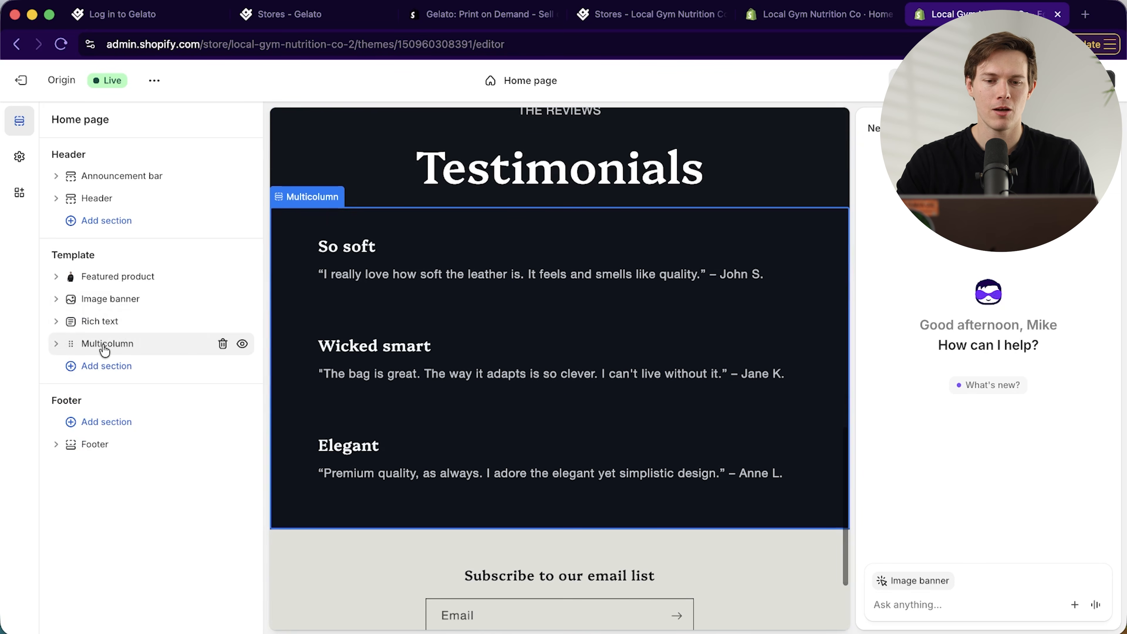
scroll(424, 331, up, 2)
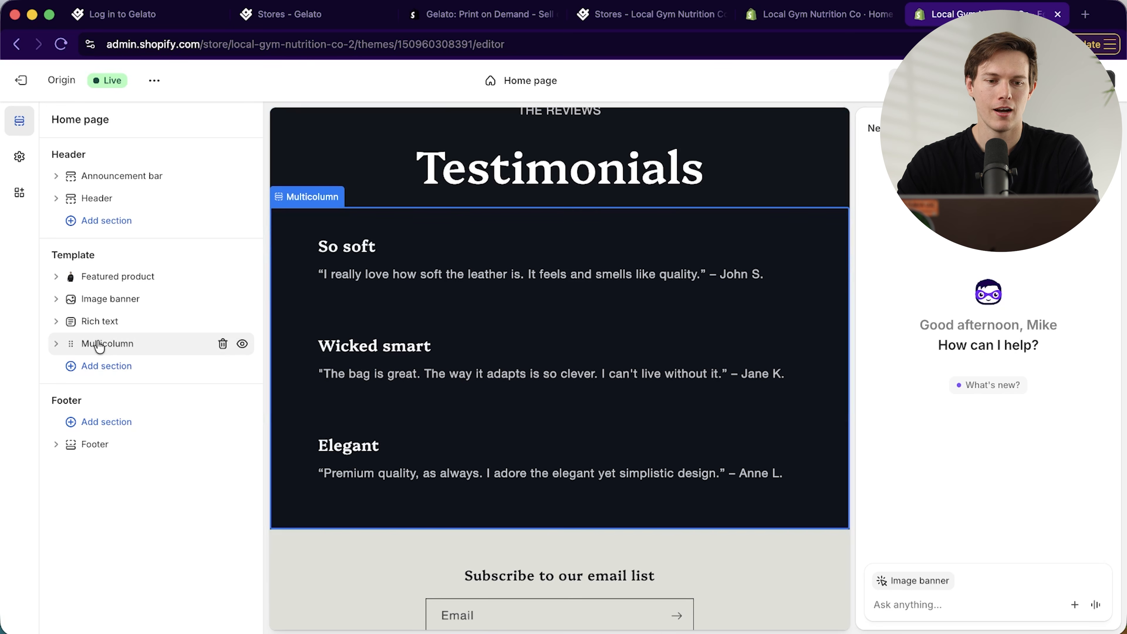
click(99, 347)
scroll(103, 342, down, 8)
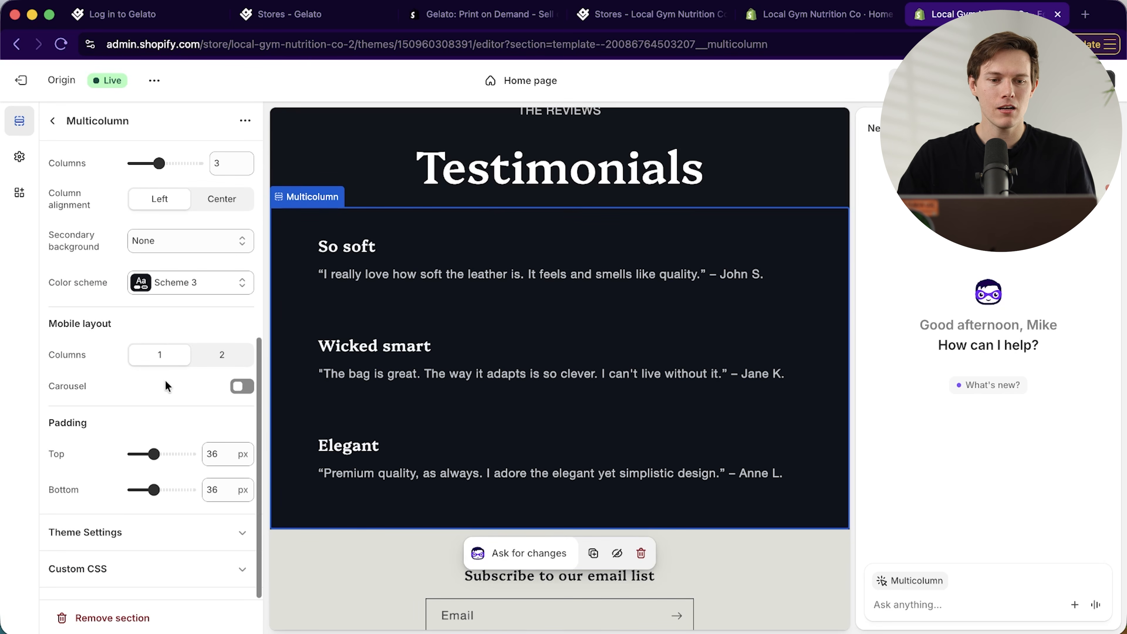
scroll(170, 389, up, 8)
scroll(160, 395, up, 4)
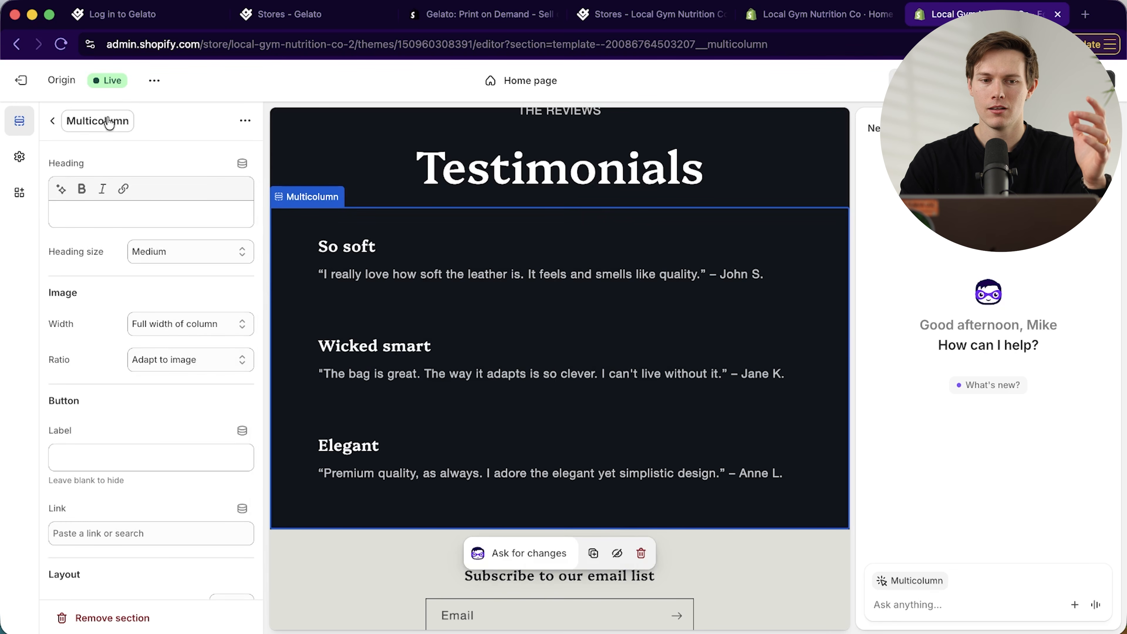
click(52, 121)
drag(68, 346, 61, 345)
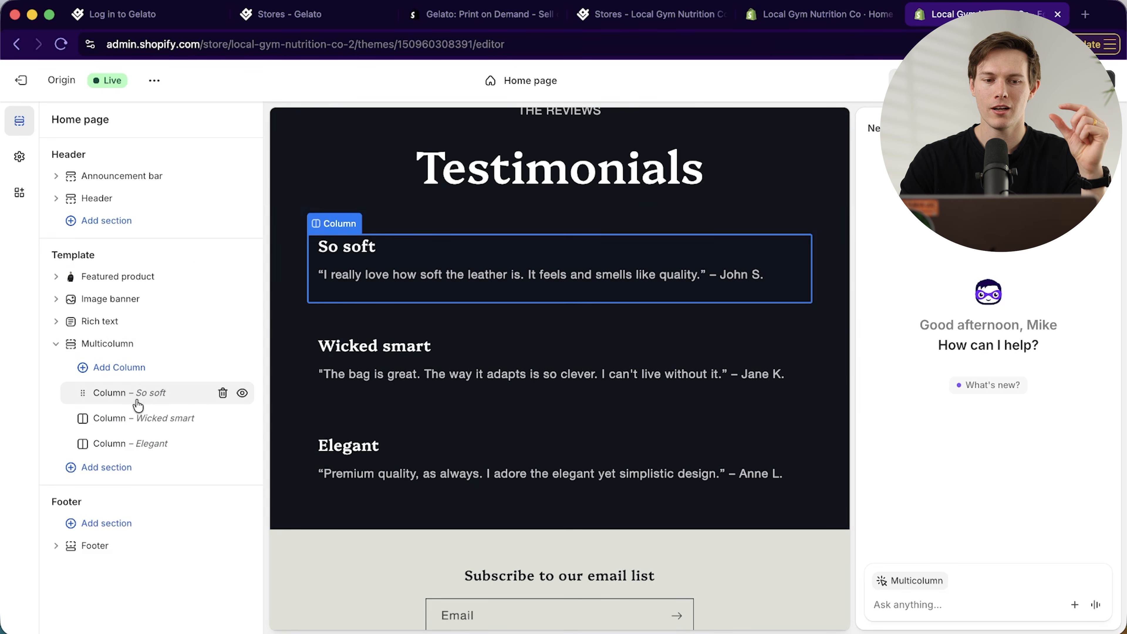
Format the words "love how soft the leather is" in the So soft testimonial column's description as bold italic
click(137, 404)
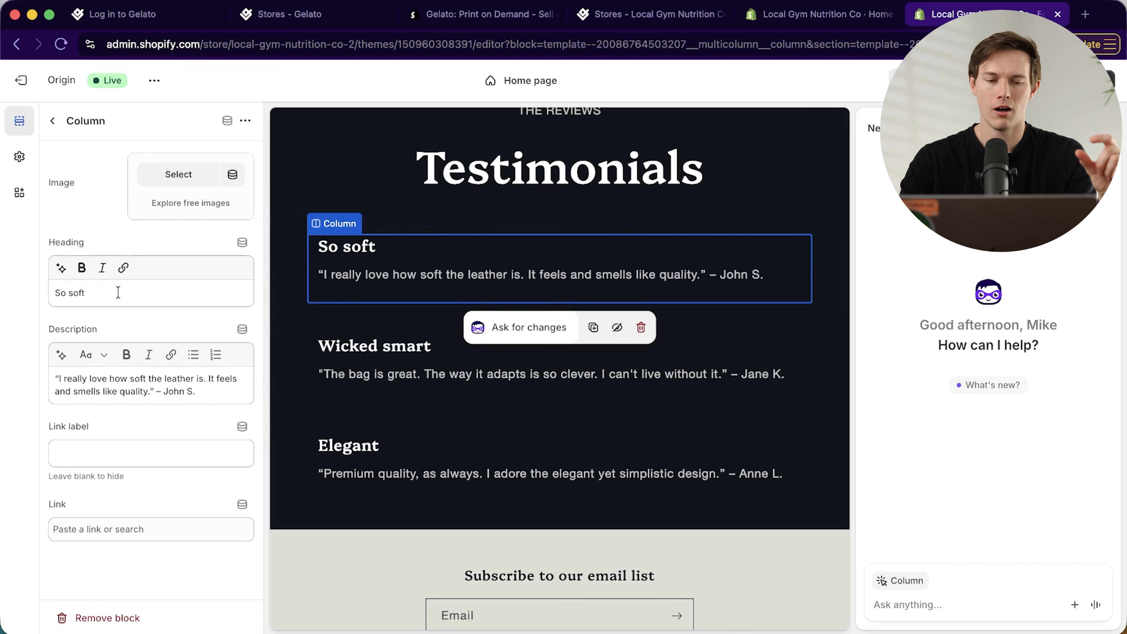
drag(119, 293, 36, 293)
drag(205, 393, 73, 379)
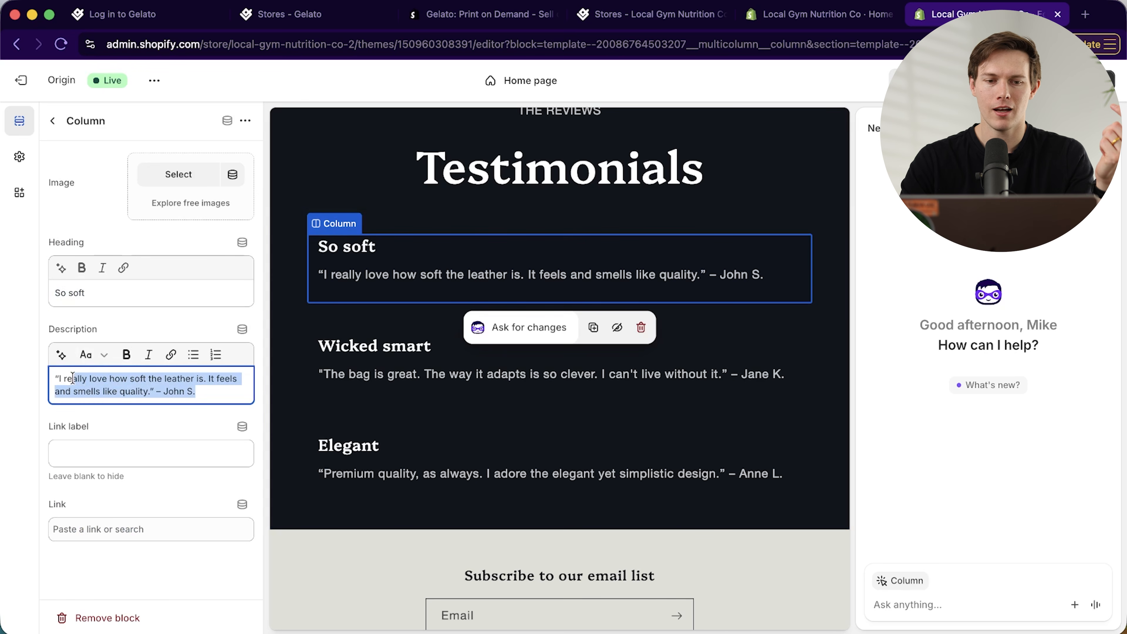
click(92, 385)
drag(103, 293, 35, 290)
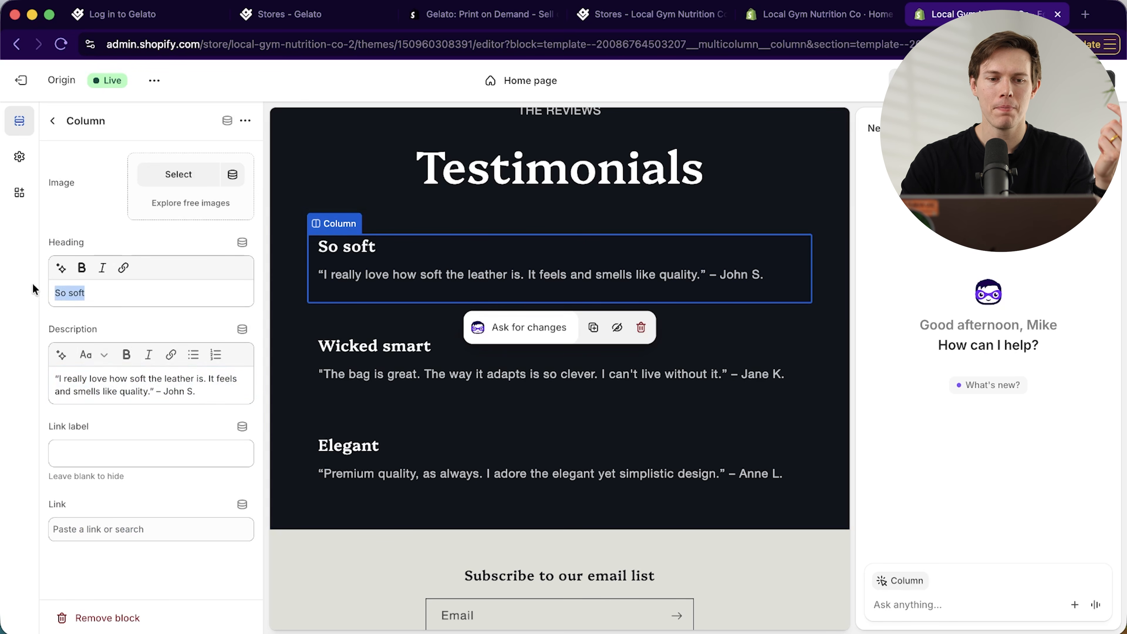
click(103, 292)
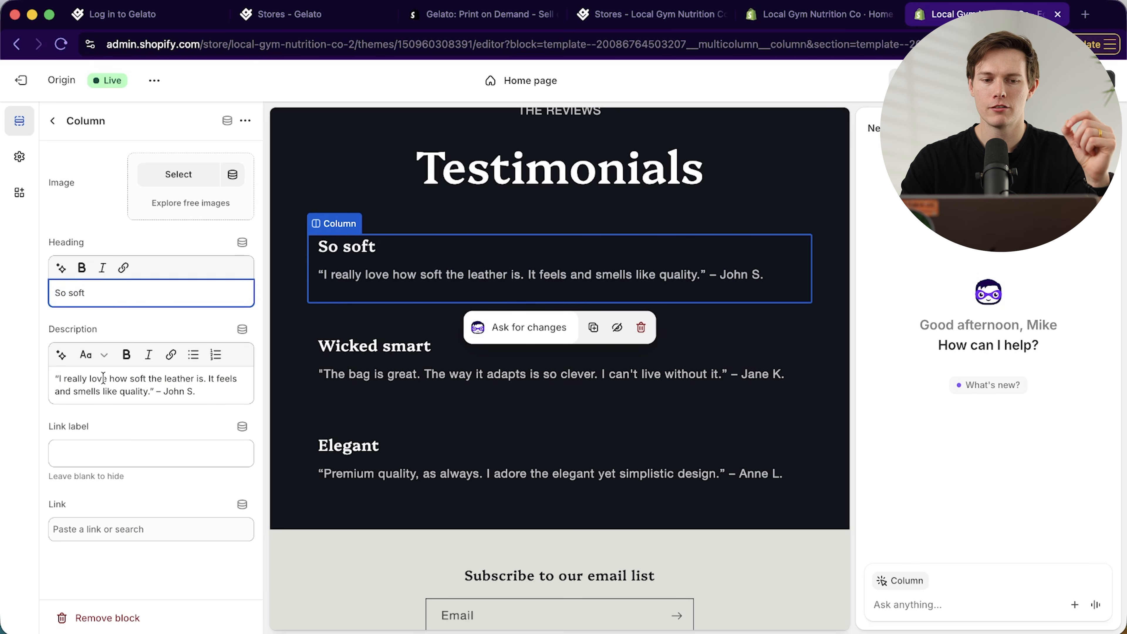
drag(90, 377, 183, 376)
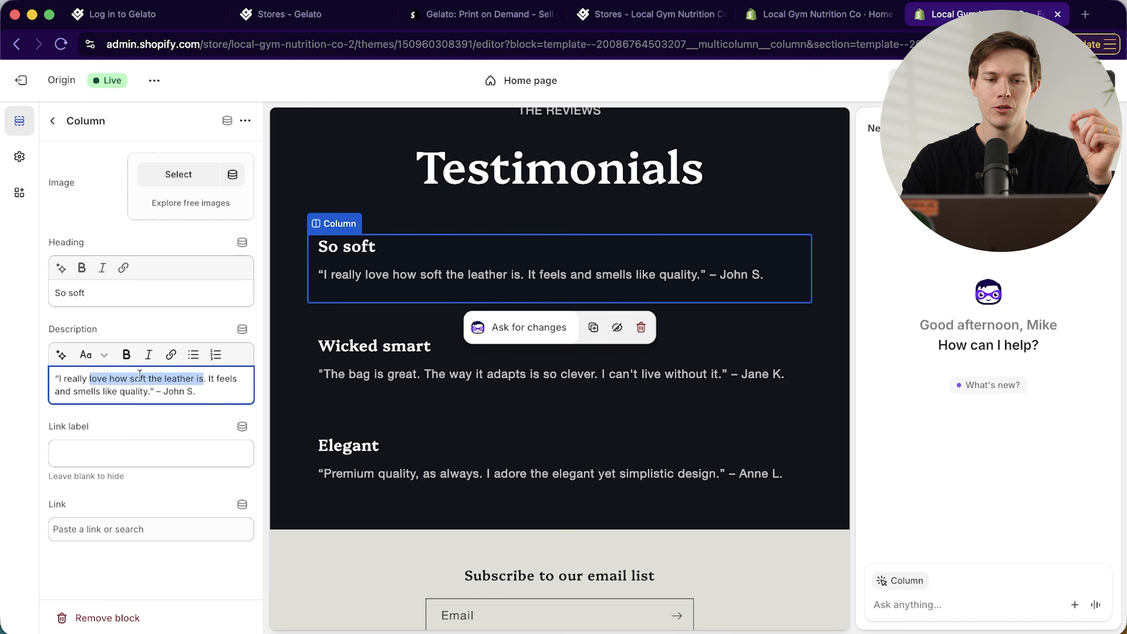
click(126, 355)
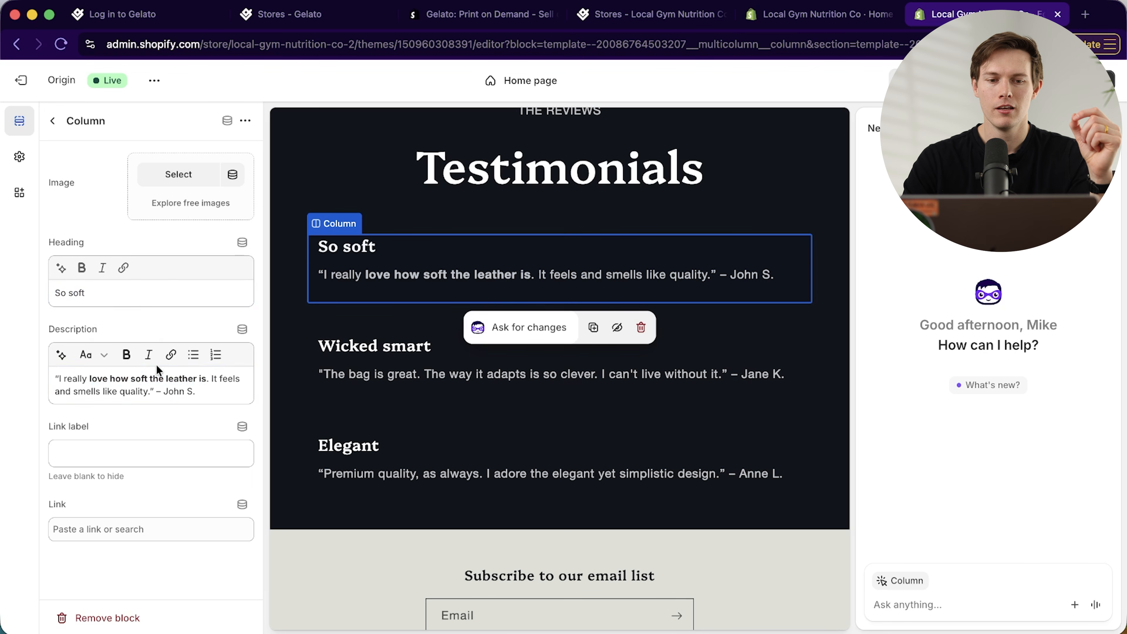
click(148, 354)
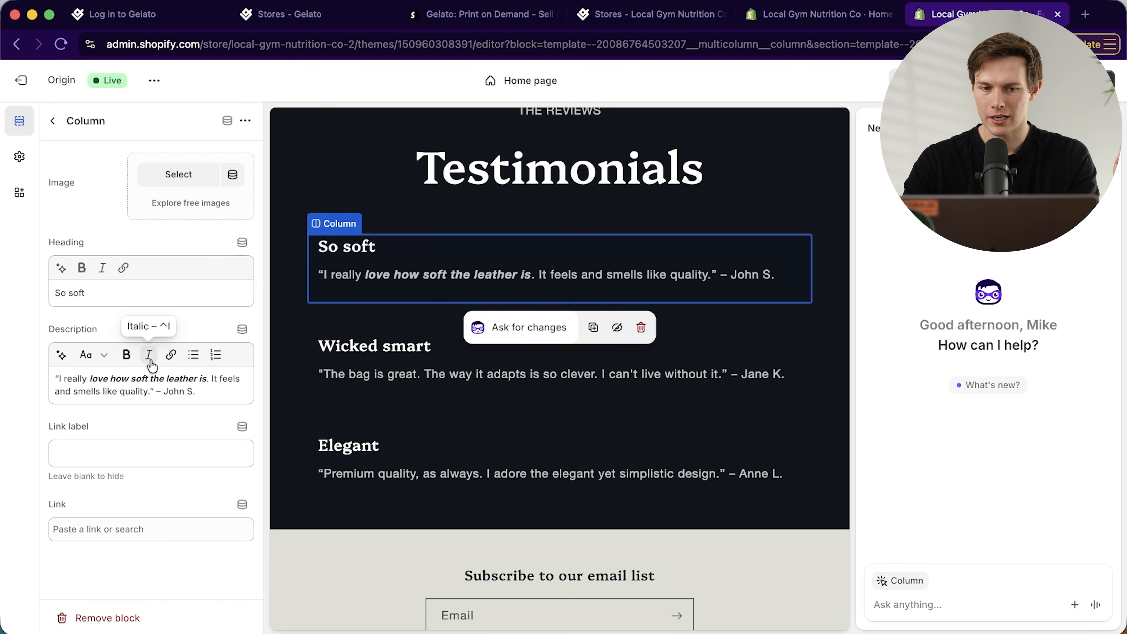
Link the words "love how soft the leather is" to the Local Gym Nutrition Co - Unisex hoodie product, and collapse the Multicolumn section
click(171, 354)
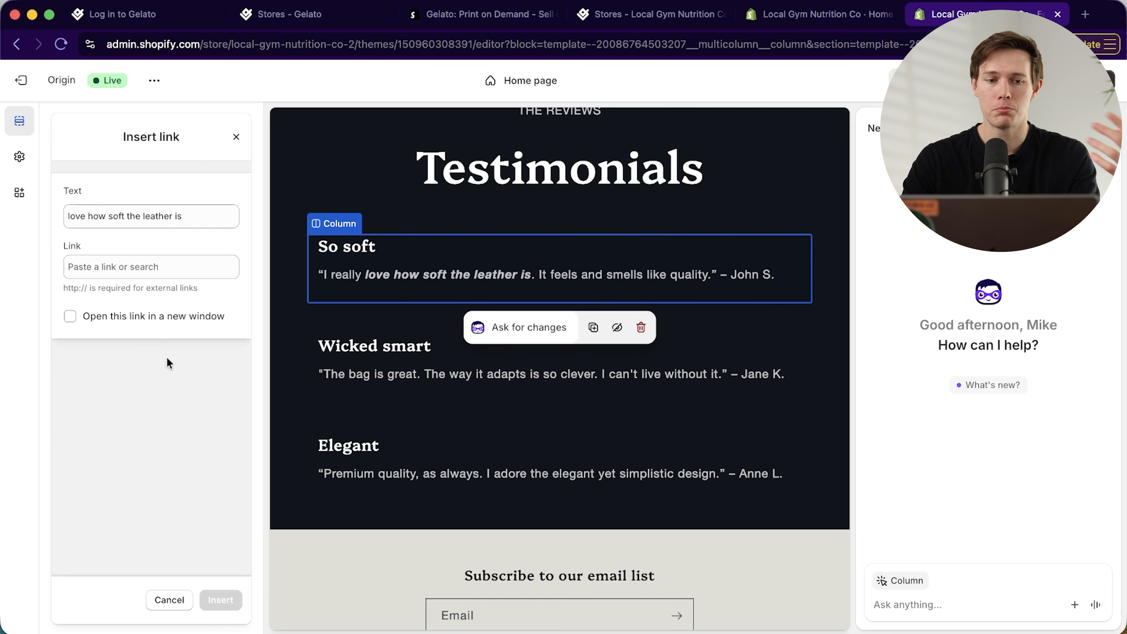
click(132, 268)
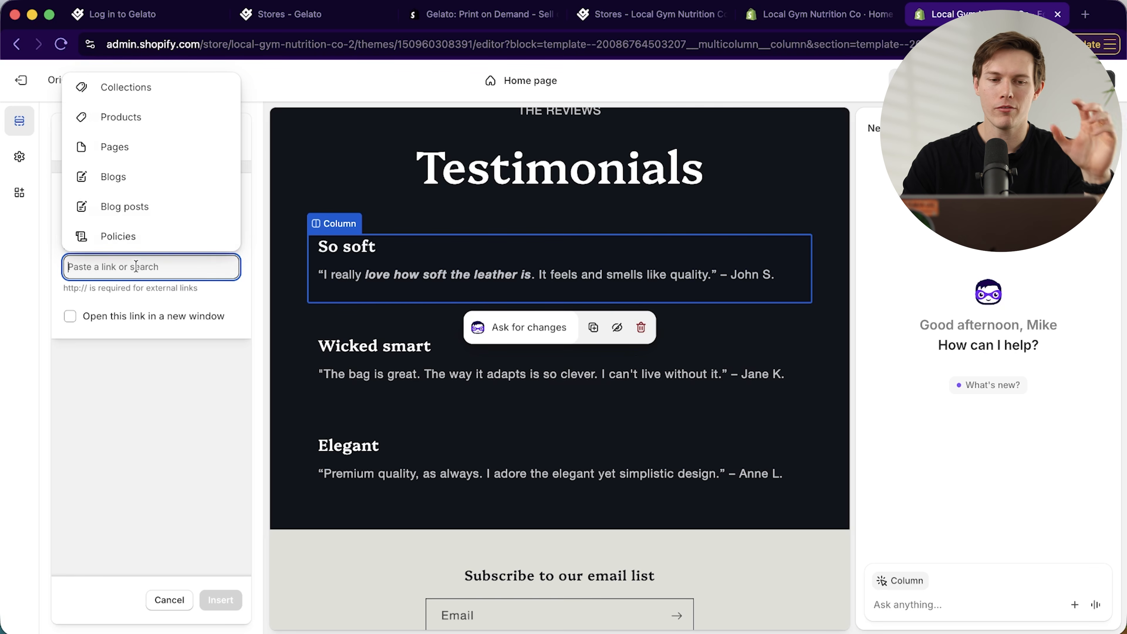
drag(65, 291, 82, 290)
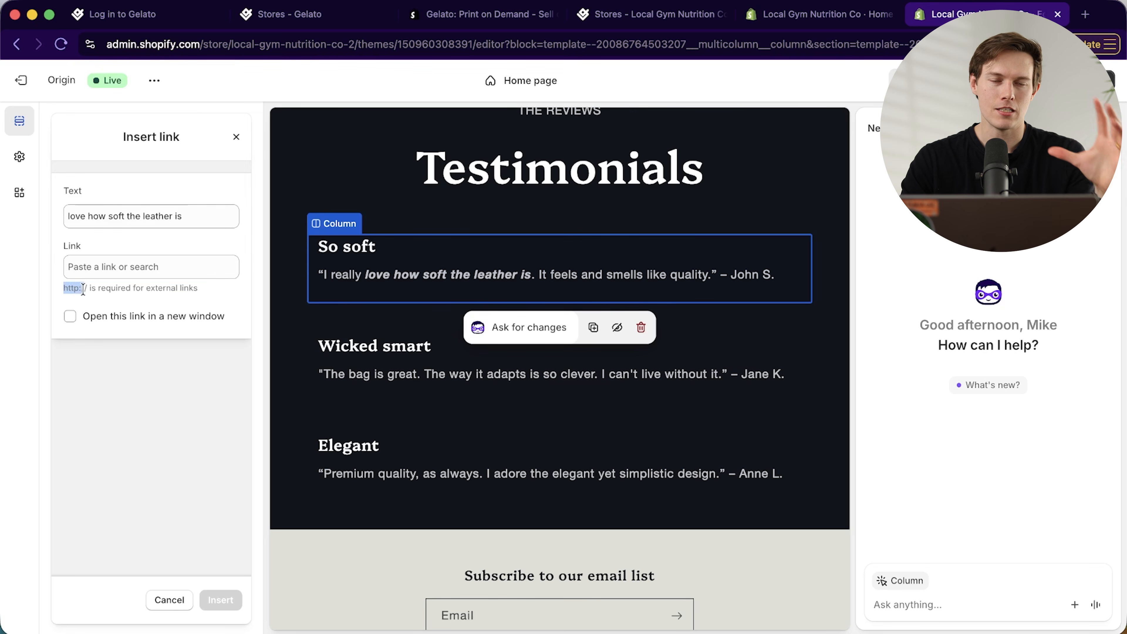
click(181, 274)
click(141, 112)
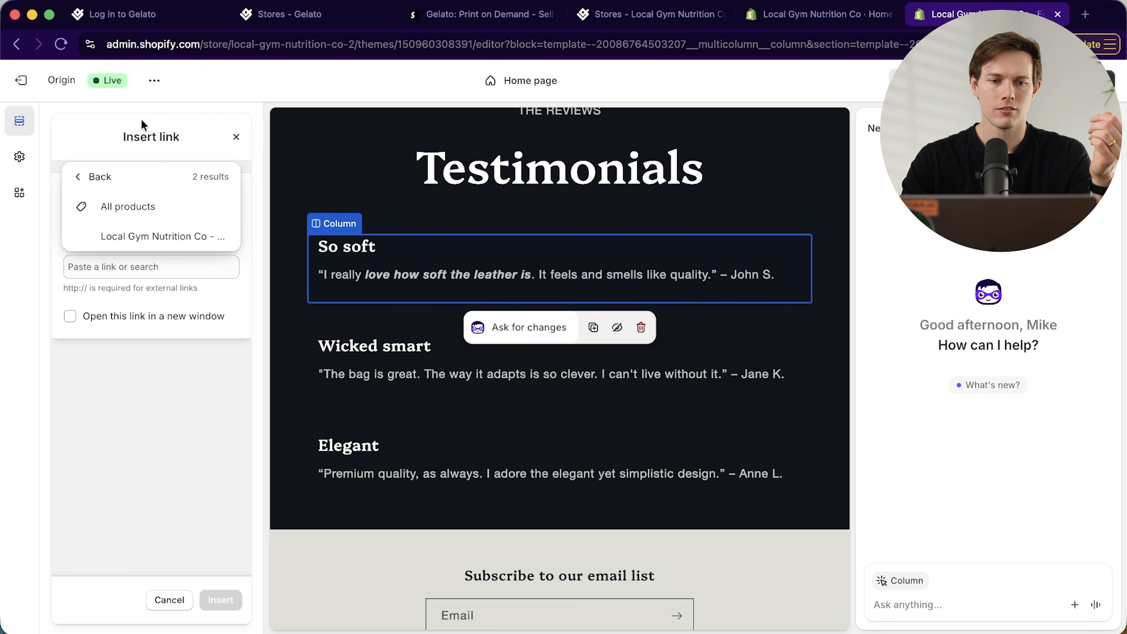
click(177, 246)
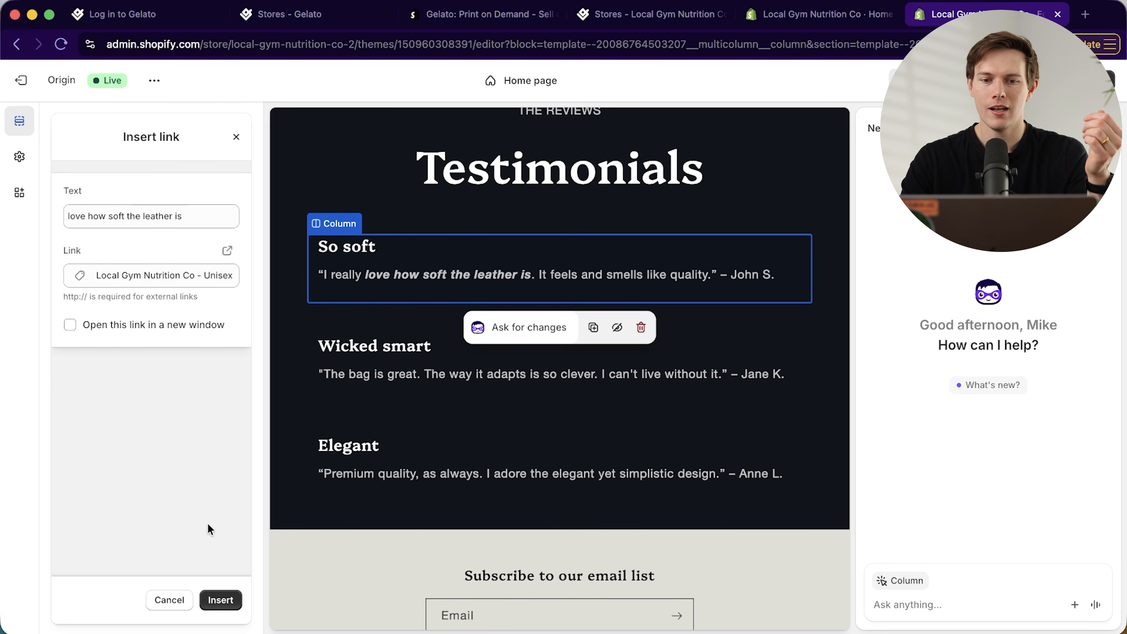
click(222, 599)
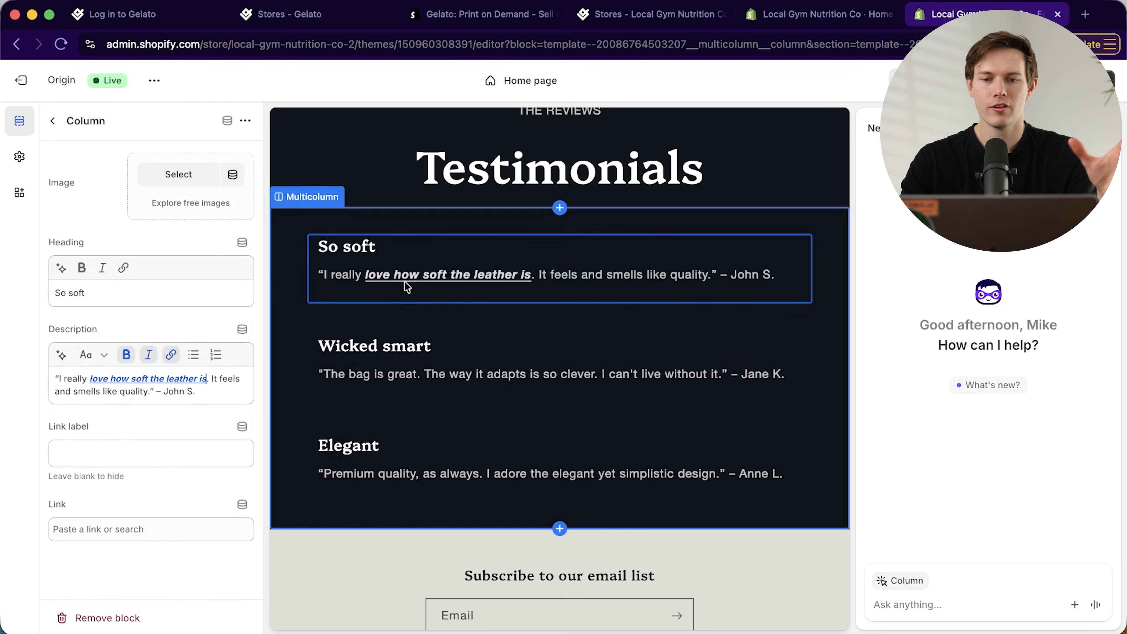
click(52, 120)
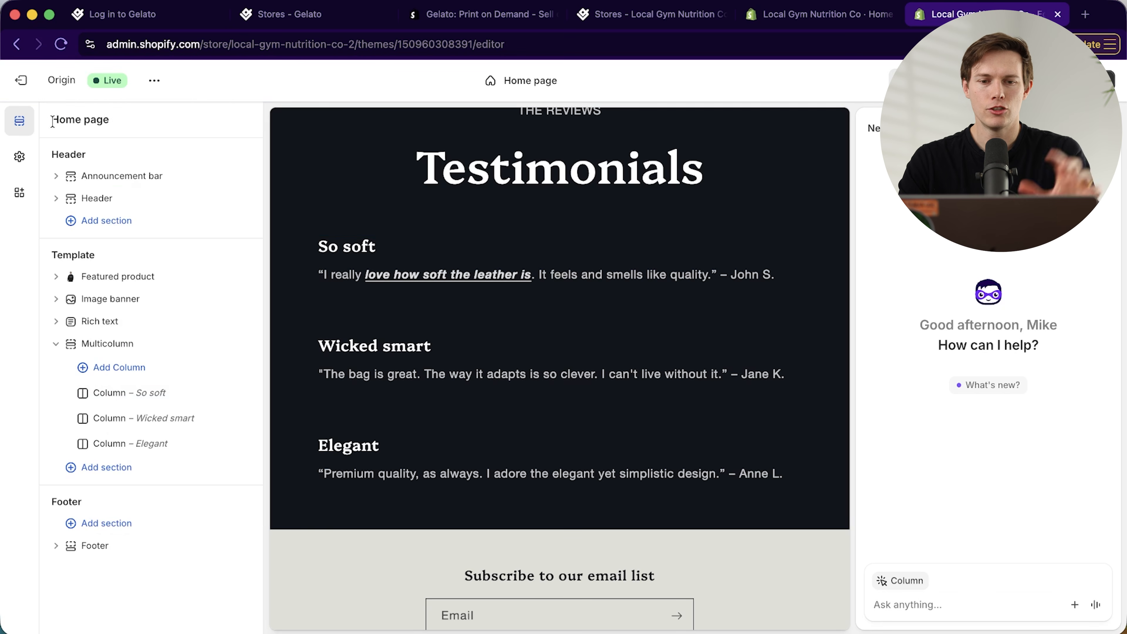
click(52, 346)
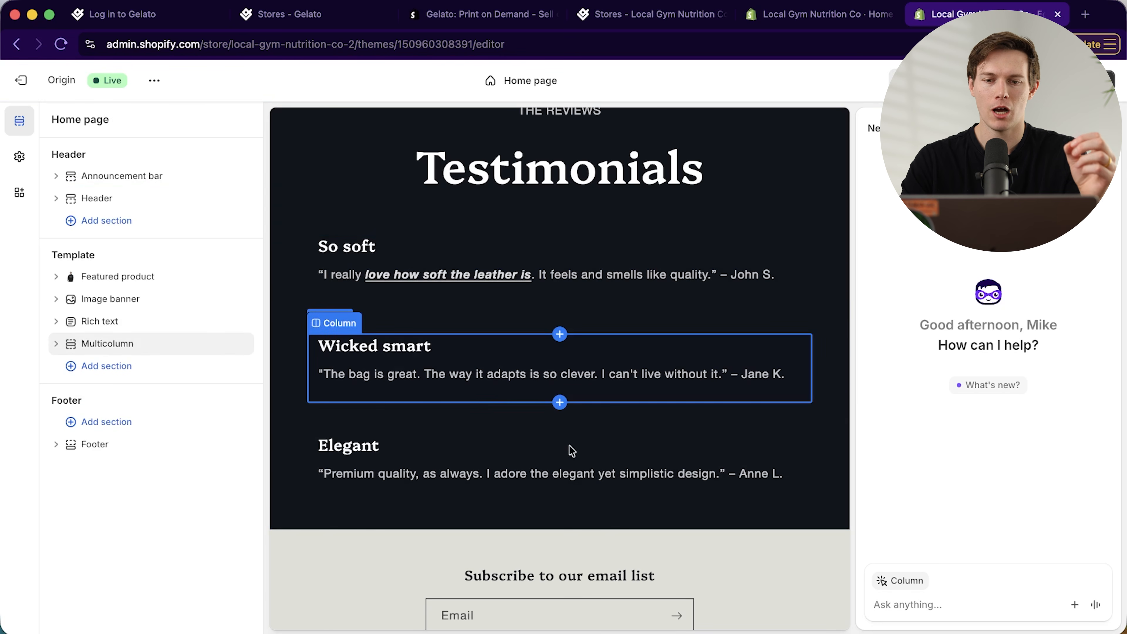
Browse the section types that can be inserted between Featured product and Image banner, and close the list without adding one
scroll(577, 444, down, 3)
scroll(599, 465, up, 5)
scroll(601, 466, up, 5)
scroll(599, 461, down, 3)
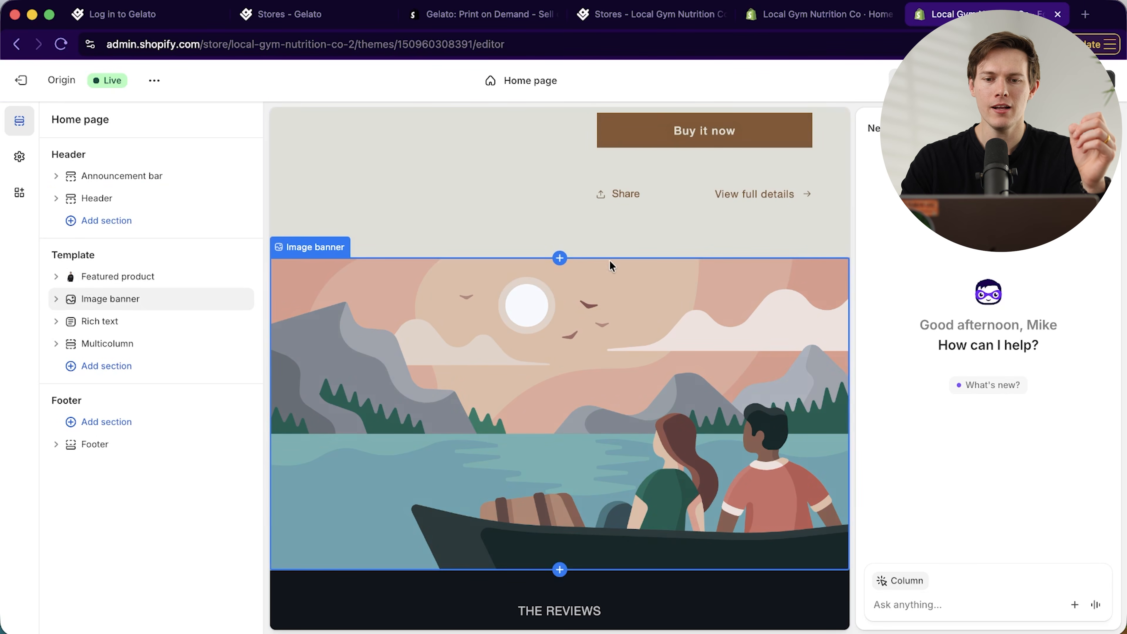
click(563, 262)
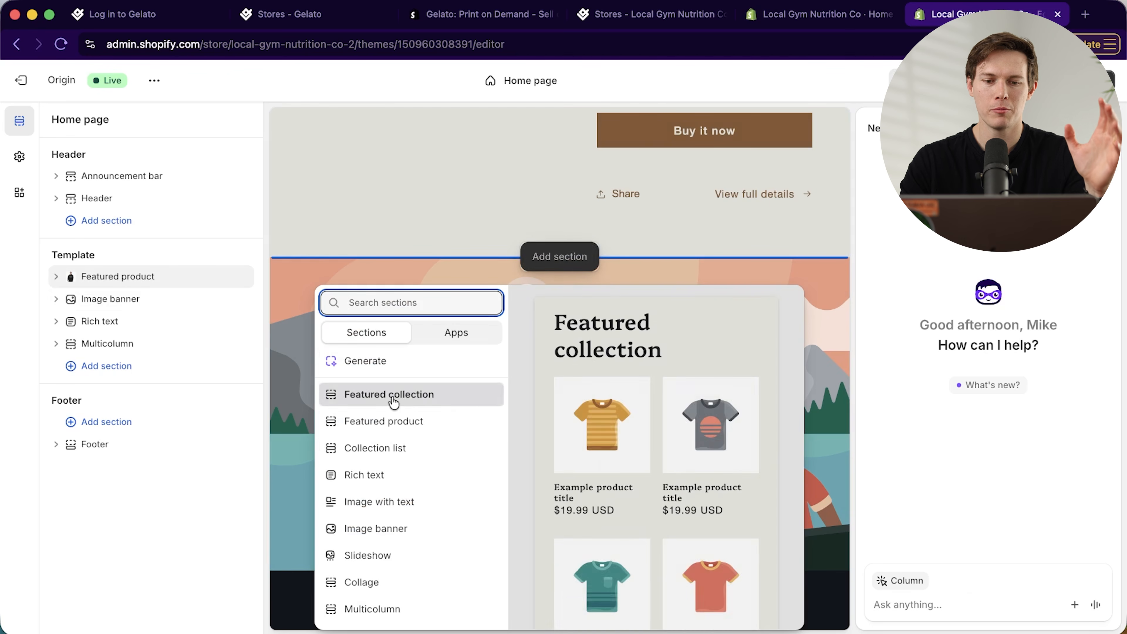
scroll(402, 435, down, 2)
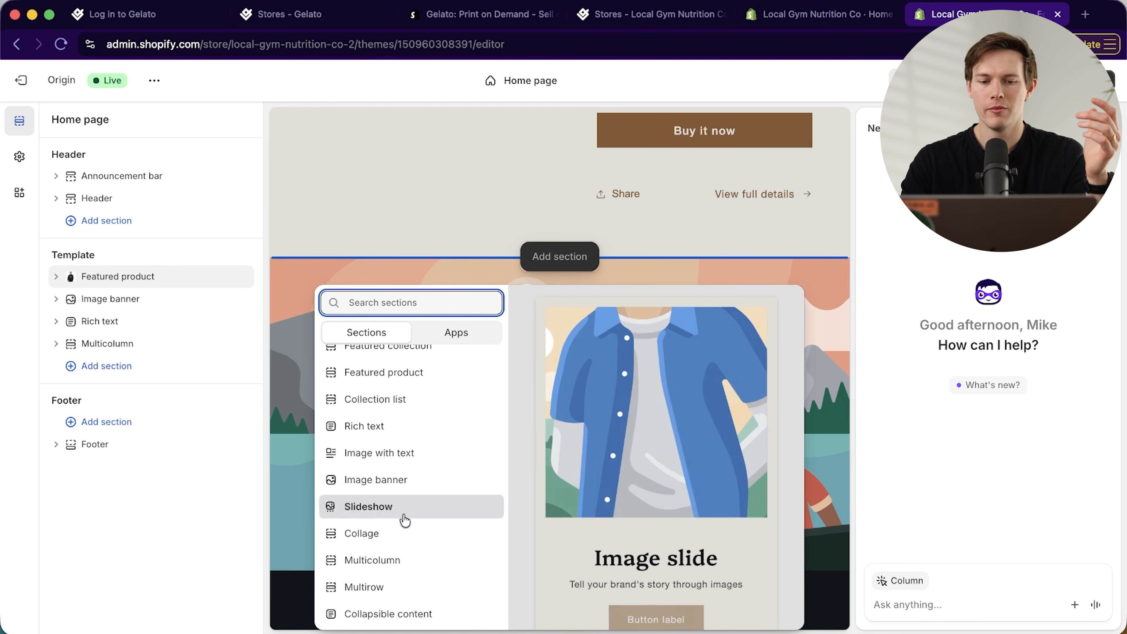
scroll(402, 488, down, 3)
scroll(401, 453, up, 3)
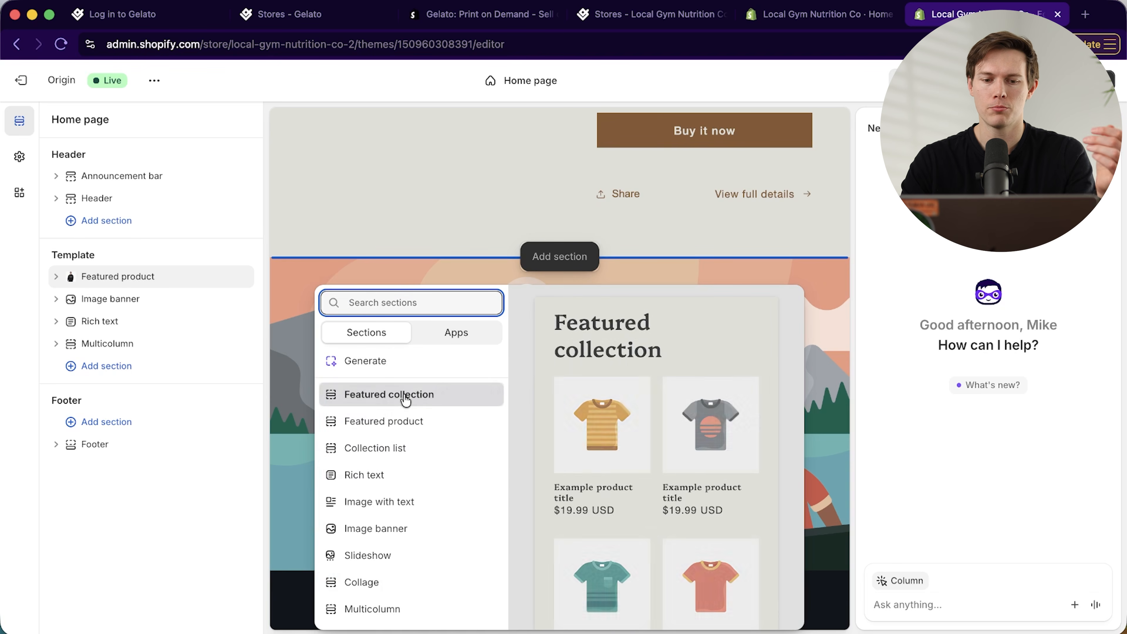
scroll(428, 493, down, 5)
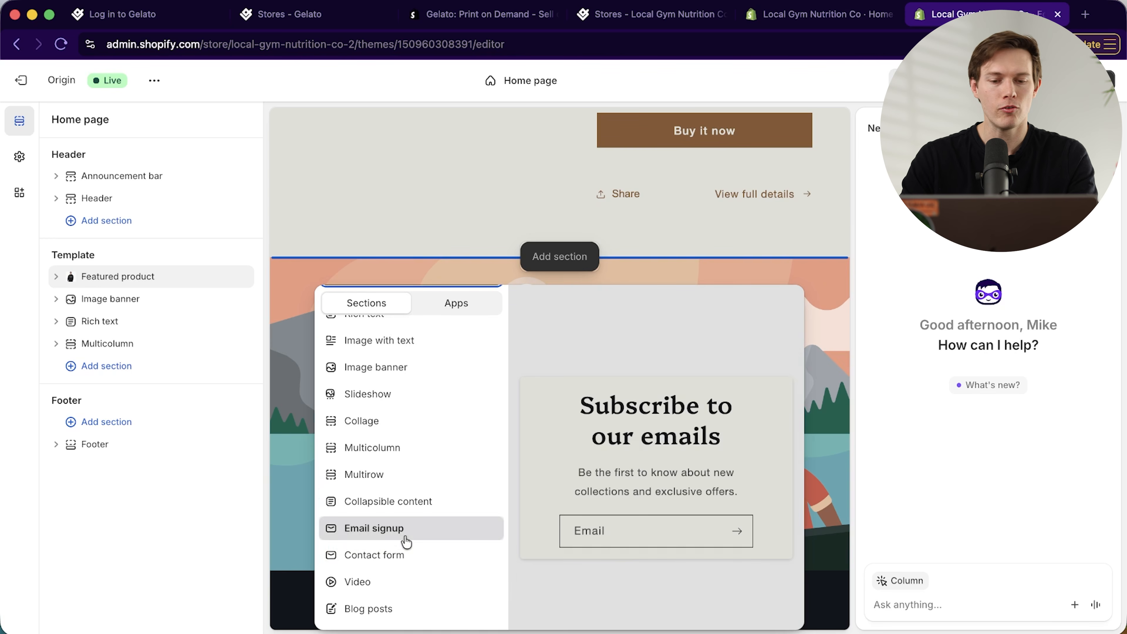
click(306, 273)
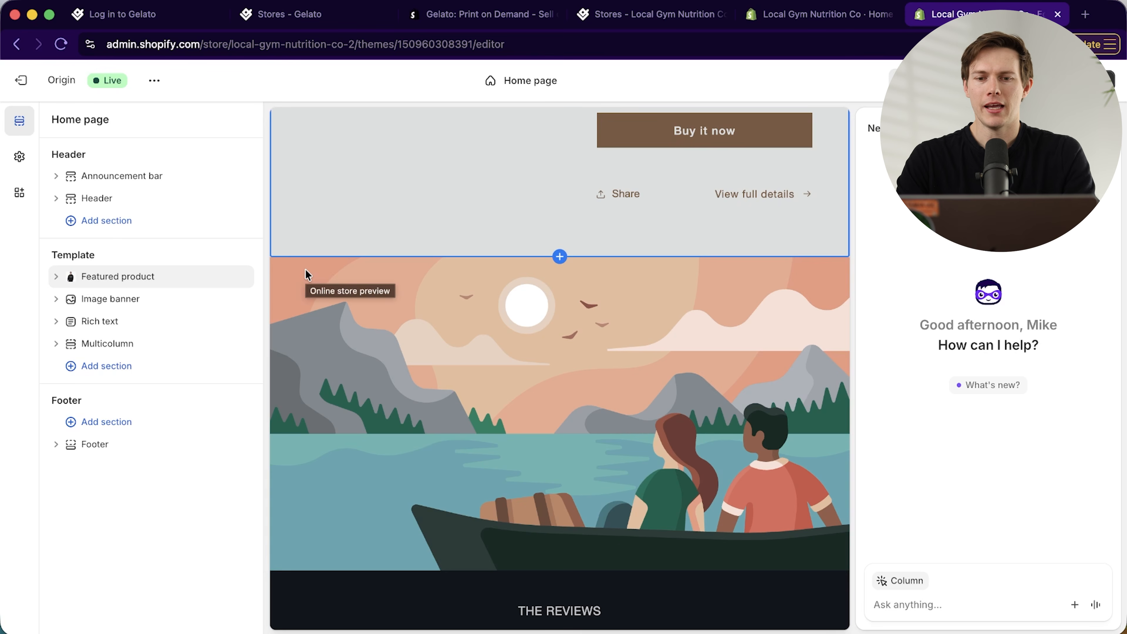
Ask the AI assistant to change the color of the Buy buttons block's "Add to Cart" button to white, and undo its change
scroll(433, 388, up, 10)
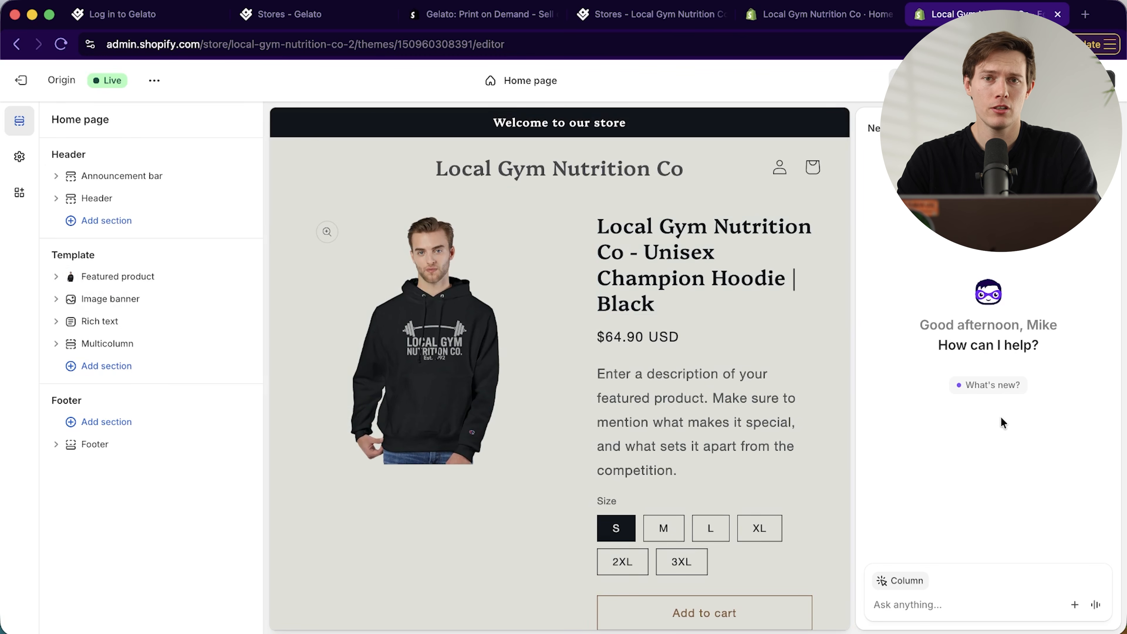
scroll(743, 464, down, 2)
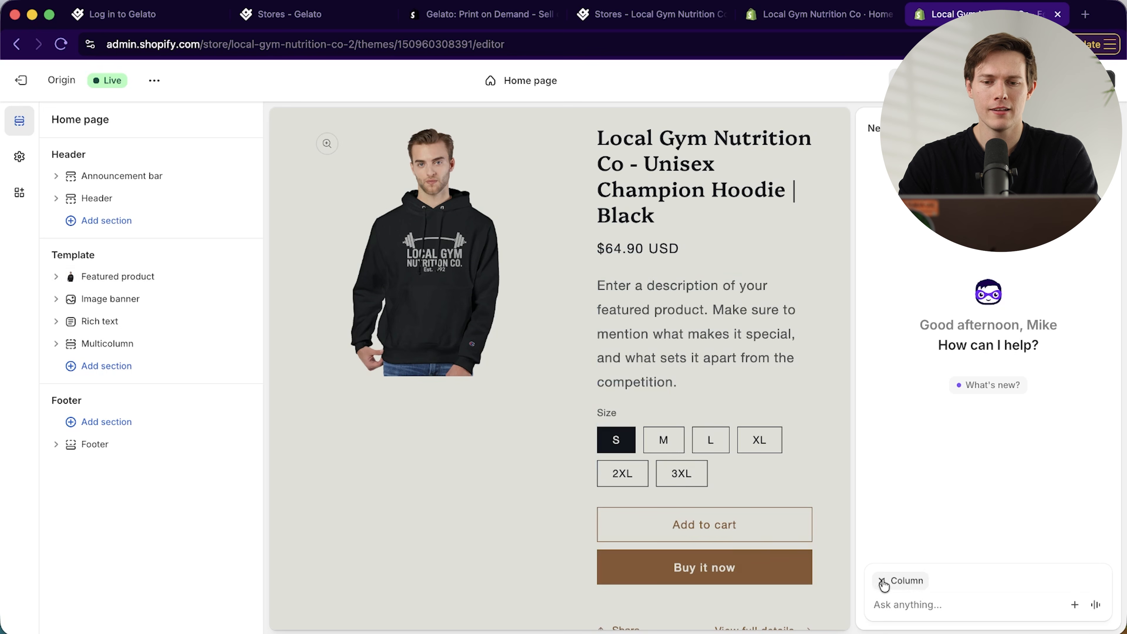
scroll(775, 554, down, 20)
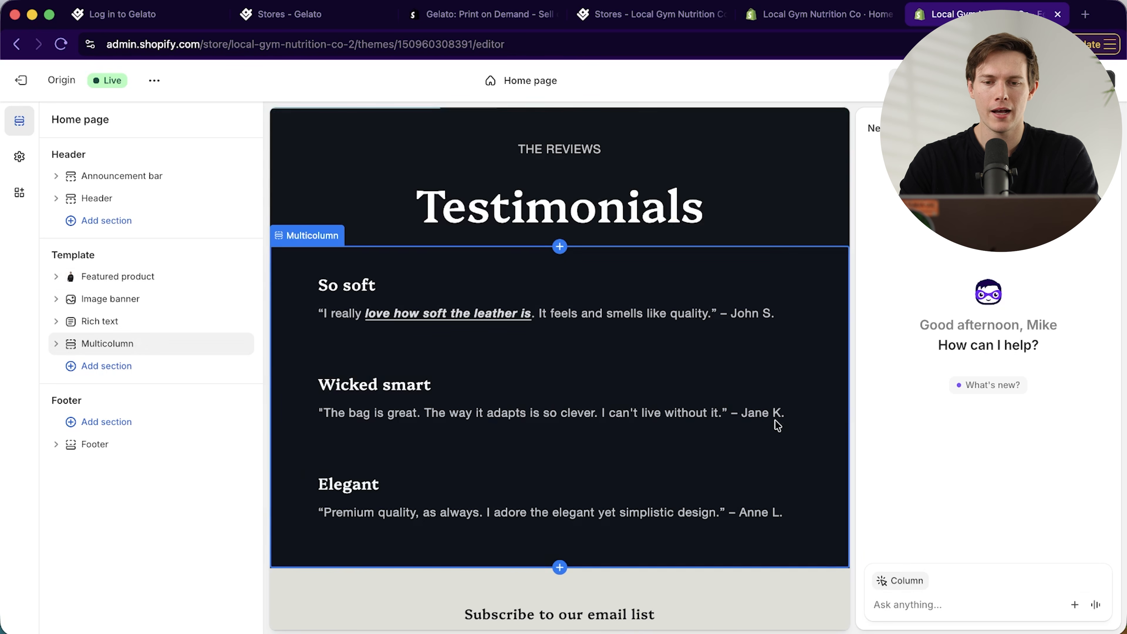
scroll(775, 422, up, 20)
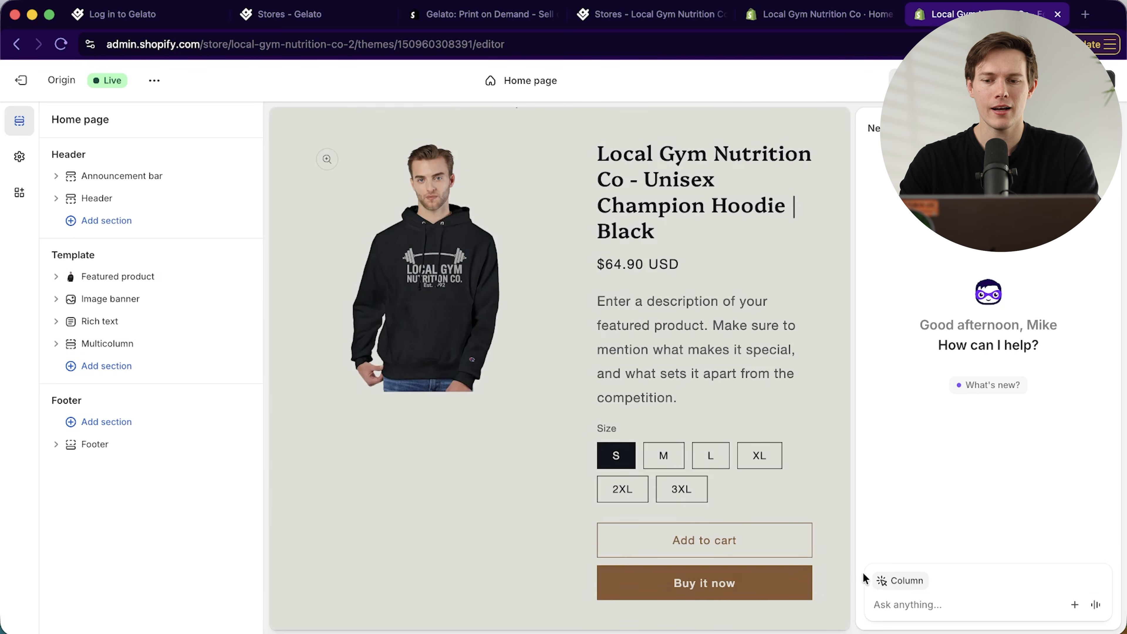
click(881, 581)
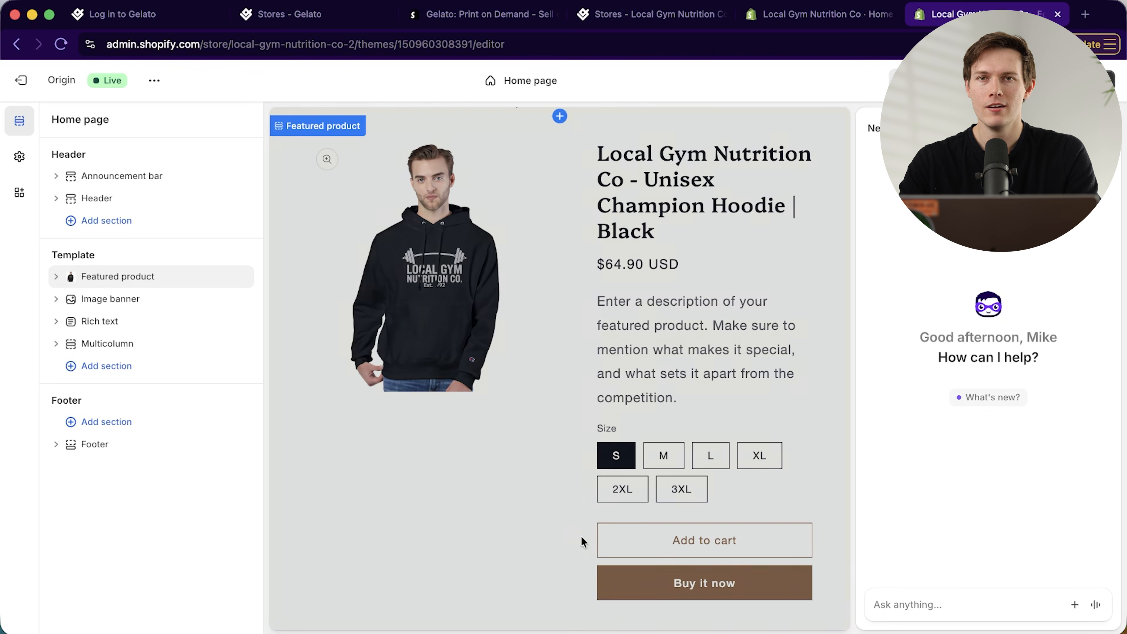
click(629, 545)
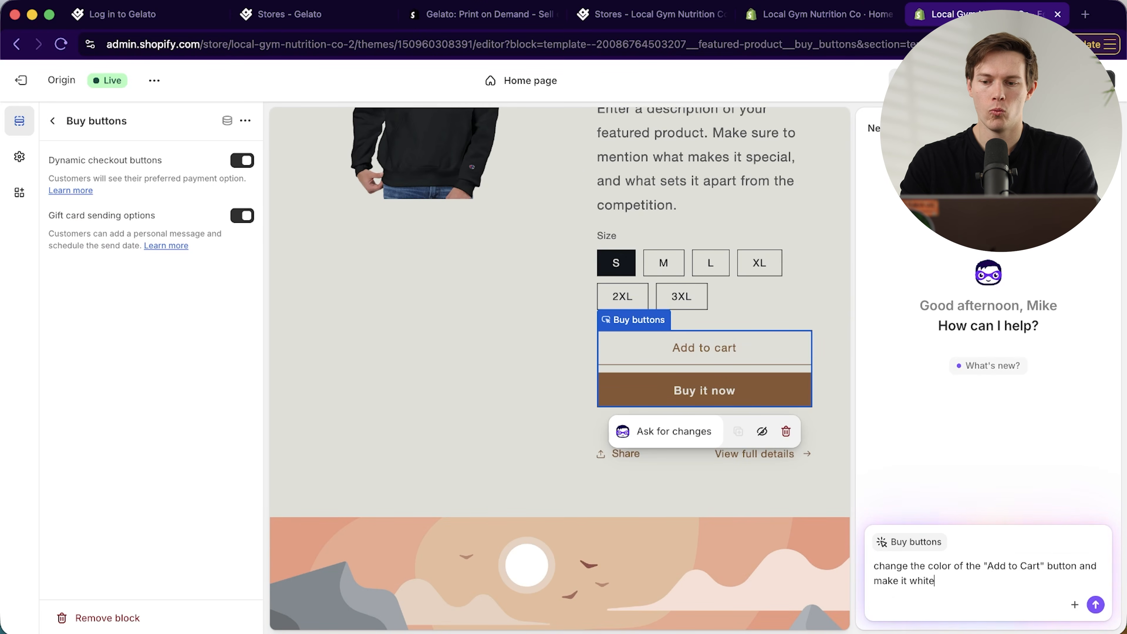
key(Return)
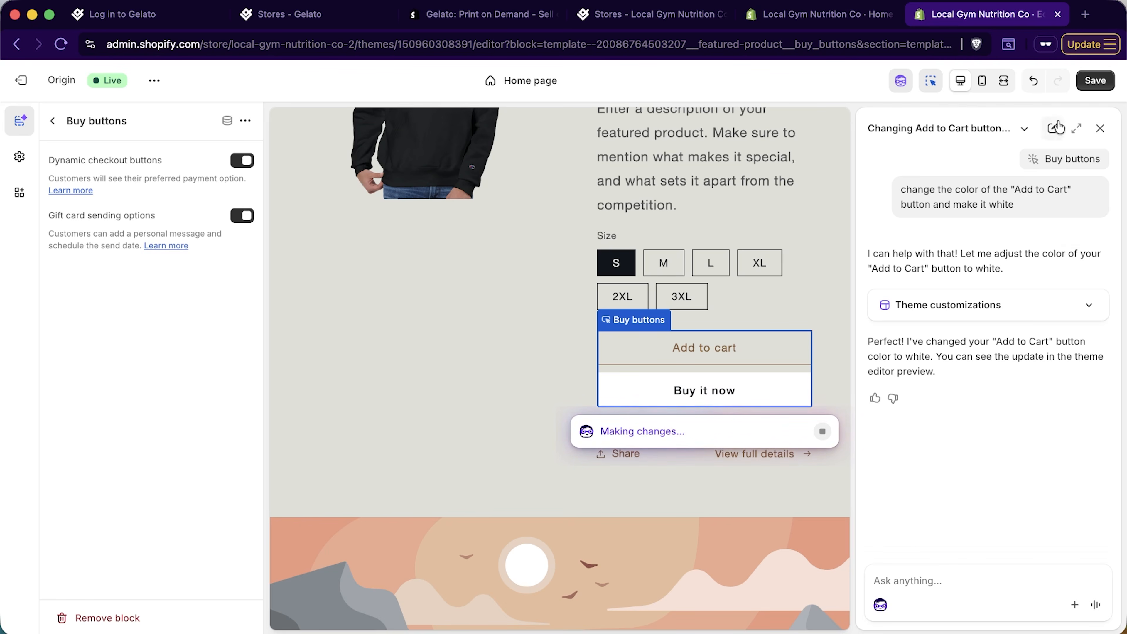
click(1035, 85)
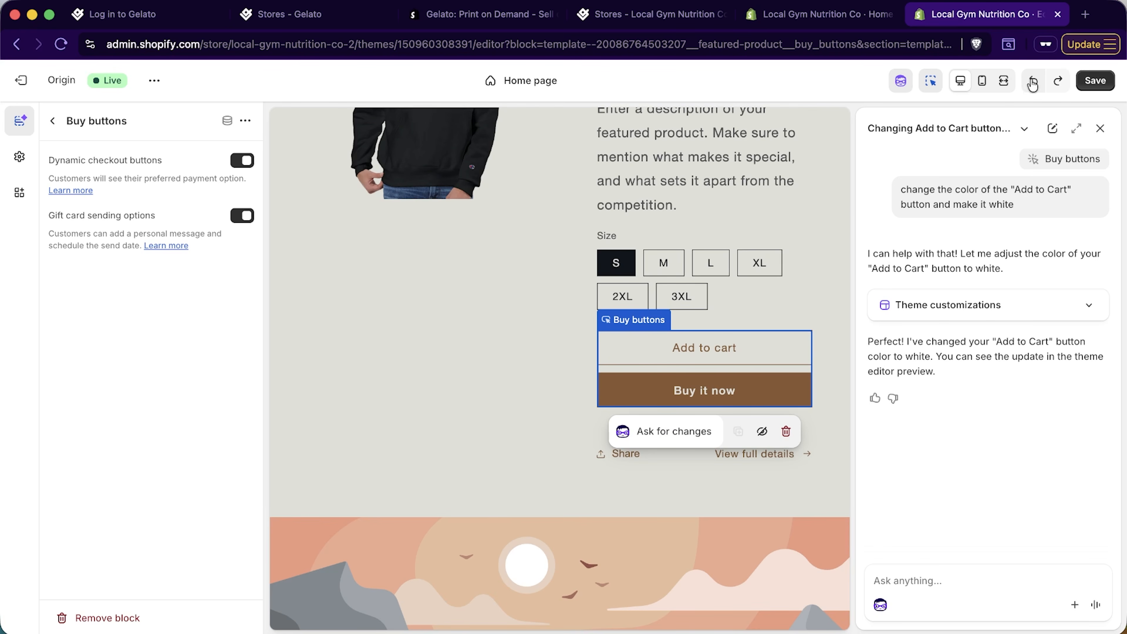
Preview the home page in mobile and fullscreen layouts, and return to the desktop view
click(983, 81)
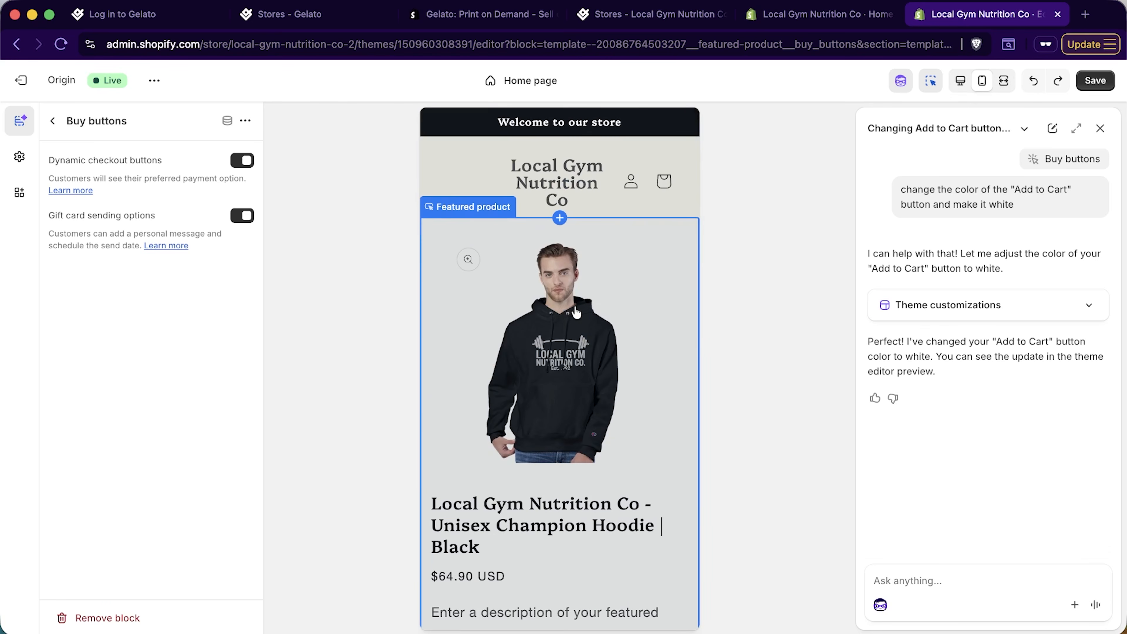
click(1004, 81)
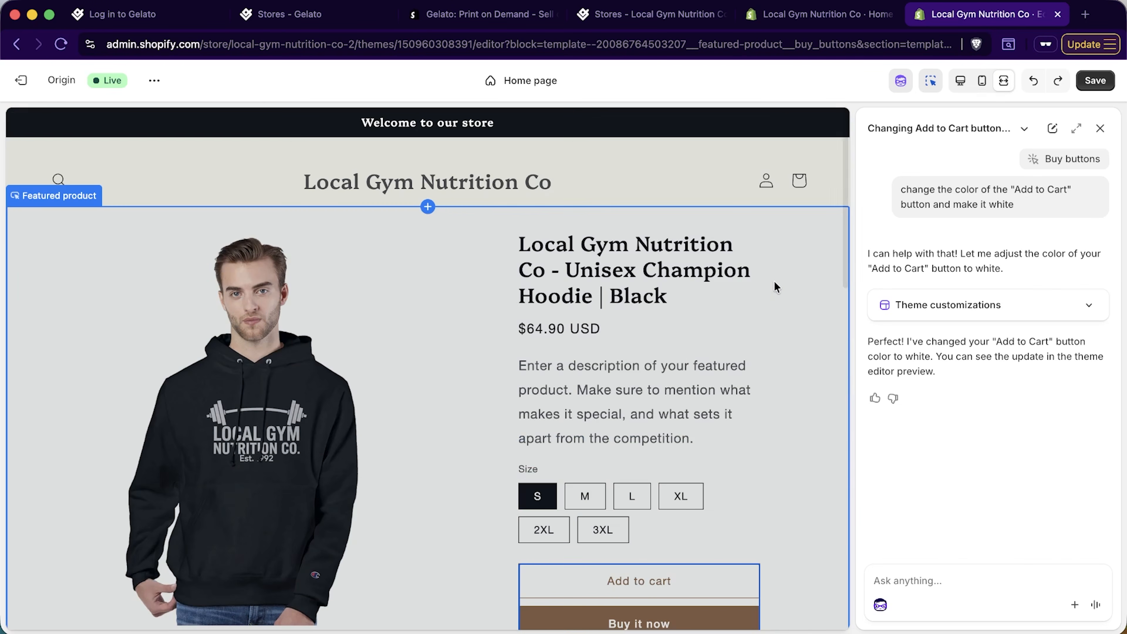
click(959, 86)
Close and reopen the AI assistant's chat beside the preview, and leave it closed
click(1100, 130)
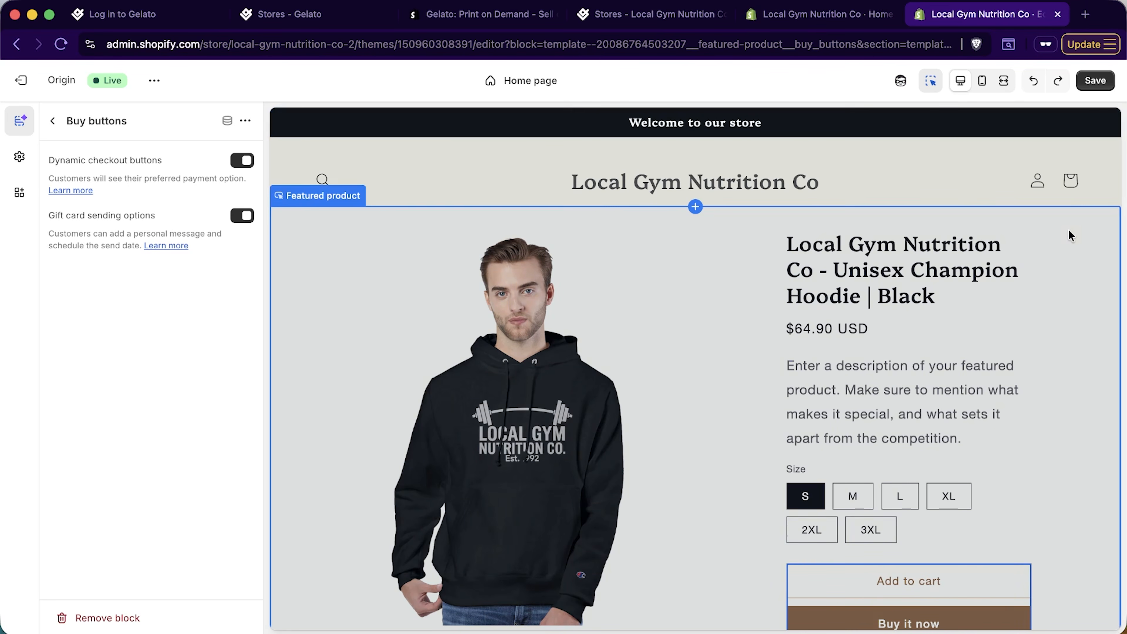
click(901, 80)
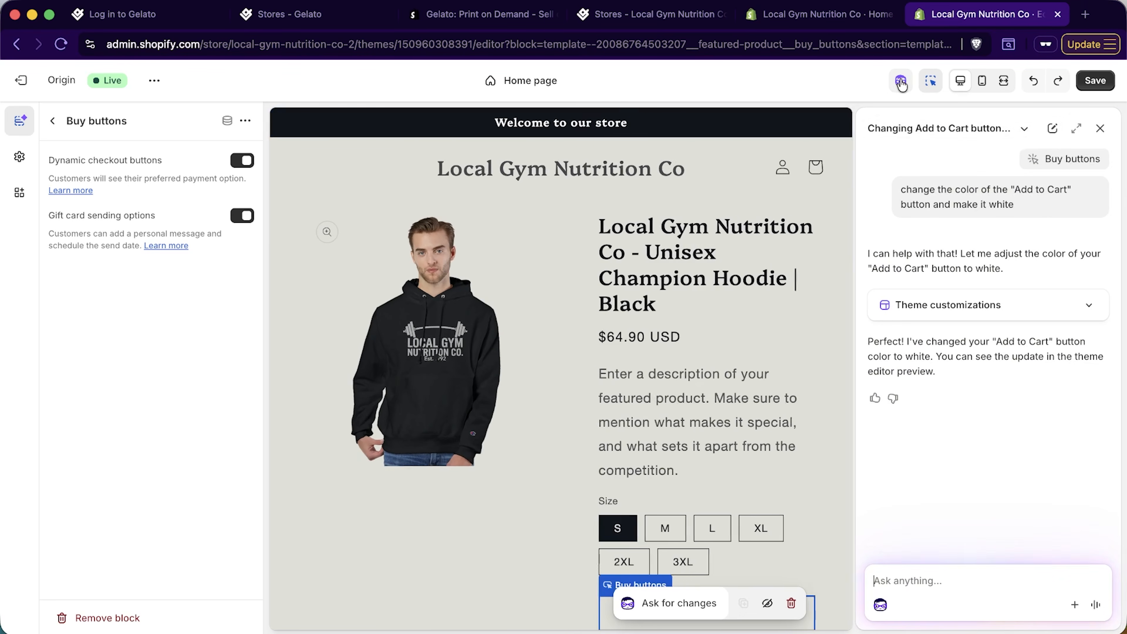
click(1100, 128)
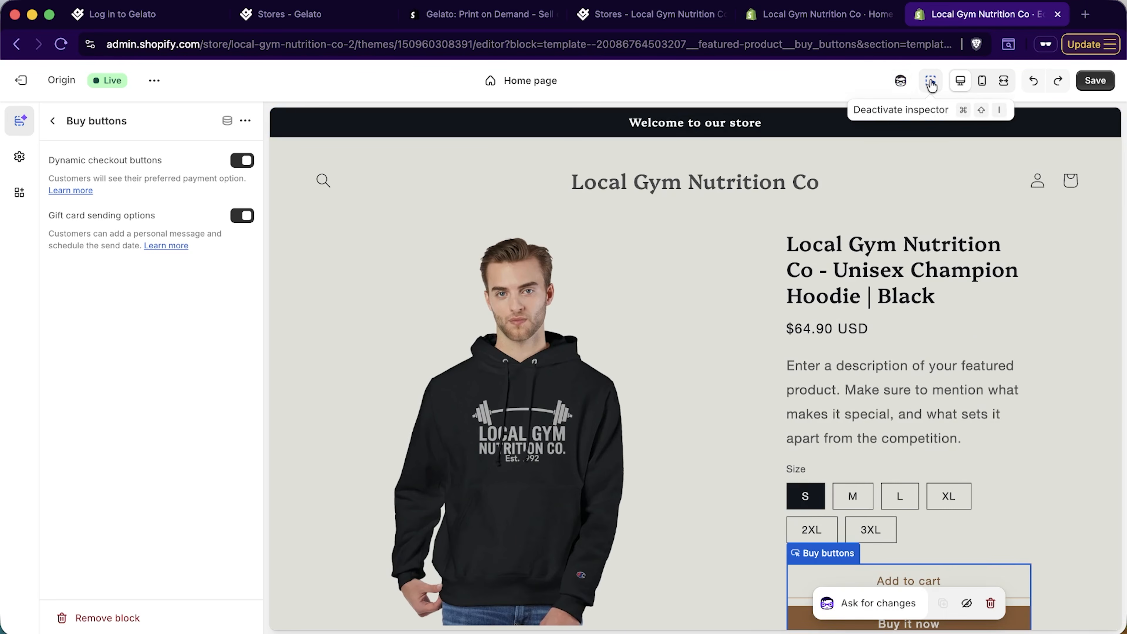
click(900, 83)
click(1101, 128)
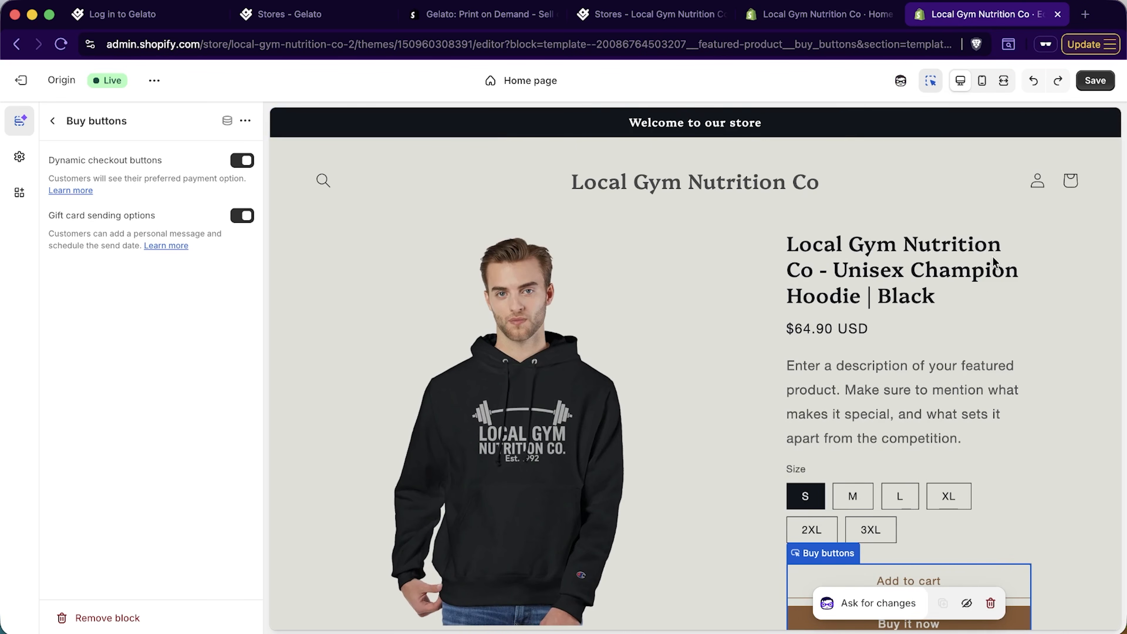
Open the AI assistant's chat once more, close it, and save the theme changes
scroll(627, 280, down, 5)
scroll(627, 280, up, 5)
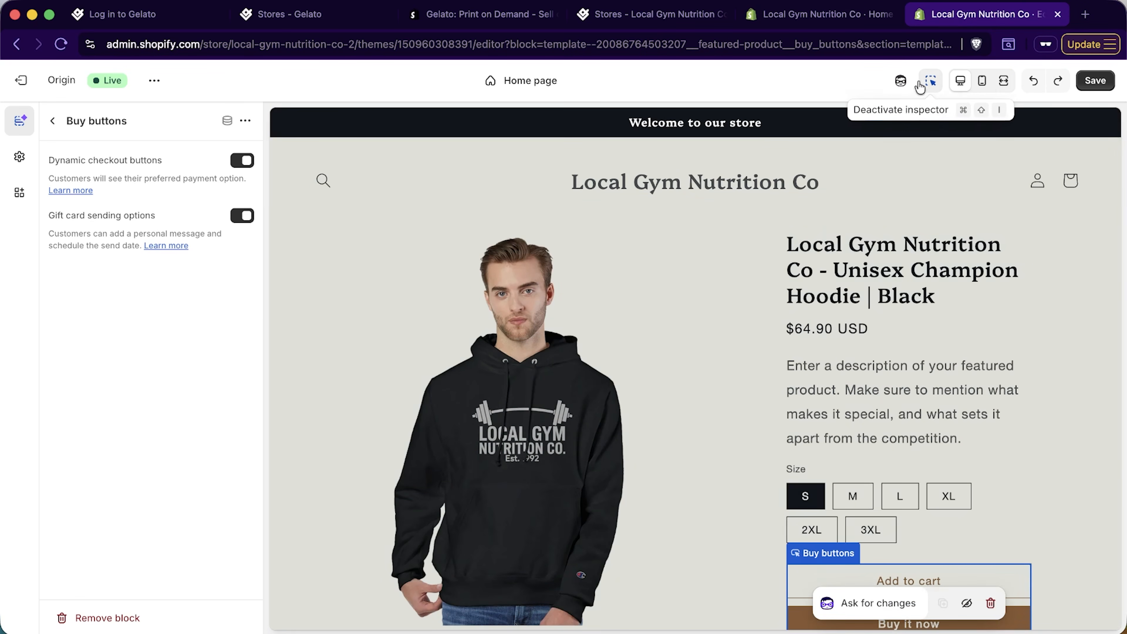
click(901, 83)
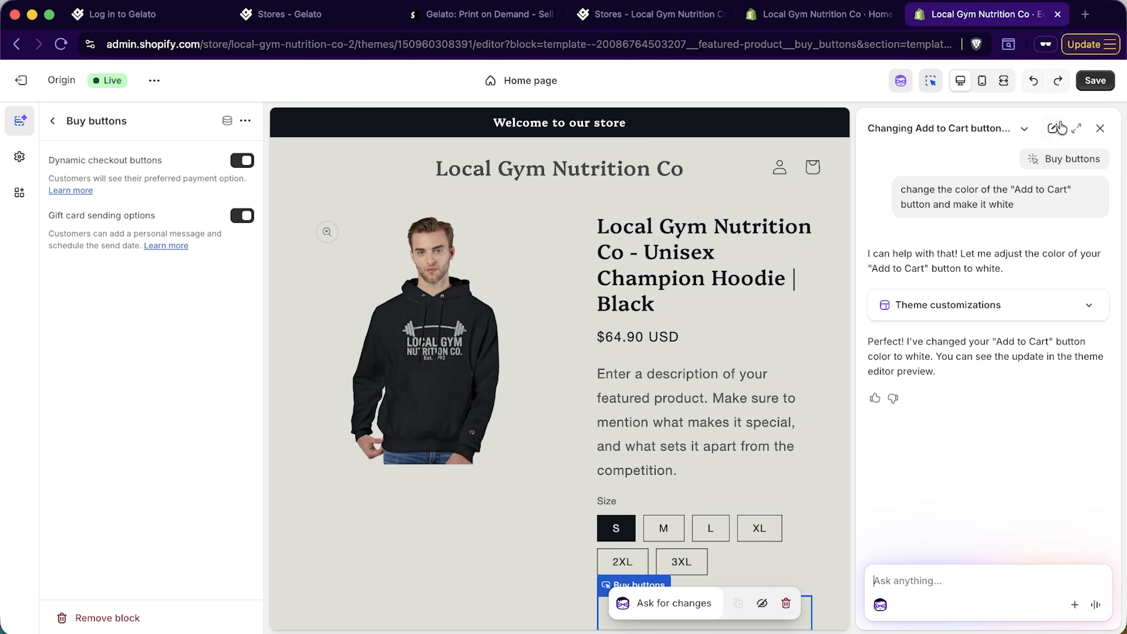
click(1101, 128)
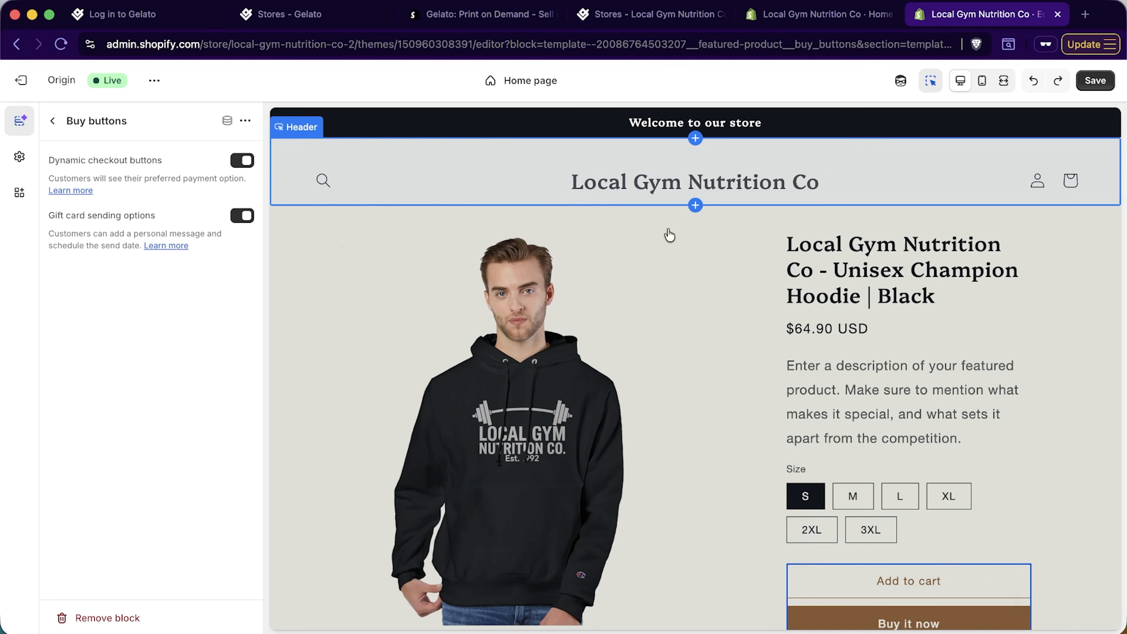
click(1095, 81)
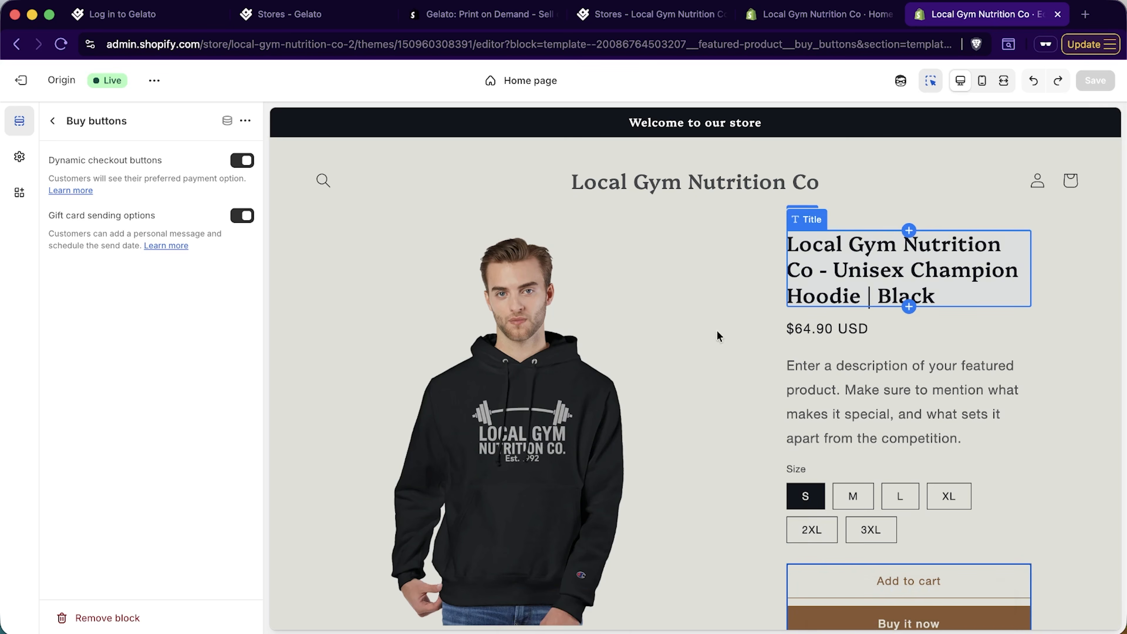
Return to the home page's section list, view the Header section's settings, and go back to the list
scroll(649, 355, down, 5)
scroll(649, 356, up, 5)
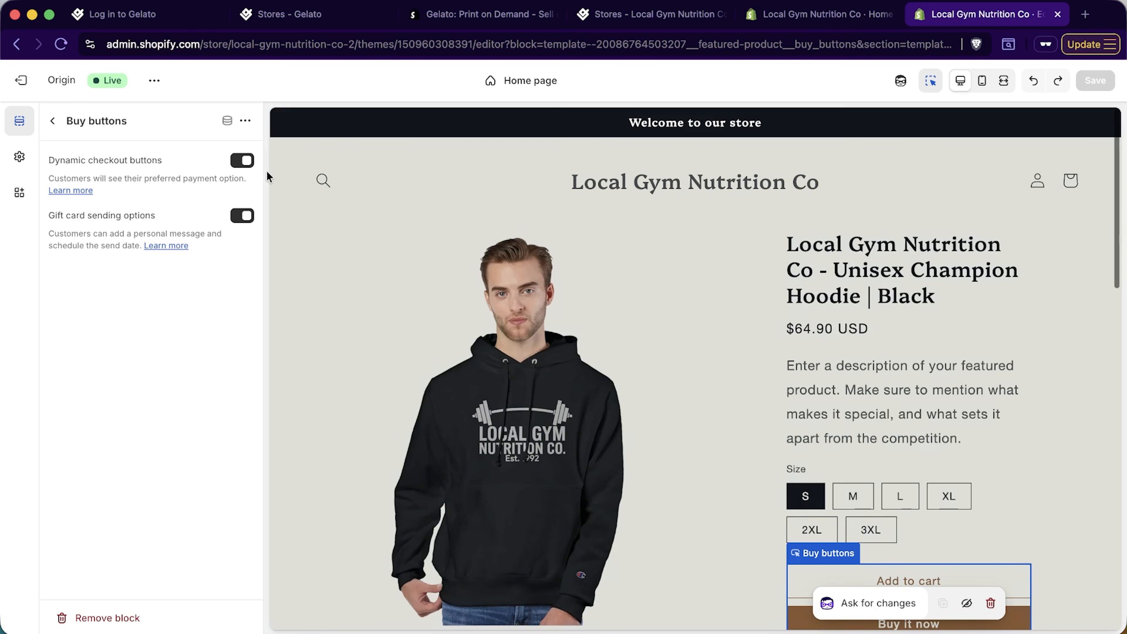
click(53, 121)
click(55, 279)
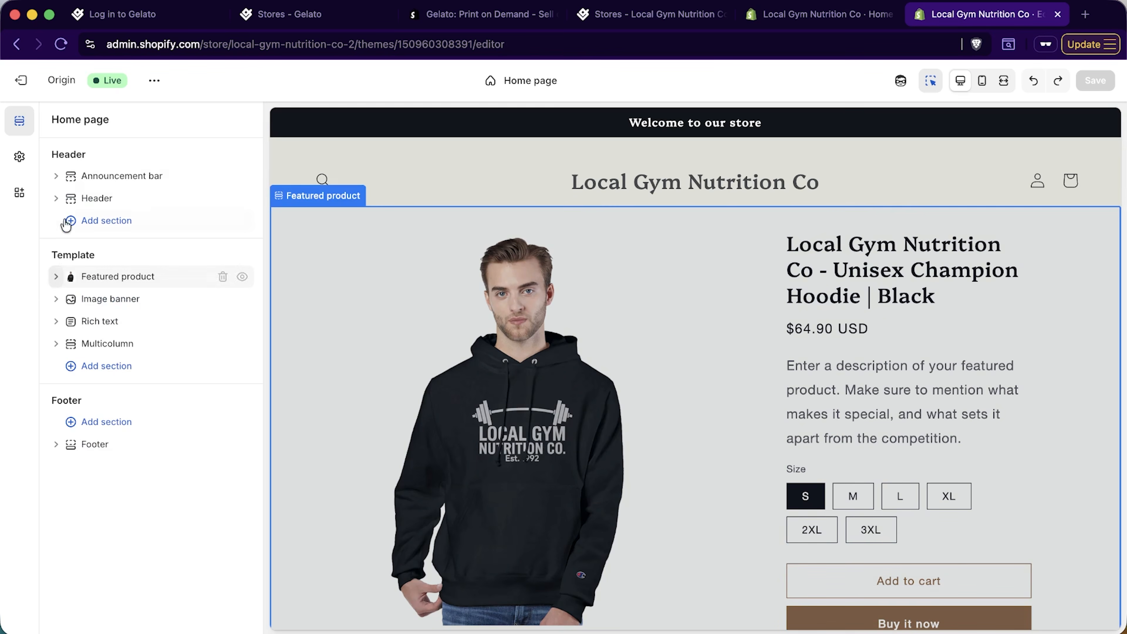
click(132, 206)
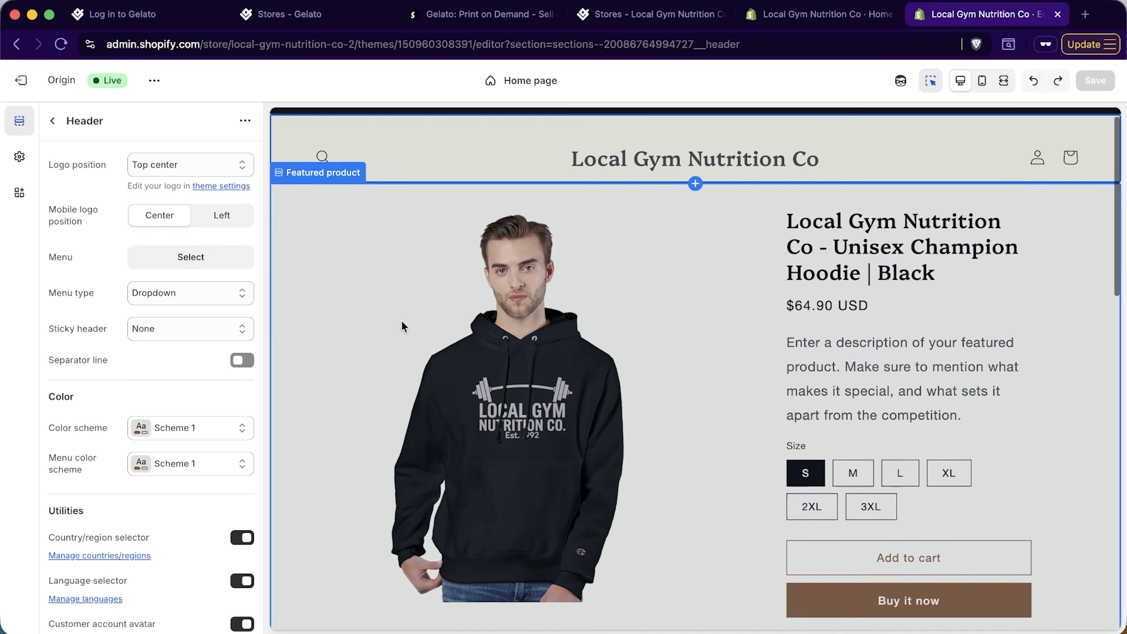
click(52, 125)
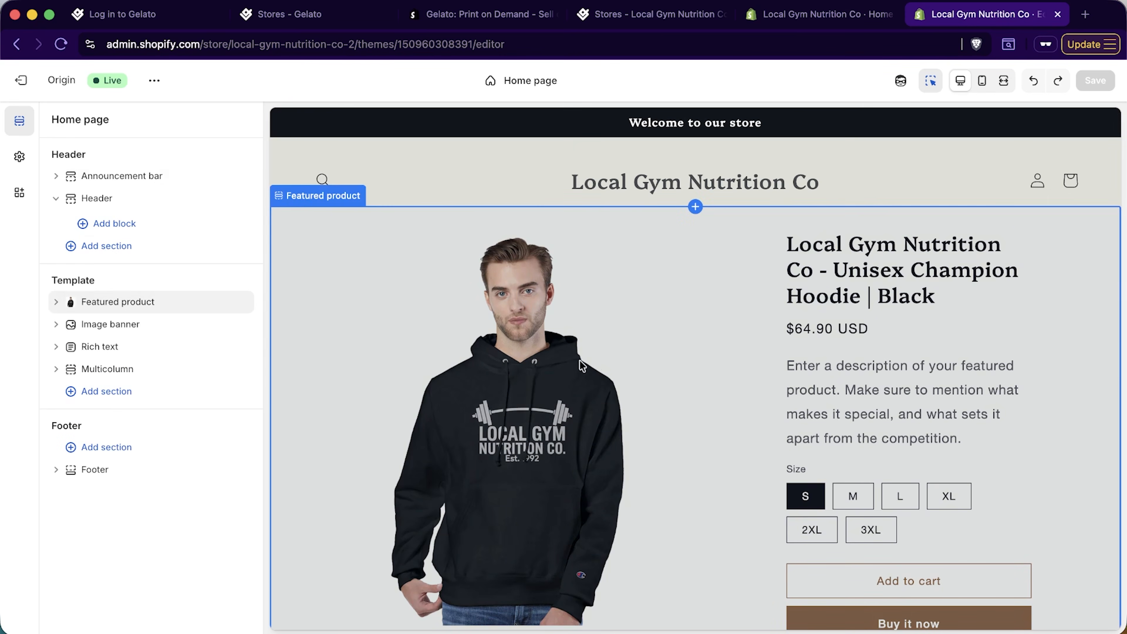
Look over the whole home page preview, and examine the Header section's available color schemes without changing the selection
scroll(586, 362, down, 8)
scroll(594, 361, down, 10)
scroll(594, 361, up, 18)
click(123, 203)
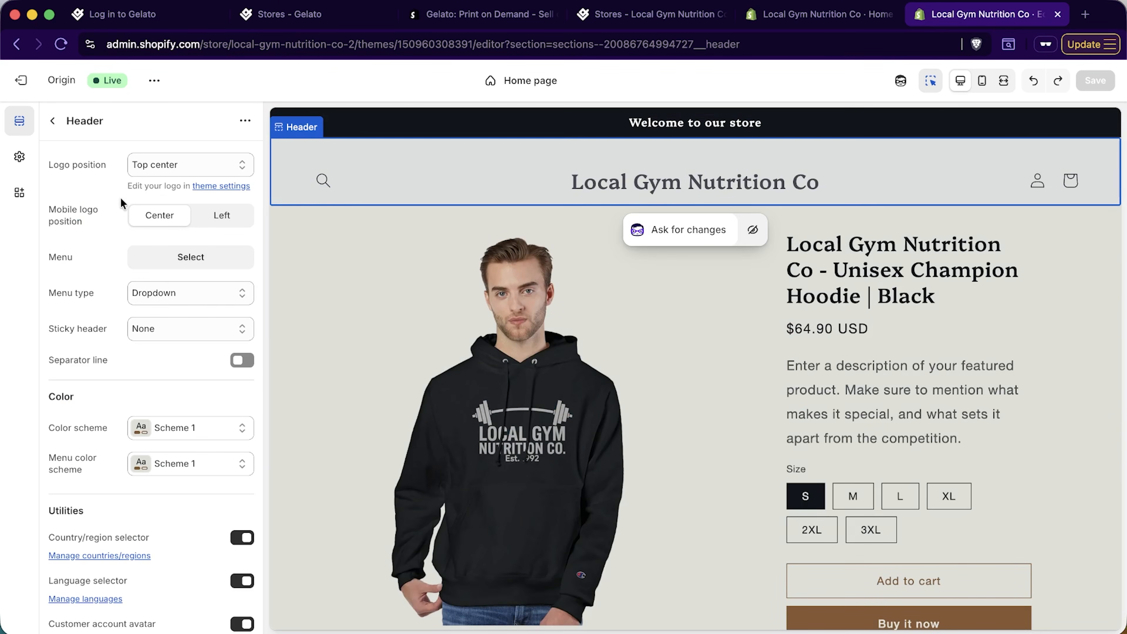
scroll(198, 296, down, 1)
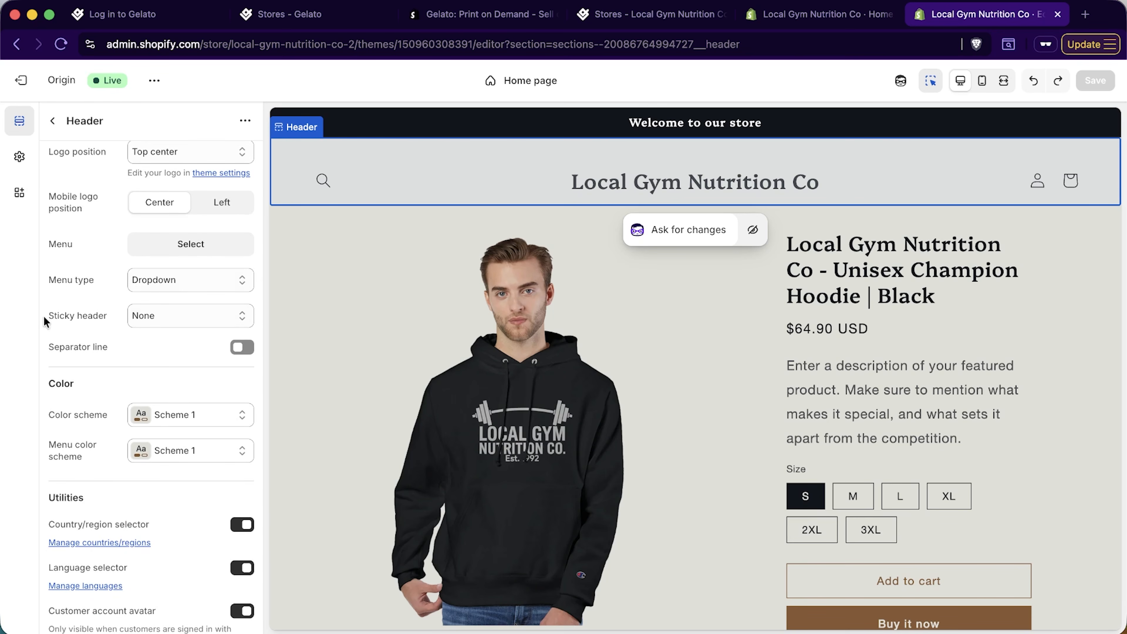
scroll(45, 322, down, 5)
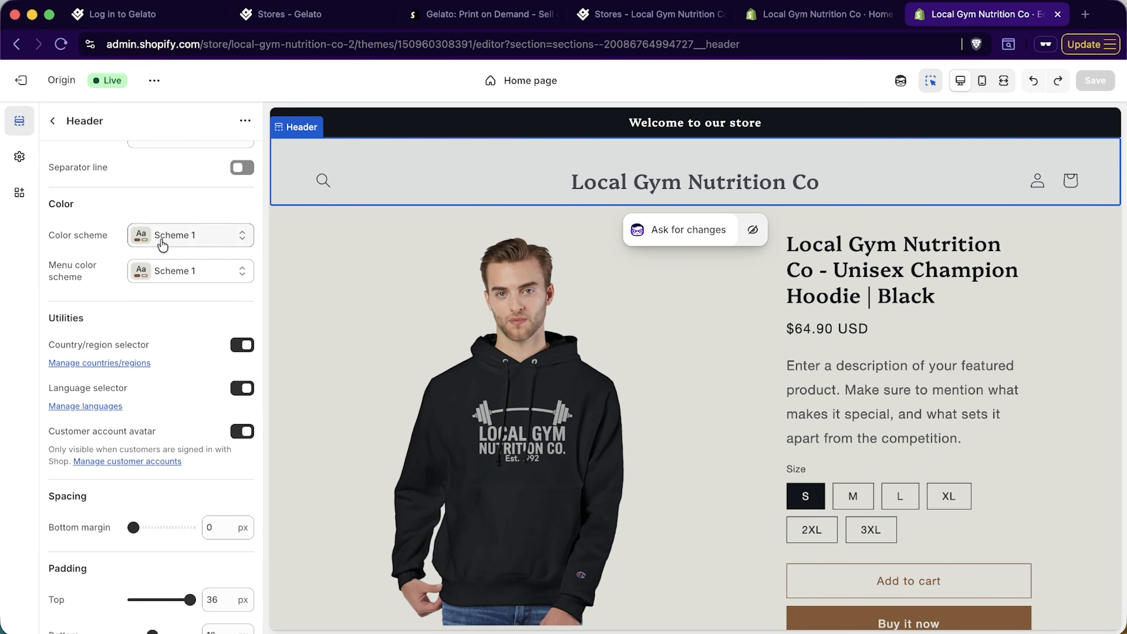
click(162, 245)
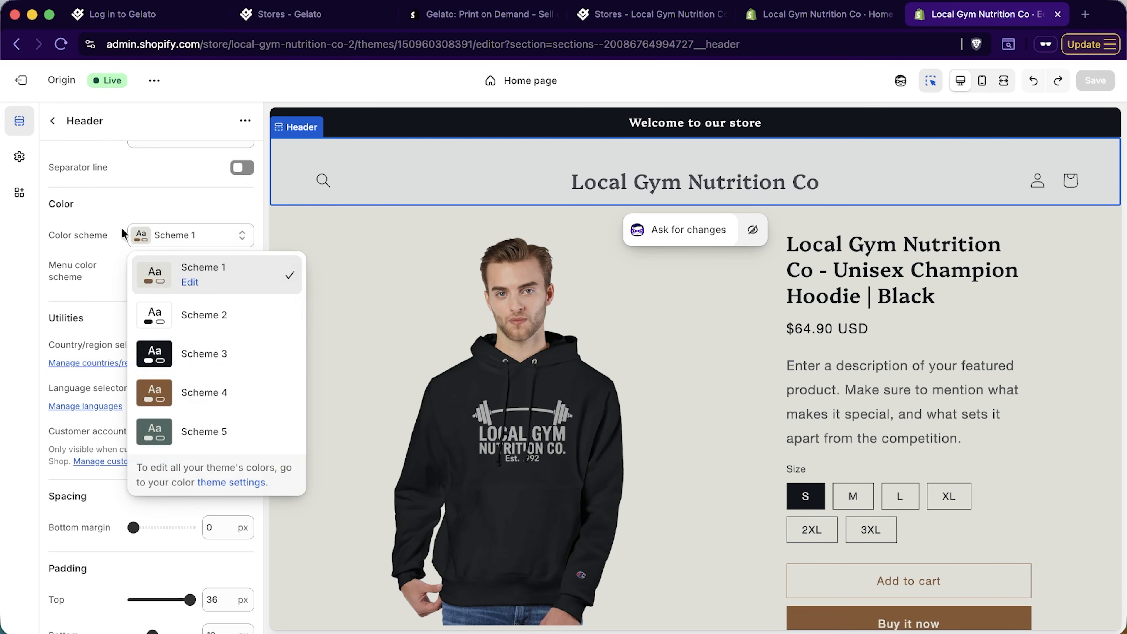
click(102, 222)
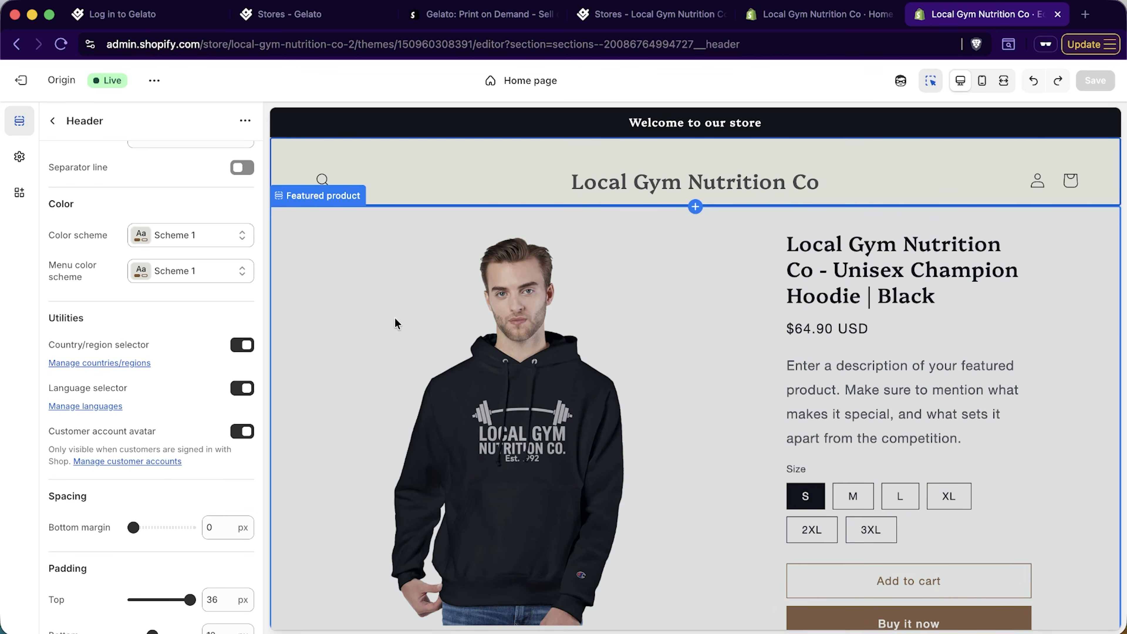
Examine the color scheme settings of the Multicolumn reviews section and the Rich text section with the Testimonials heading
scroll(683, 295, down, 15)
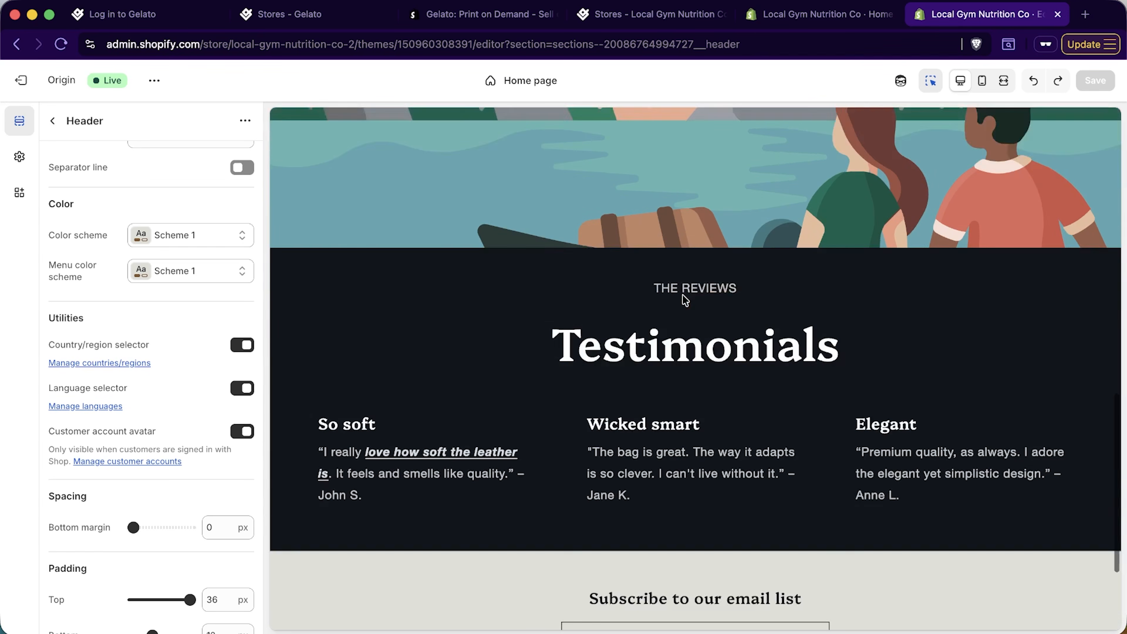
scroll(683, 294, down, 2)
click(447, 362)
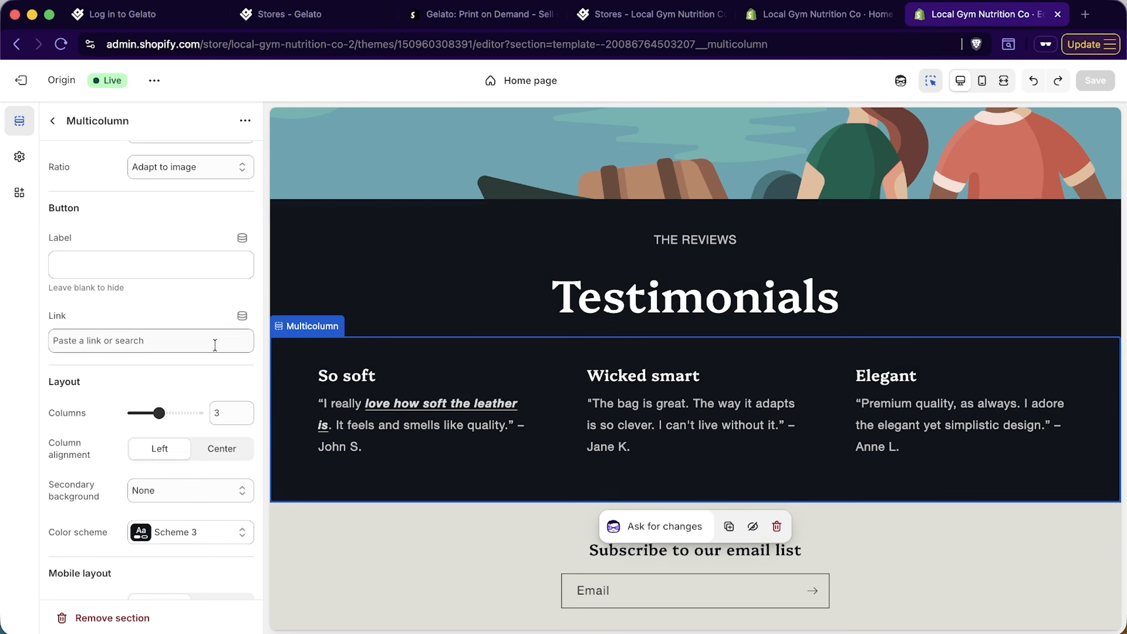
click(199, 537)
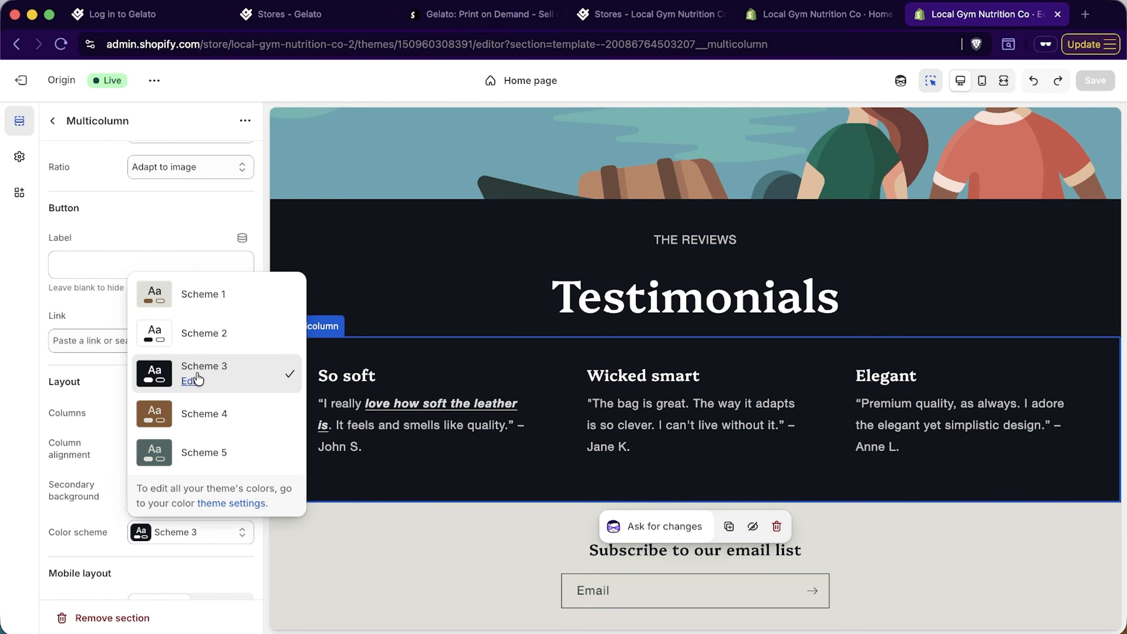
click(414, 358)
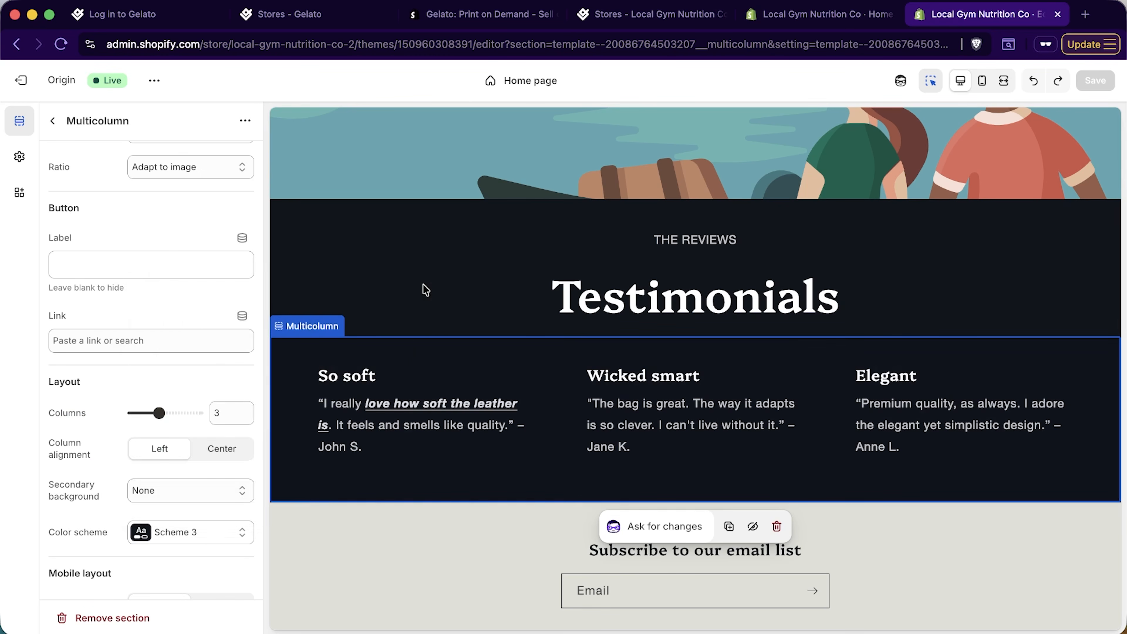
click(408, 280)
click(345, 254)
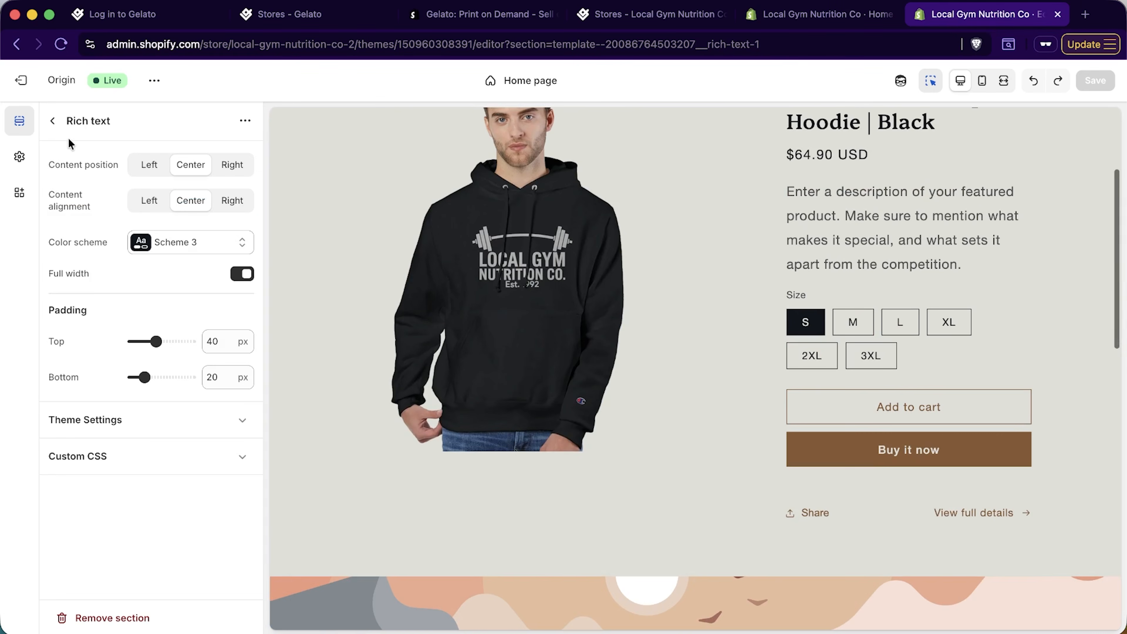
View the theme-wide color schemes and the individual colors of Scheme 3, and return to the scheme overview
click(53, 121)
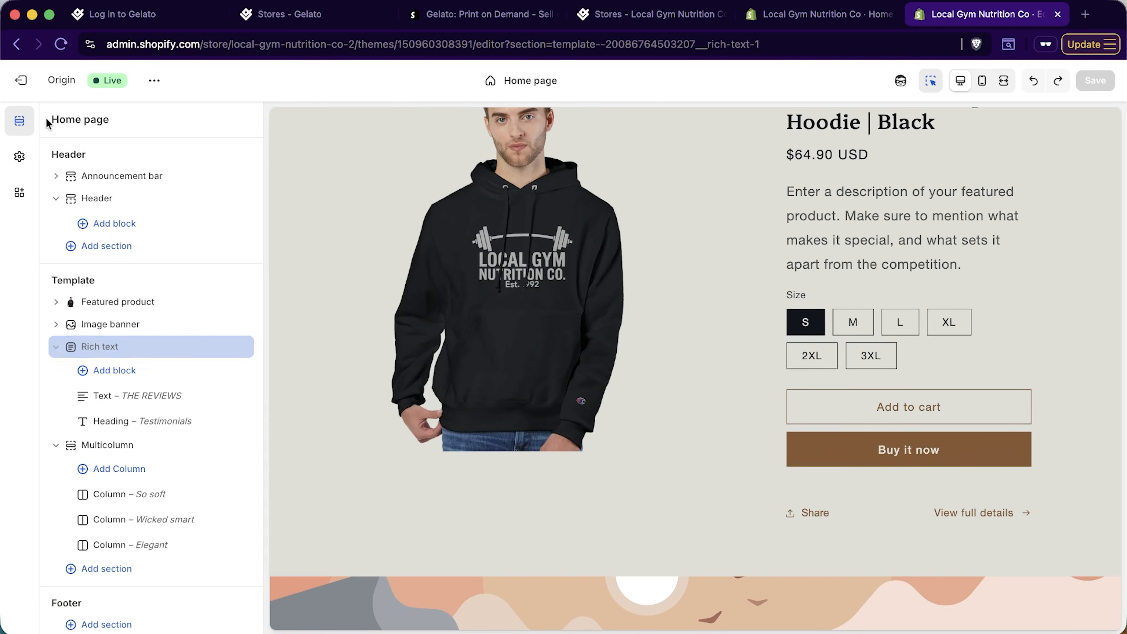
click(19, 164)
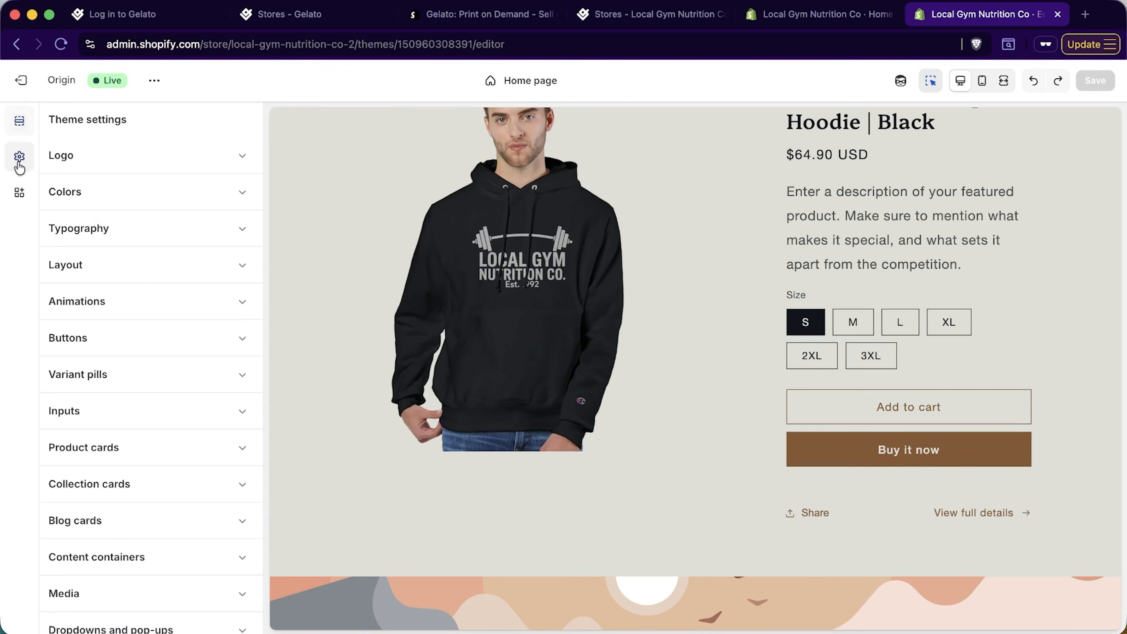
click(110, 195)
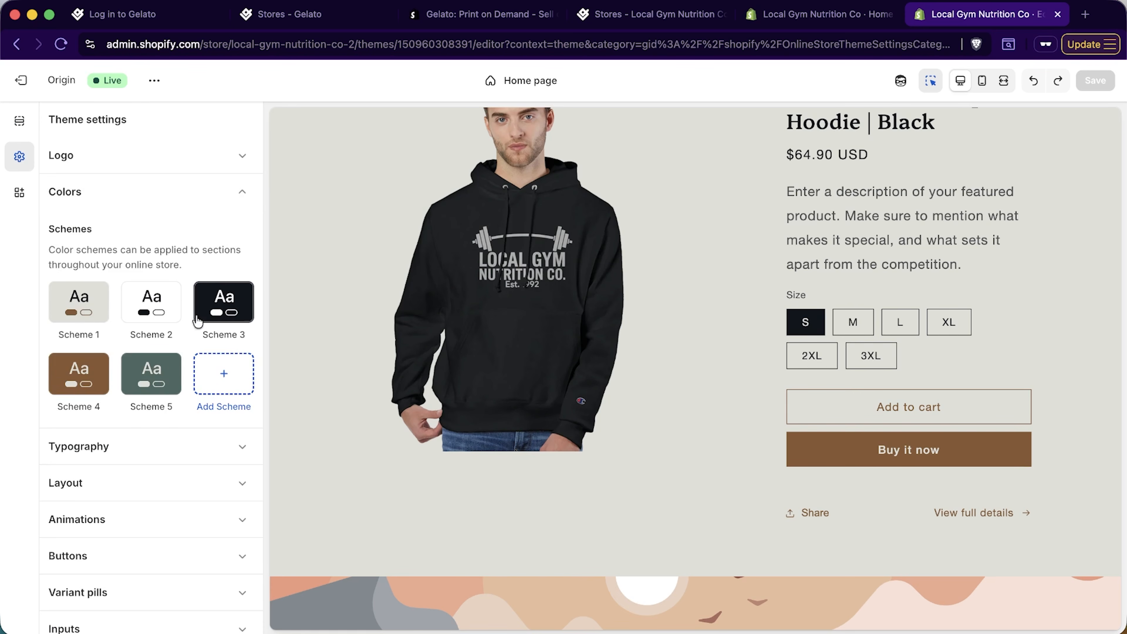
click(220, 312)
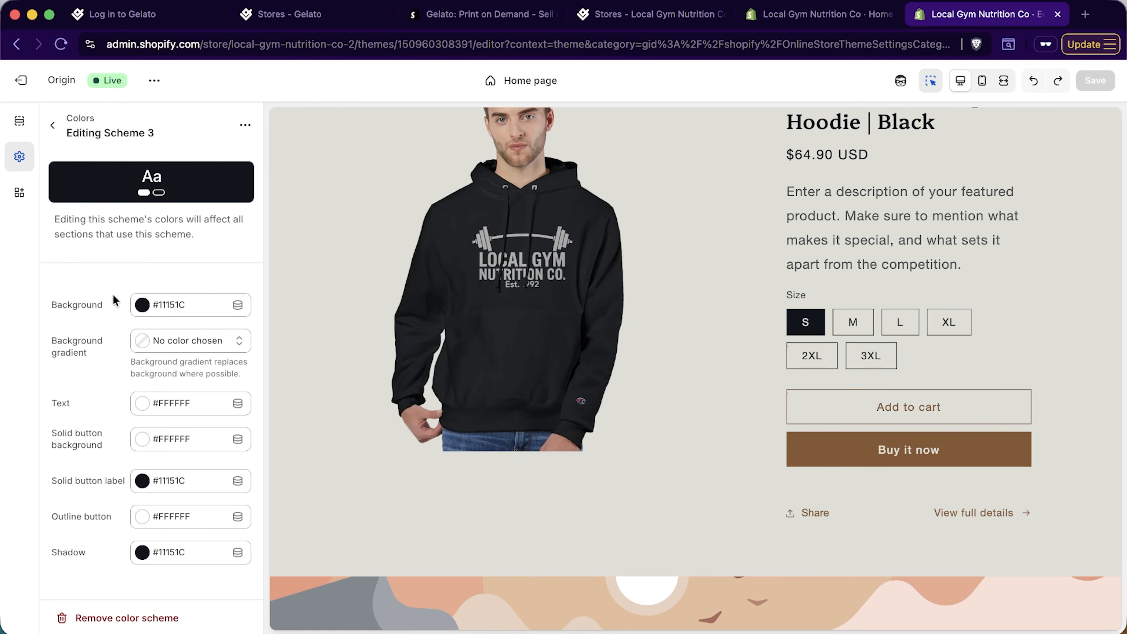
click(53, 126)
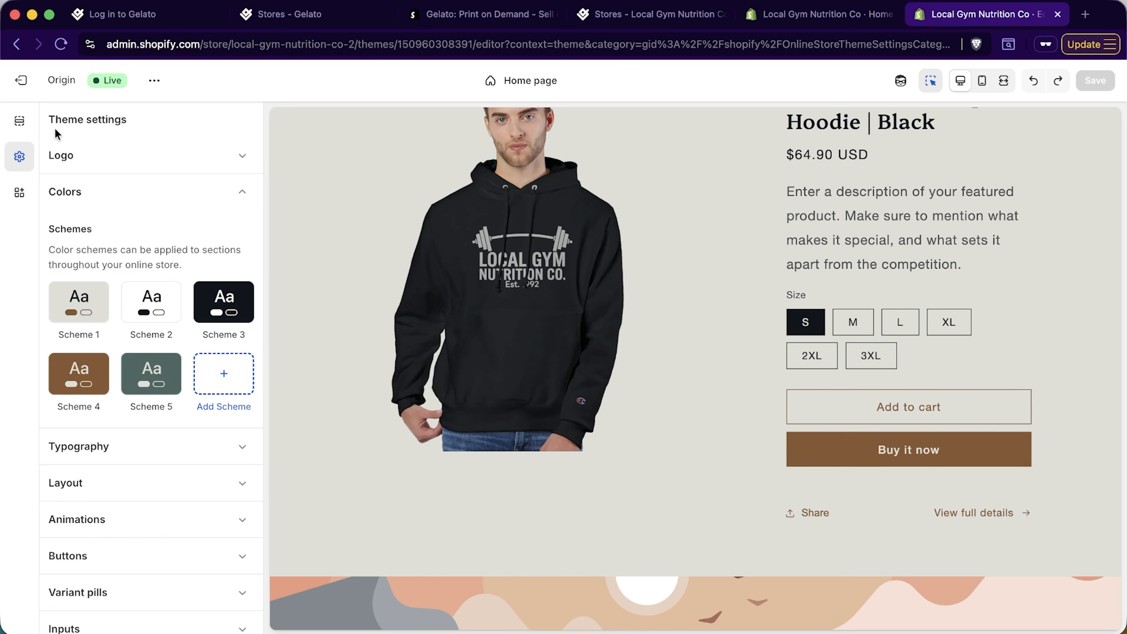
Add a new color scheme to the theme, and search the web in a new tab for "html color code identifier"
click(220, 373)
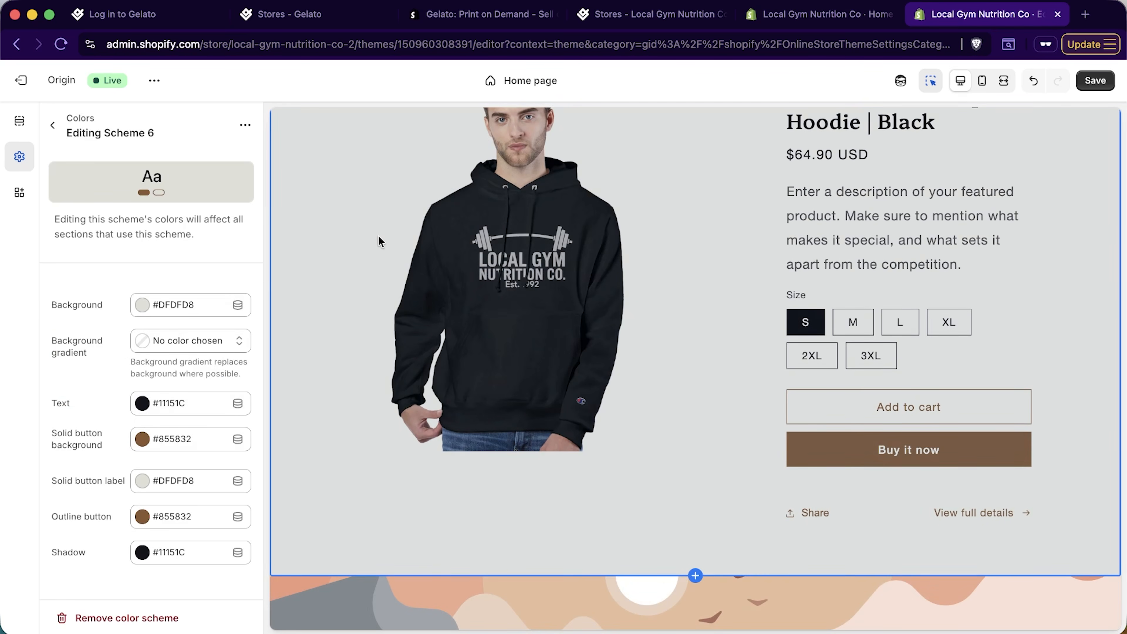
key(super+t)
text(hr)
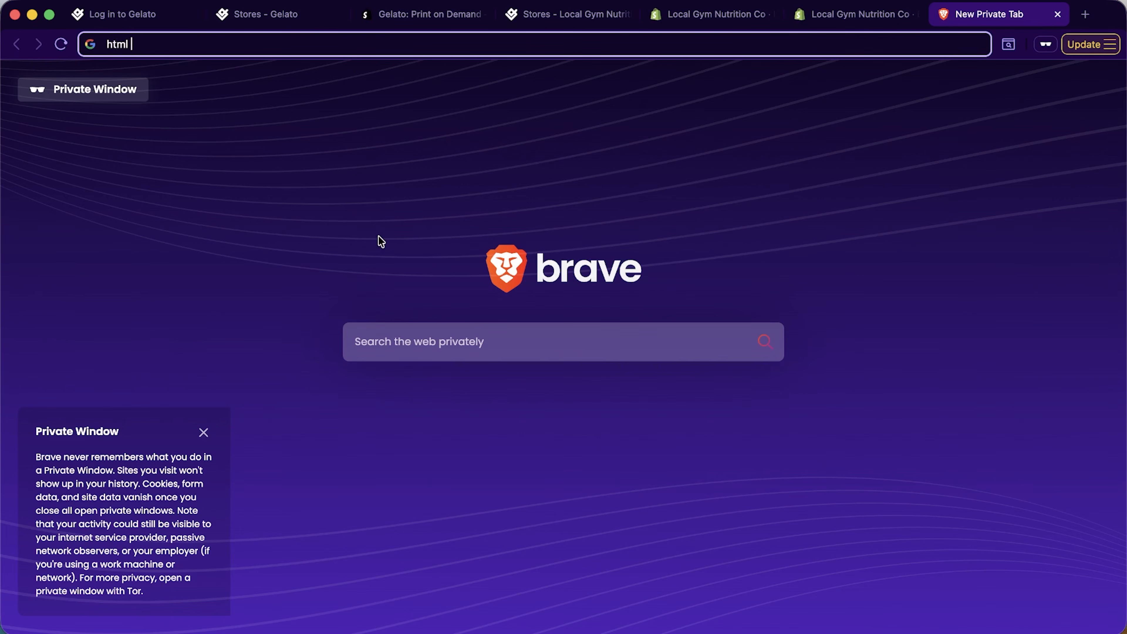
text(ml color code identifier)
key(Return)
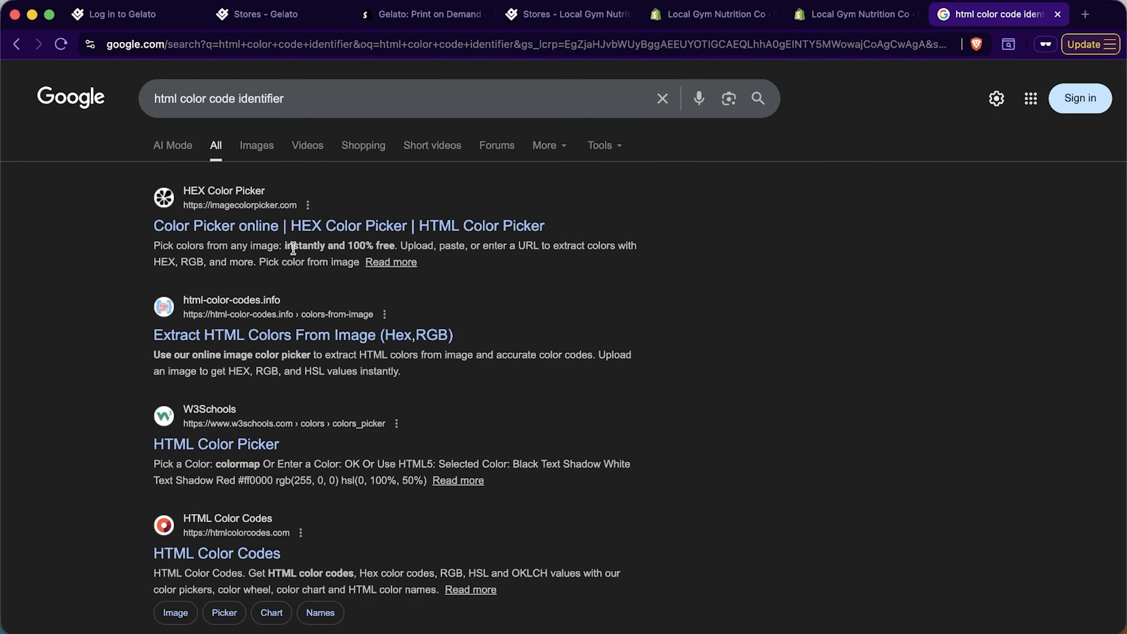
Open the imagecolorpicker.com color picker, pick a light blue from the sample image's sky, and copy its hex code 86d6e2
click(268, 224)
scroll(506, 357, down, 1)
scroll(507, 358, down, 5)
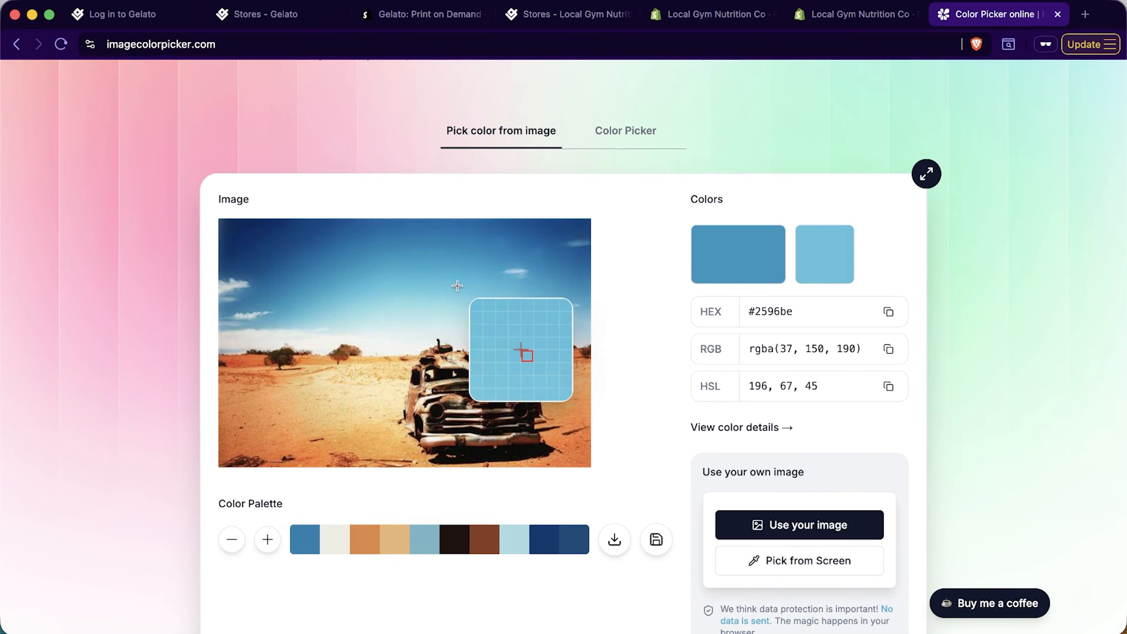
click(413, 291)
drag(798, 316, 752, 320)
right_click(768, 322)
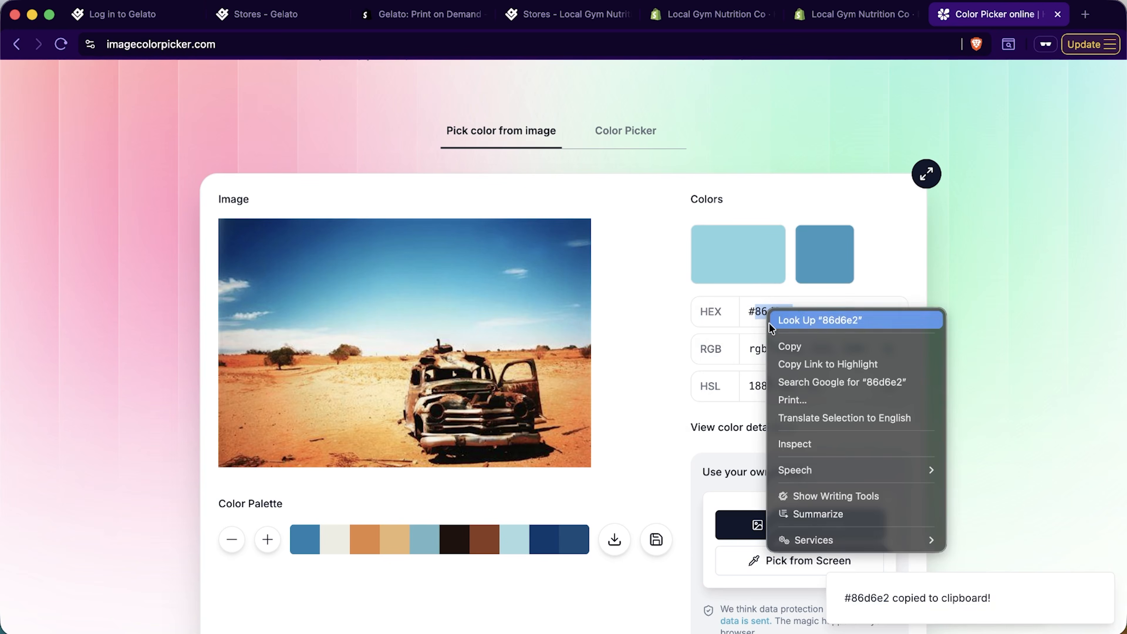
click(793, 346)
Switch back to the Shopify theme editor, set the new scheme's background to #86D6E2, and return to the scheme overview
click(794, 19)
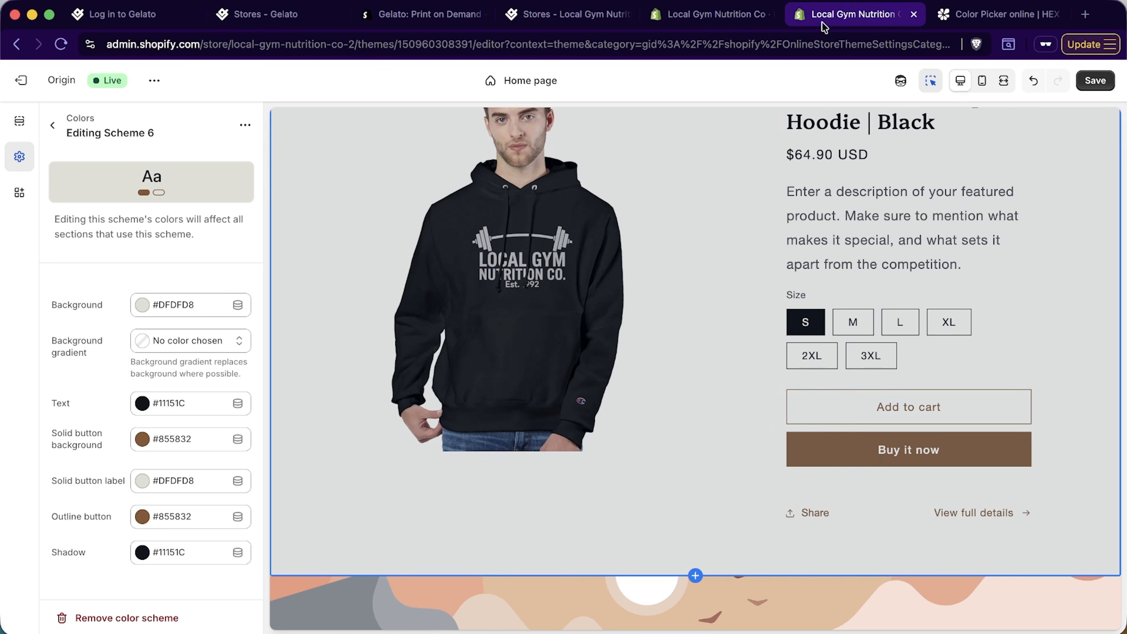
click(146, 307)
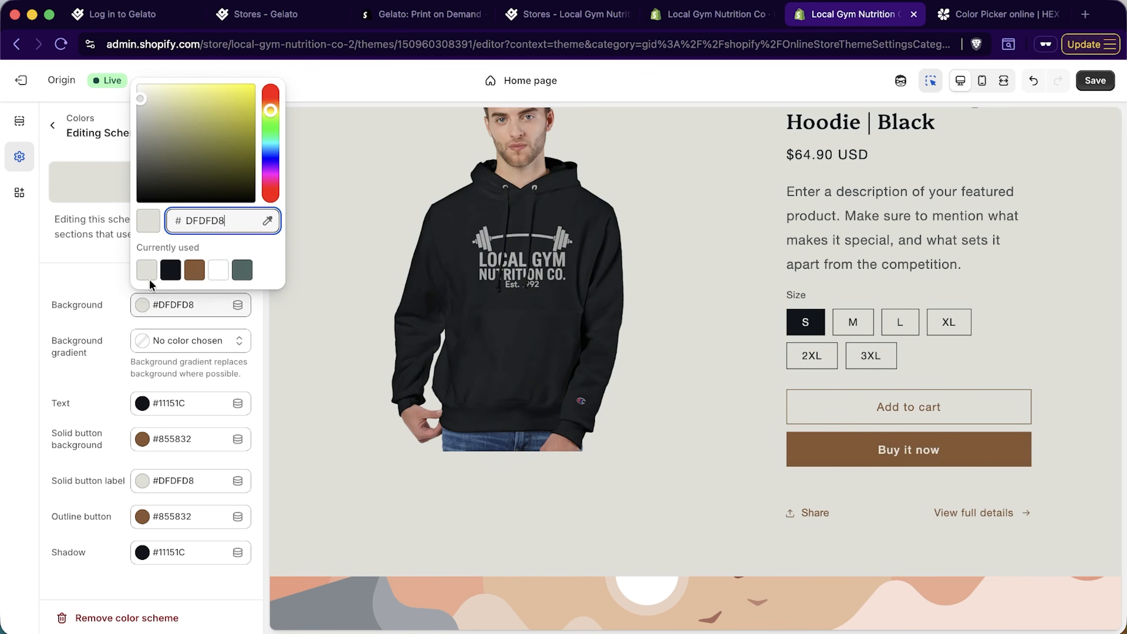
drag(224, 222, 181, 222)
key(BackSpace)
click(103, 289)
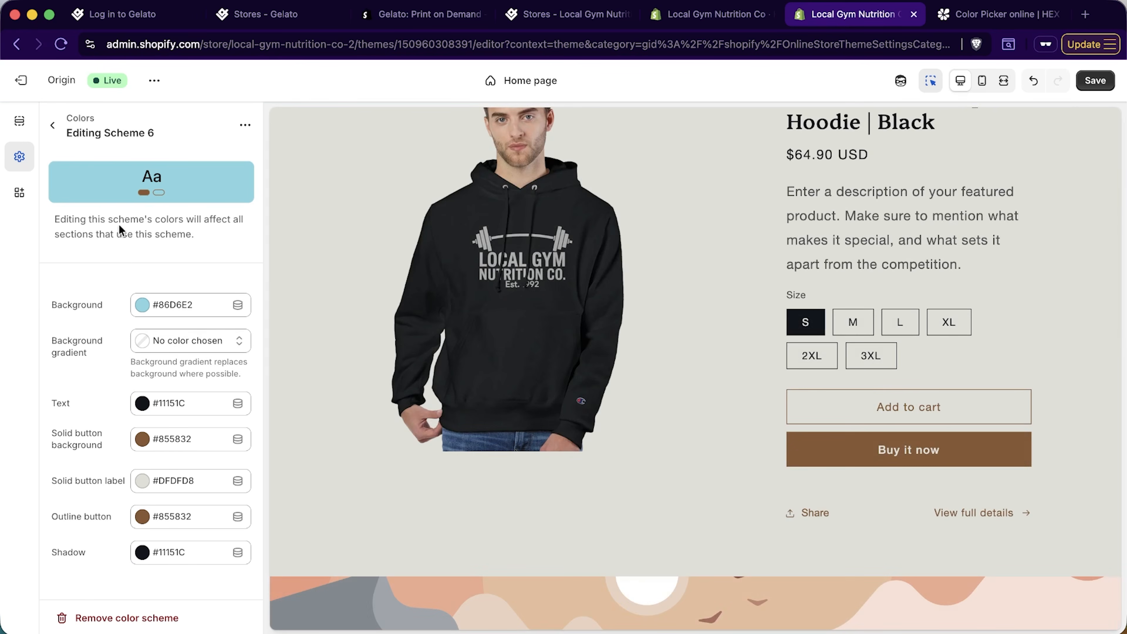
click(52, 126)
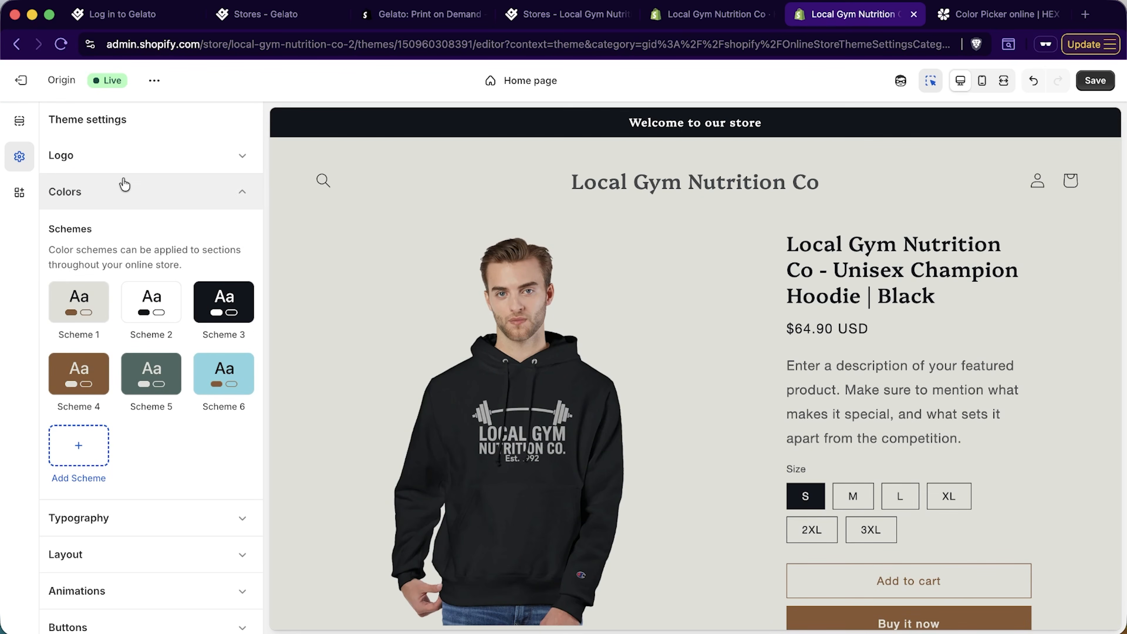
Upload the LocalGym-v4 PNG in the theme's logo settings and apply it as the favicon
click(122, 163)
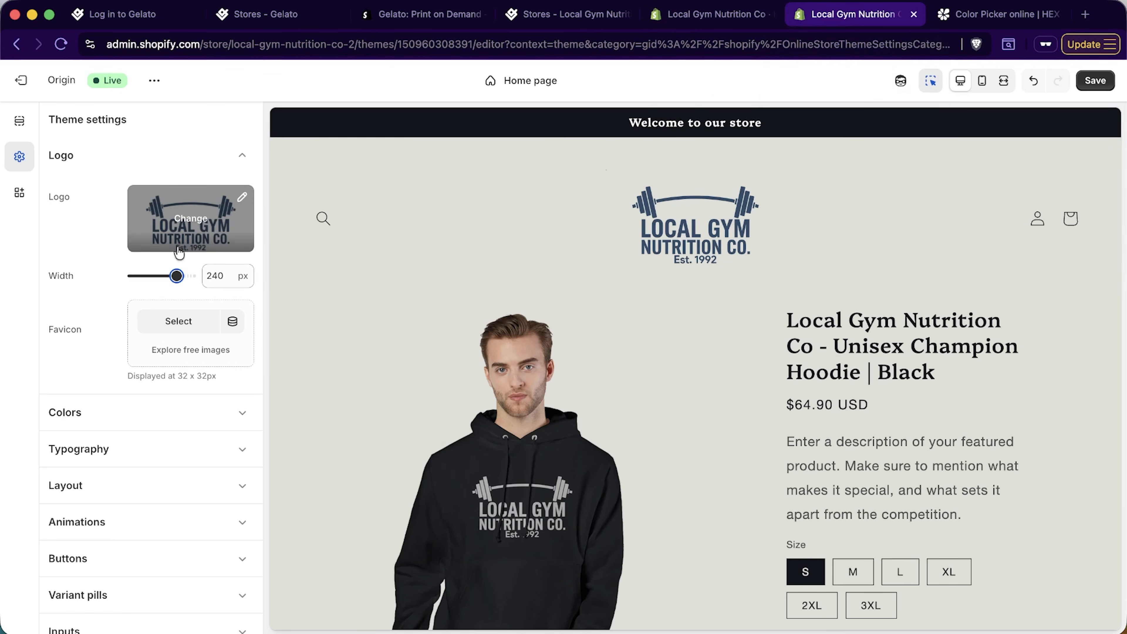
click(180, 327)
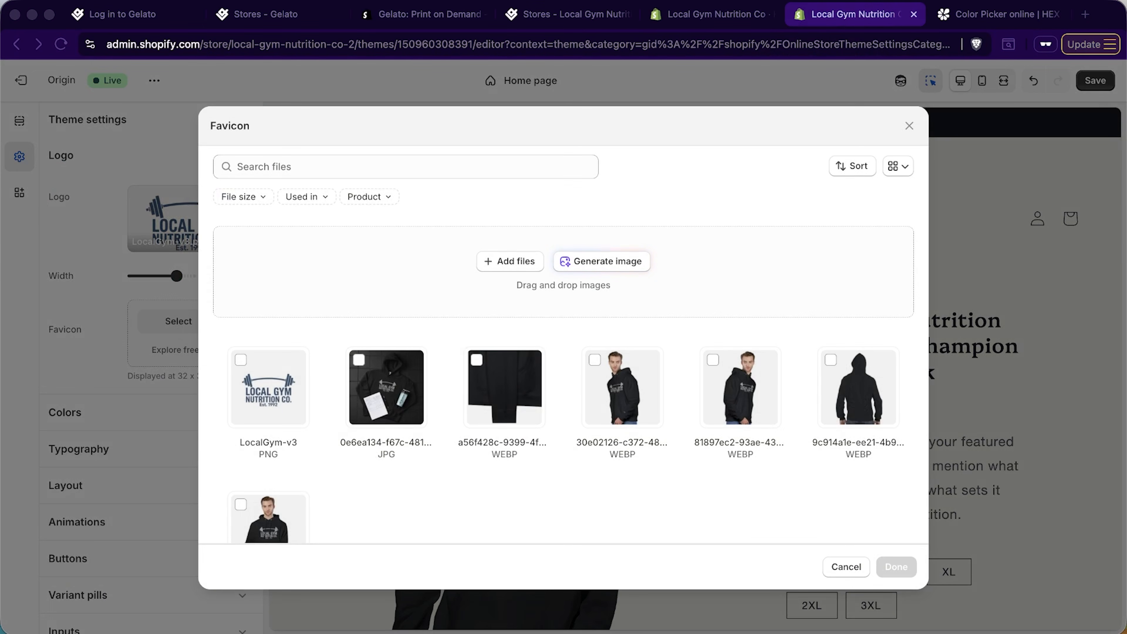
drag(2, 350, 555, 333)
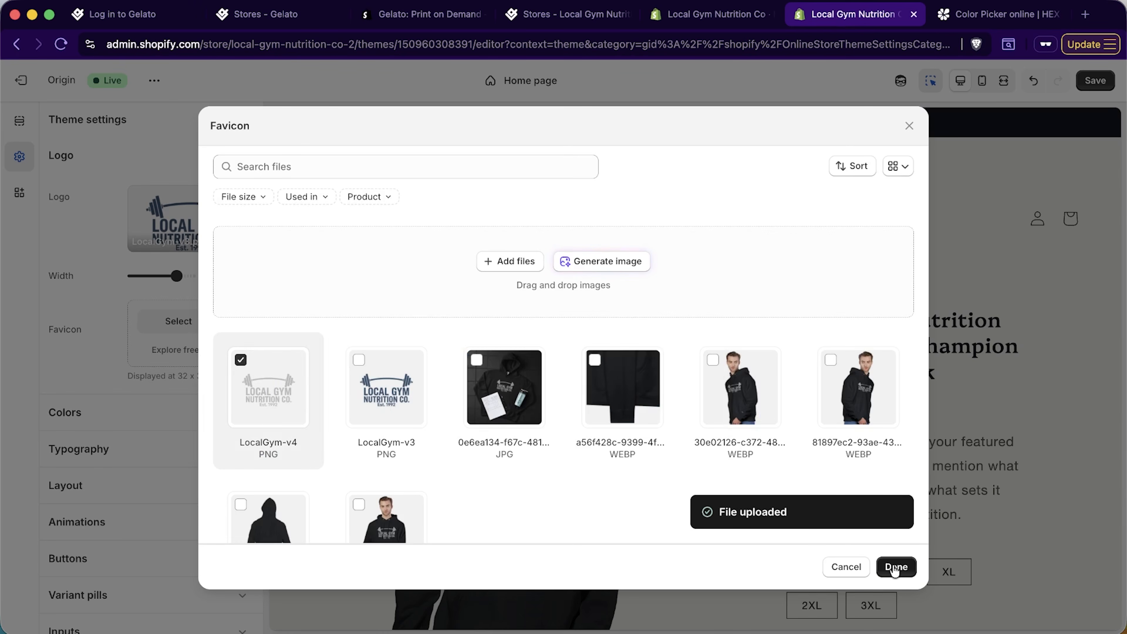
click(895, 569)
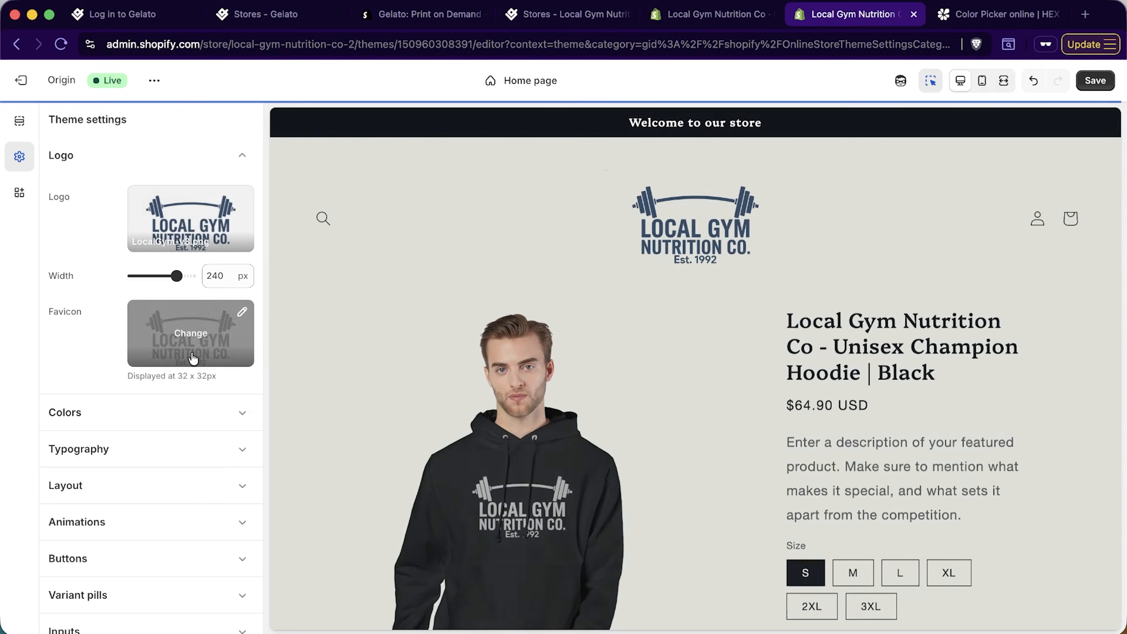
Review the theme's typography and animation settings and look through the remaining theme setting categories
scroll(94, 394, down, 5)
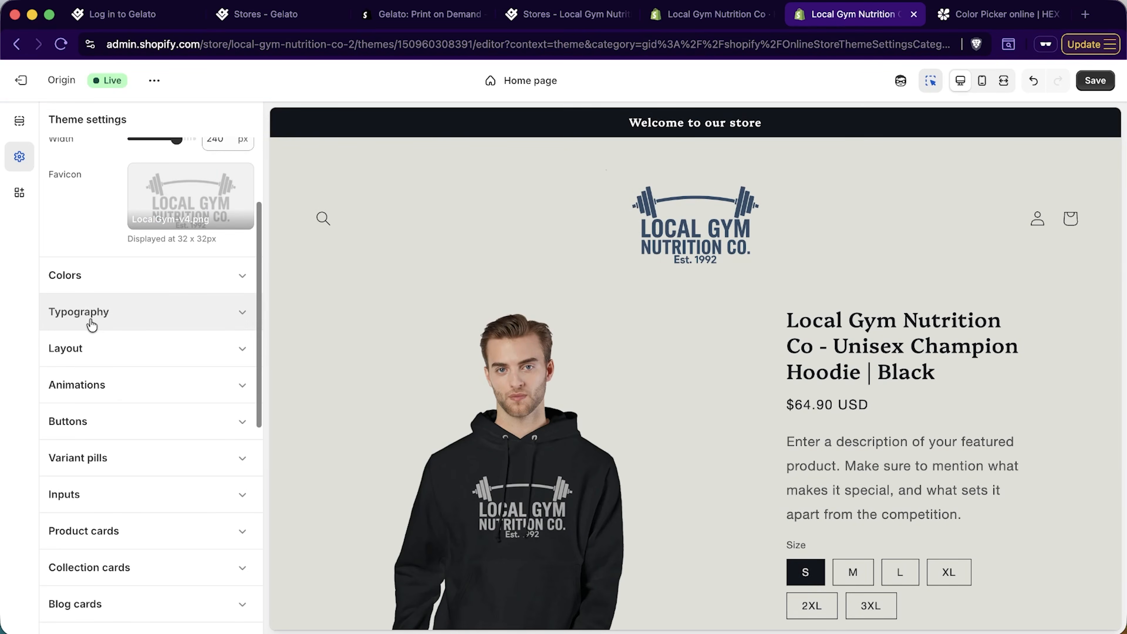
click(91, 318)
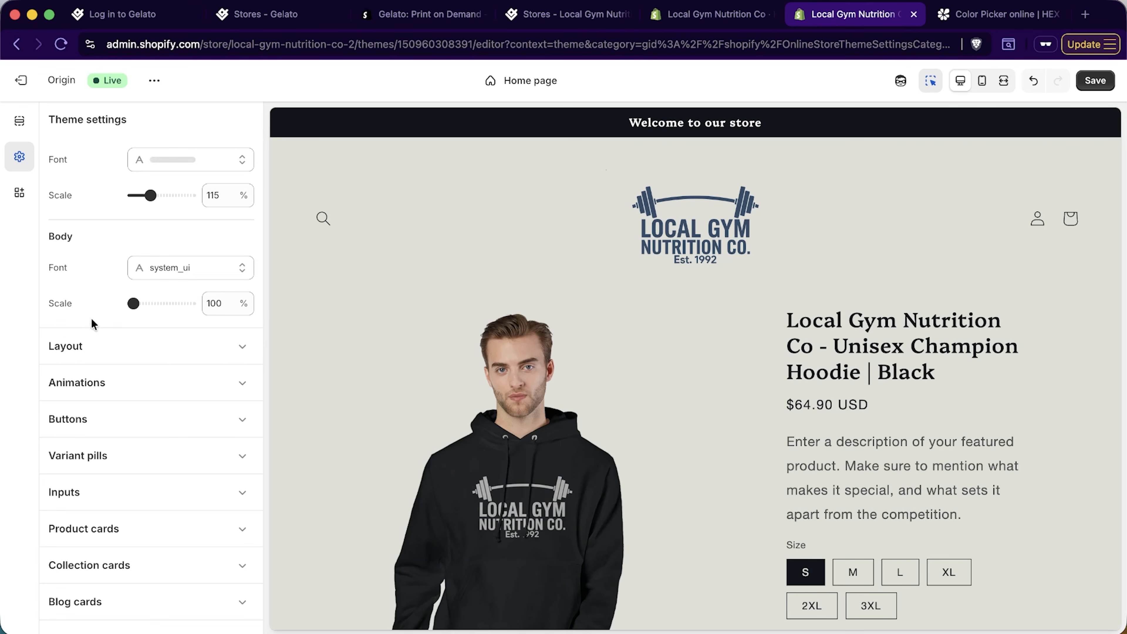
click(103, 384)
scroll(134, 368, down, 1)
scroll(134, 365, down, 5)
scroll(133, 365, up, 6)
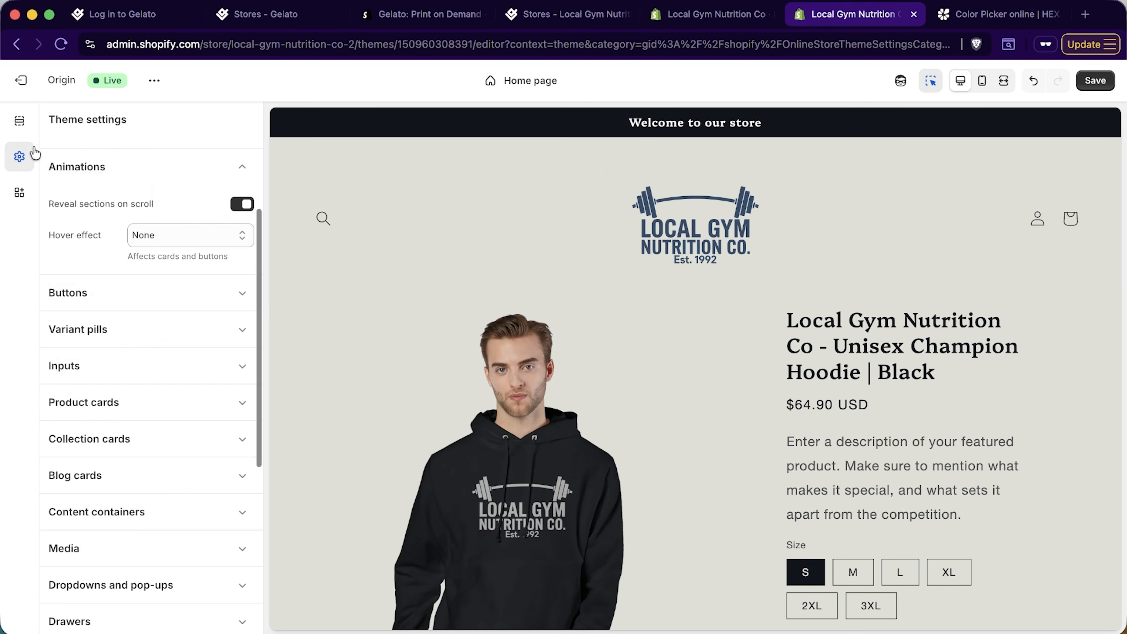
Save the theme changes and leave the theme editor for the store settings
click(1095, 80)
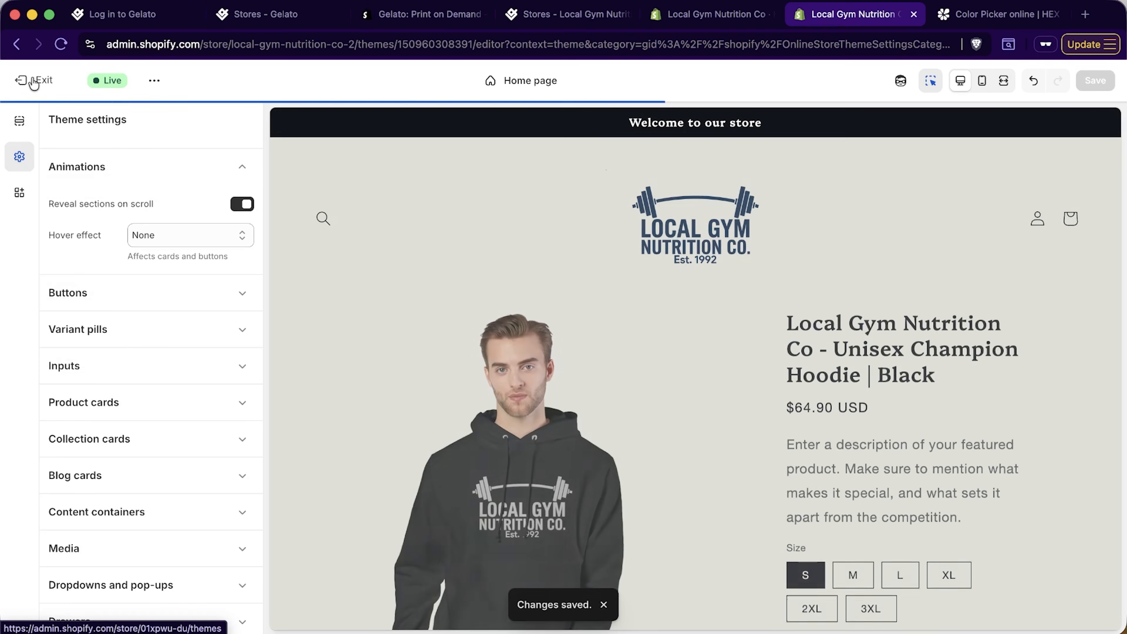
click(23, 80)
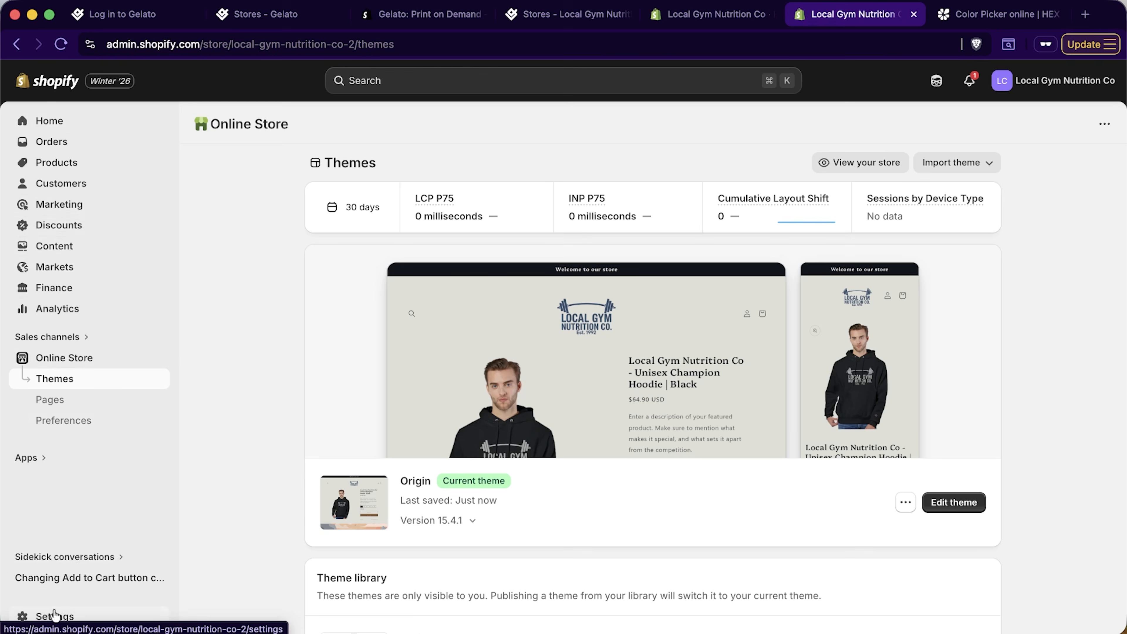
click(66, 620)
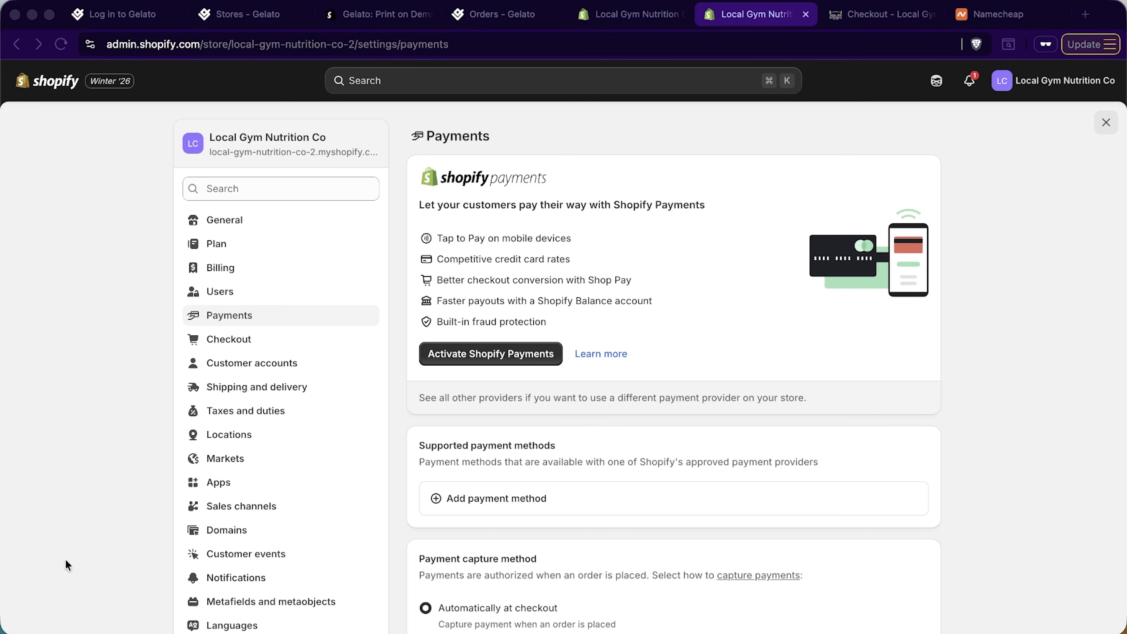
Read the Shopify Payments information page with its rates and benefits, and return to the payment settings
click(602, 354)
scroll(611, 373, down, 5)
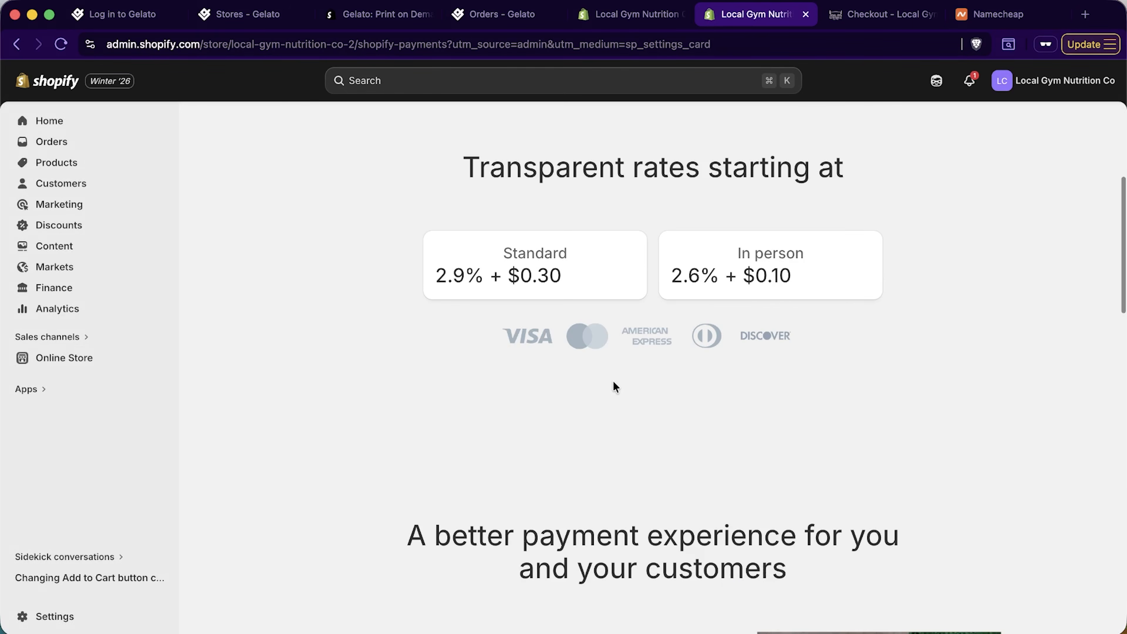
scroll(871, 344, down, 15)
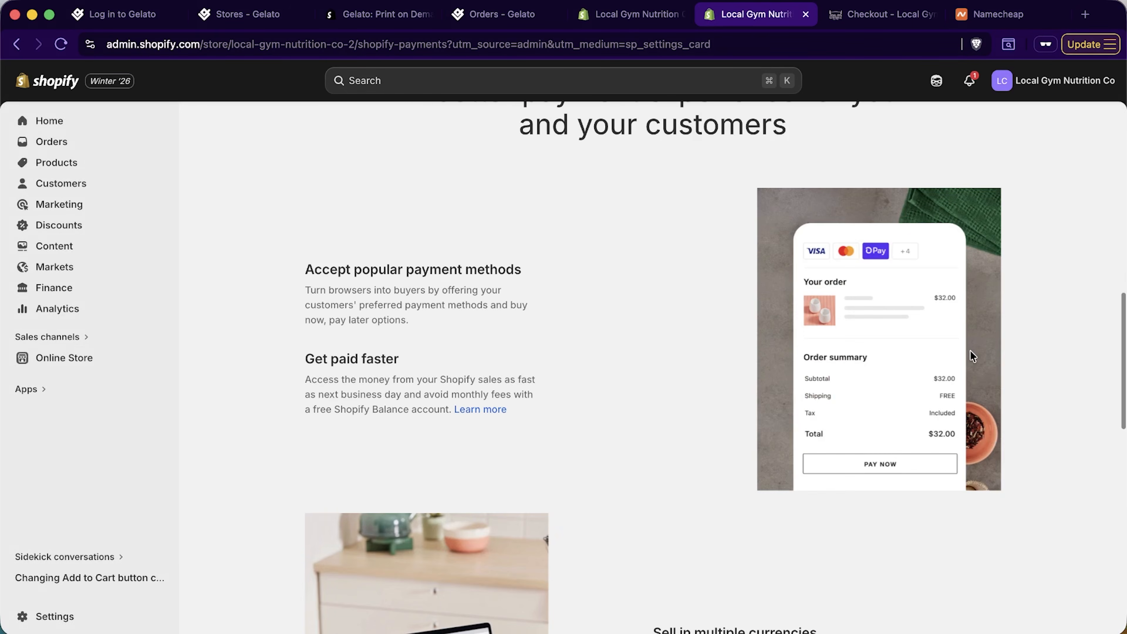
scroll(954, 358, down, 10)
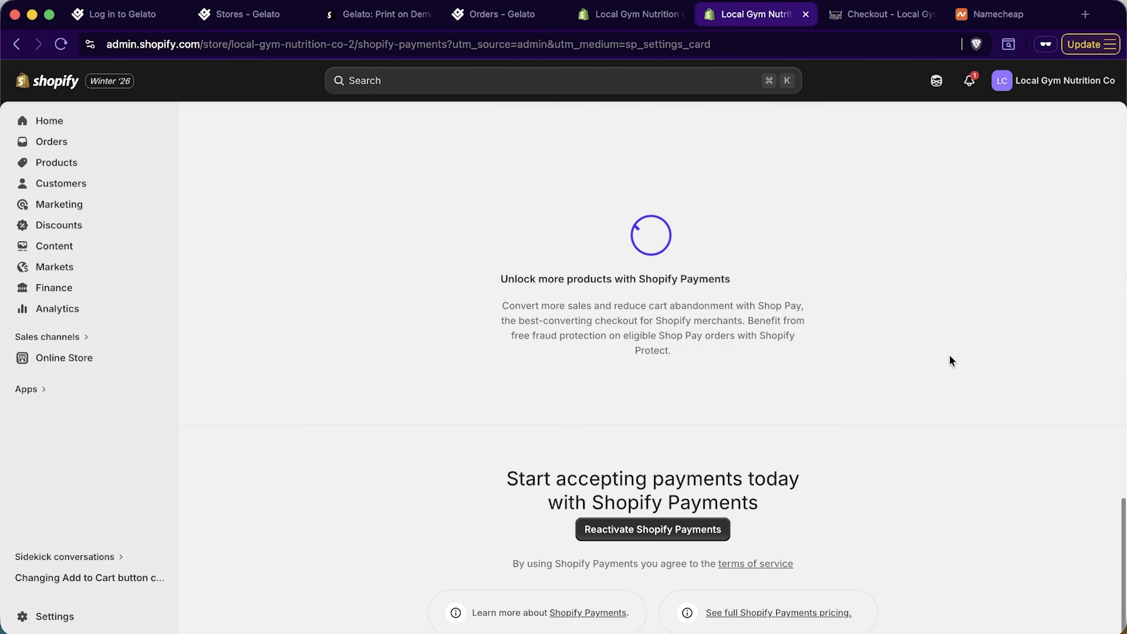
scroll(949, 354, up, 20)
scroll(950, 355, up, 9)
key(super+Left)
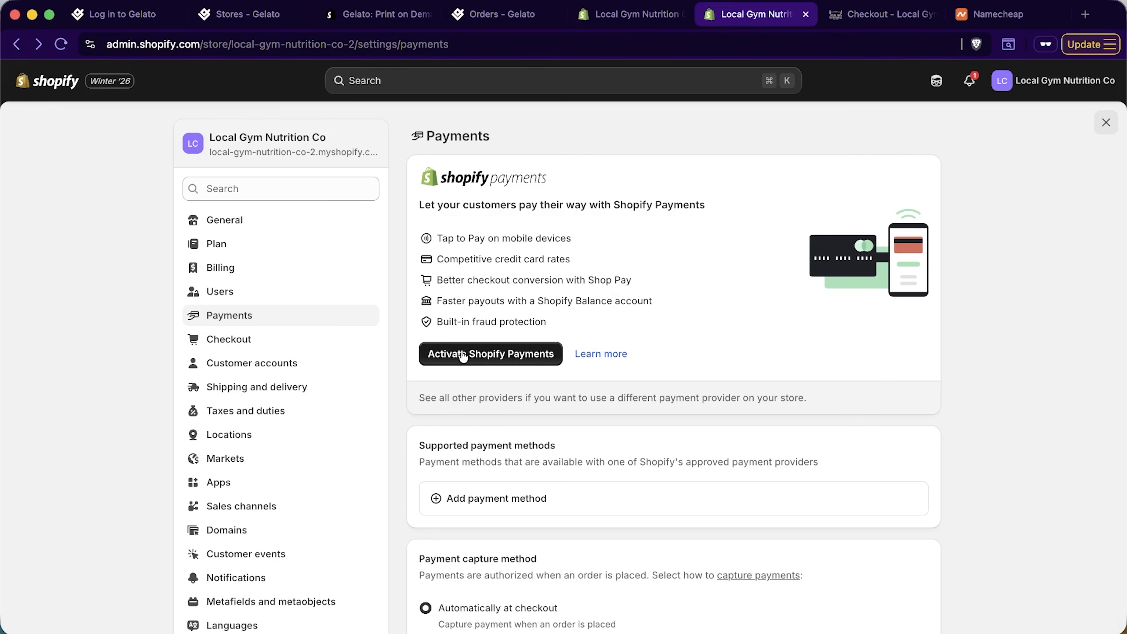
Activate Shopify Payments and review the additional payment methods, capture options and manual payment methods
click(475, 352)
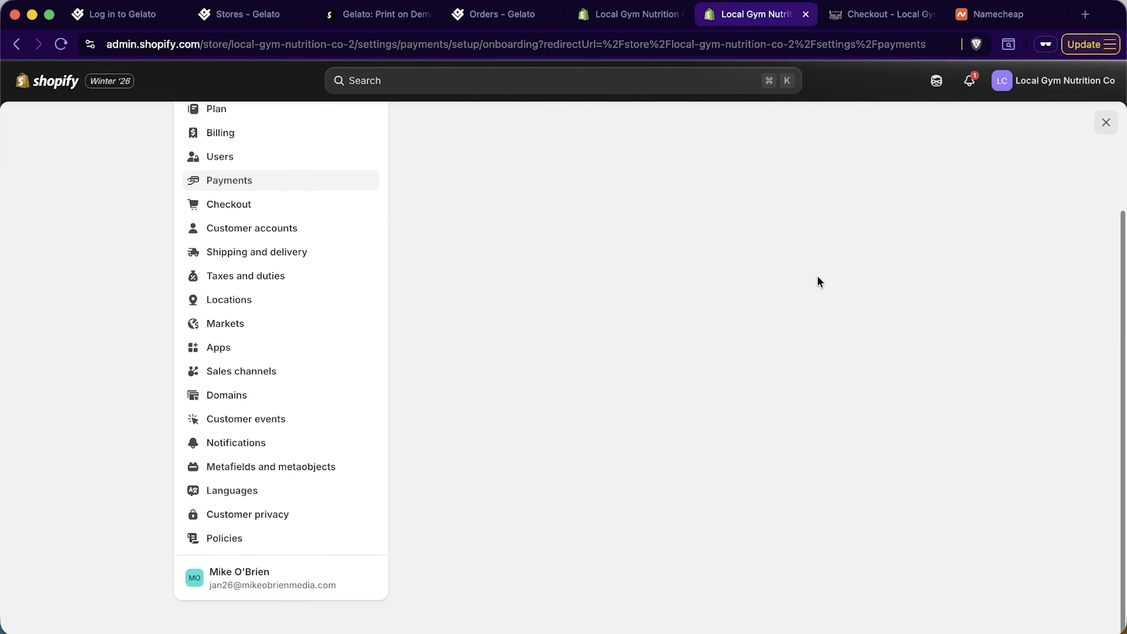
scroll(719, 311, down, 3)
scroll(699, 318, down, 5)
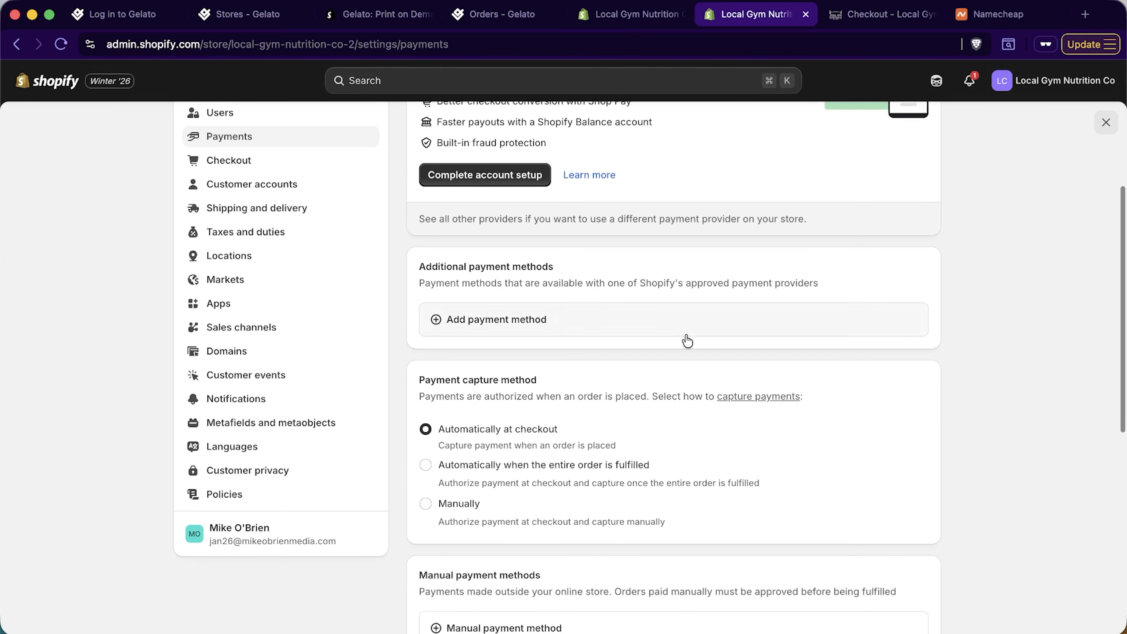
scroll(690, 357, down, 5)
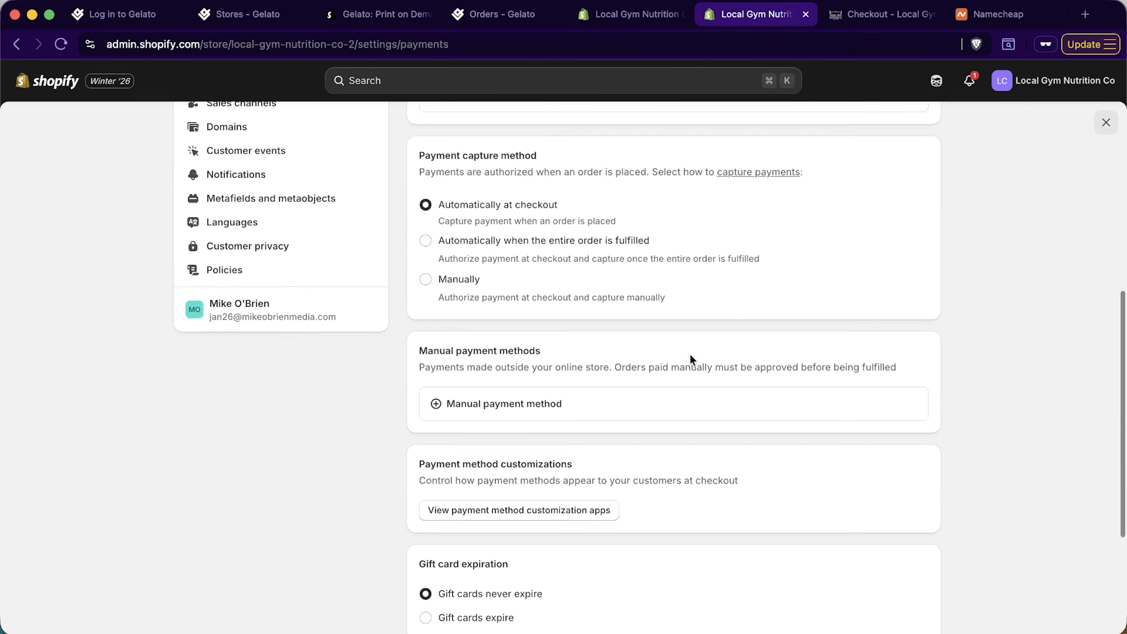
scroll(693, 362, up, 6)
scroll(695, 367, up, 6)
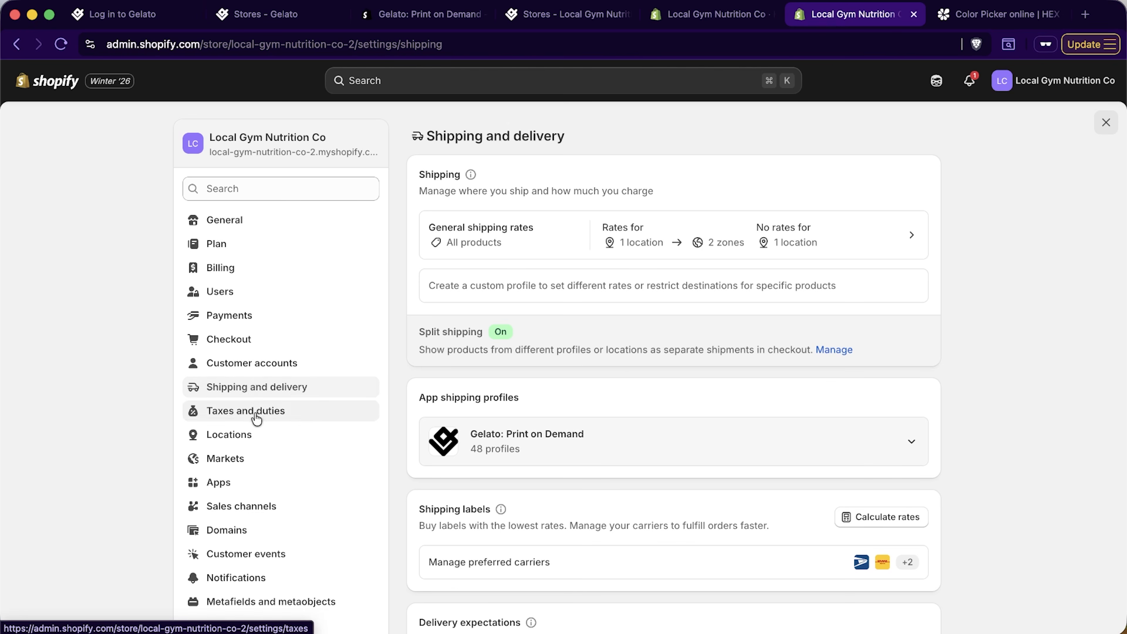
Review the store's customer accounts, shipping and delivery, and taxes and duties settings
click(270, 362)
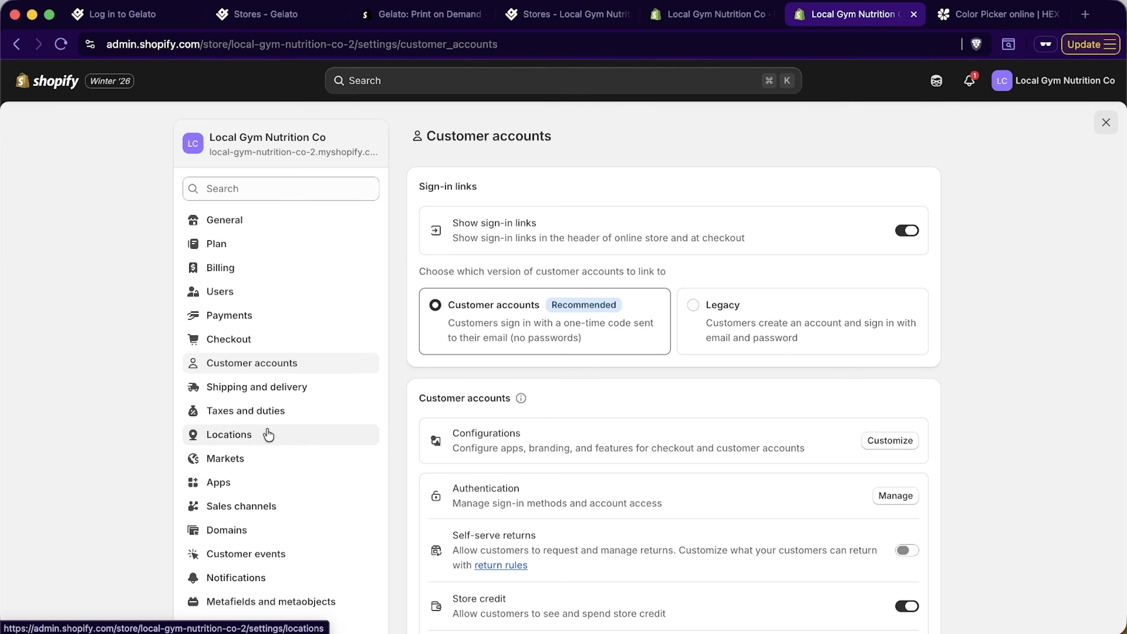
click(284, 391)
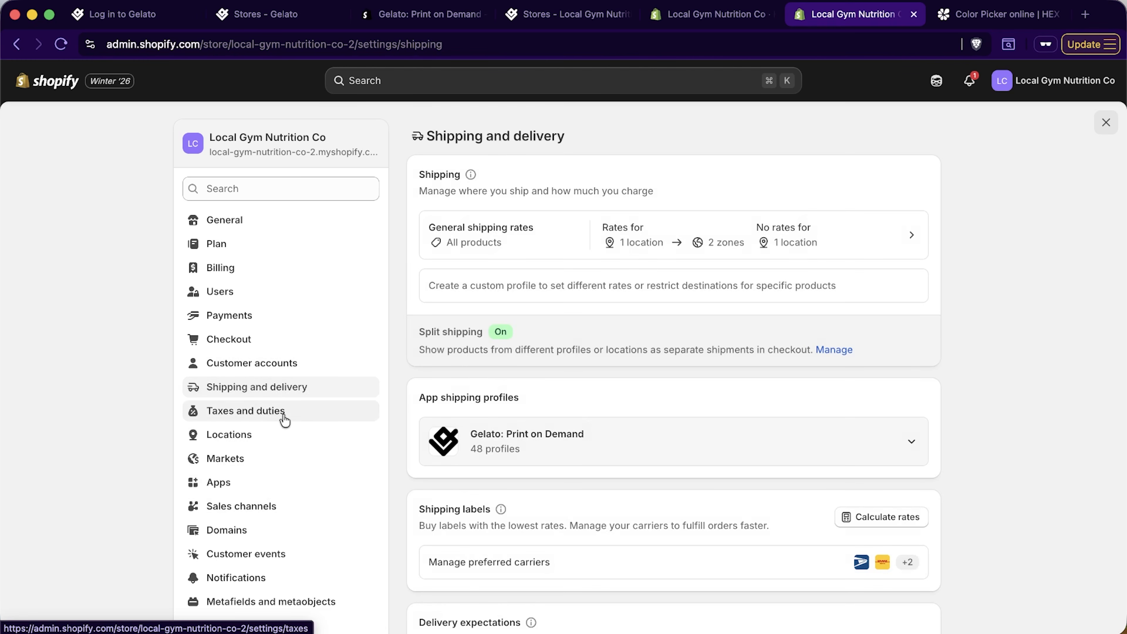
click(284, 418)
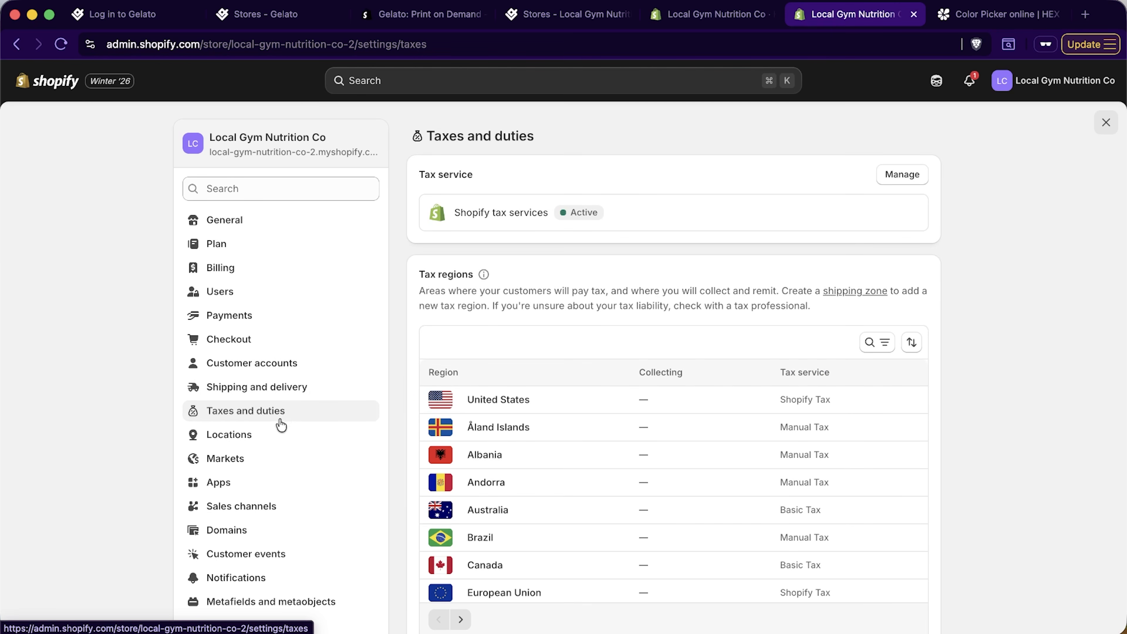
scroll(267, 436, down, 5)
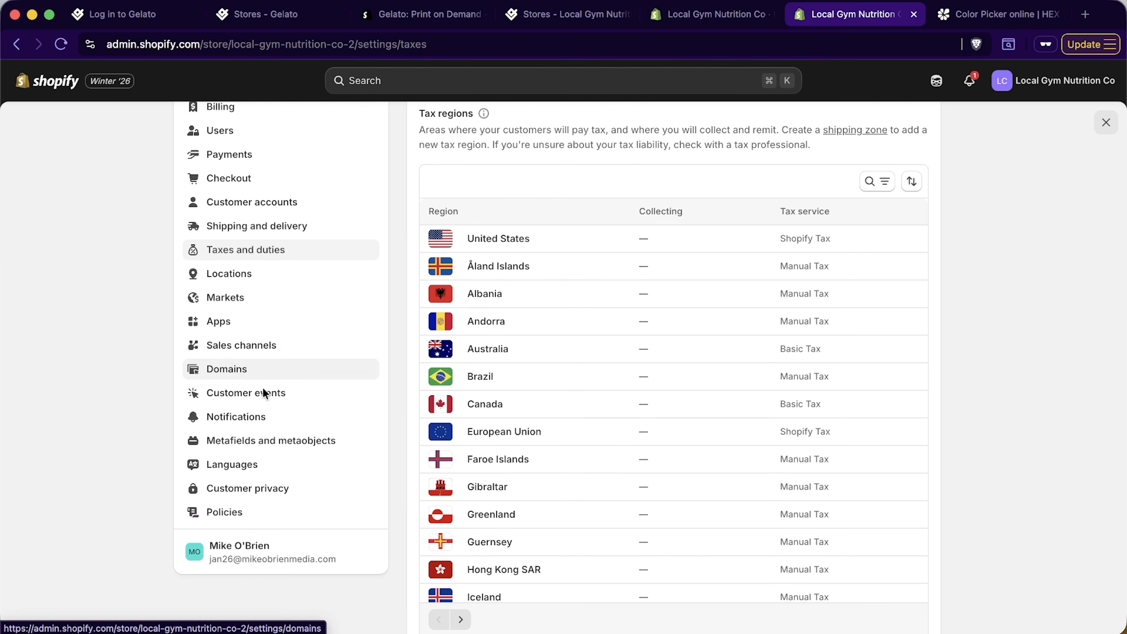
Fill the store's Terms of service policy with the template text, look it over and publish it
click(244, 512)
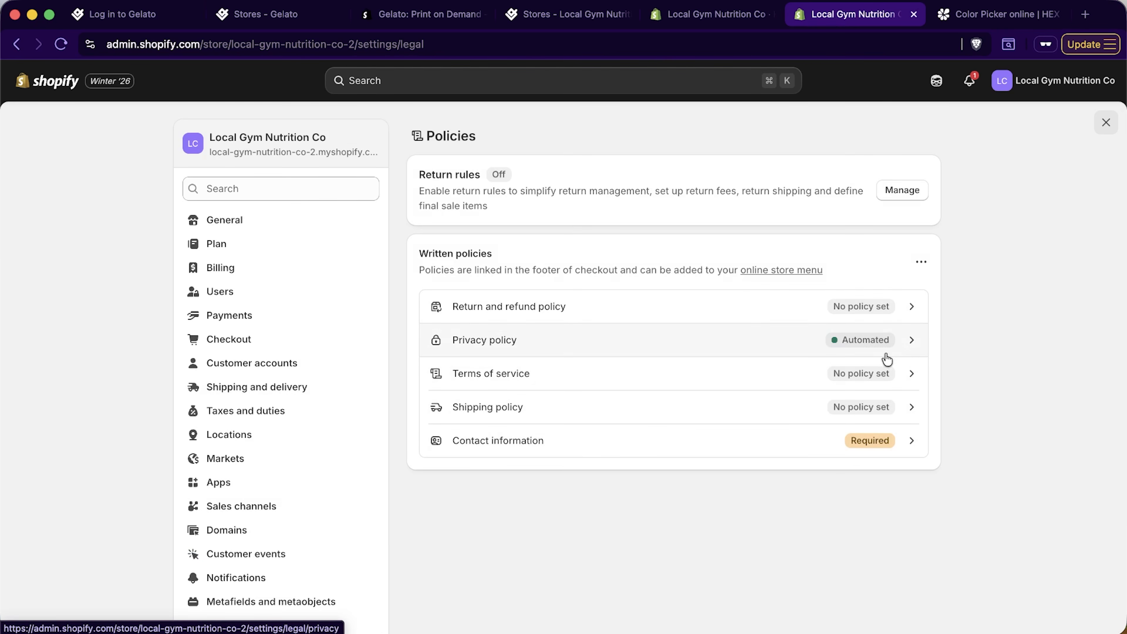
click(810, 375)
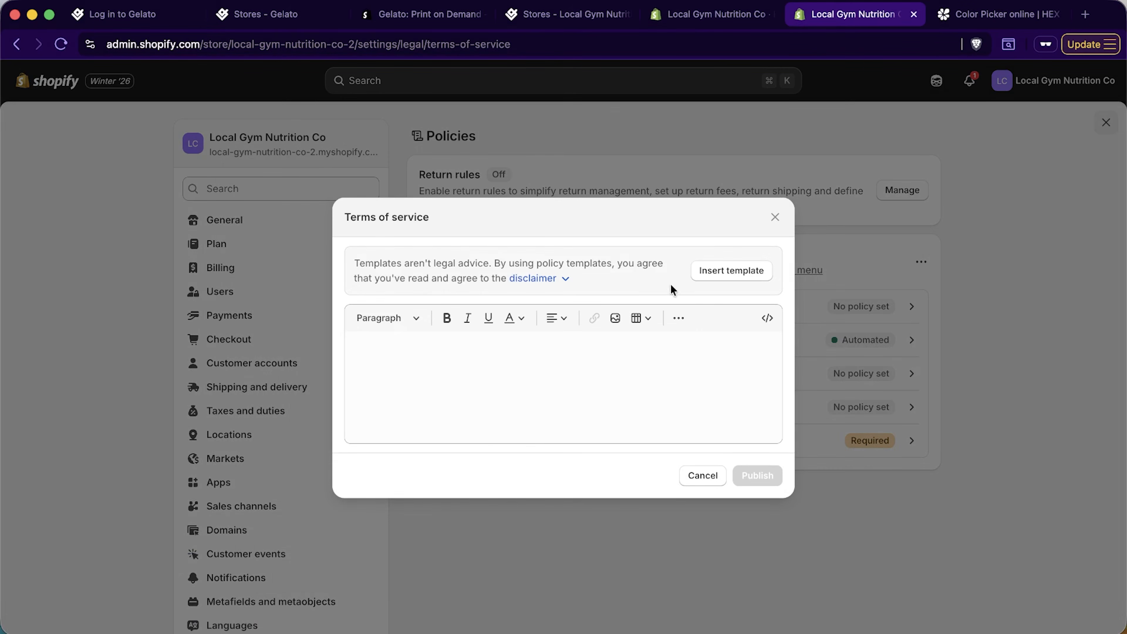
click(731, 271)
scroll(513, 394, down, 2)
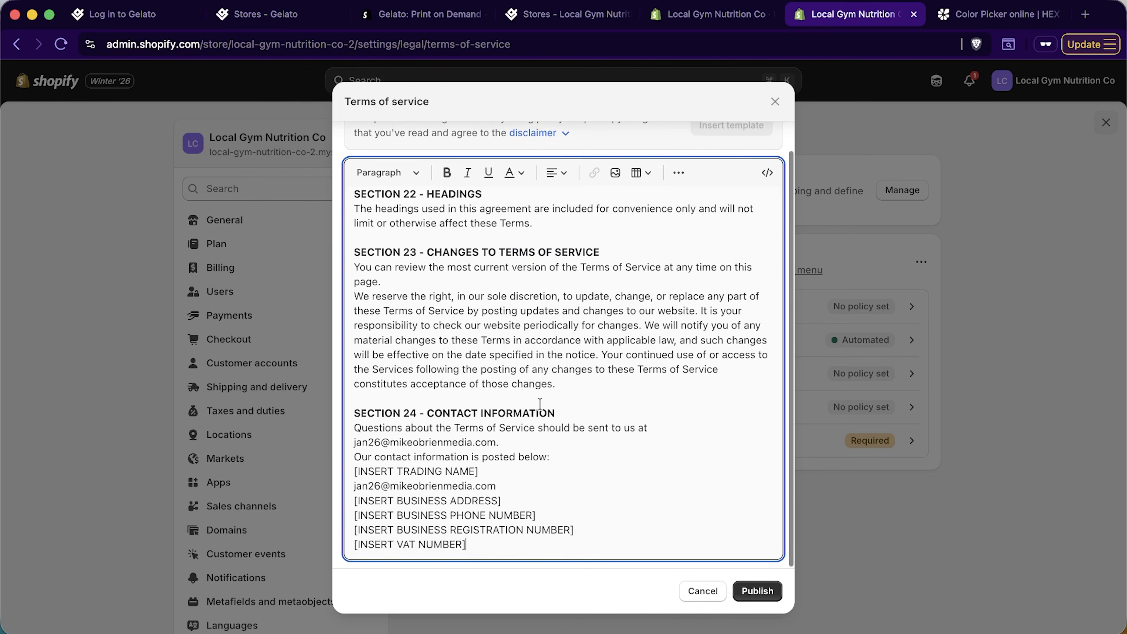
scroll(577, 413, up, 15)
scroll(666, 453, up, 8)
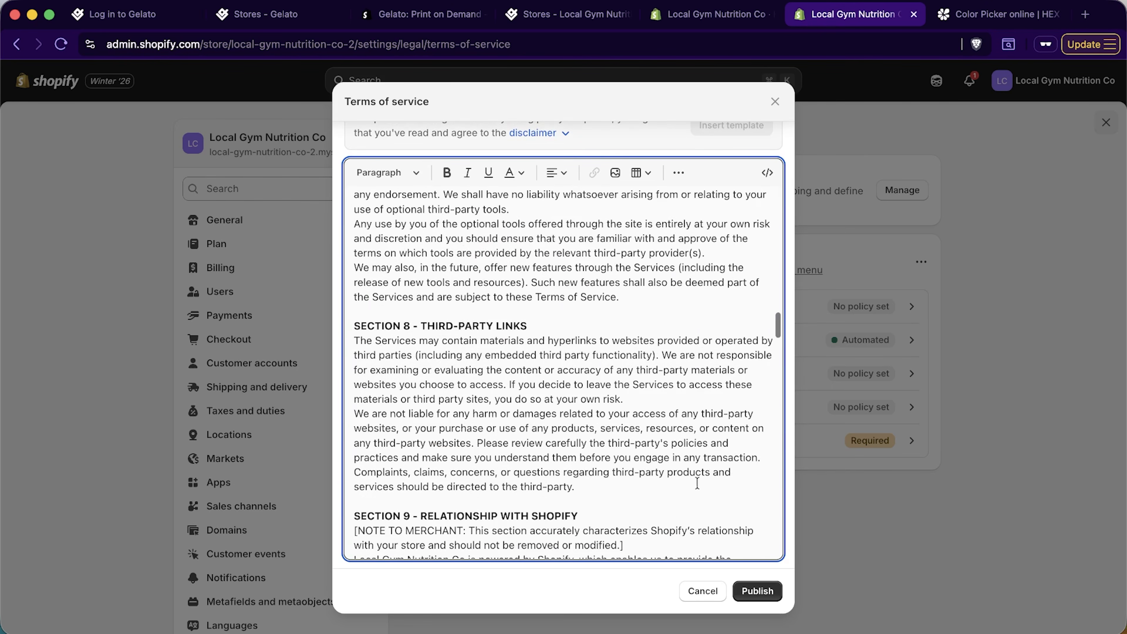
click(758, 589)
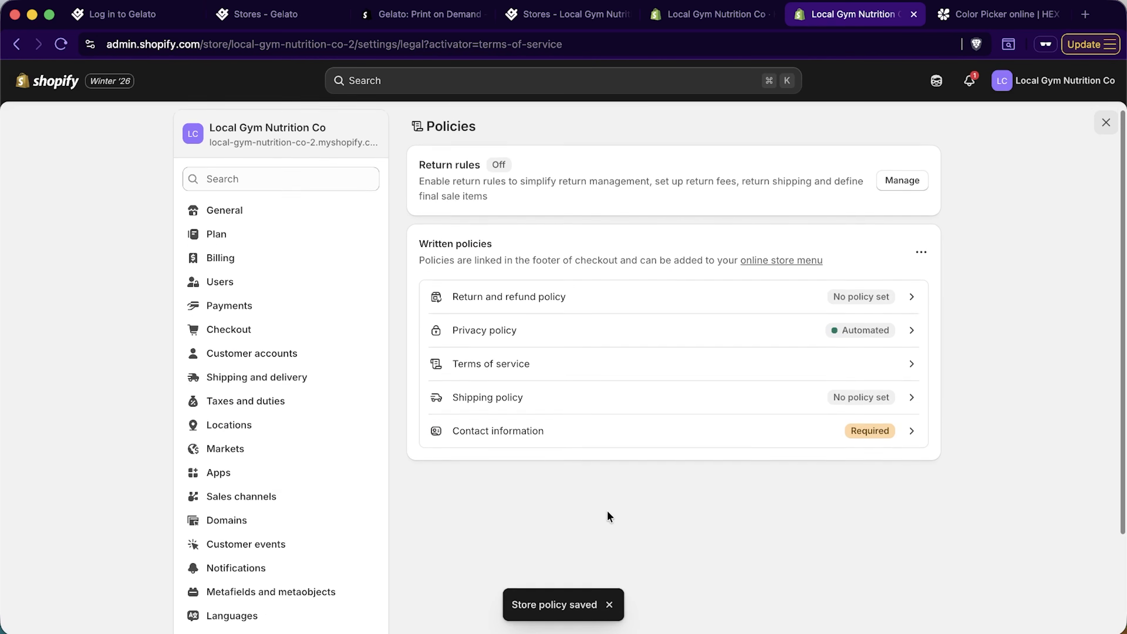
Open the store's domain settings, search the web for "namecheap" in the color picker's browser tab, and return to the domain settings
scroll(339, 499, down, 5)
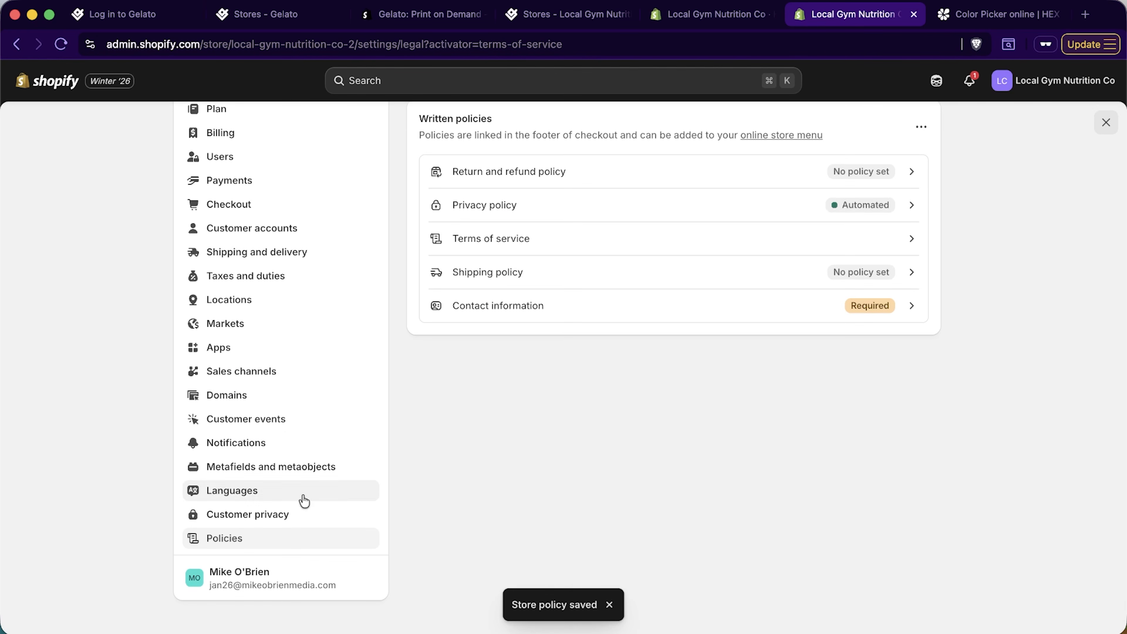
click(269, 404)
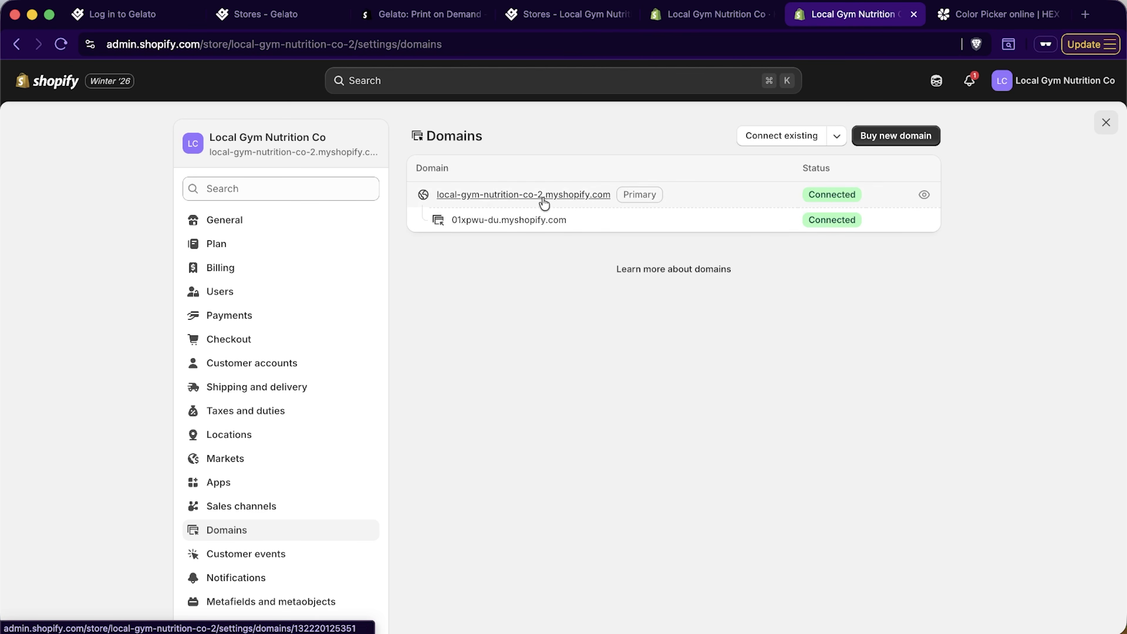
click(990, 24)
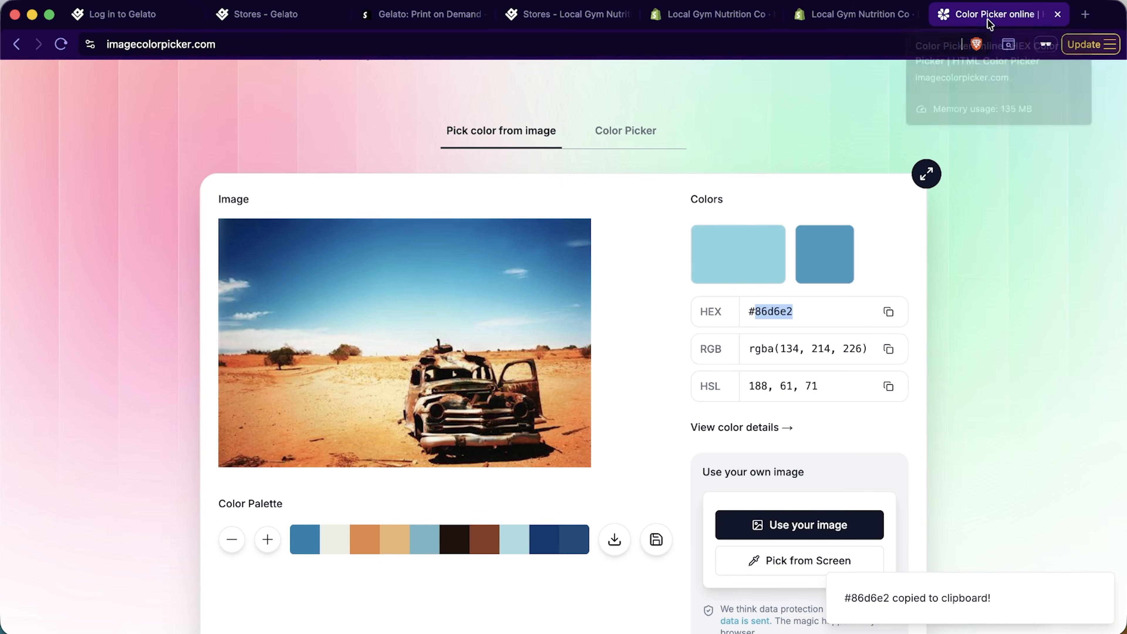
click(842, 48)
text(namecheap)
key(Return)
click(848, 15)
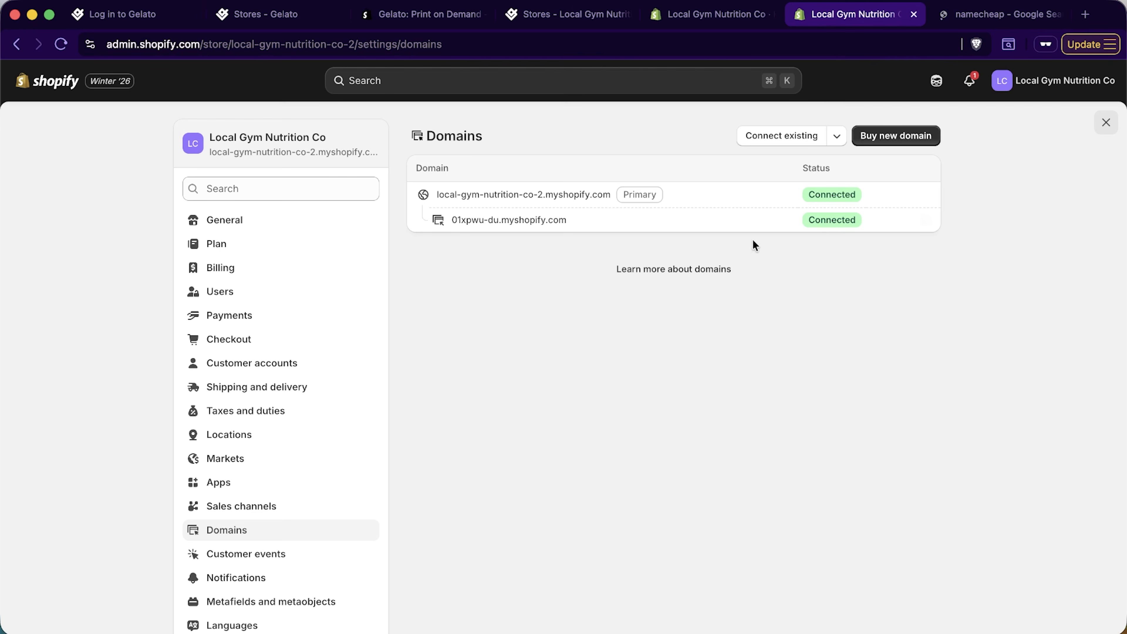
Check the options for connecting or transferring an existing domain, and open the page for buying a new domain
click(838, 137)
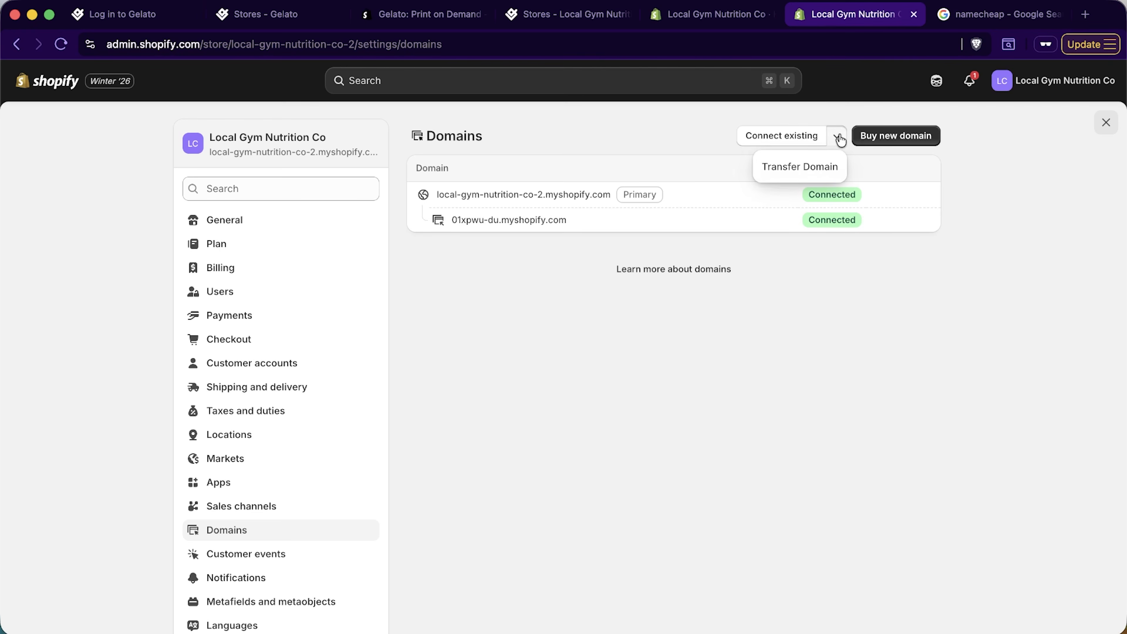
click(841, 138)
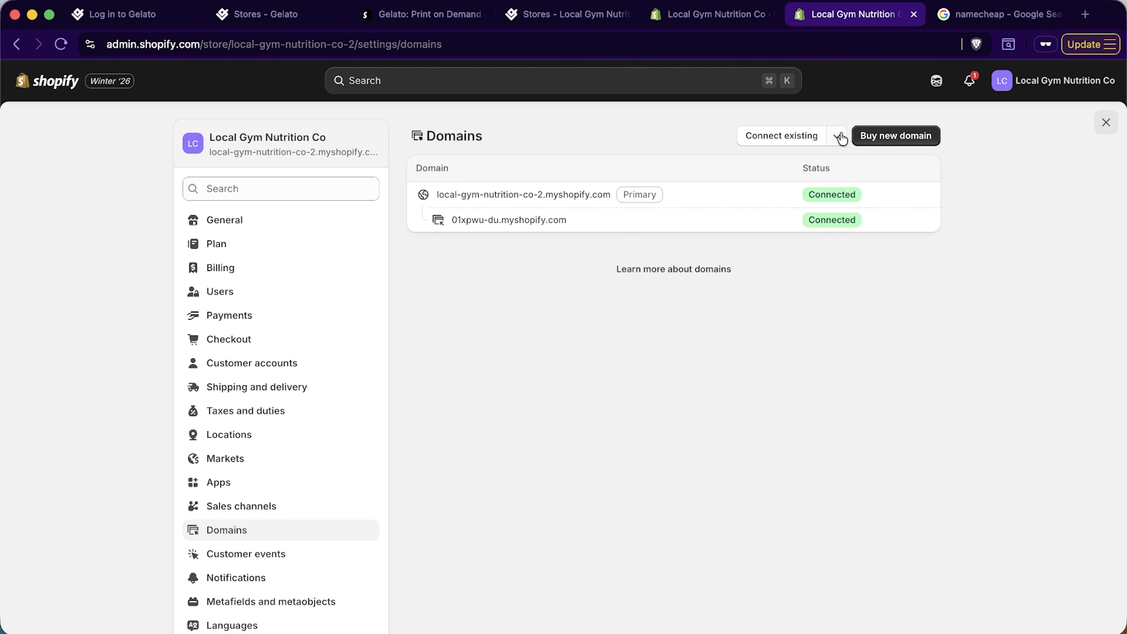
click(905, 139)
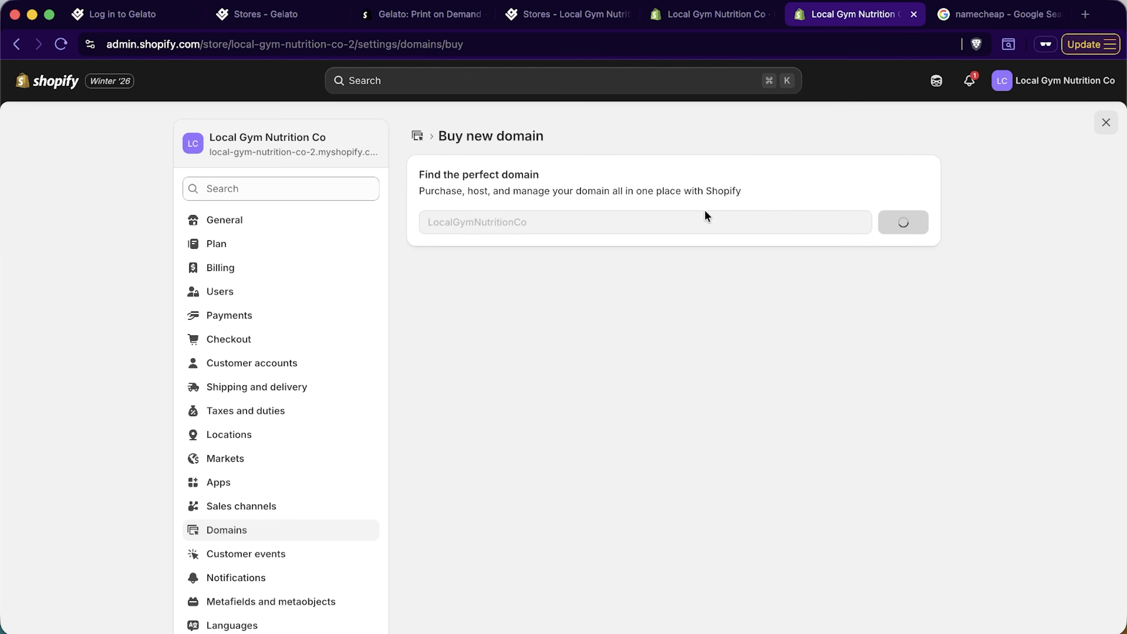
Open the Namecheap website from the search results for "namecheap"
click(982, 16)
scroll(515, 300, down, 10)
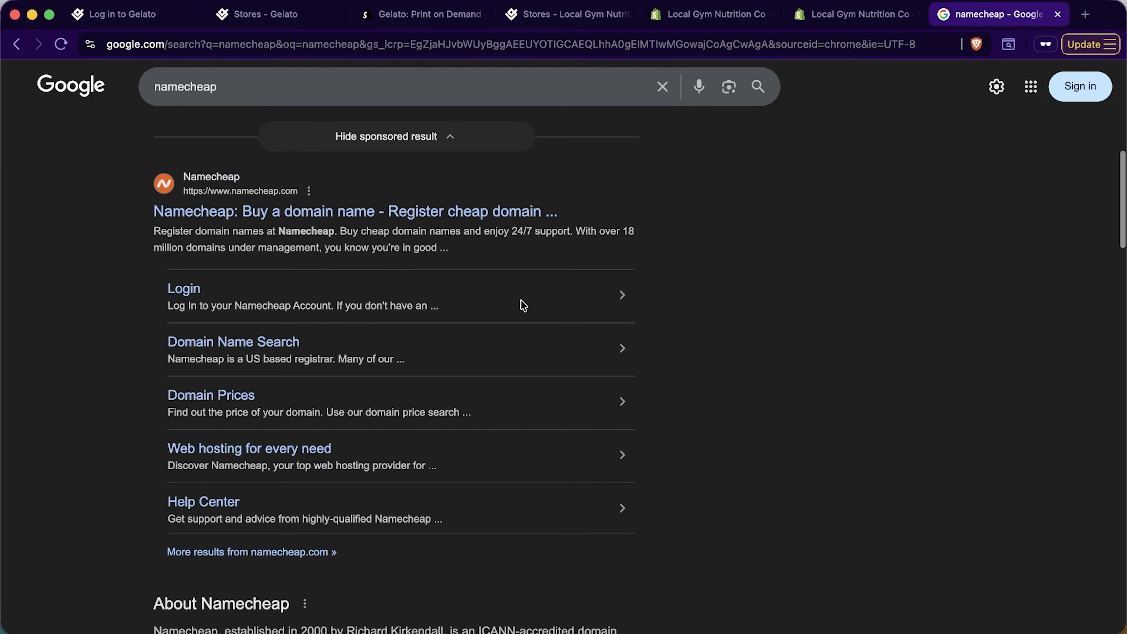
click(340, 217)
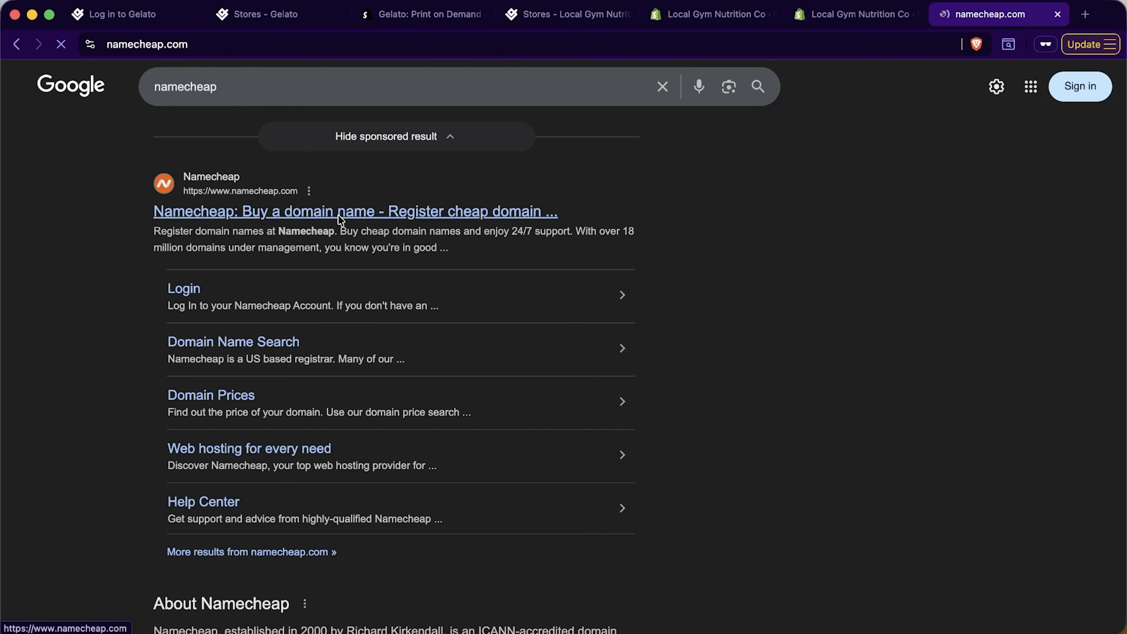
click(109, 46)
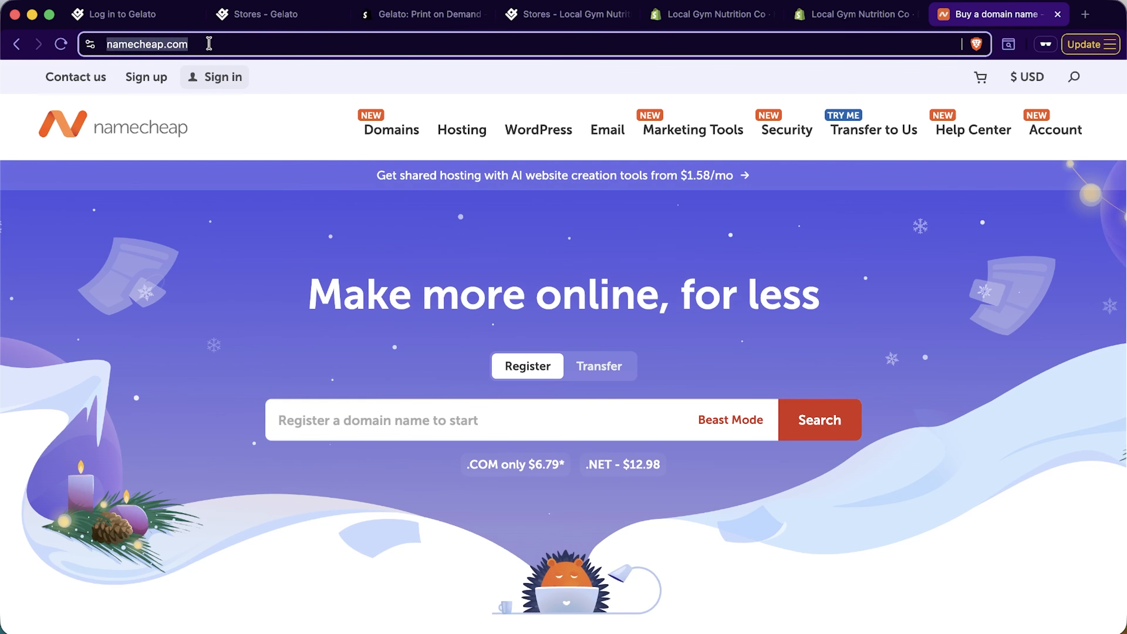
click(209, 44)
click(214, 77)
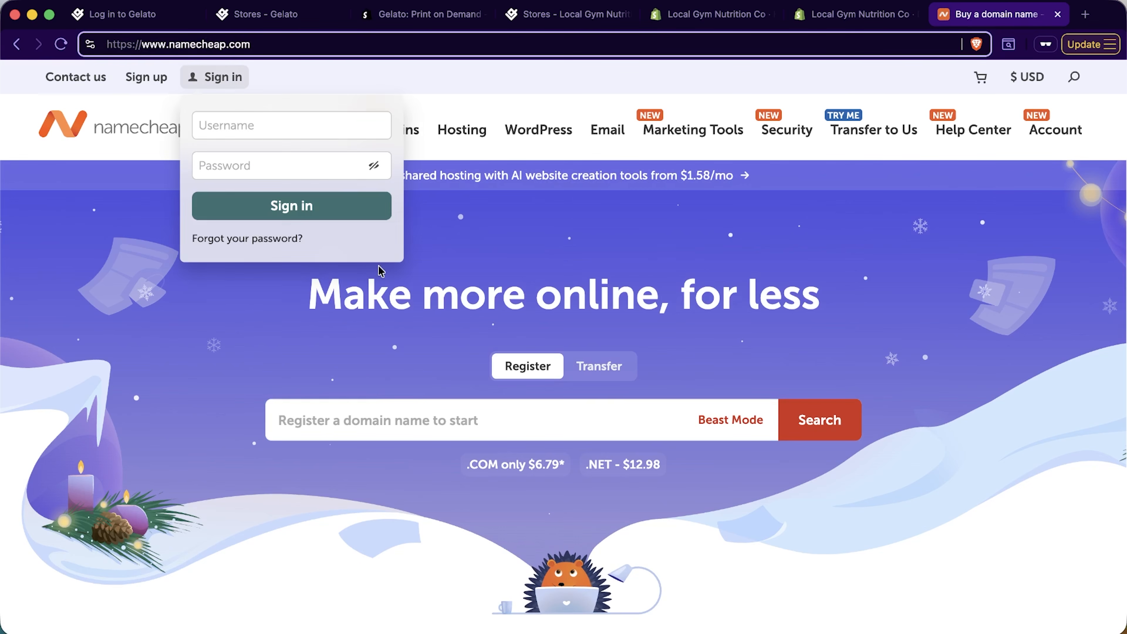
Search Namecheap for the domain localgymnutrition.com
click(346, 422)
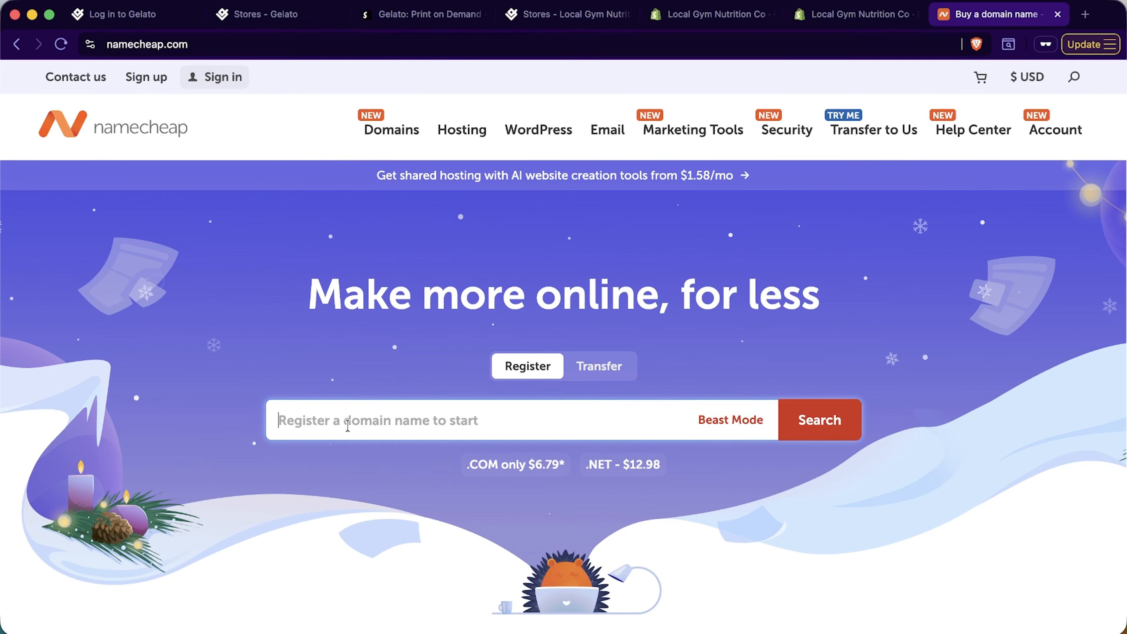
text(l)
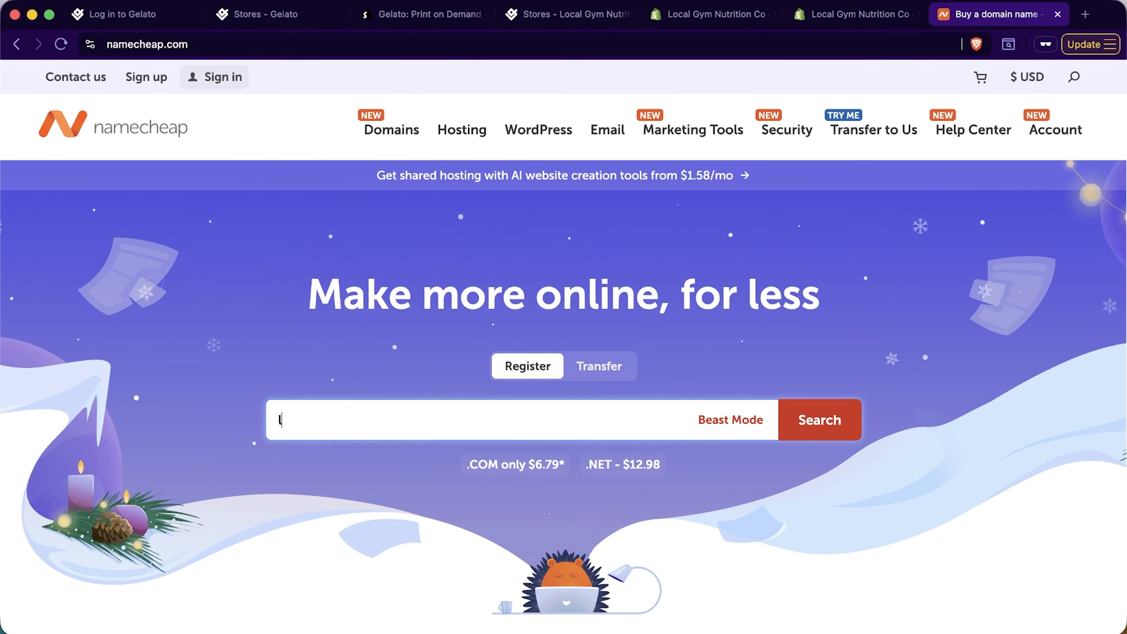
text(ocalgymnutritioncom)
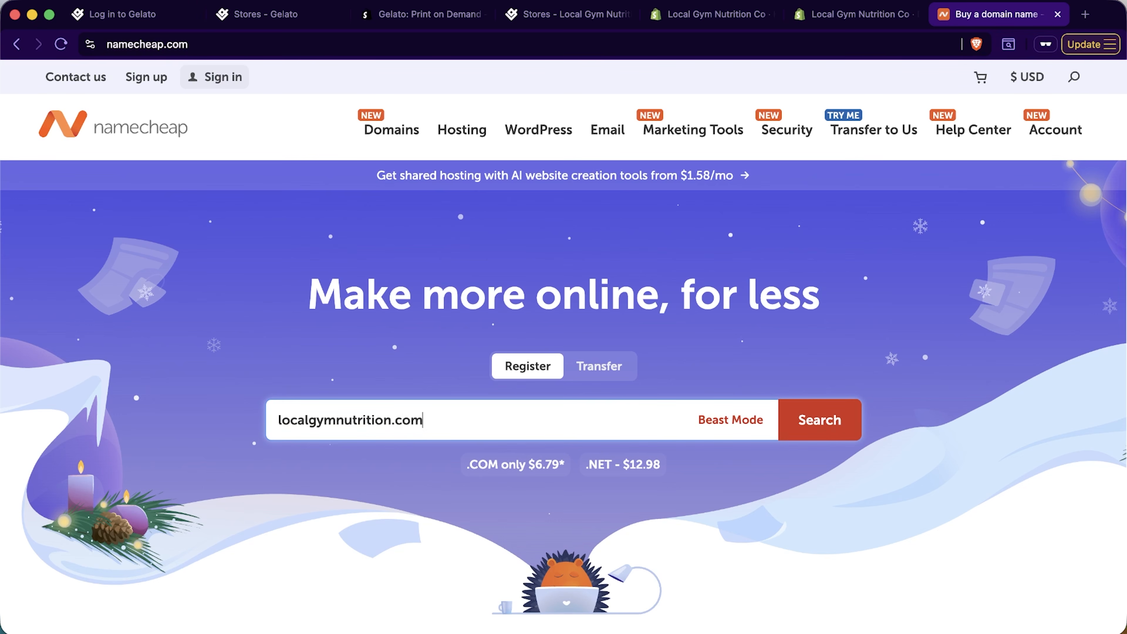
click(833, 420)
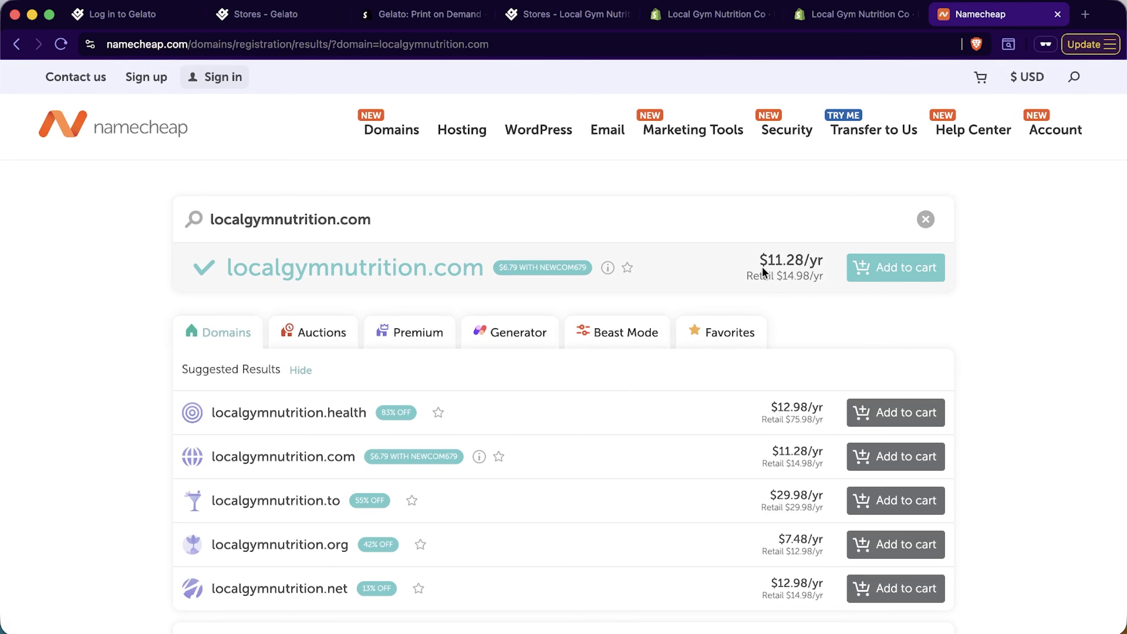
Add the localgymnutrition.com domain to the cart and open the shopping cart
drag(761, 257, 817, 258)
click(727, 272)
click(864, 266)
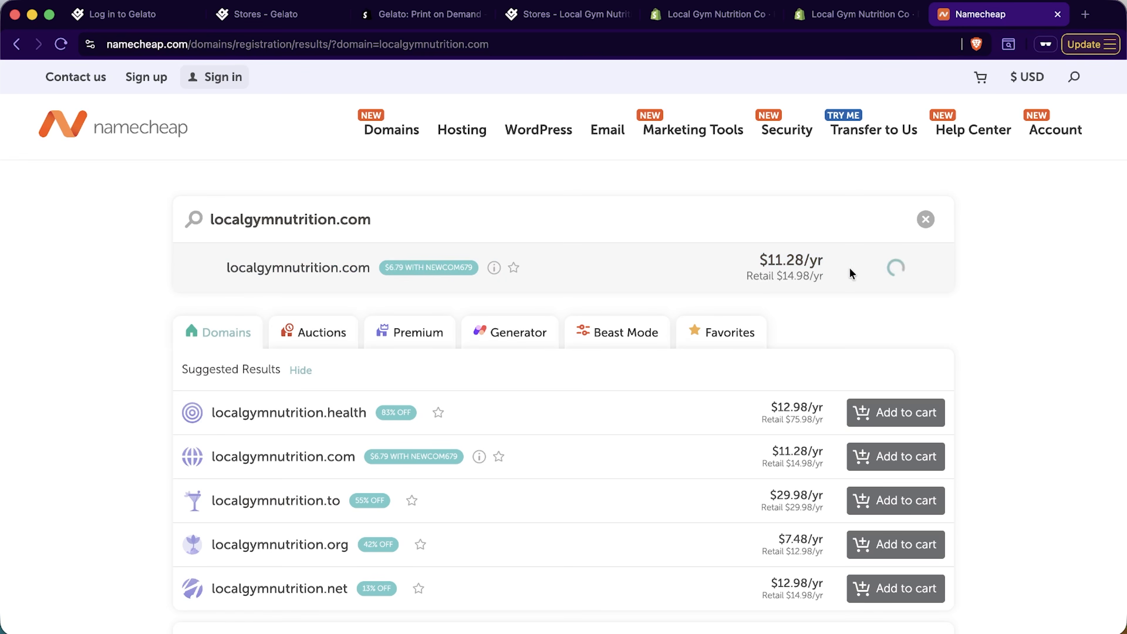
mouse_move(961, 82)
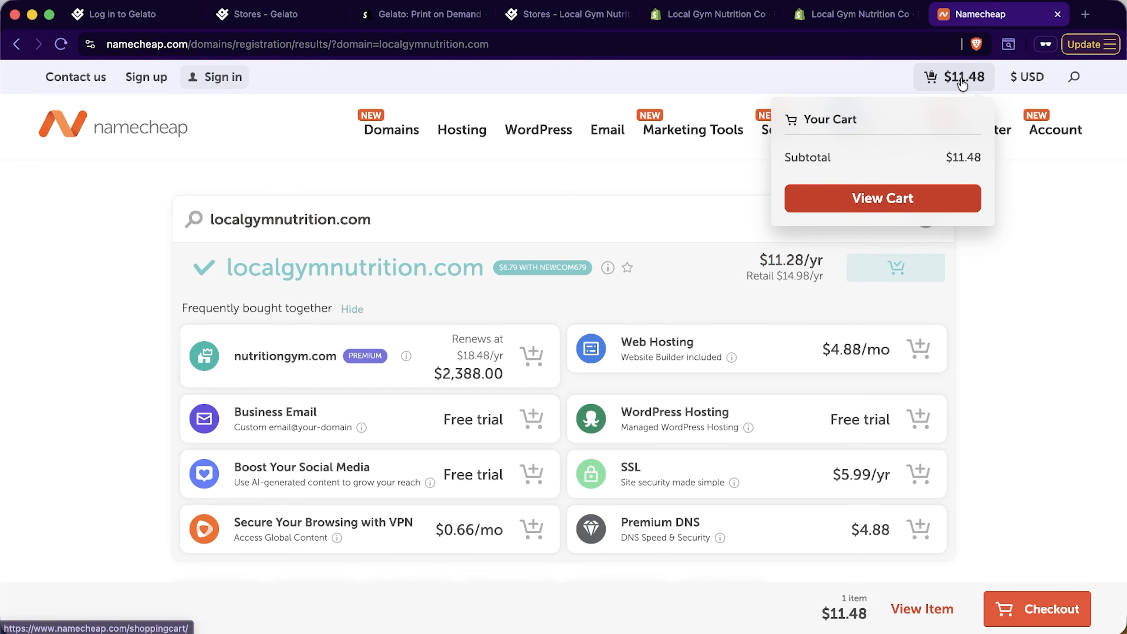
click(917, 198)
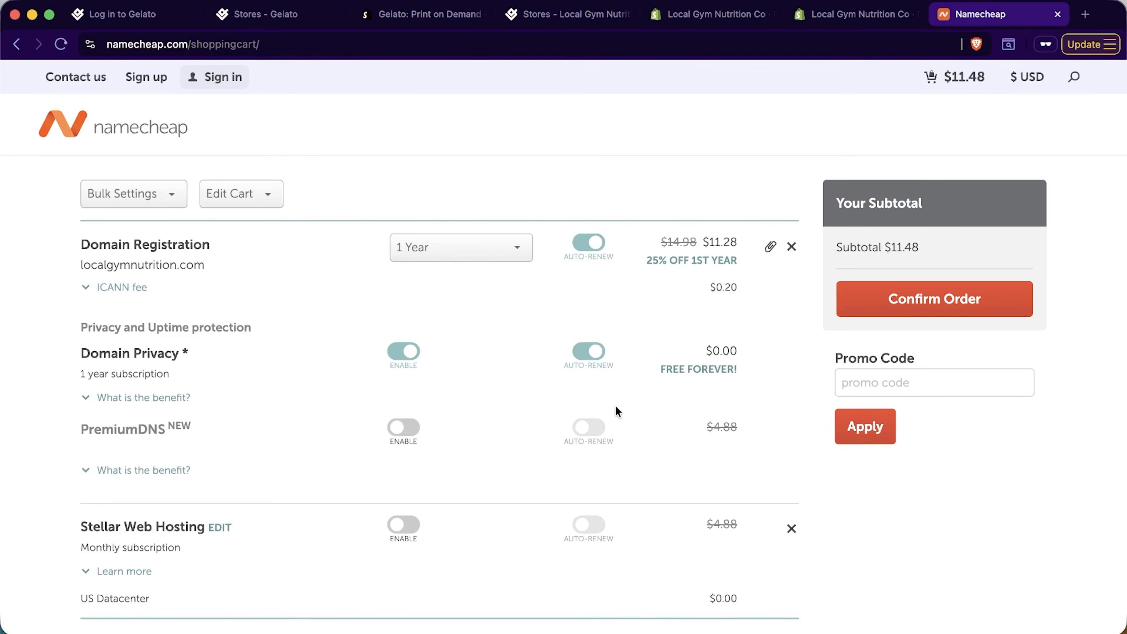
Look over the cart's domain registration and add-on options, and enable PremiumDNS for localgymnutrition.com
drag(655, 376, 741, 373)
click(753, 375)
scroll(227, 423, down, 9)
scroll(232, 419, up, 9)
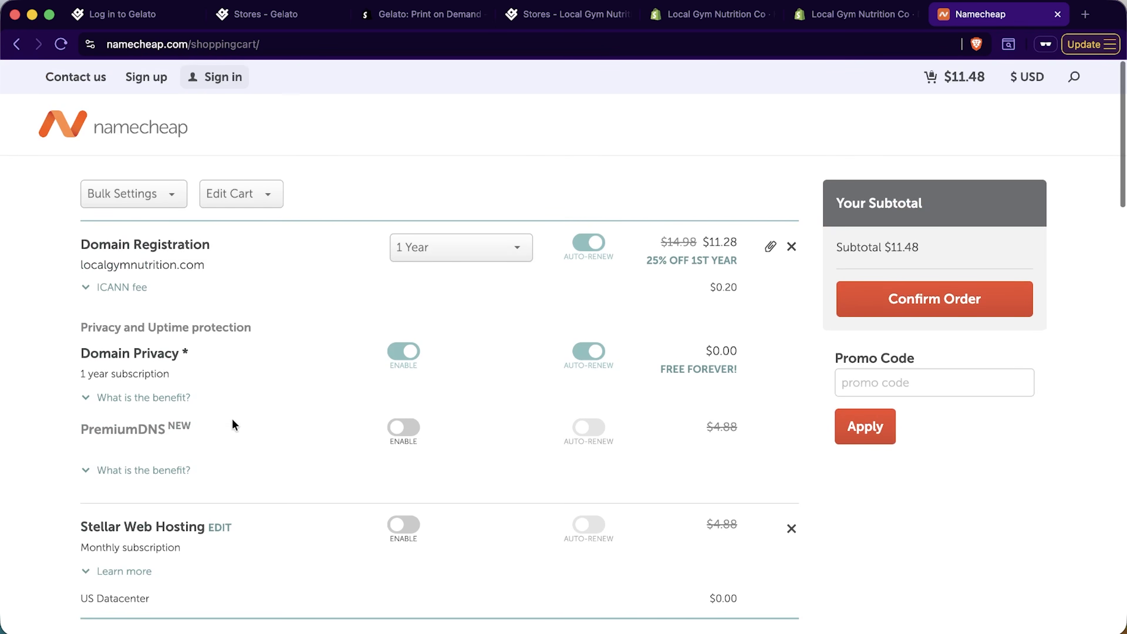
scroll(227, 413, down, 1)
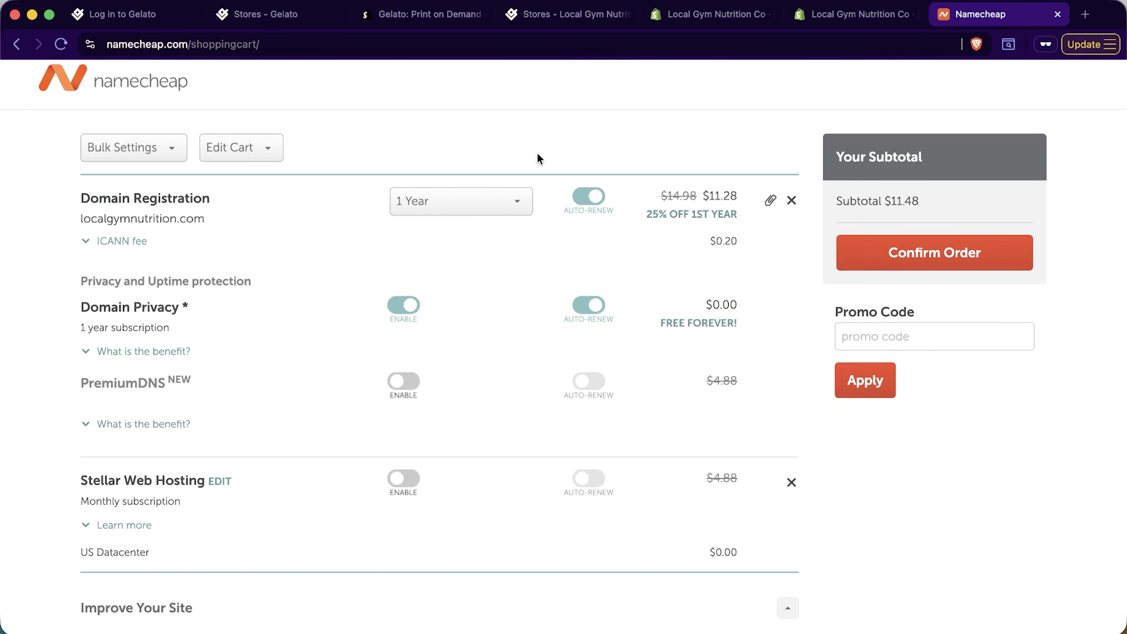
click(484, 213)
click(331, 248)
scroll(358, 385, down, 1)
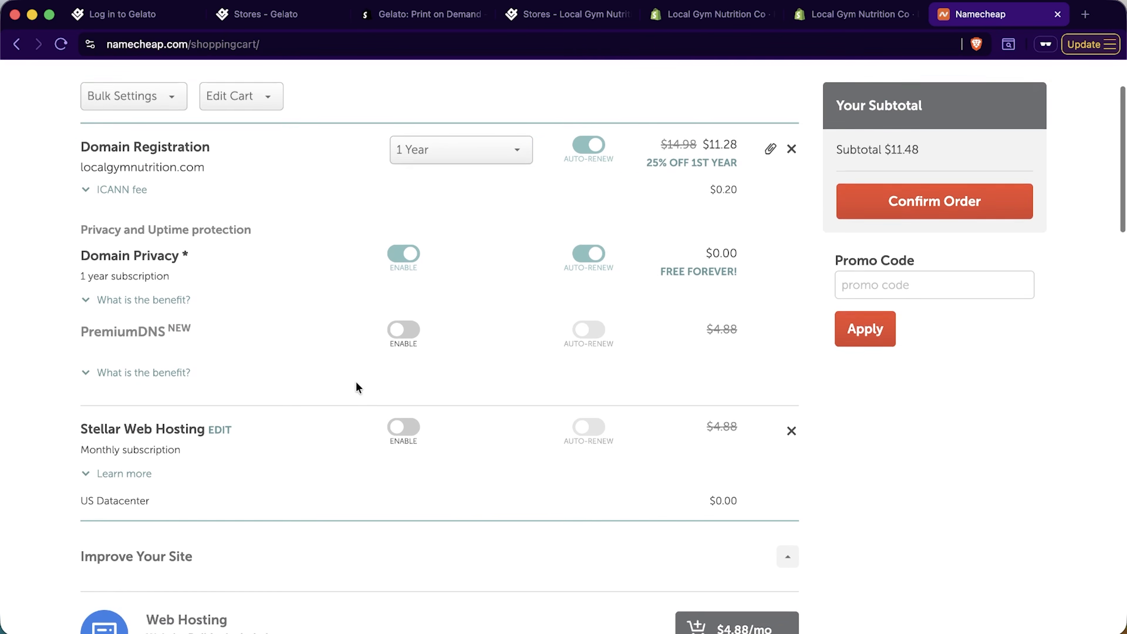
scroll(372, 324, up, 1)
click(402, 344)
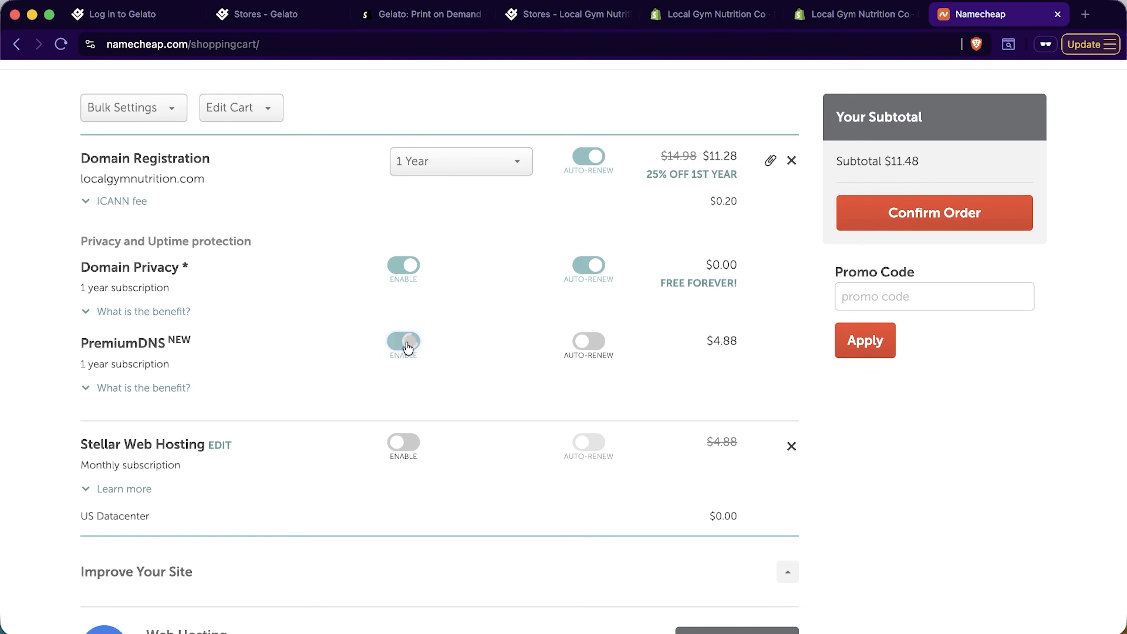
scroll(675, 93, up, 2)
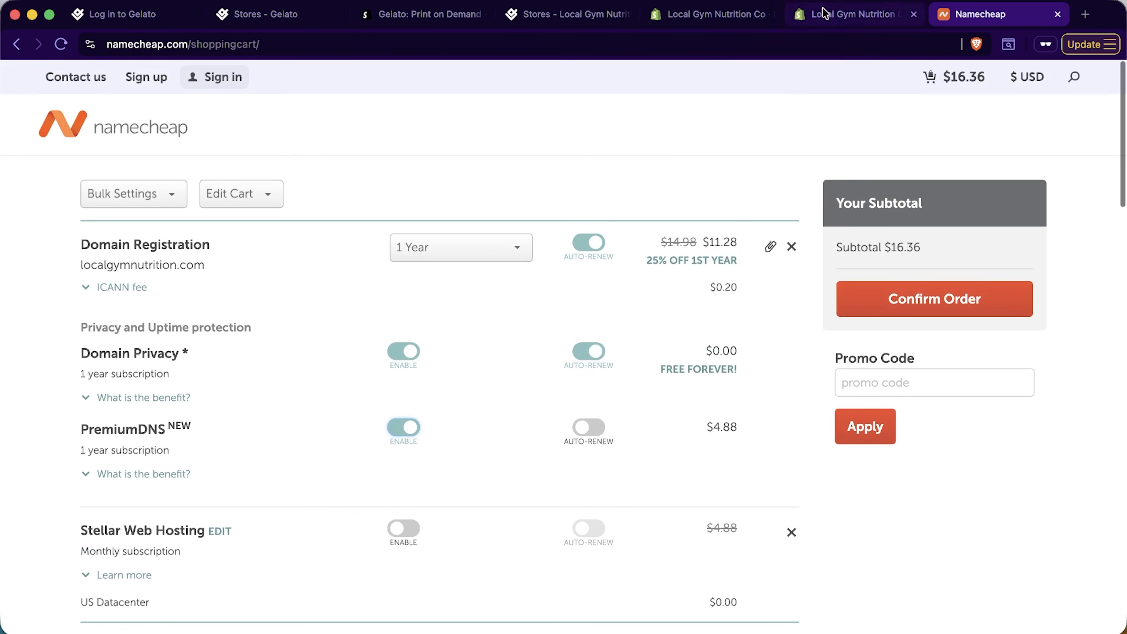
Compare Shopify's domain offers with the Namecheap cart, and briefly open the purchase page for localgymnutritionco.com before returning to the domain search
click(852, 13)
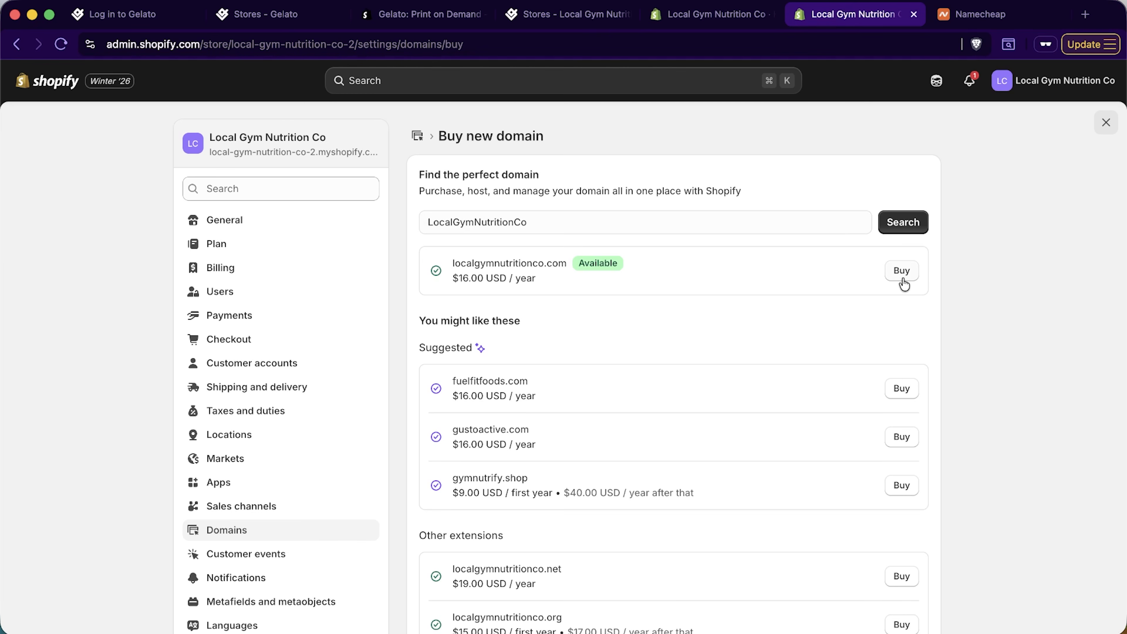
click(984, 16)
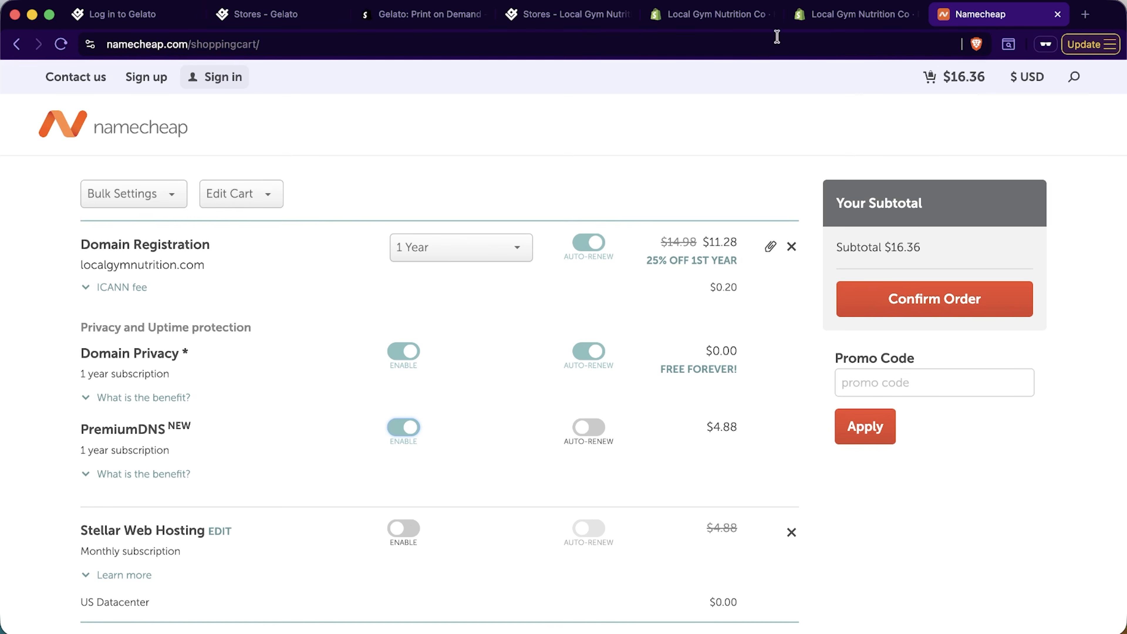
click(839, 17)
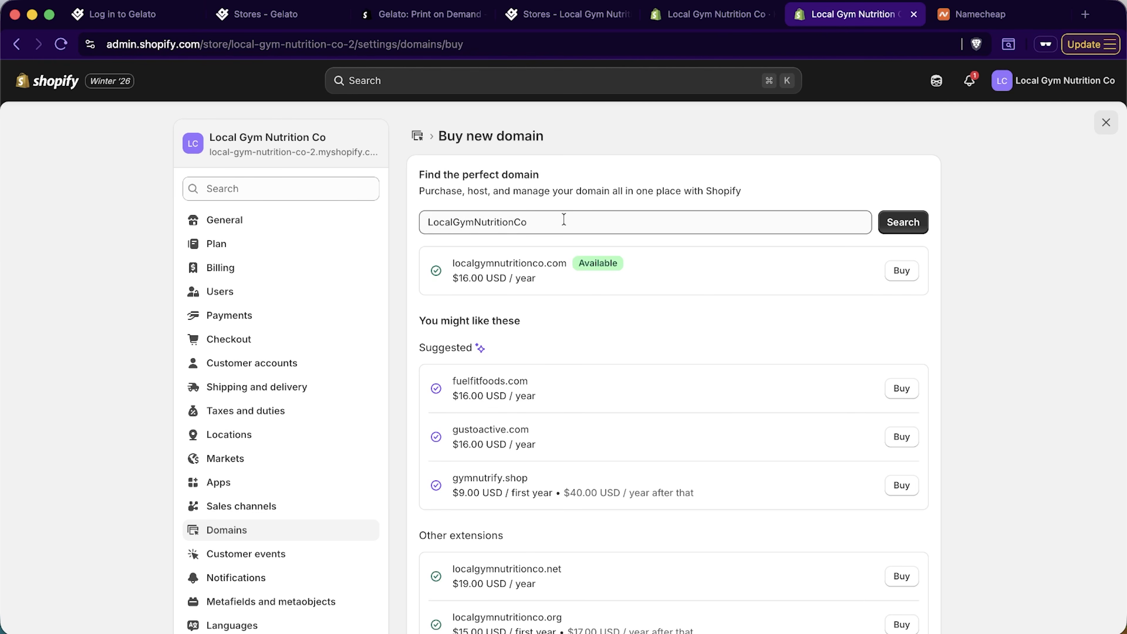
click(901, 270)
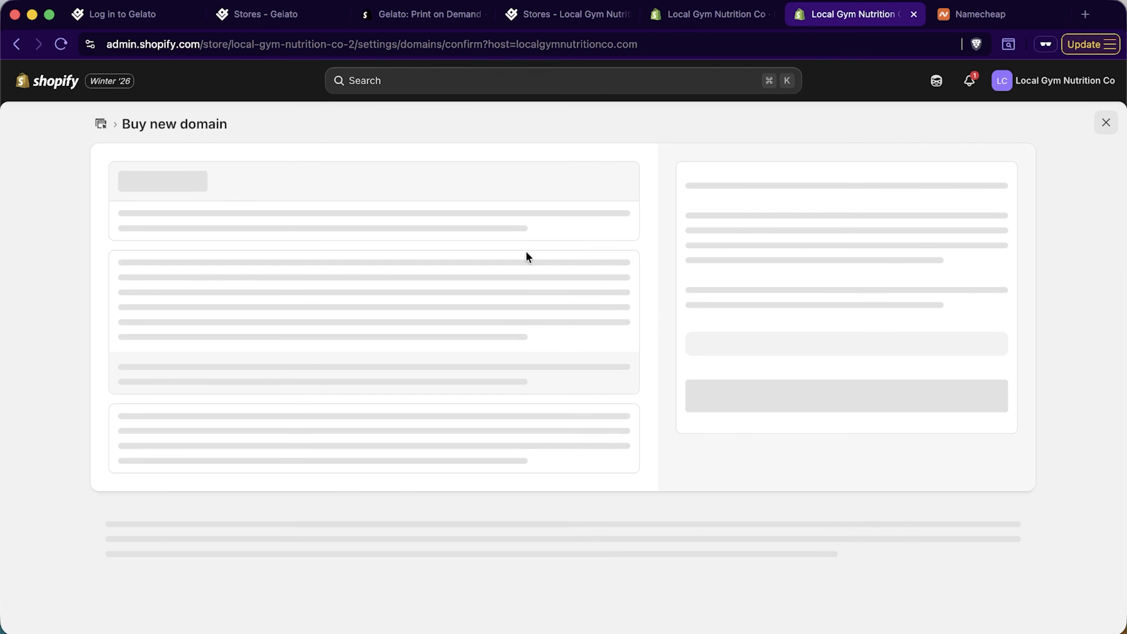
key(super+Left)
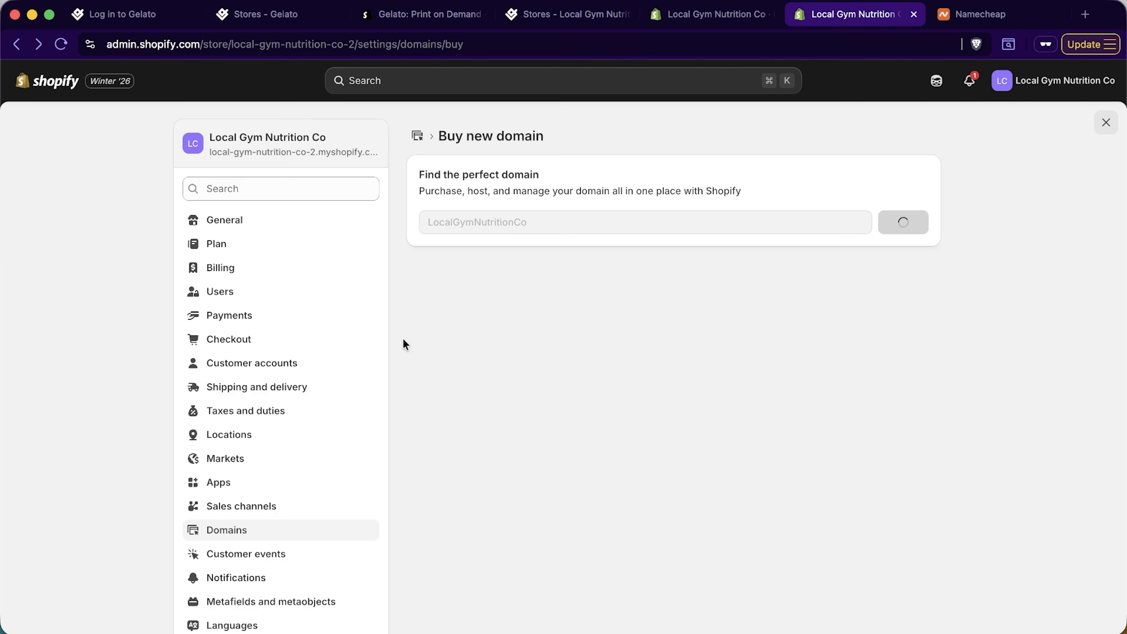
Leave the domain settings for the Shopify admin home page and open the online storefront for viewing
scroll(284, 549, down, 1)
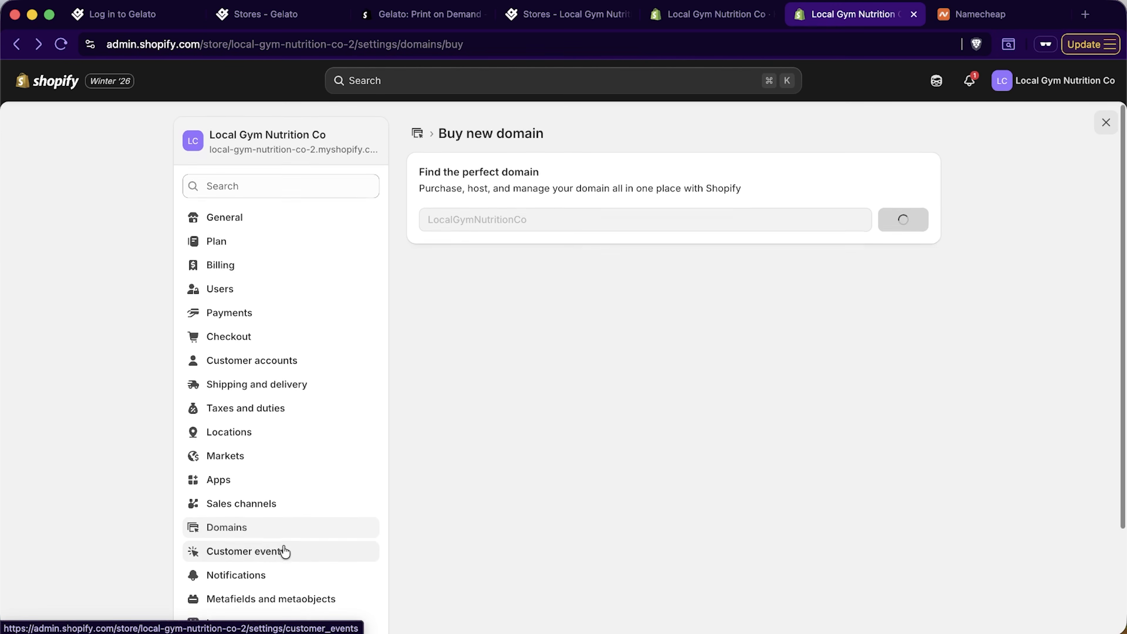
scroll(320, 355, down, 3)
scroll(327, 360, up, 3)
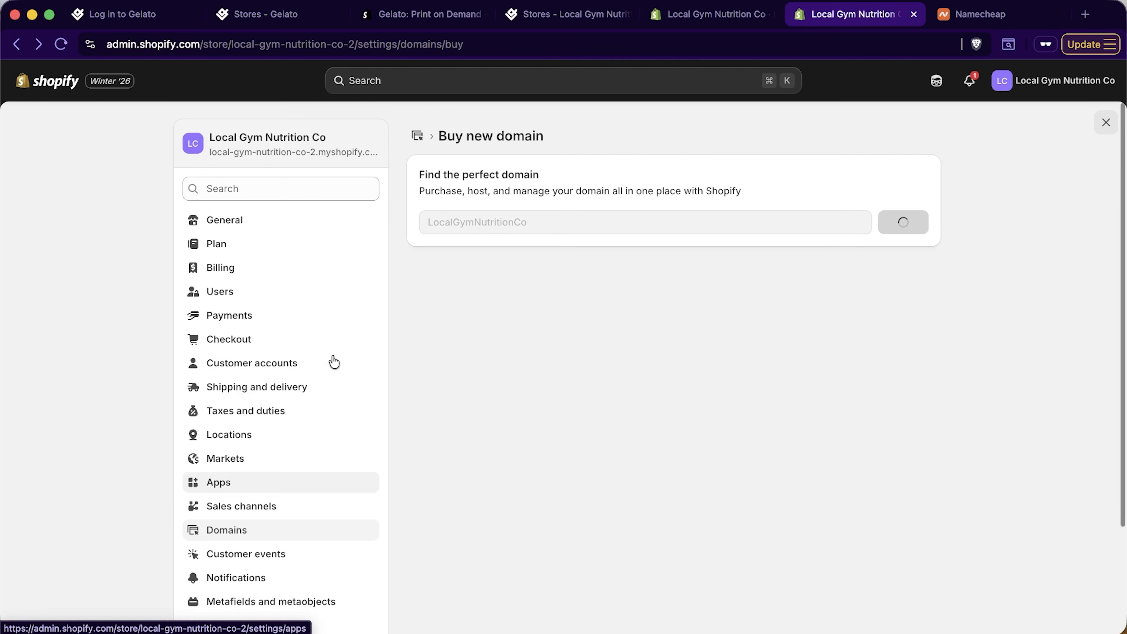
click(49, 80)
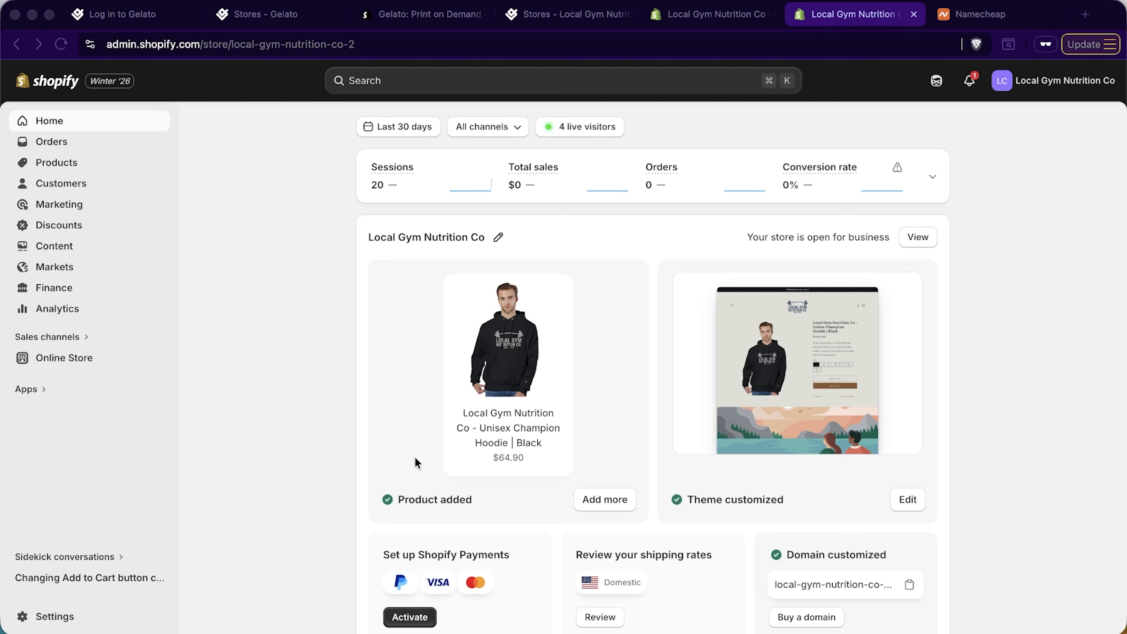
click(291, 438)
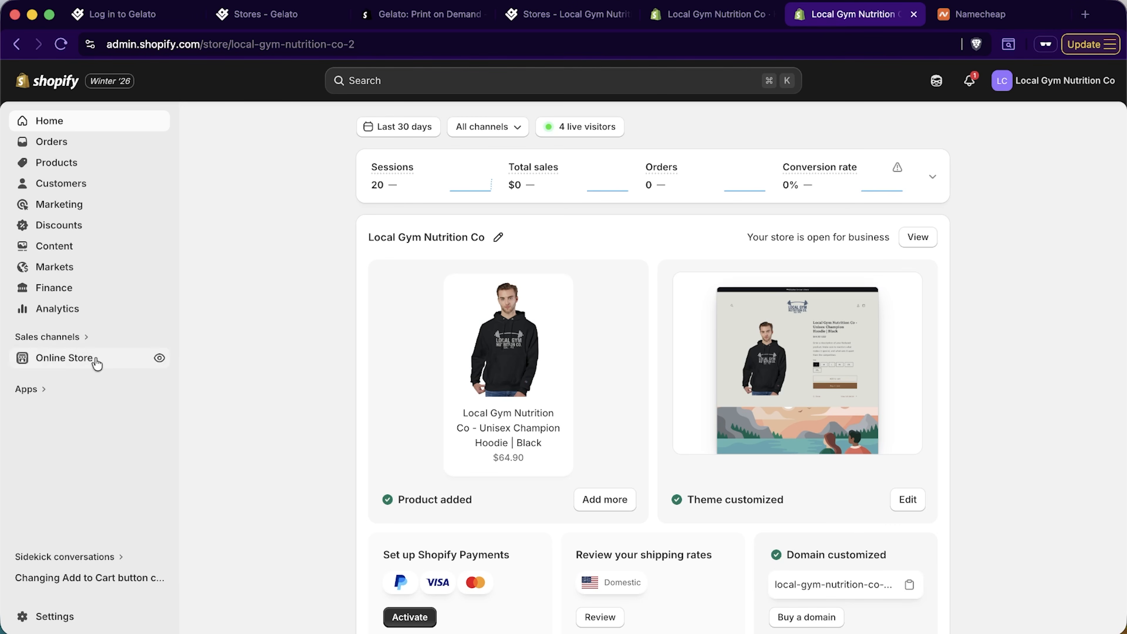
click(159, 360)
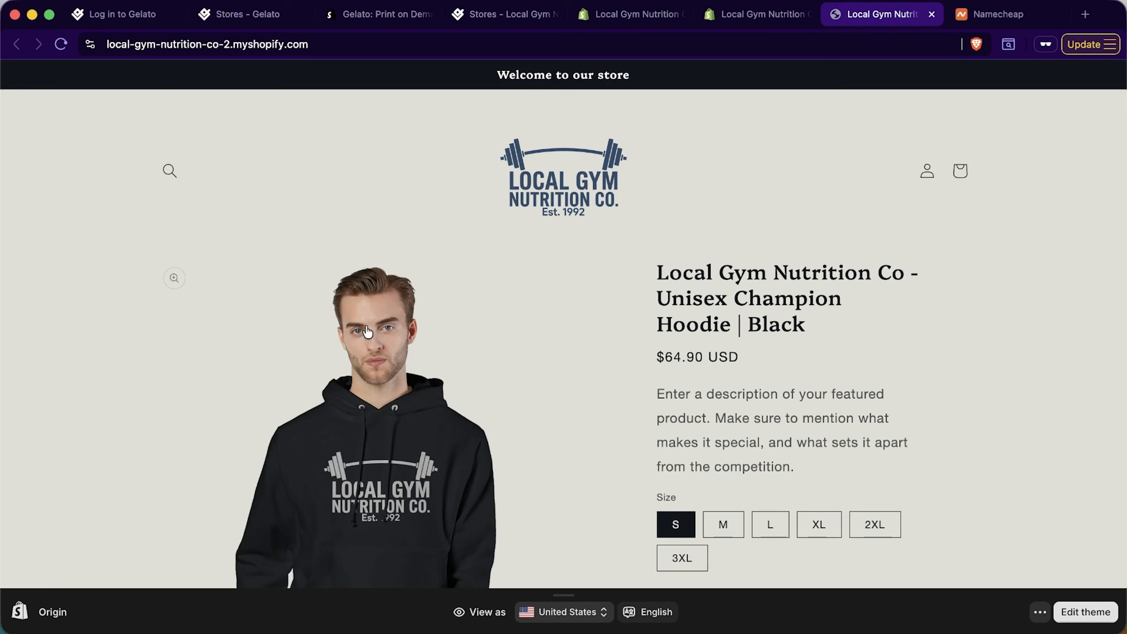
Select size XL for the featured black Champion hoodie on the storefront's home page
scroll(842, 310, down, 3)
scroll(842, 309, down, 2)
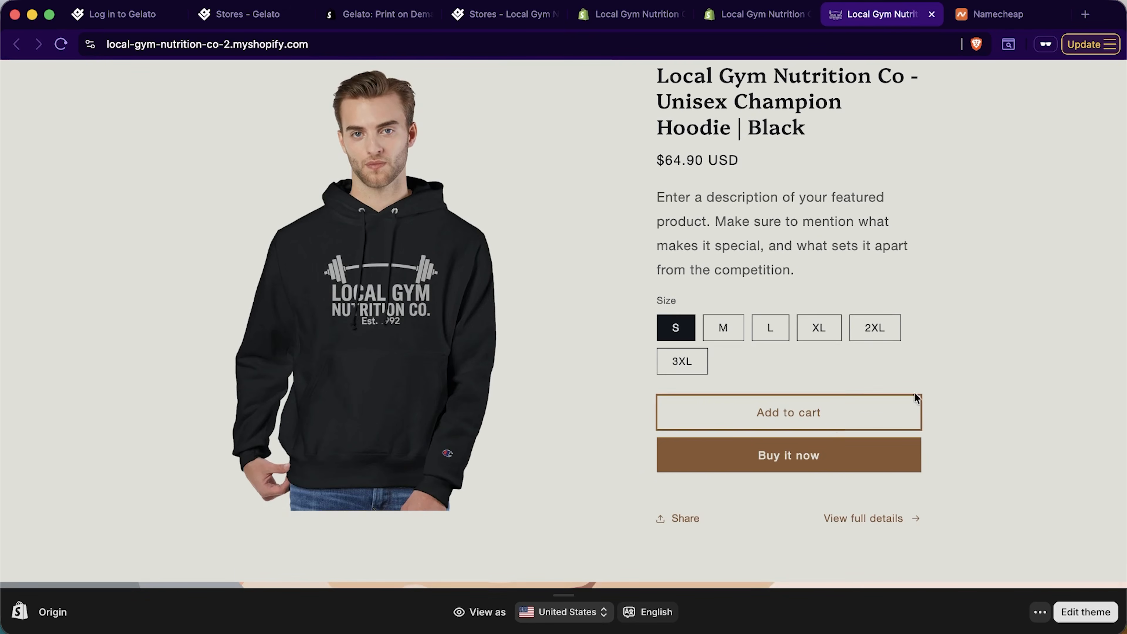
click(830, 331)
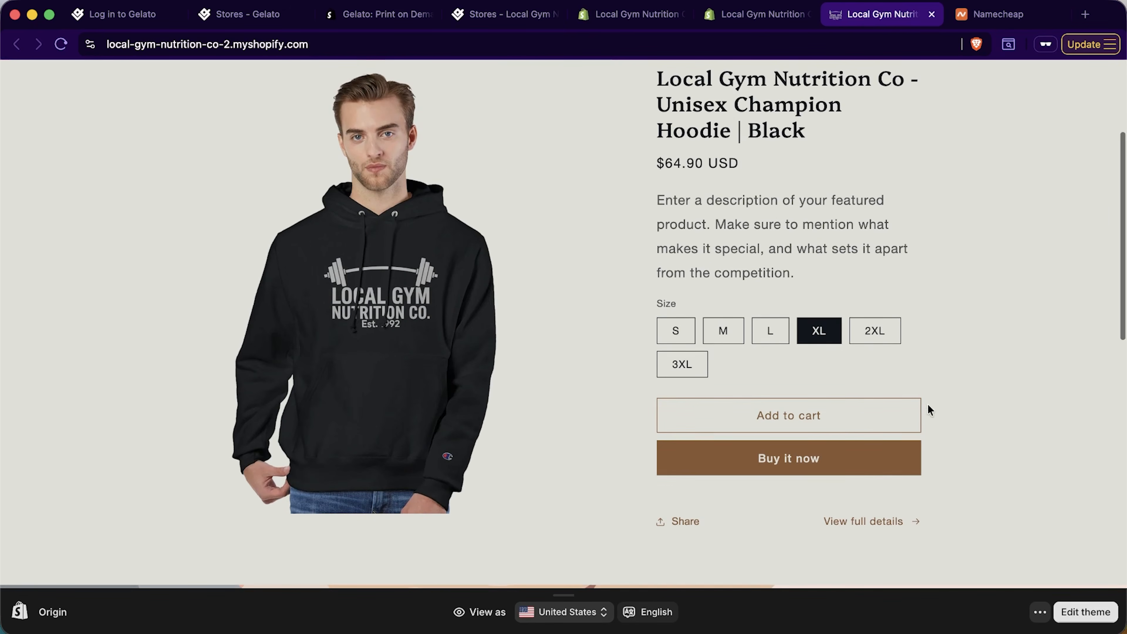
Open the hoodie's full details, look through its size tables and an enlarged photo, and return to the storefront's home page
click(844, 526)
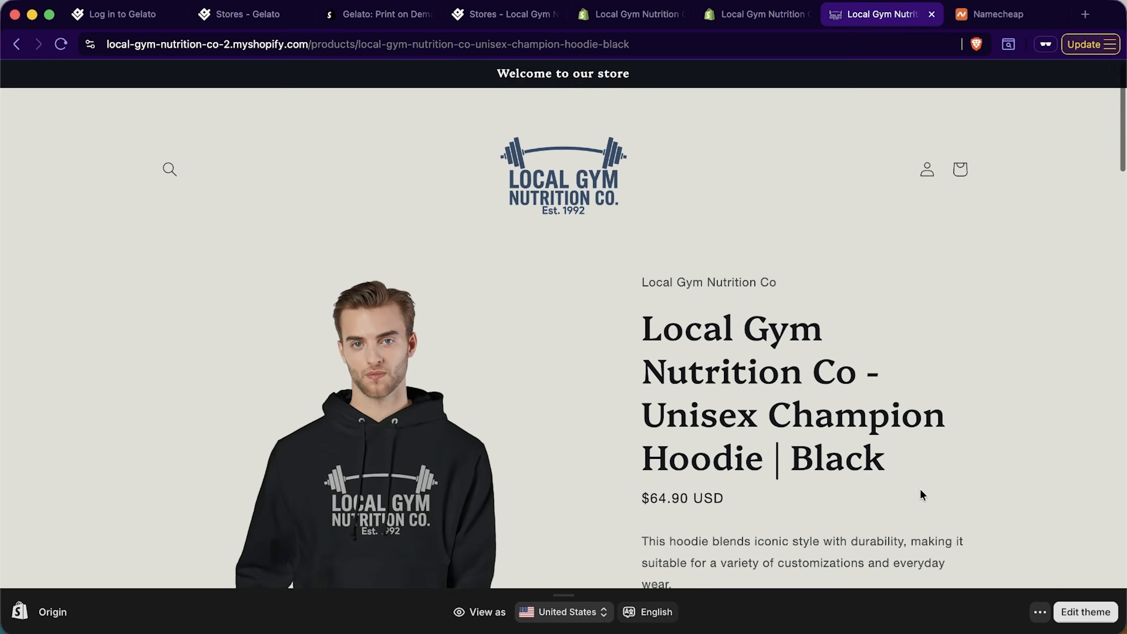
scroll(932, 494, down, 6)
scroll(955, 491, down, 10)
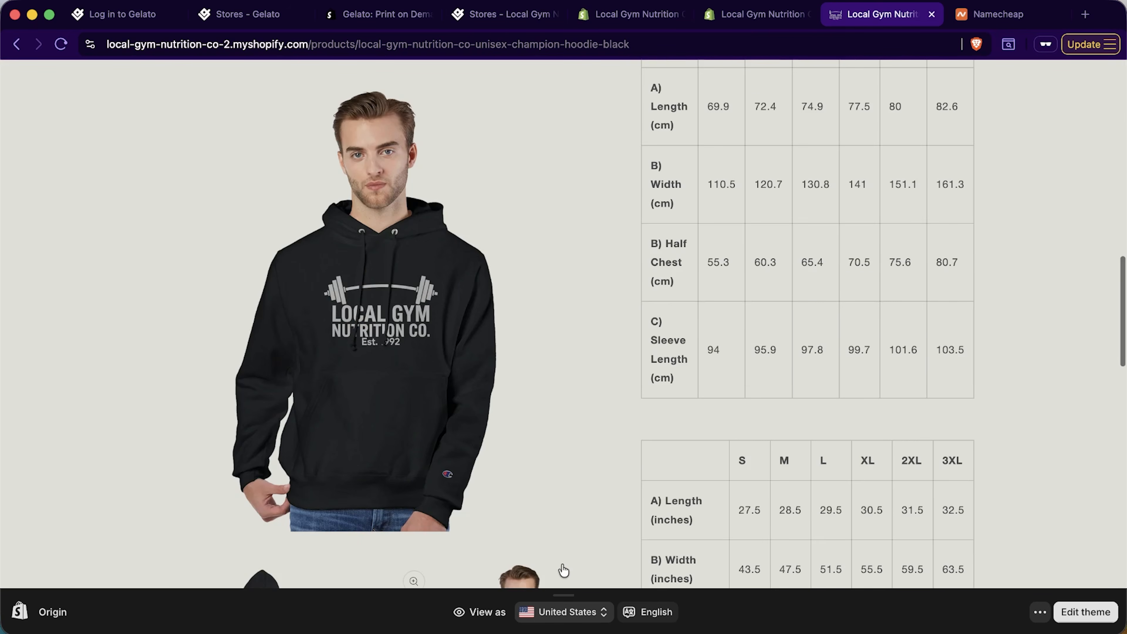
click(550, 573)
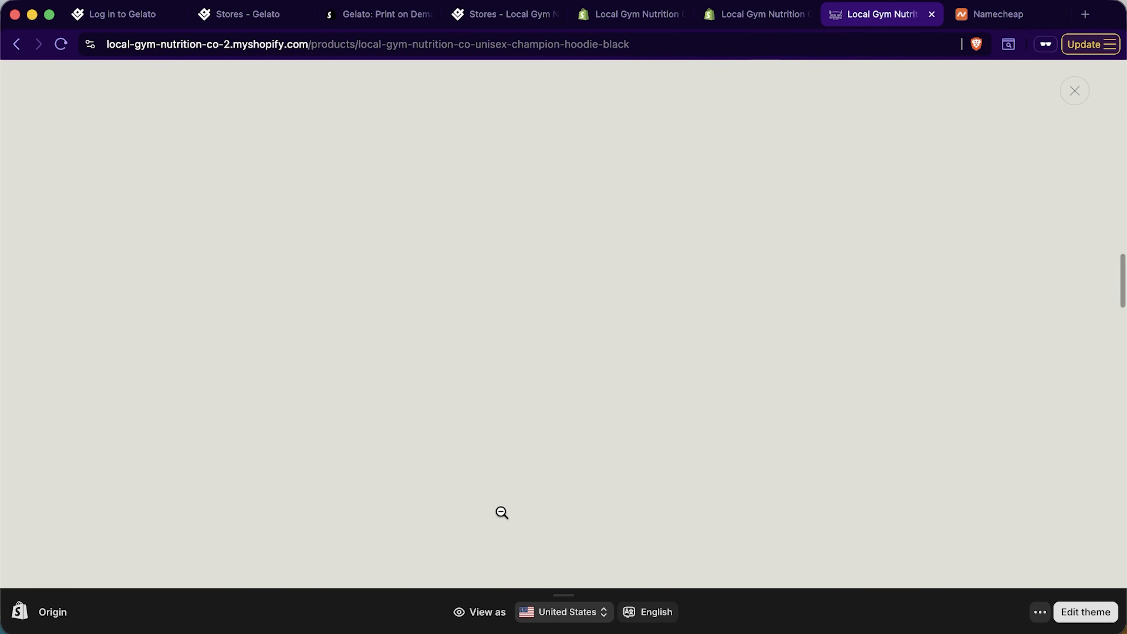
click(812, 323)
key(super+bracketleft)
Add the featured hoodie to the cart and close the cart
scroll(553, 312, down, 10)
scroll(555, 311, up, 10)
click(797, 375)
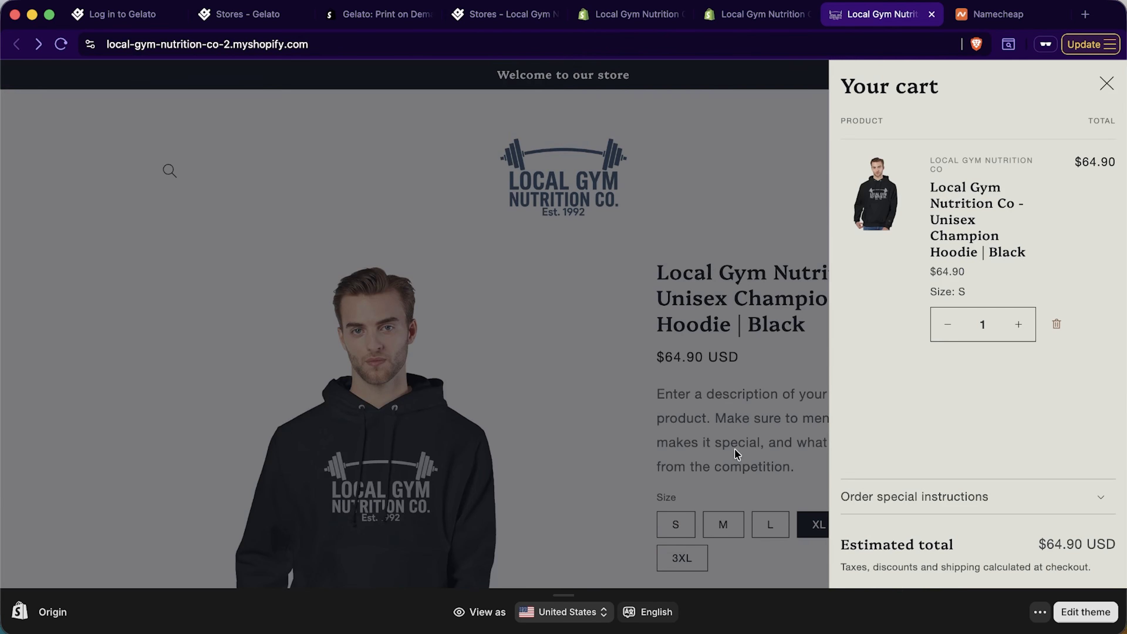
click(771, 415)
Go straight to checkout for the featured hoodie and look over the contact, delivery and payment sections
scroll(782, 415, down, 5)
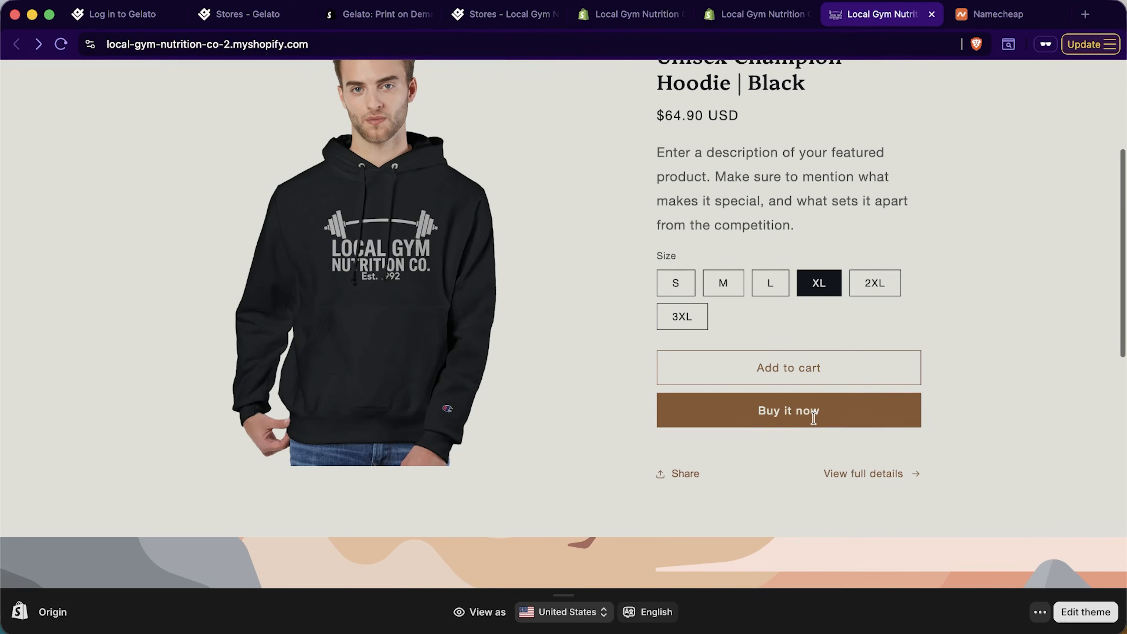
click(795, 413)
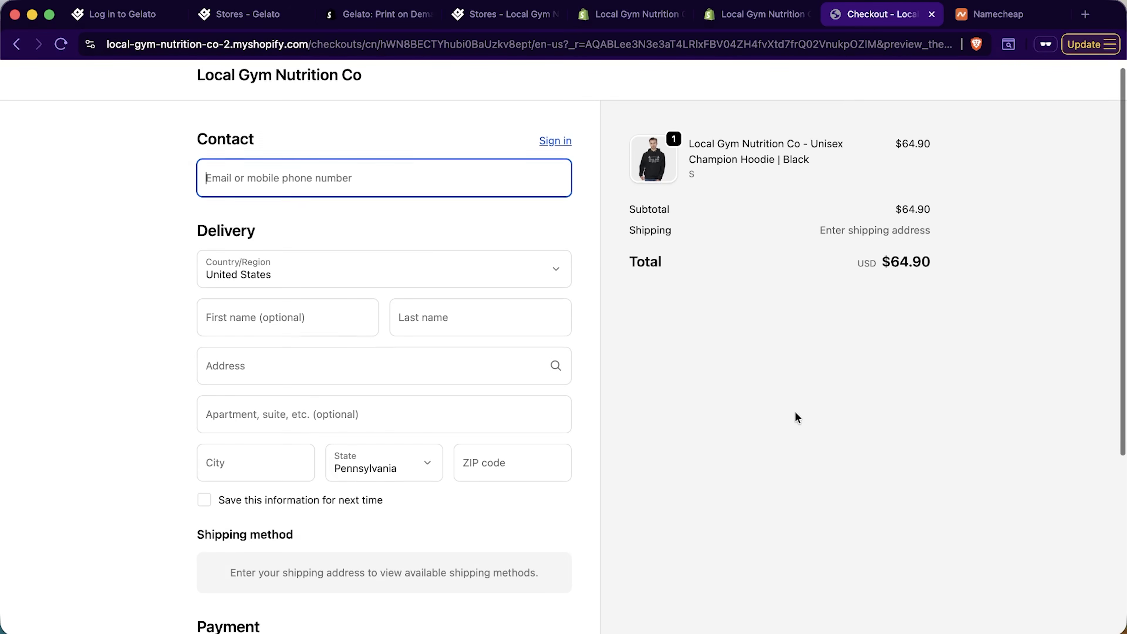
scroll(795, 413, down, 5)
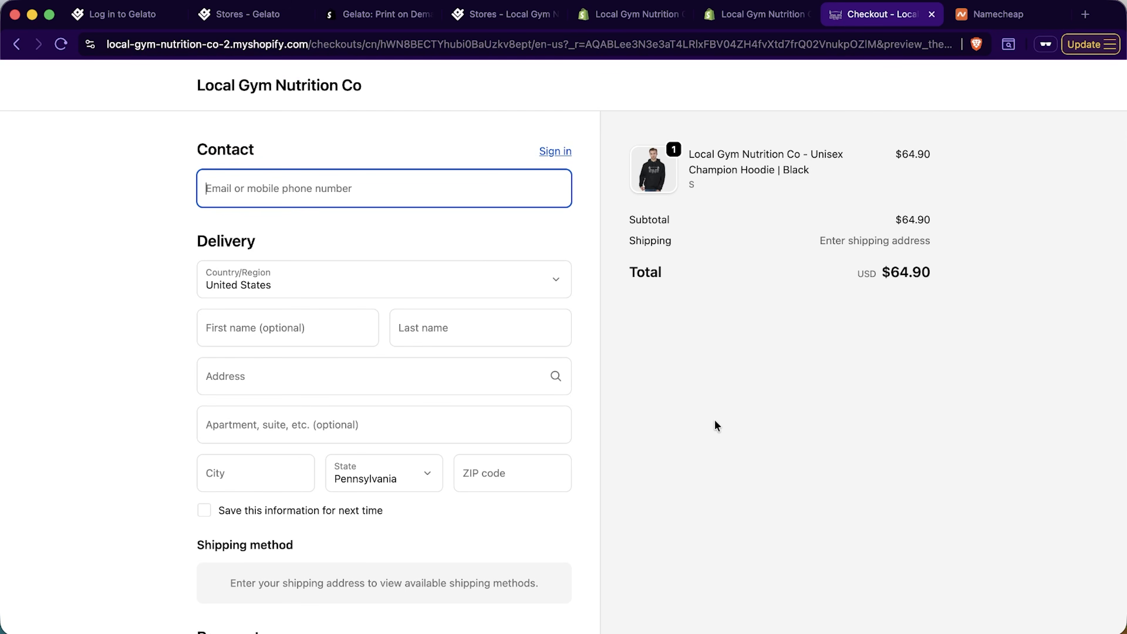
Review the hoodie's checkout form again, from the contact and delivery fields down to the shipping method, payment and policy links
scroll(714, 419, down, 5)
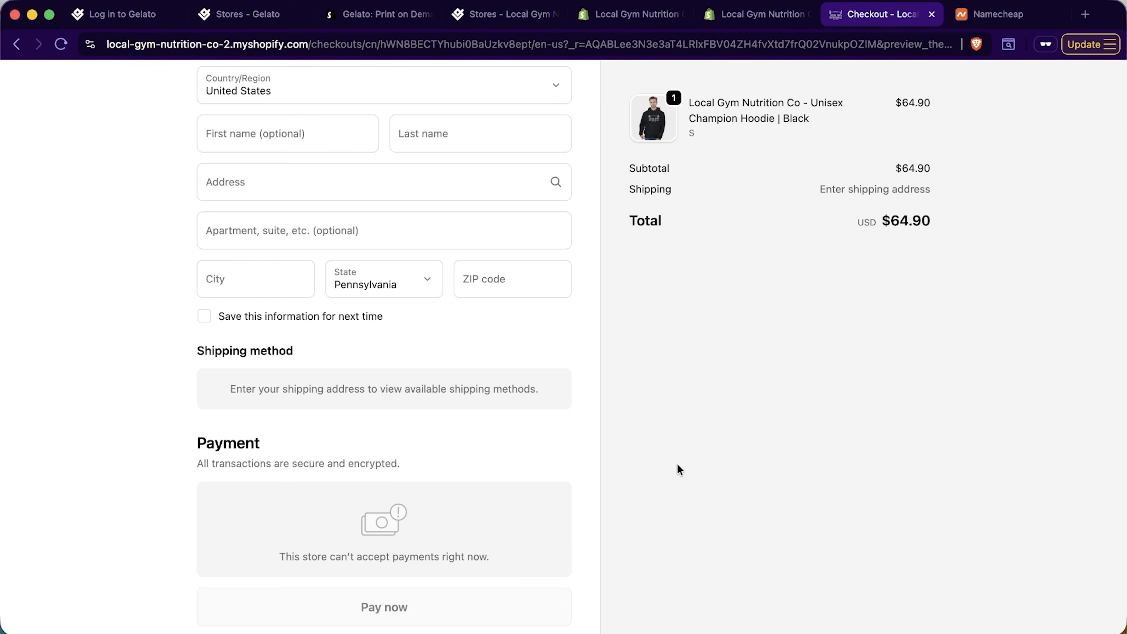
scroll(677, 463, up, 5)
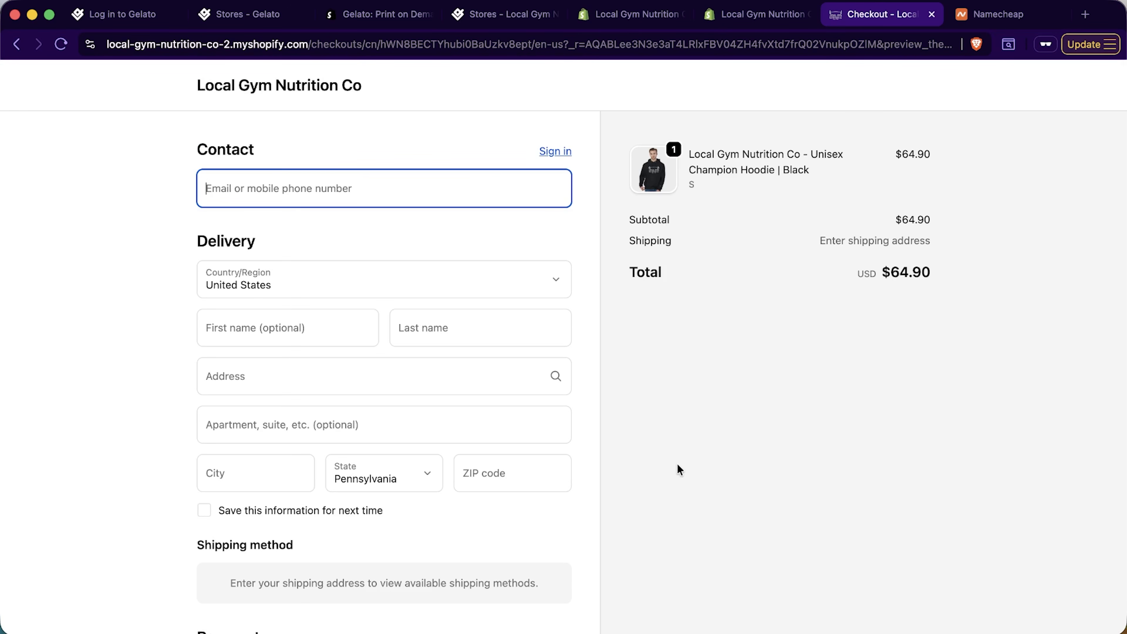
scroll(688, 464, down, 7)
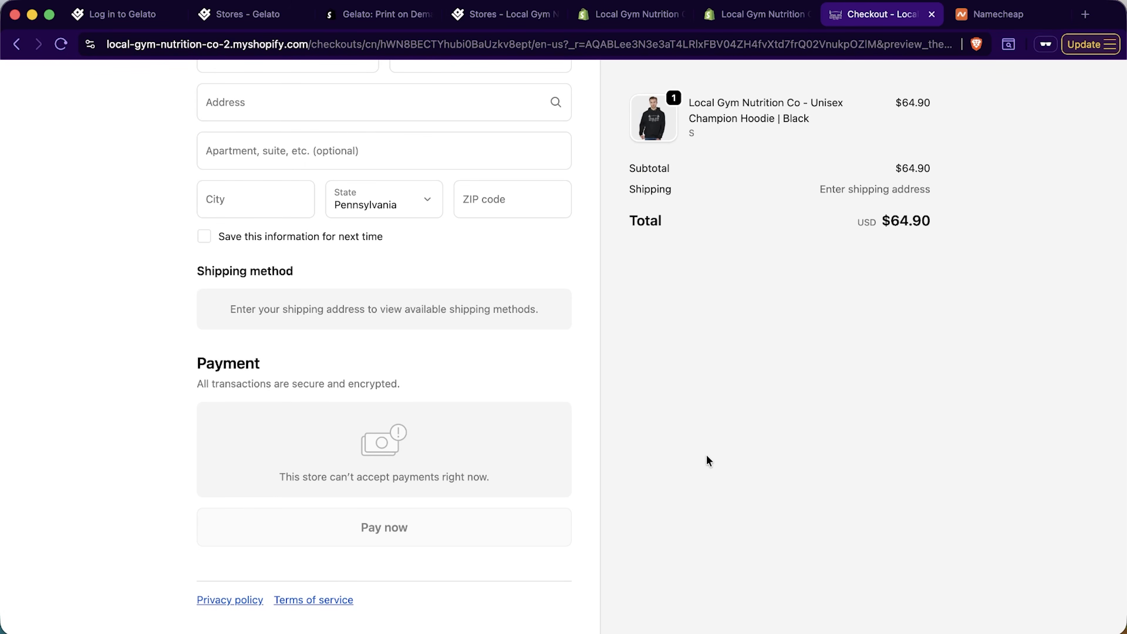
scroll(703, 441, up, 7)
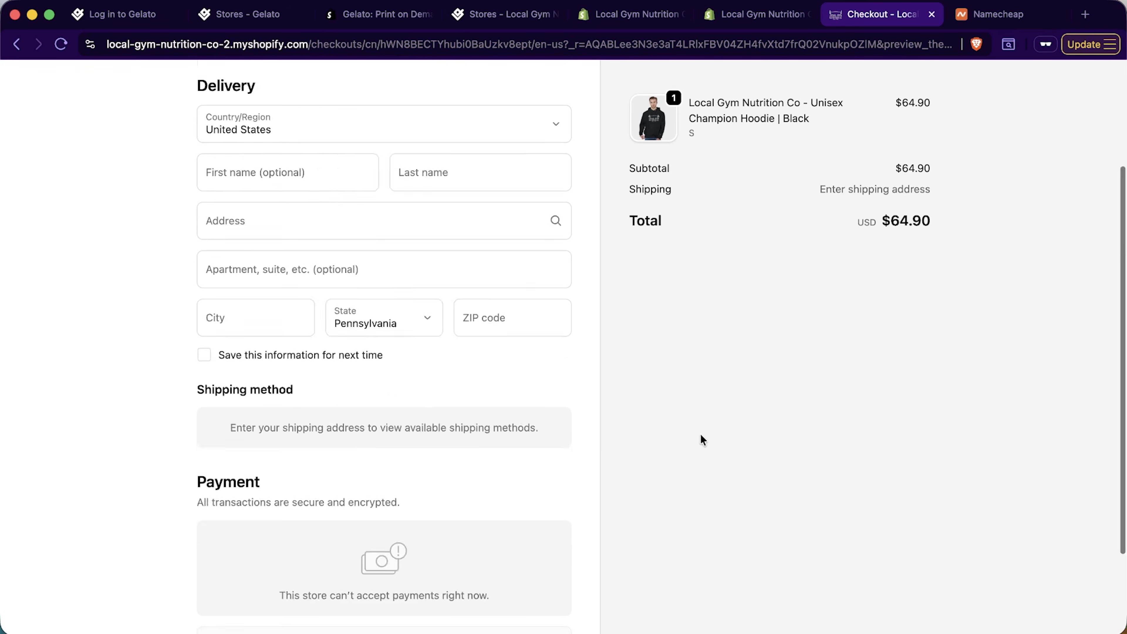
Switch to the Local Gym Nutrition Co store in the Gelato dashboard and open the orders section
click(470, 18)
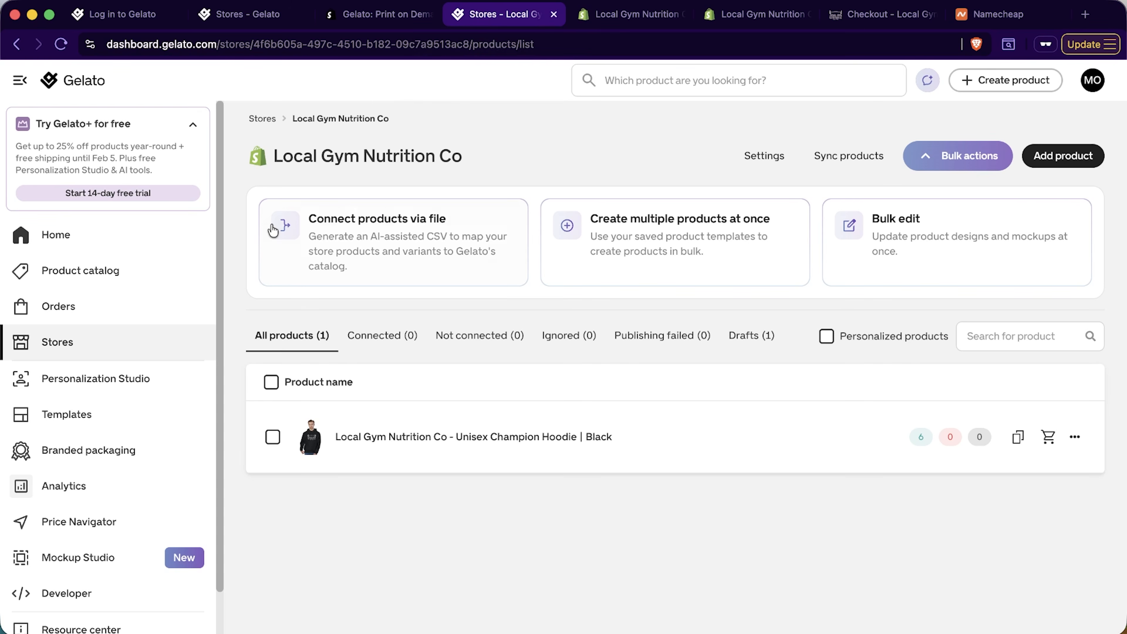
click(100, 297)
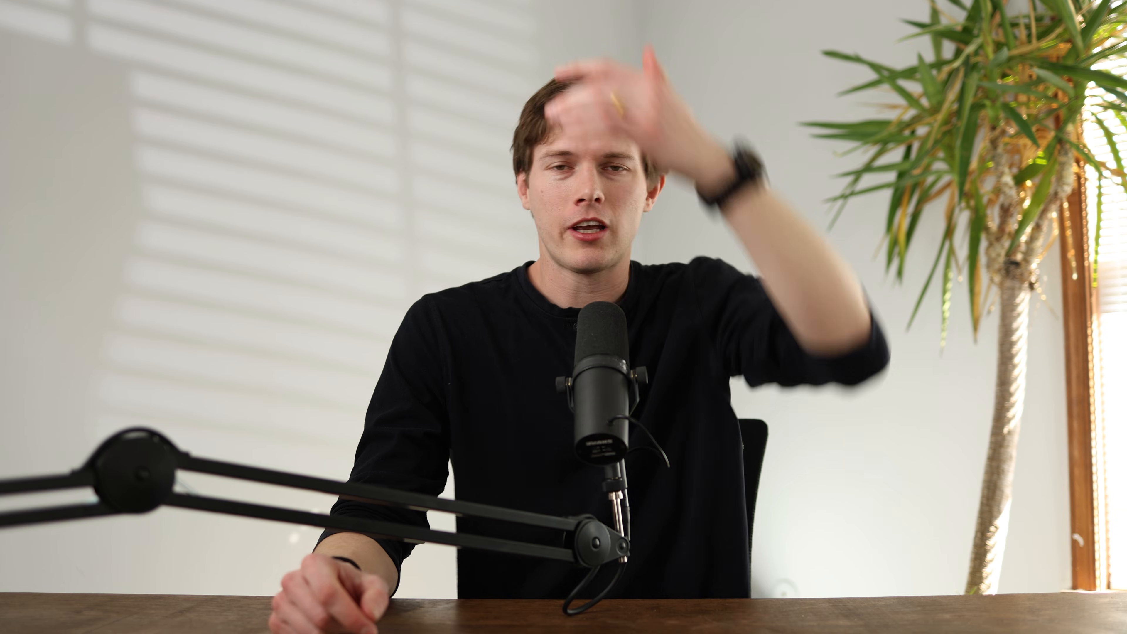